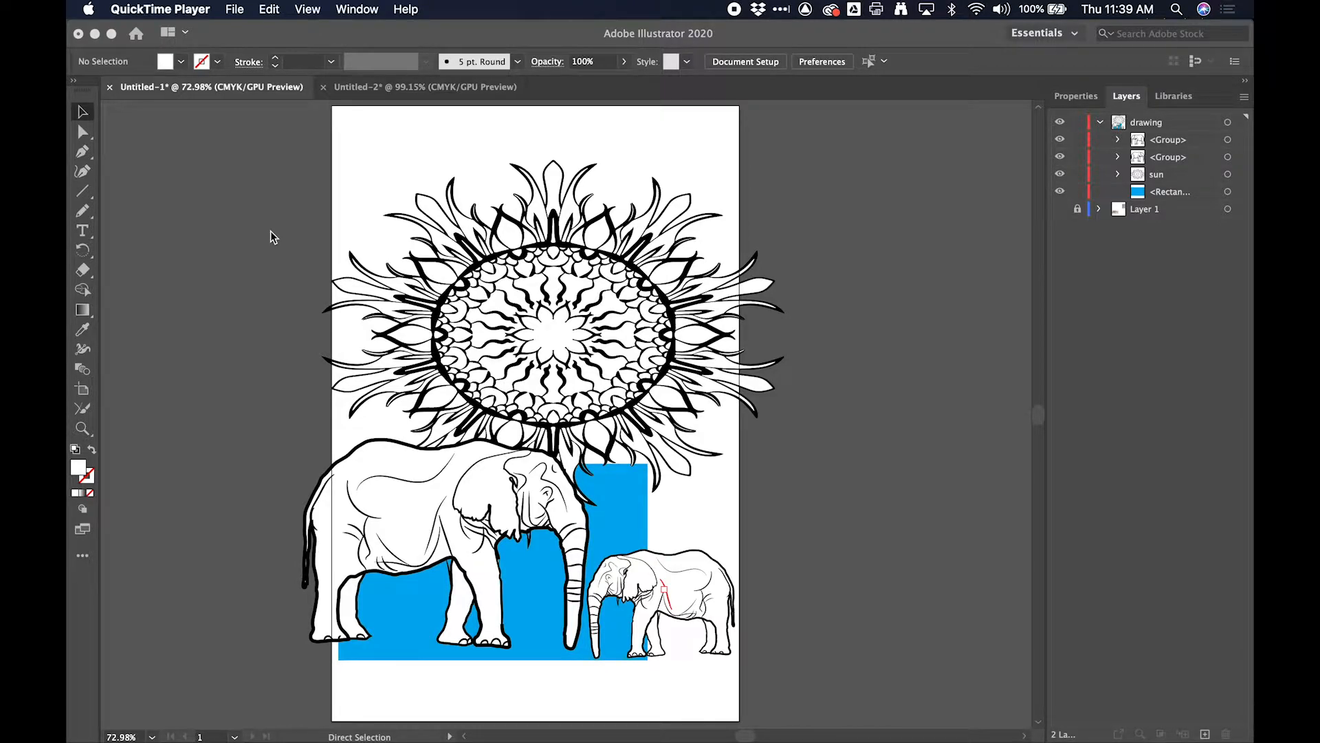
# - Create a new 9 x 9 in document in CMYK color with one artboard
pyautogui.click(271, 230)
pyautogui.press('super+n')
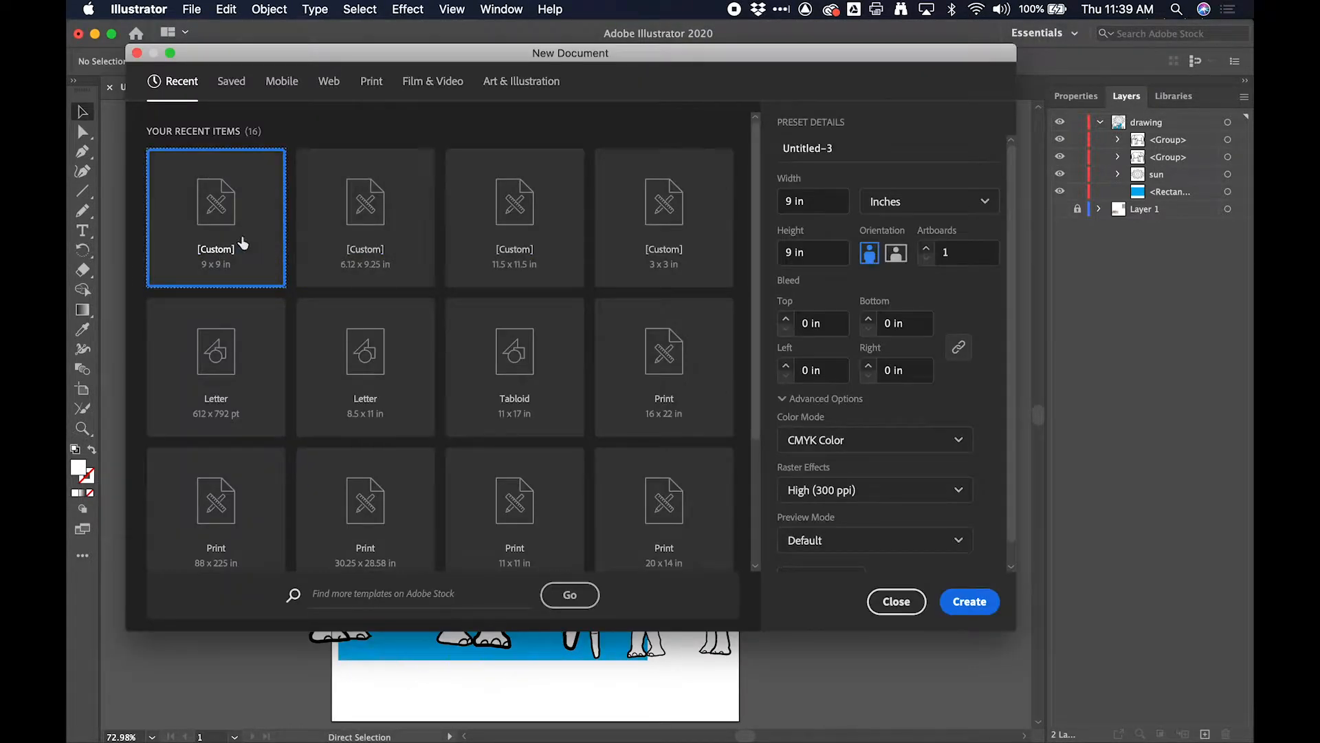
pyautogui.click(975, 600)
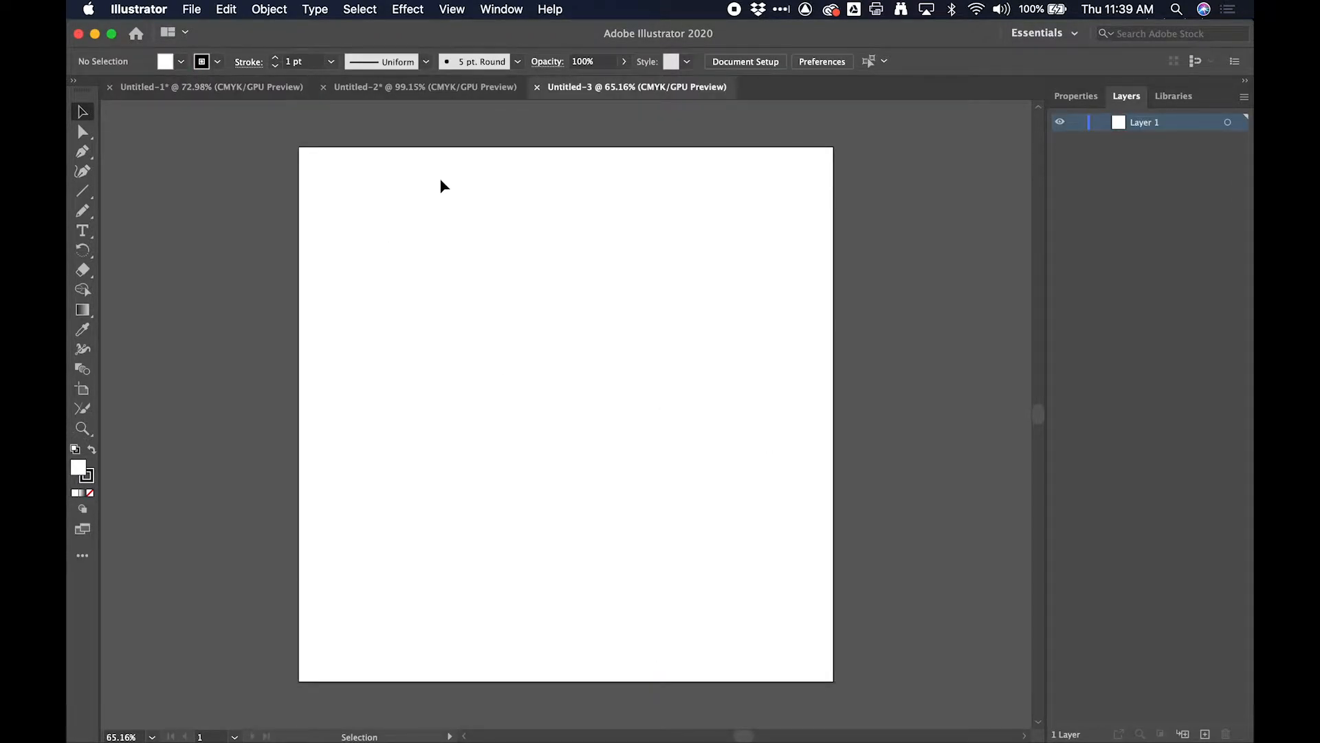
# - Draw a straight horizontal line about 13 in long with the Pen tool, extending past both sides of the artboard
pyautogui.click(82, 151)
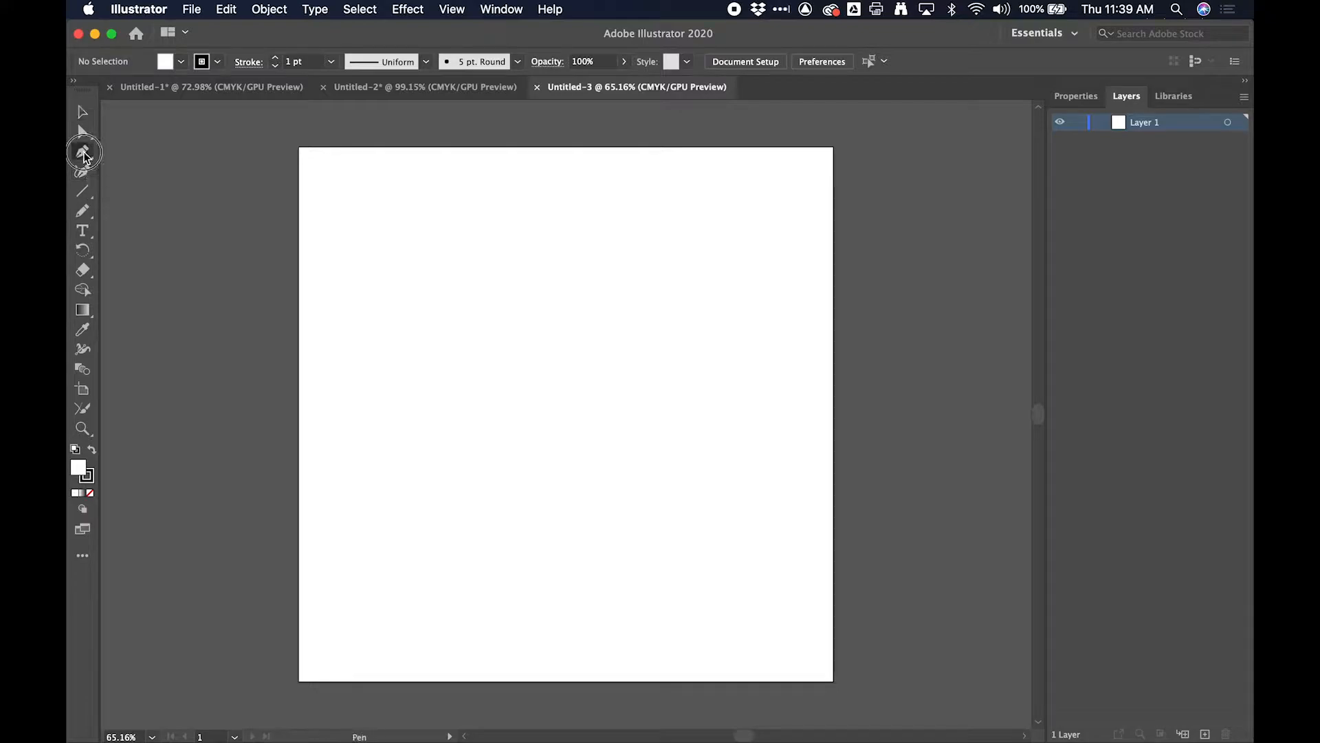
pyautogui.click(190, 330)
pyautogui.keyDown('shift'); pyautogui.click(965, 330); pyautogui.keyUp('shift')
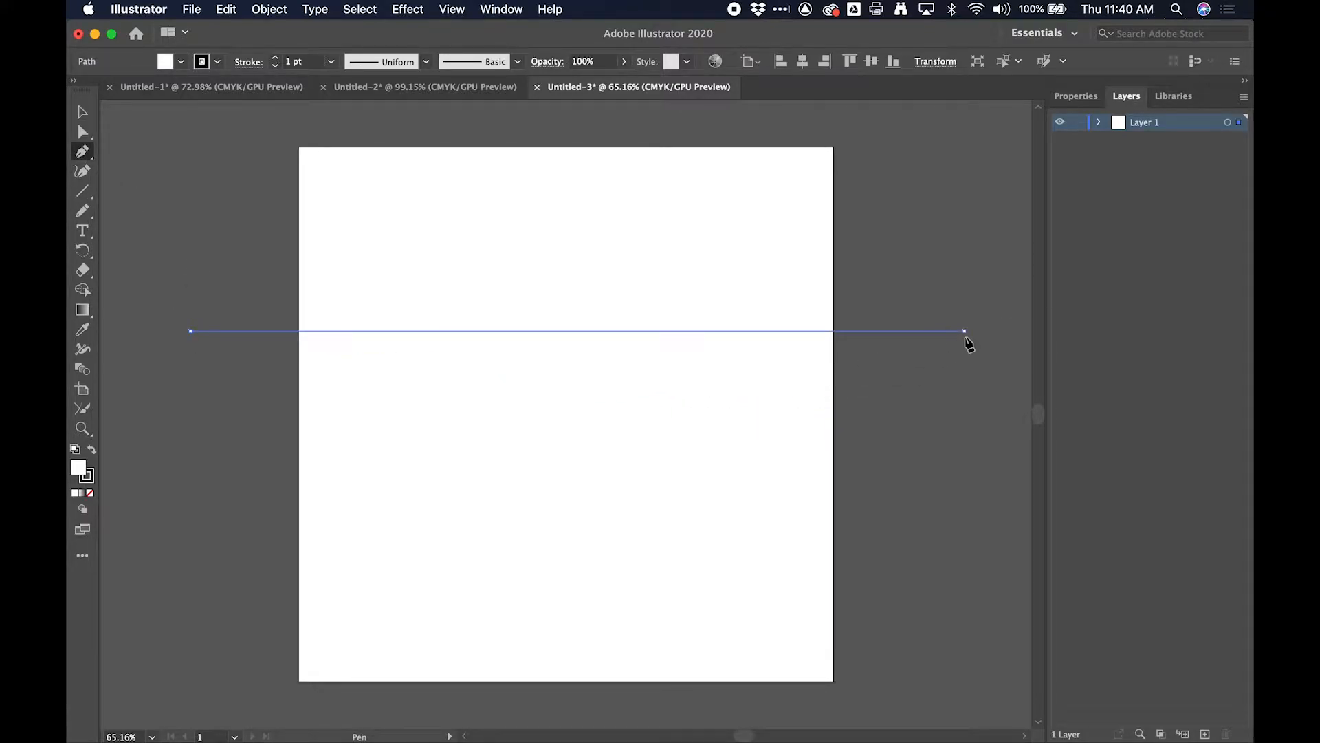
pyautogui.click(83, 112)
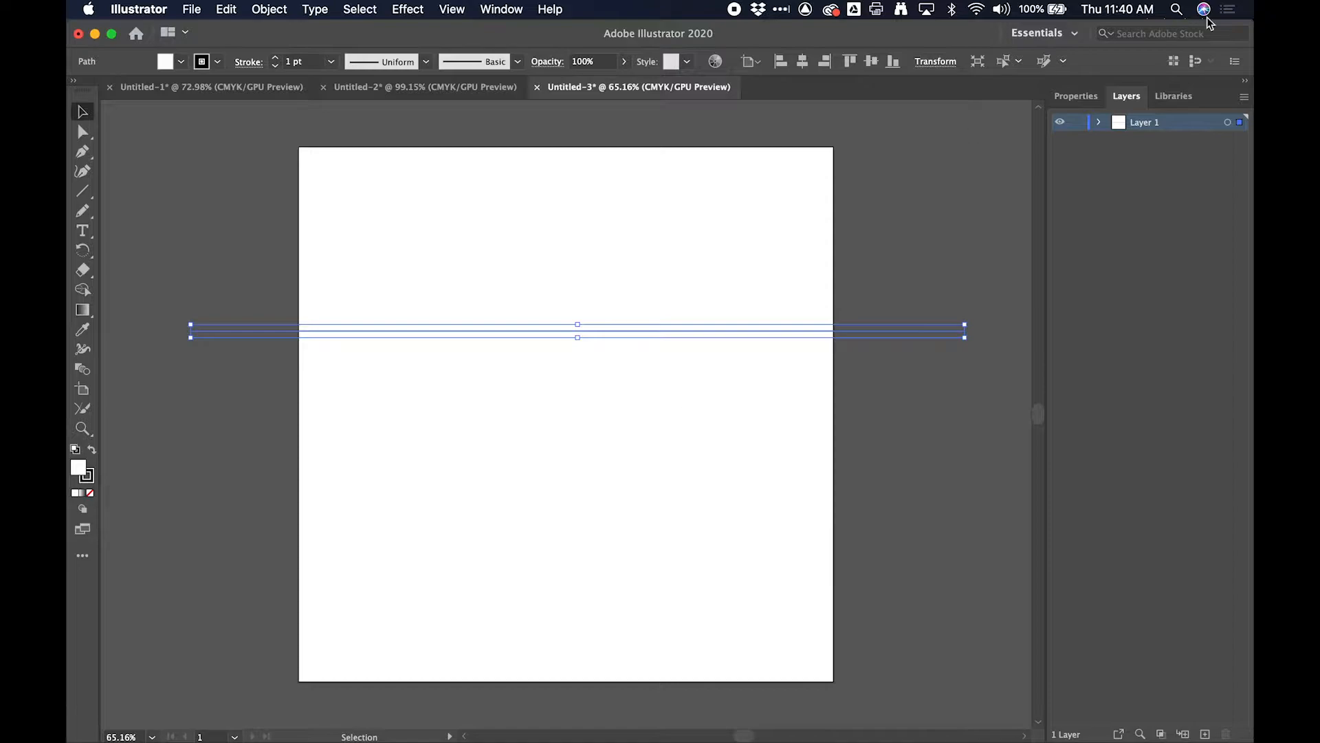
# - Center the line horizontally and vertically on the artboard
pyautogui.click(1085, 102)
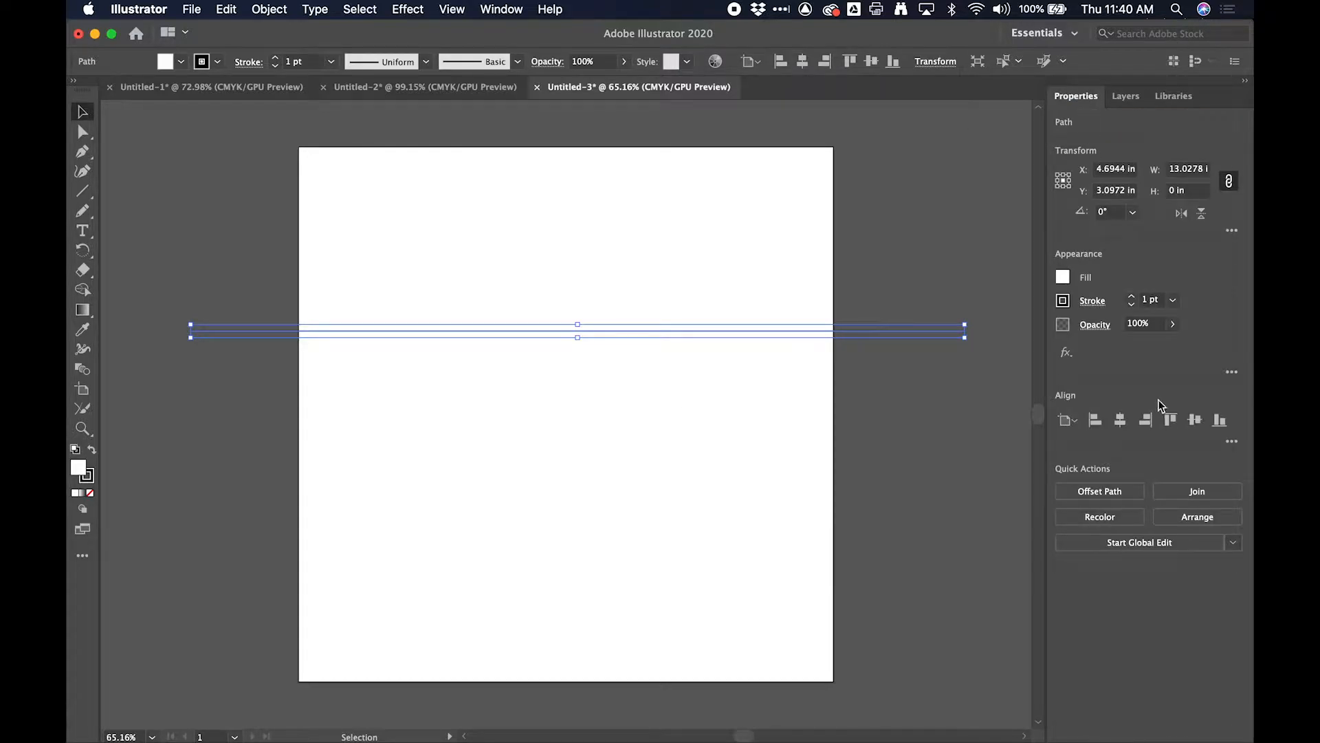
pyautogui.click(1120, 419)
pyautogui.click(1195, 420)
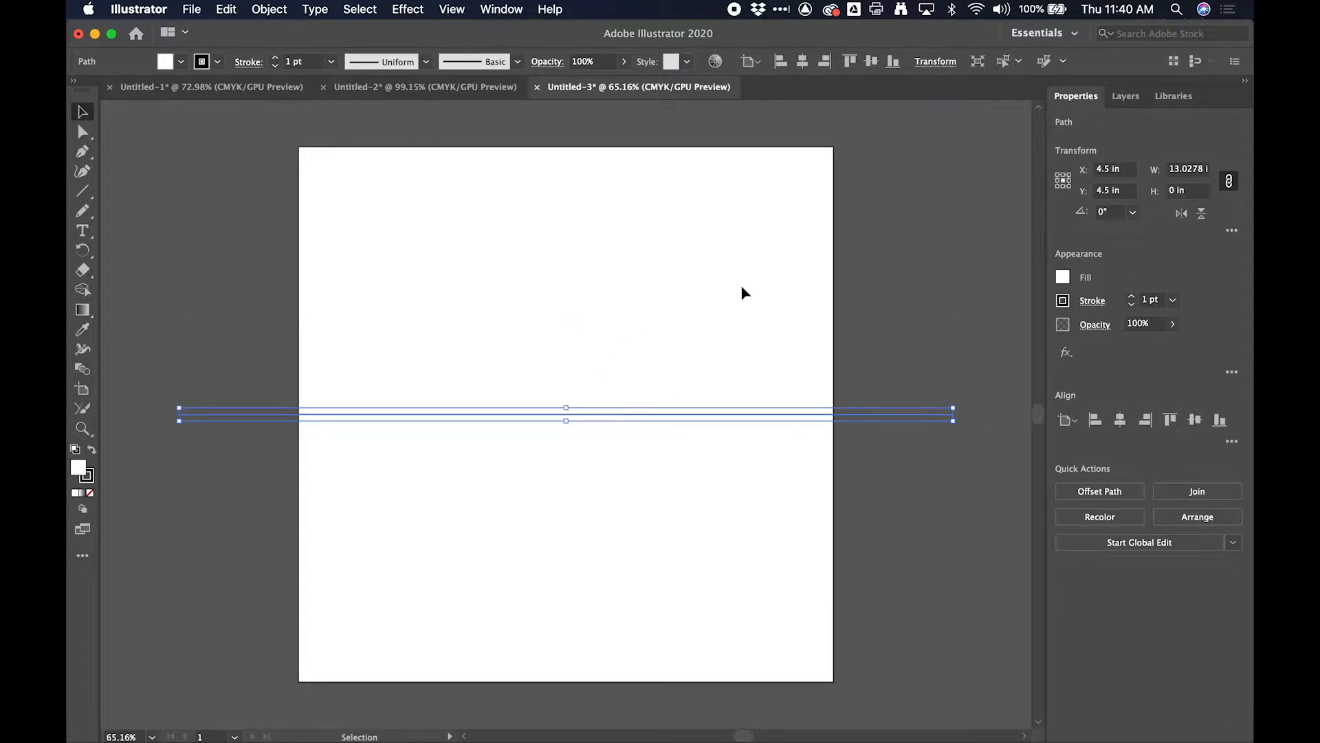
# - Make a copy of the horizontal line rotated by 90° to form a cross through the artboard's center
pyautogui.doubleClick(83, 250)
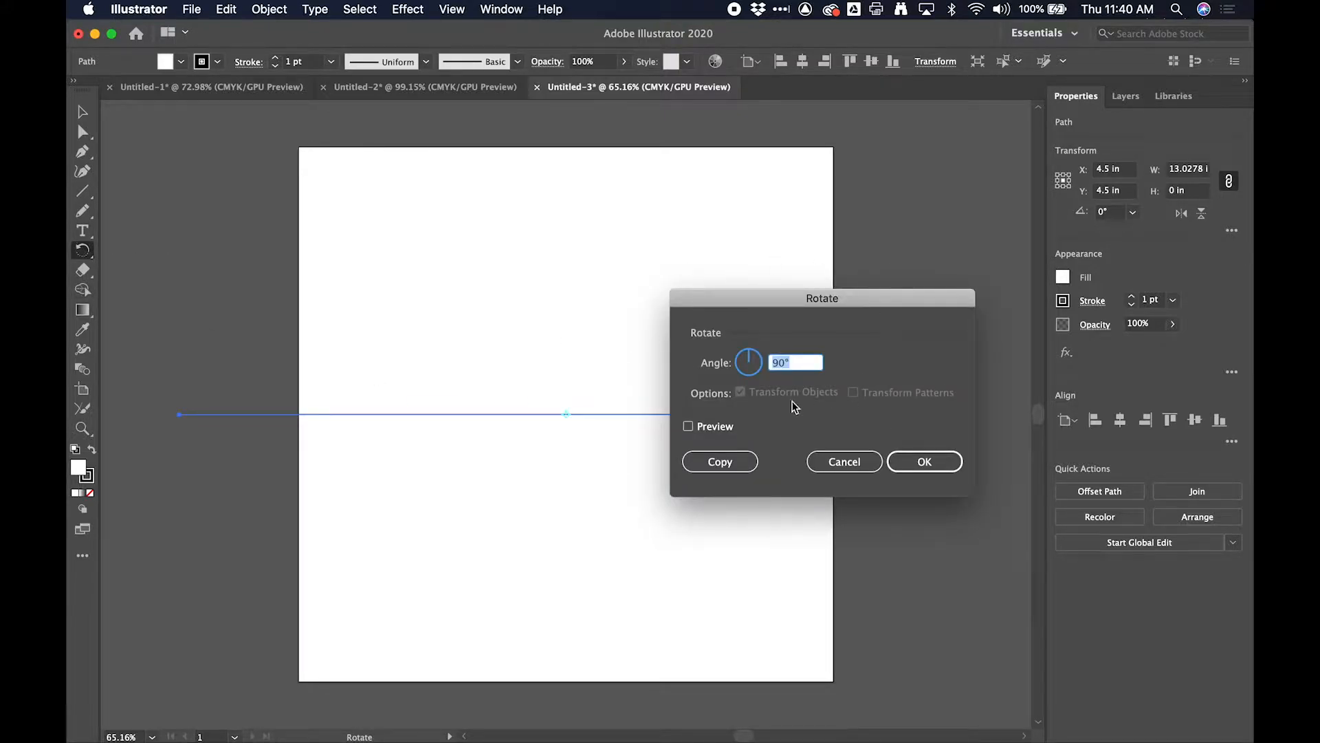
pyautogui.click(735, 461)
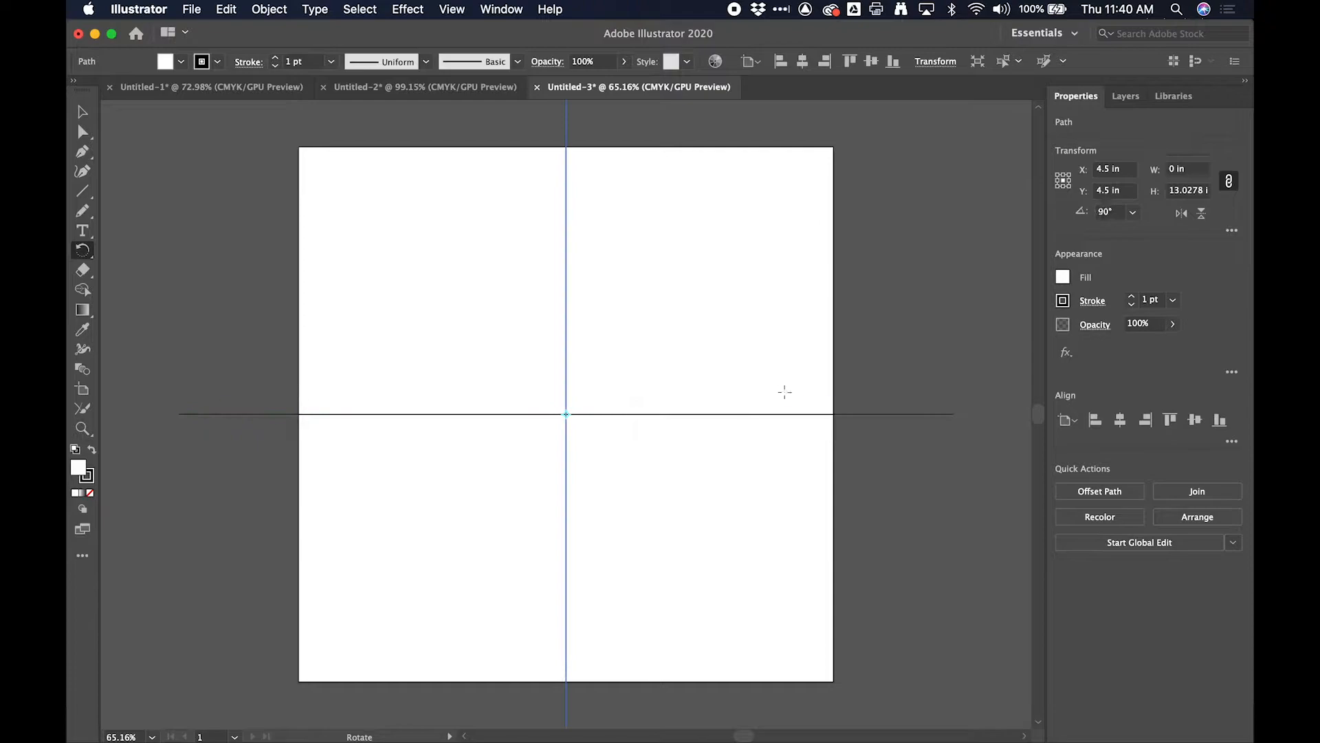
pyautogui.scroll(-3, 522, 465)
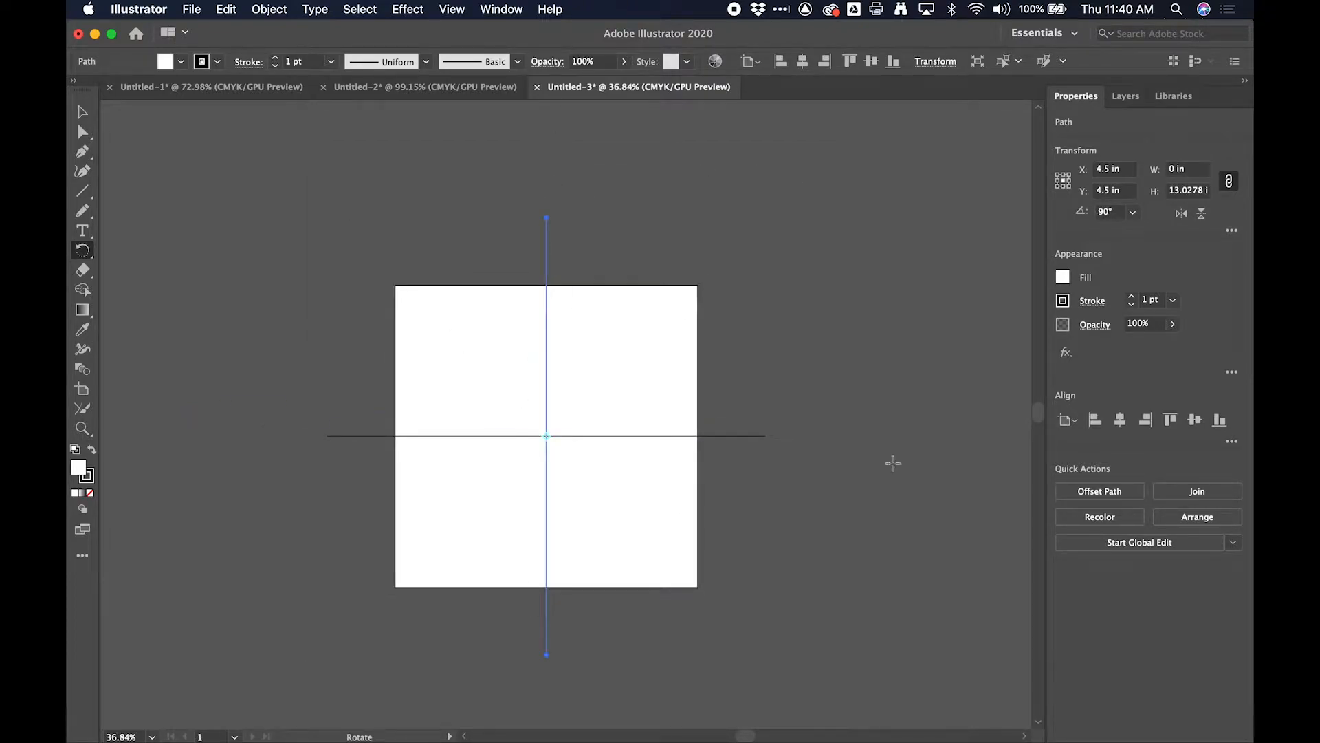
pyautogui.scroll(3, 695, 435)
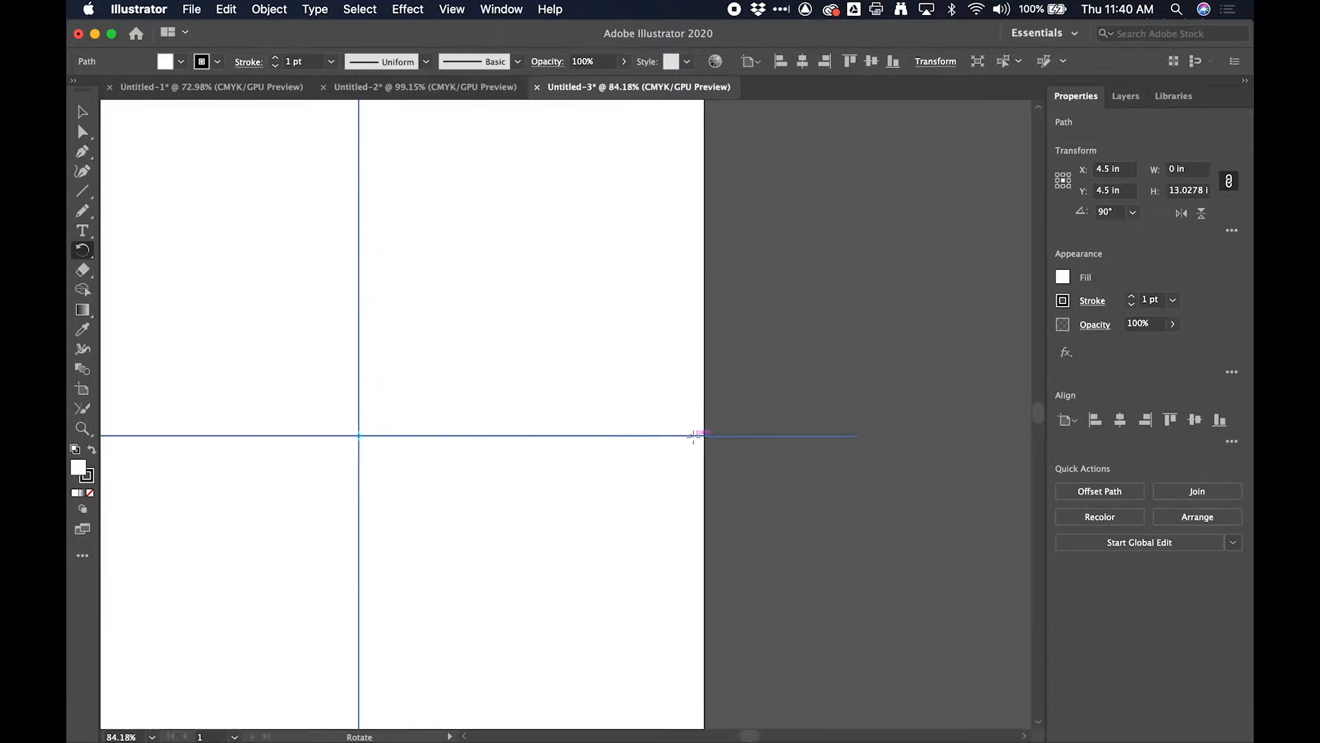
pyautogui.scroll(-2, 695, 435)
pyautogui.hscroll(-2, 694, 437)
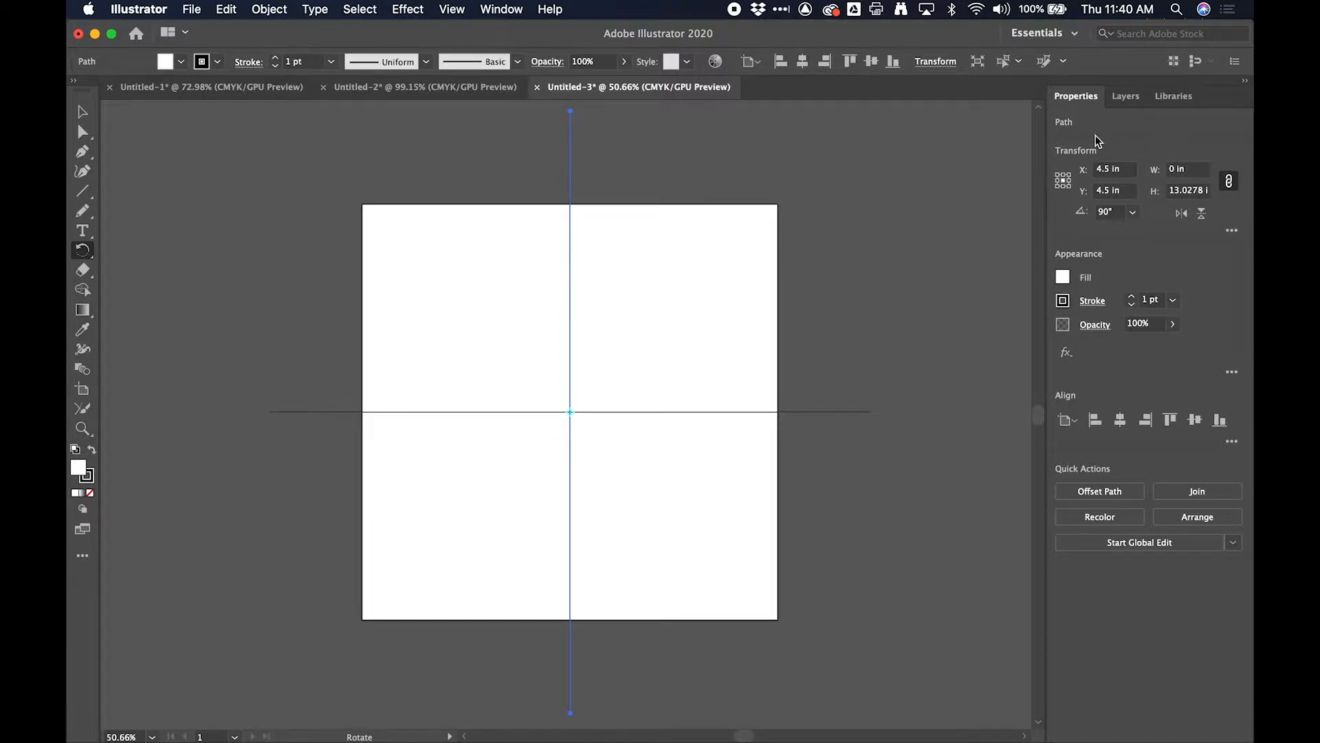
# - Expand Layer 1's contents and sketch a small S-shaped curve with the Pencil tool in the artboard's upper-right quadrant
pyautogui.click(1125, 96)
pyautogui.click(1101, 123)
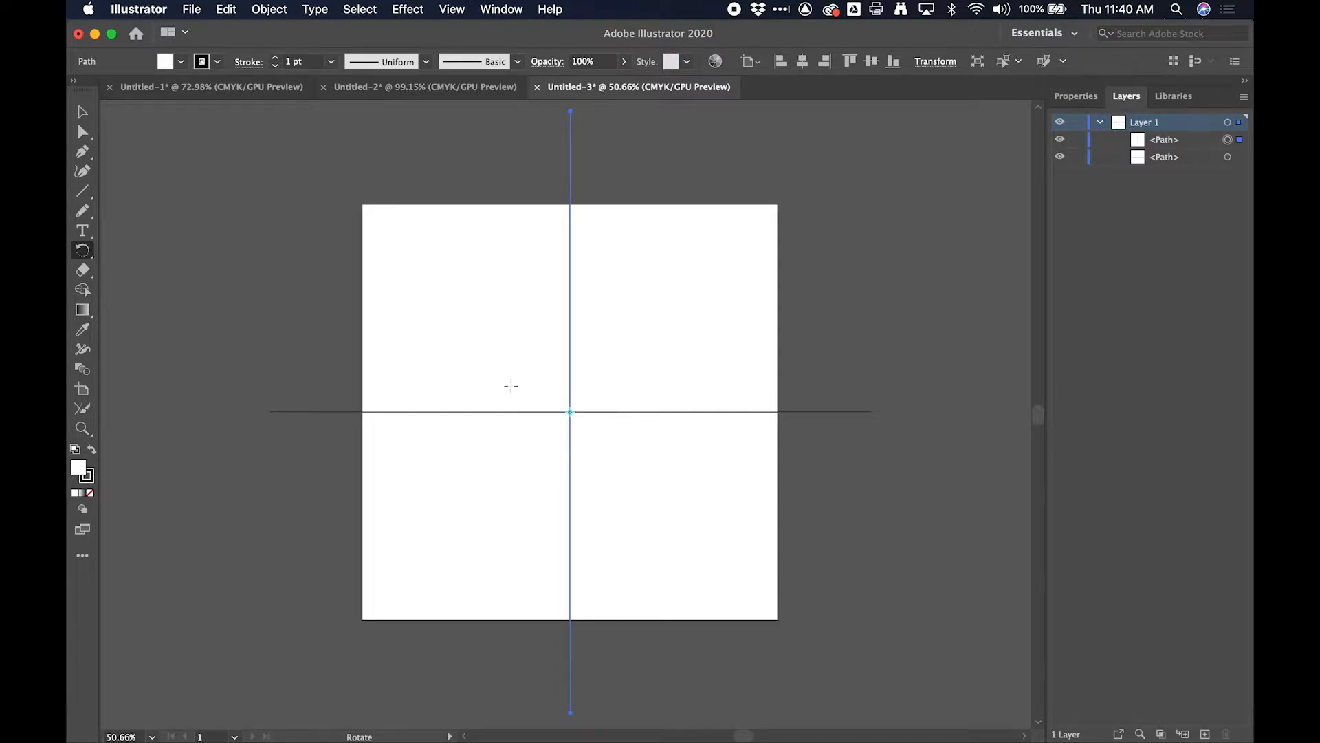
pyautogui.press('n')
pyautogui.moveTo(600, 387); pyautogui.dragTo(667, 328)
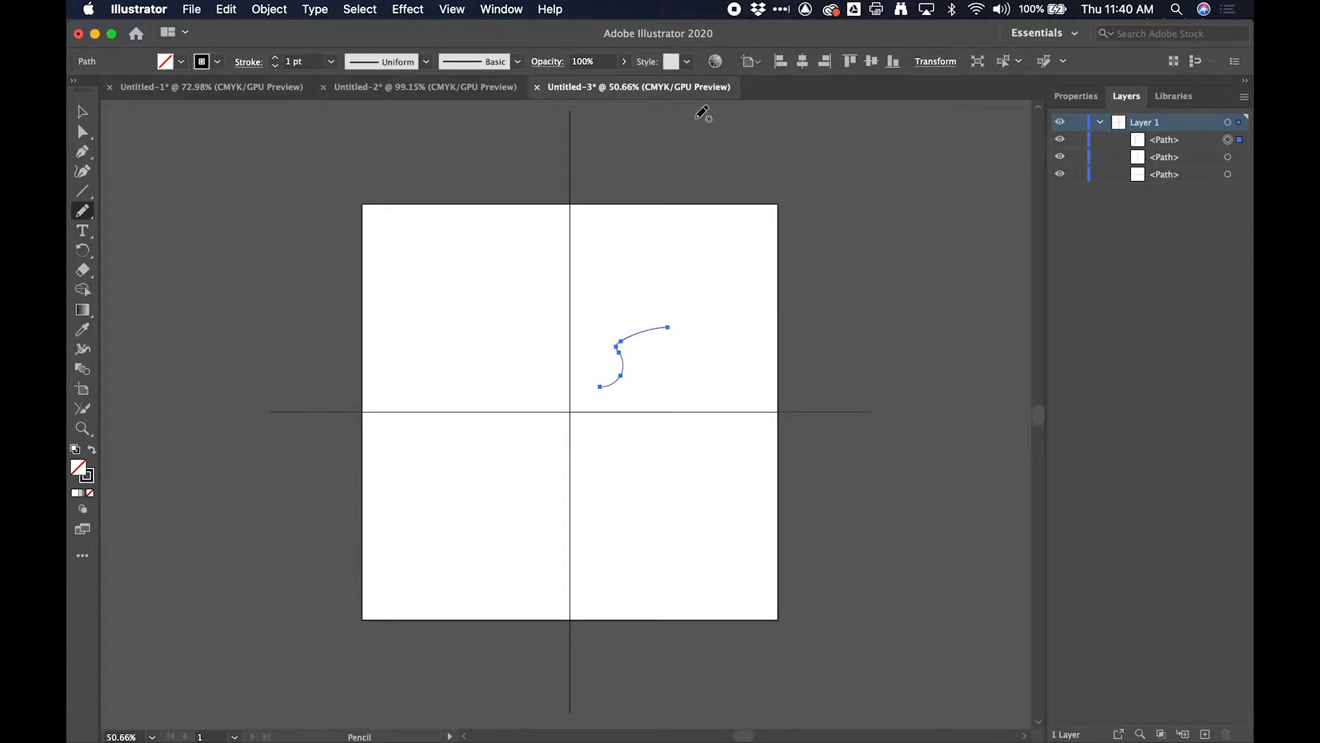
# - Target all of Layer 1 with a Distort & Transform Transform effect and set it to 15 copies
pyautogui.click(1231, 124)
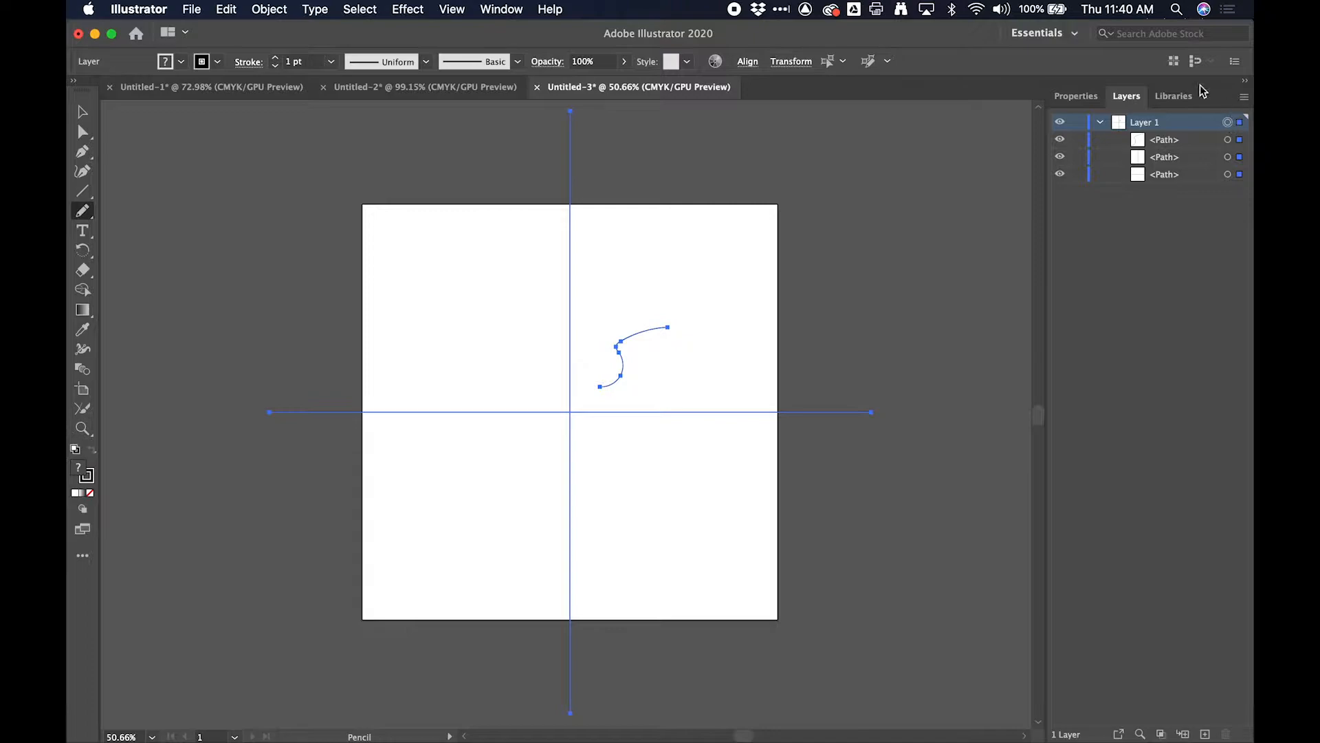
pyautogui.click(428, 9)
pyautogui.moveTo(448, 160)
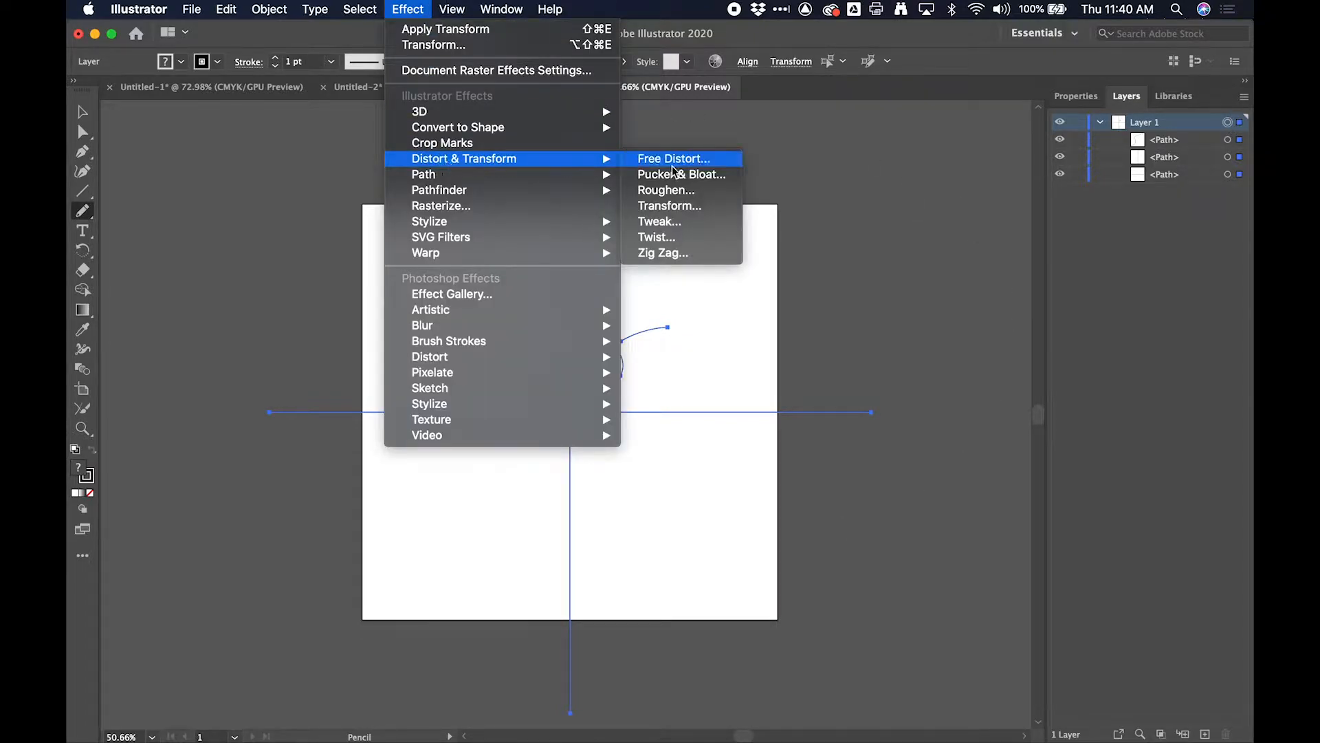
pyautogui.click(684, 207)
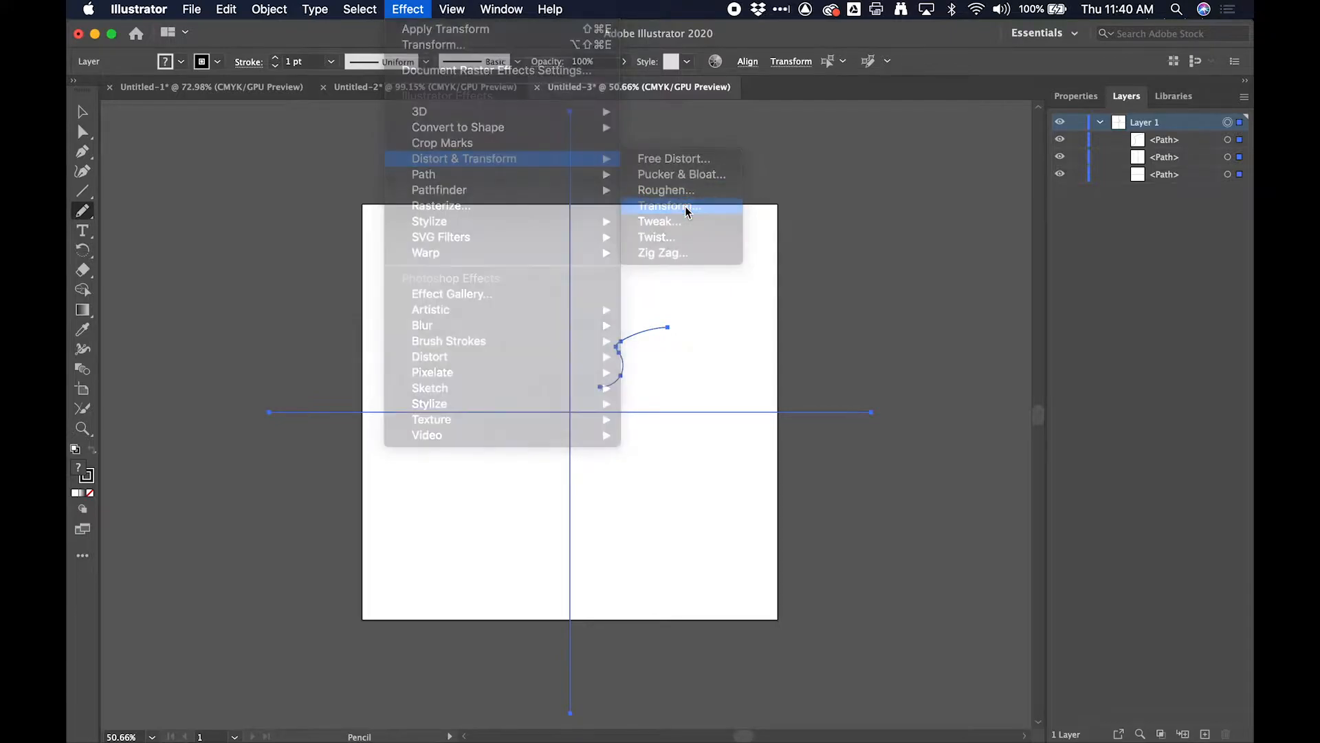
pyautogui.moveTo(869, 193); pyautogui.dragTo(940, 122)
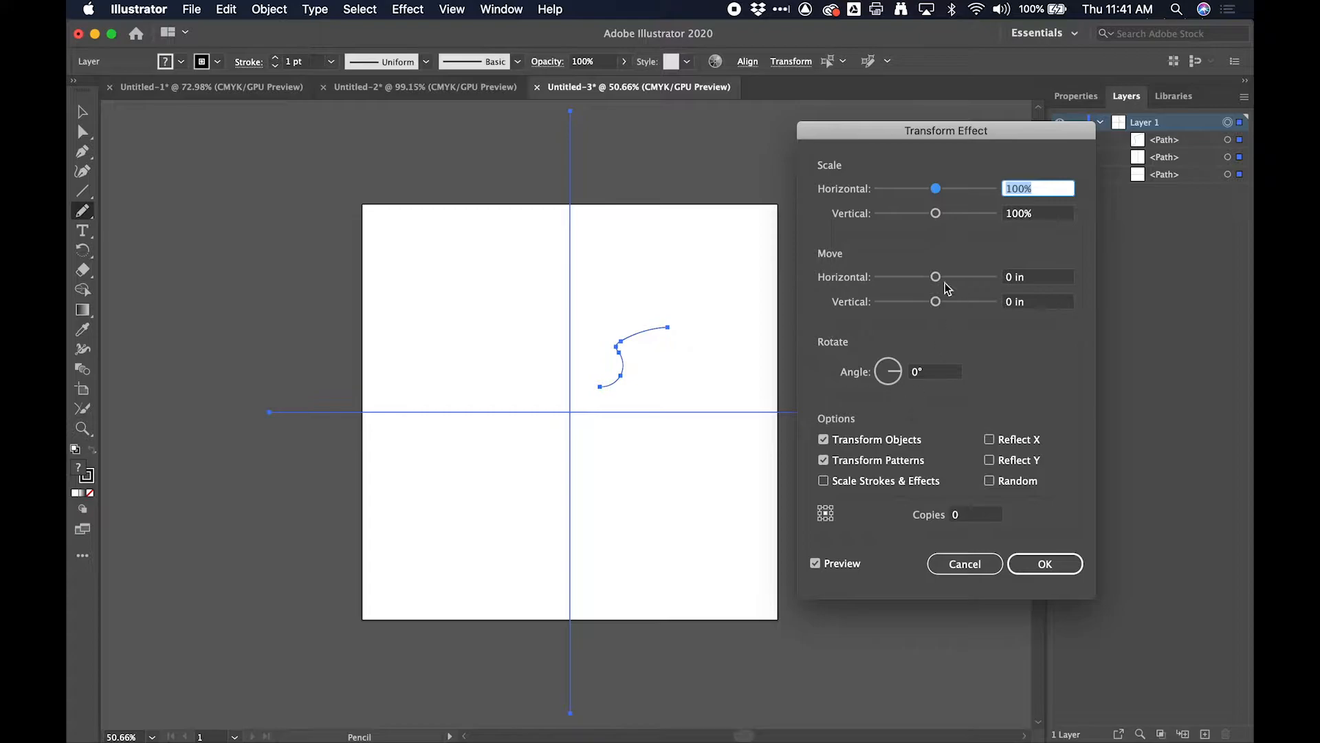
pyautogui.click(969, 517)
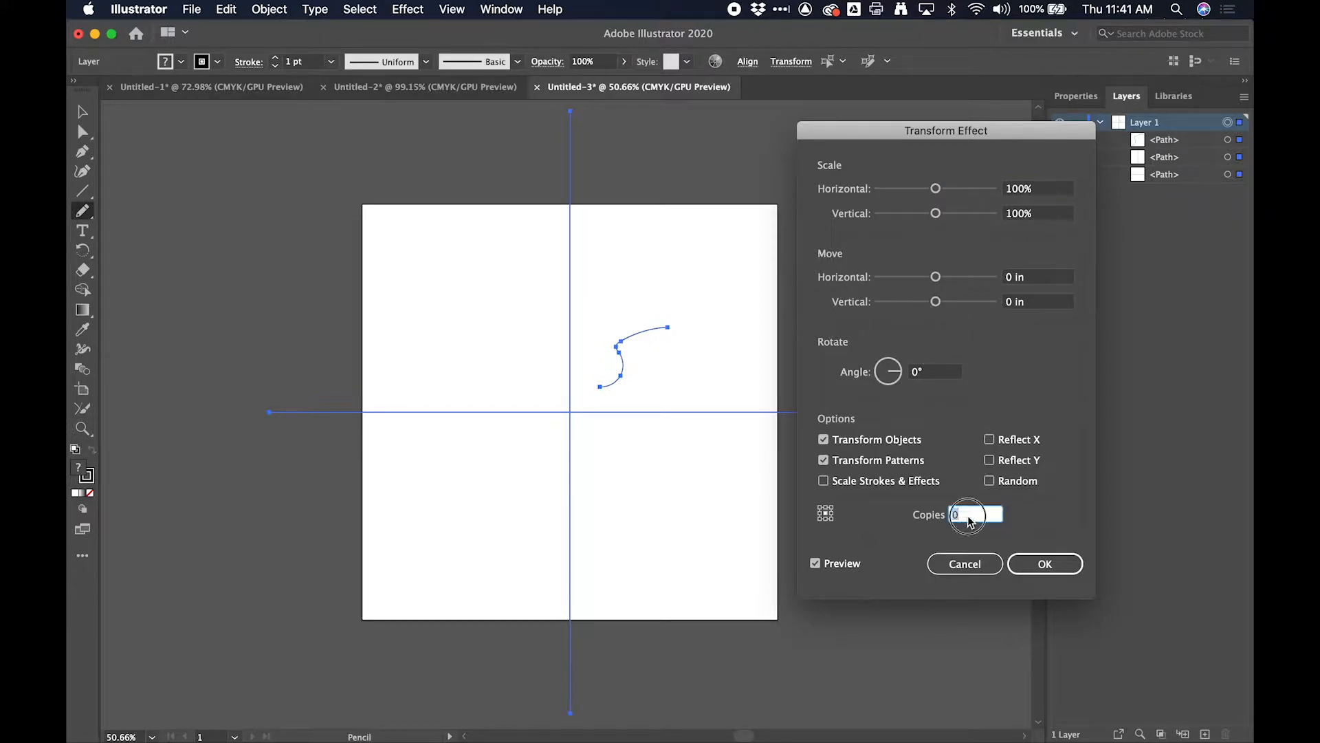
pyautogui.write('15')
pyautogui.click(947, 373)
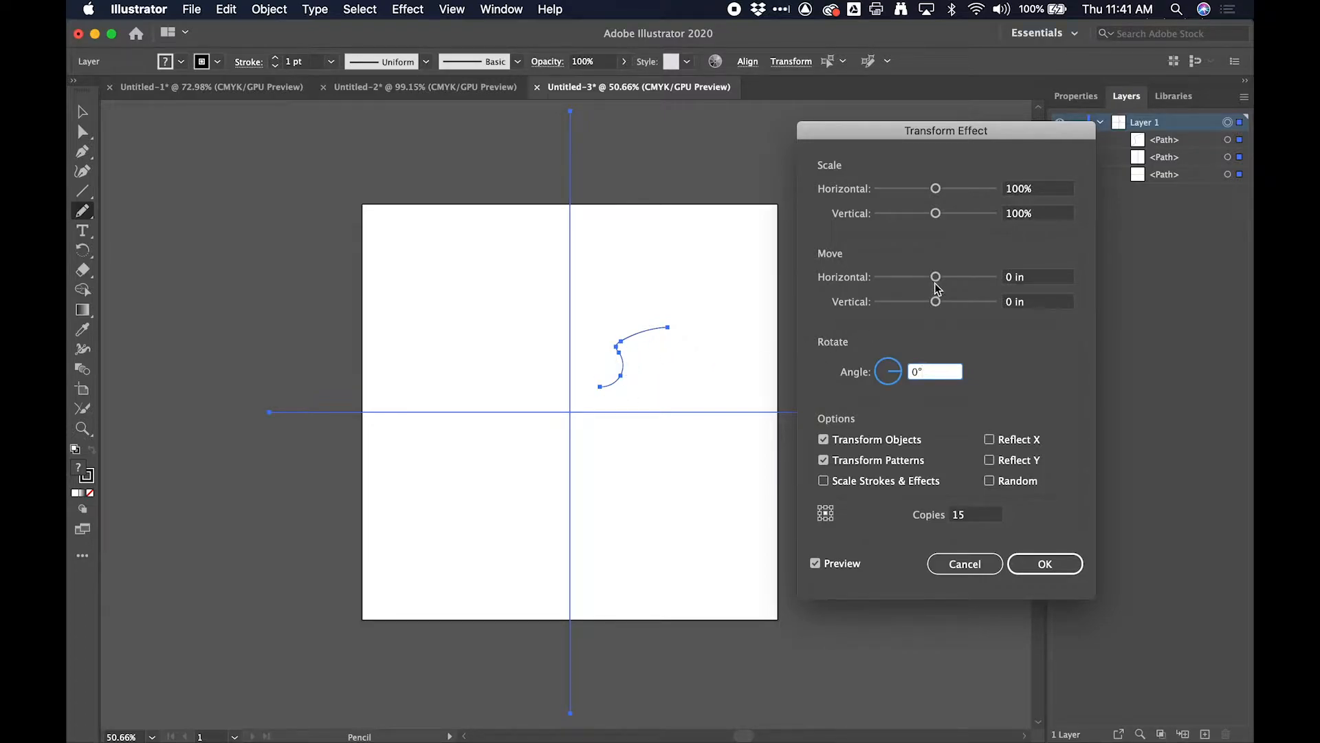
# - Set the Transform effect's horizontal move to 1 in and apply the effect to the layer
pyautogui.moveTo(941, 278); pyautogui.dragTo(960, 283)
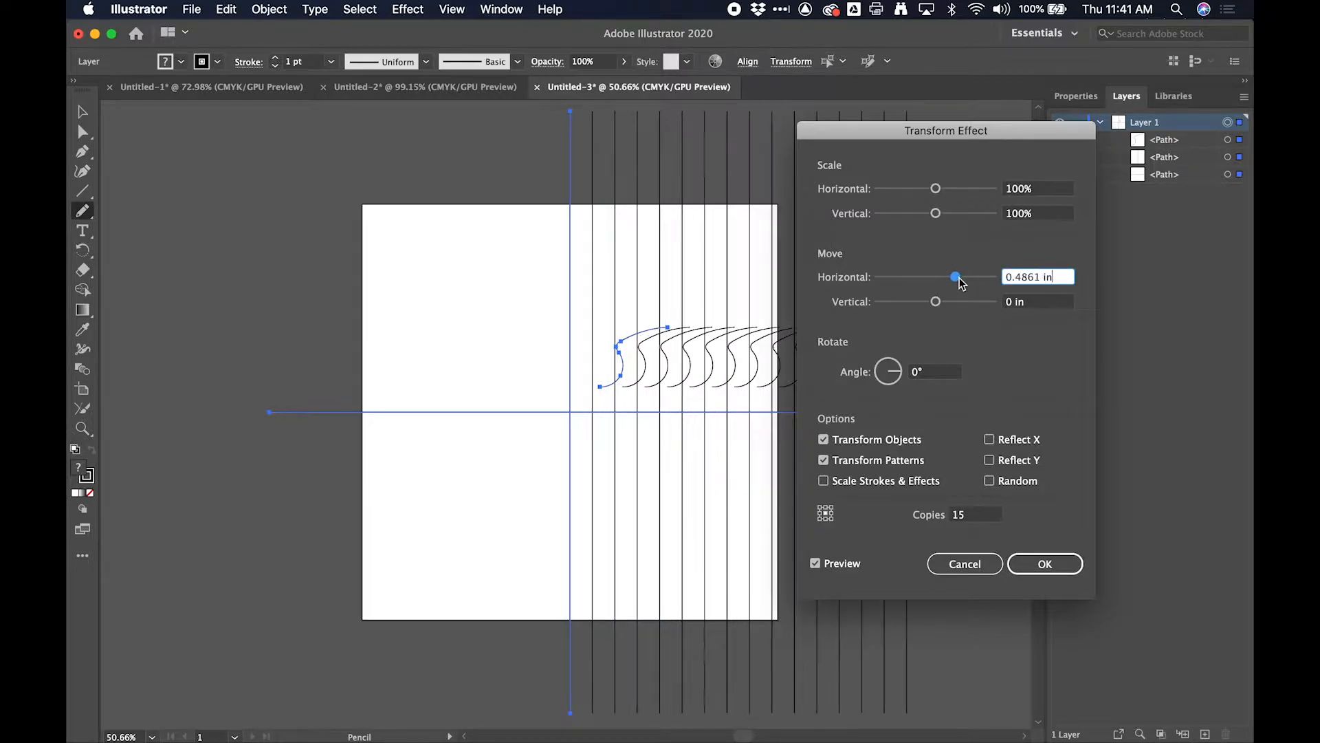
pyautogui.moveTo(969, 136); pyautogui.dragTo(390, 200)
pyautogui.moveTo(383, 346); pyautogui.dragTo(397, 341)
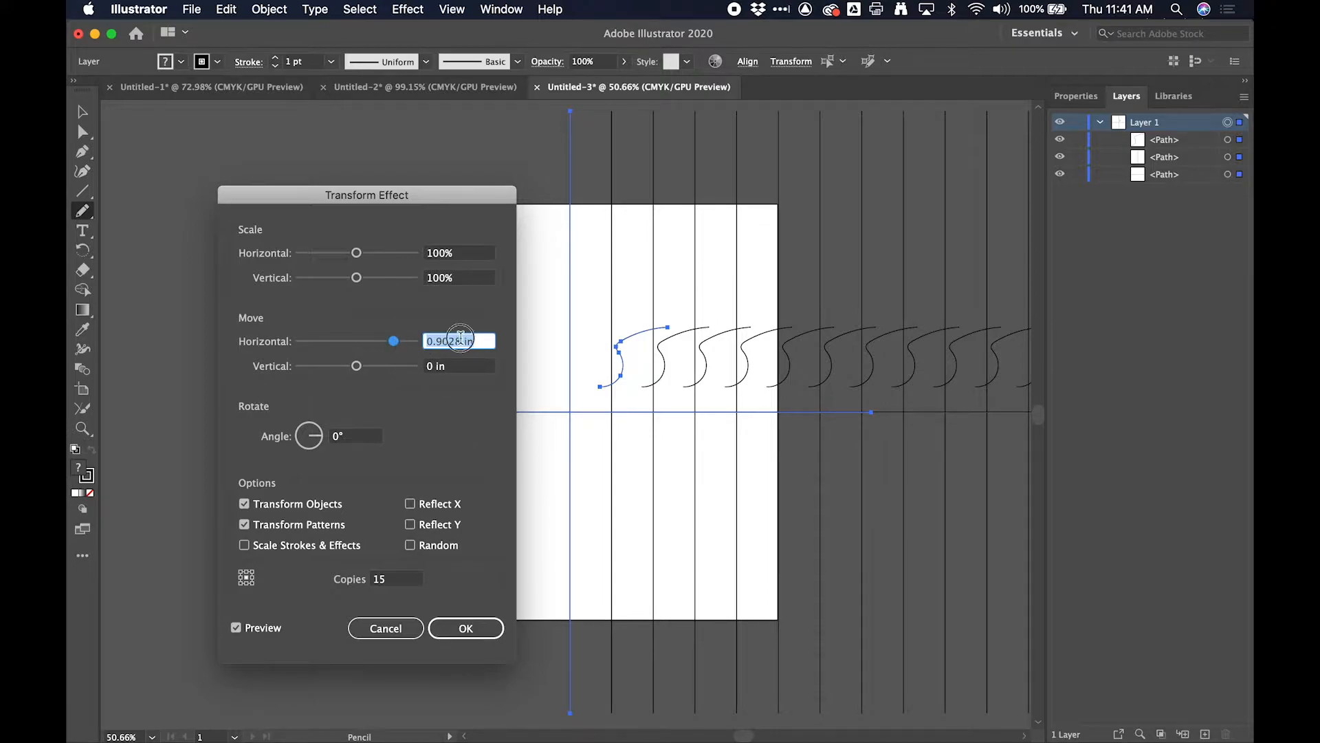
pyautogui.write('1')
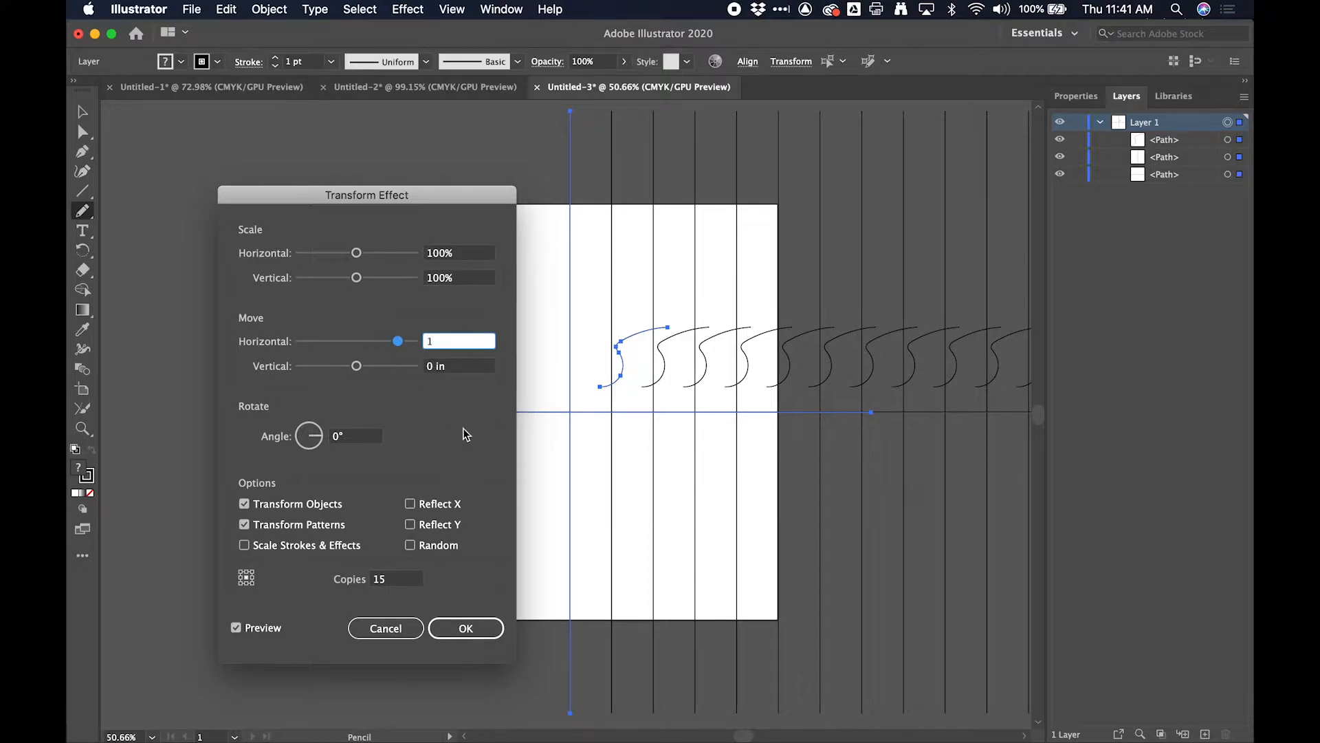
pyautogui.click(465, 367)
pyautogui.click(486, 628)
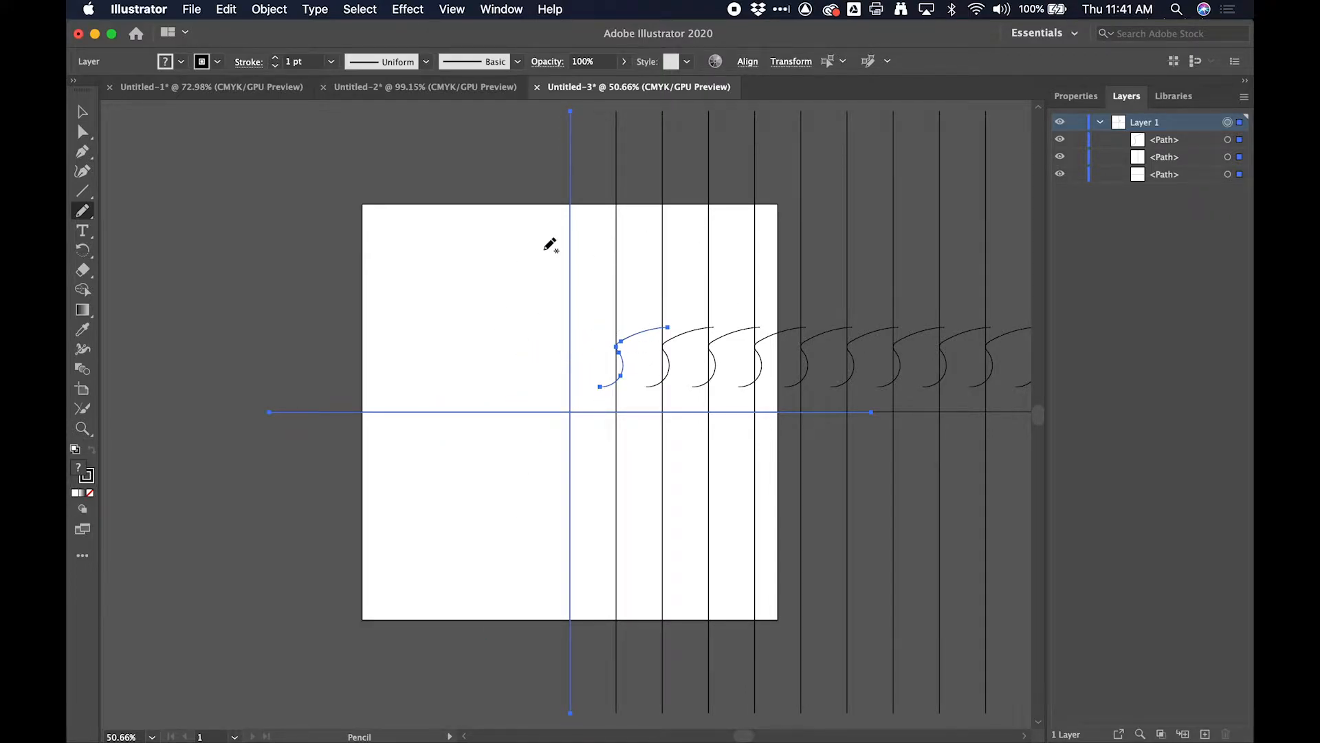
# - Hide the horizontal line, the vertical line and the S-shaped curve in Layer 1
pyautogui.click(1059, 174)
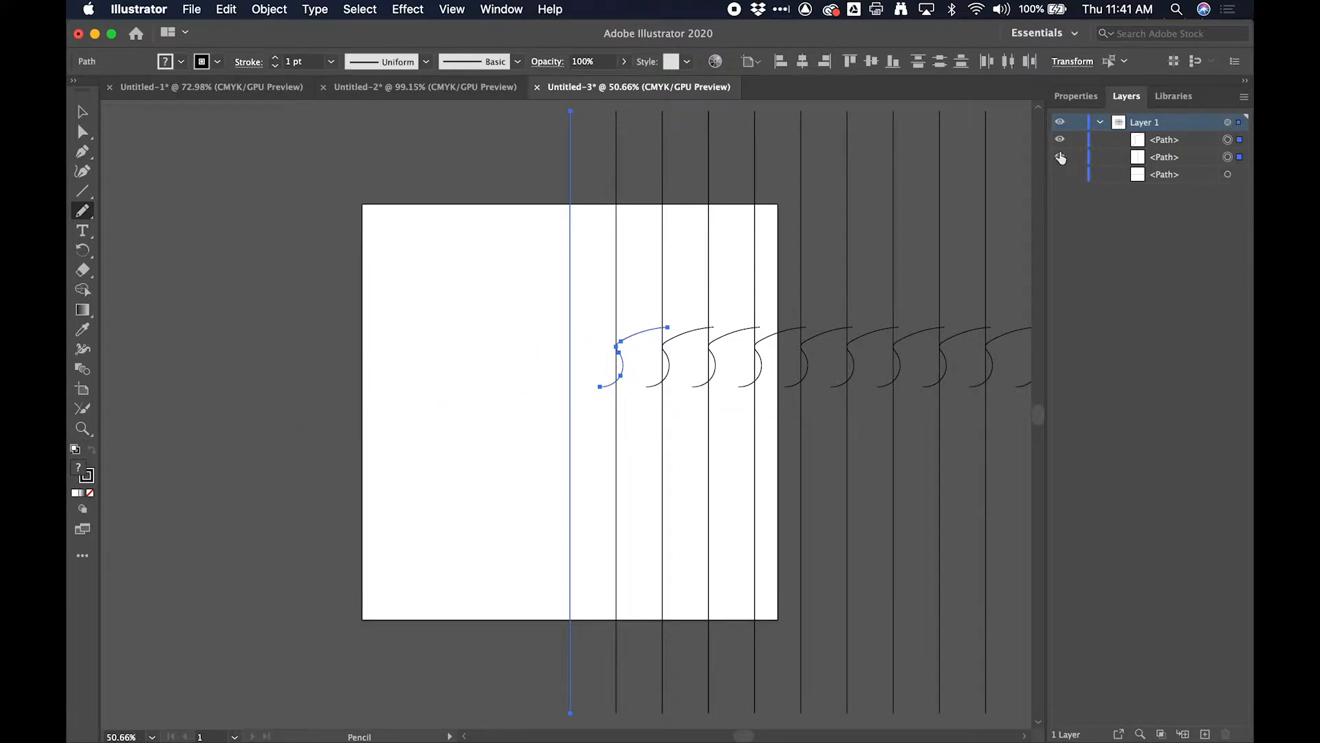
pyautogui.click(1060, 151)
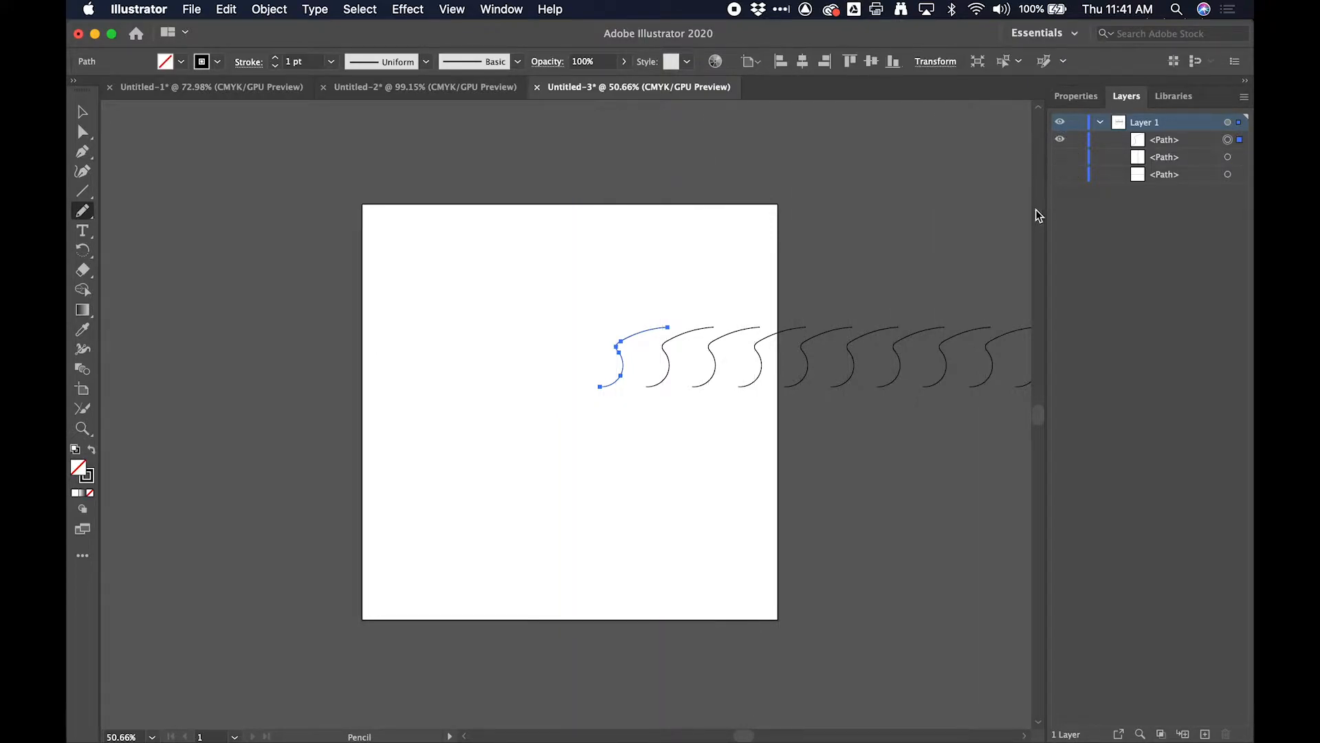
pyautogui.moveTo(408, 612); pyautogui.dragTo(369, 489)
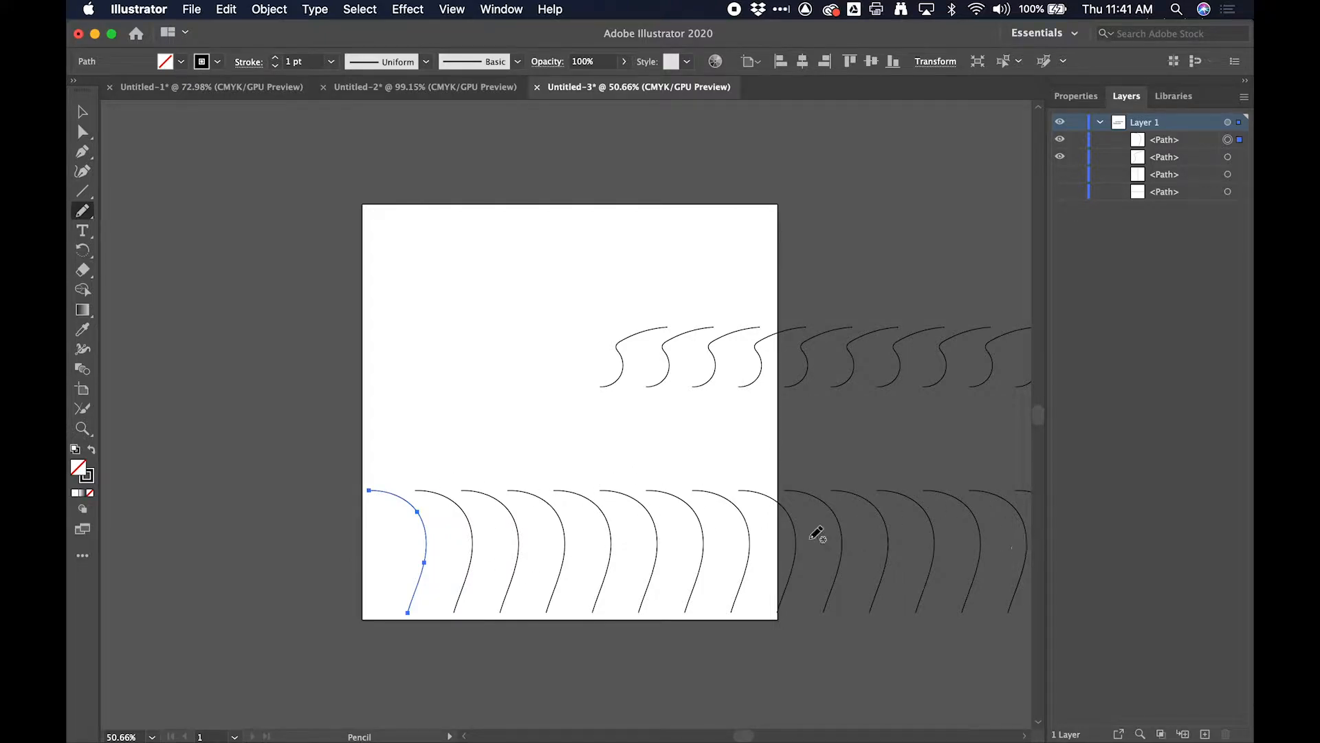
pyautogui.press('super+z')
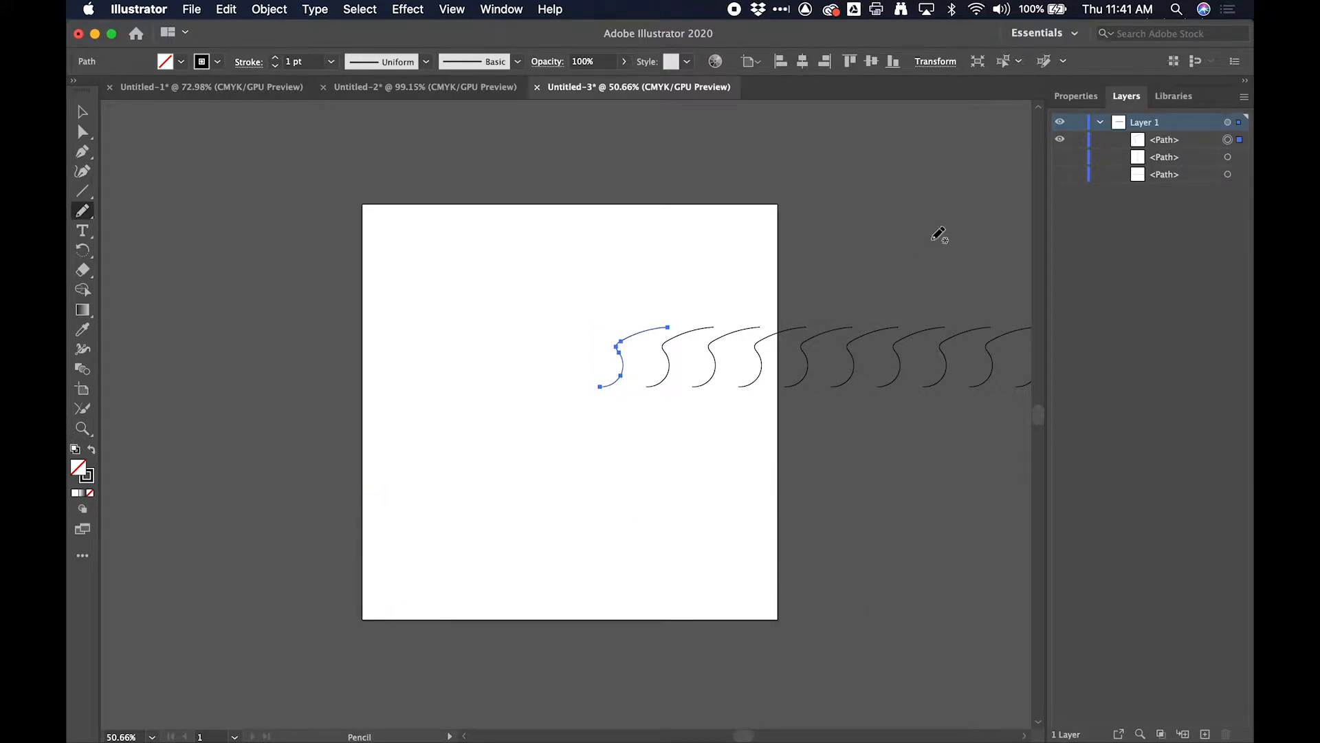
pyautogui.click(1064, 141)
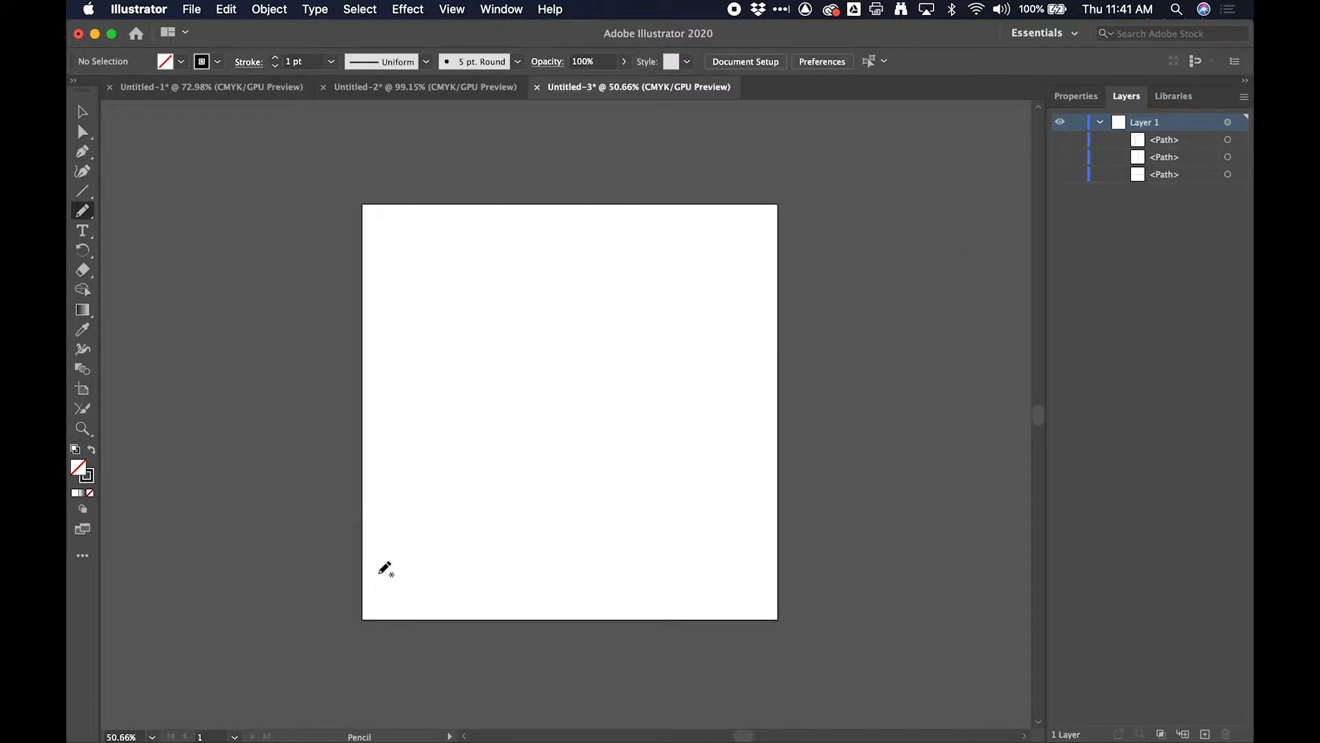
# - Set the Pencil stroke to 3 pt with the teardrop-shaped variable width profile
pyautogui.scroll(8, 380, 569)
pyautogui.scroll(-2, 380, 565)
pyautogui.hscroll(-1, 380, 565)
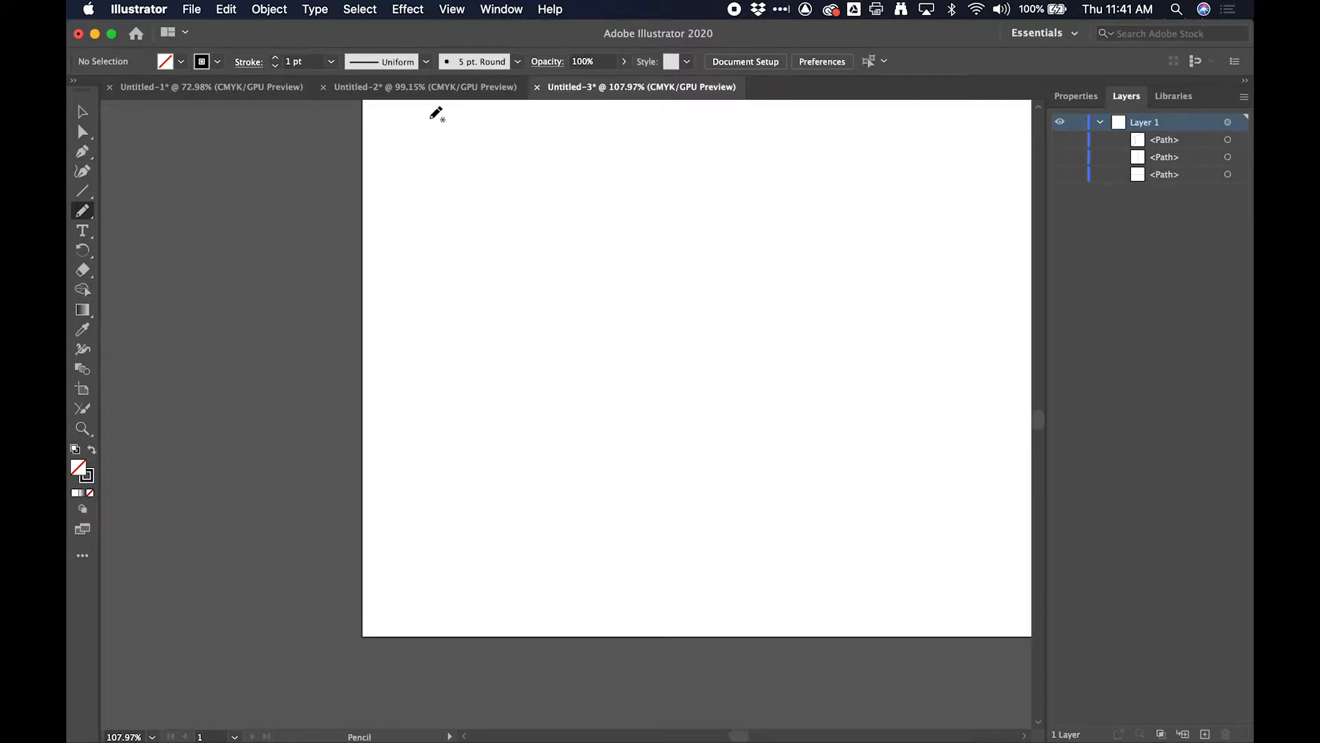
pyautogui.click(275, 58)
pyautogui.click(275, 58)
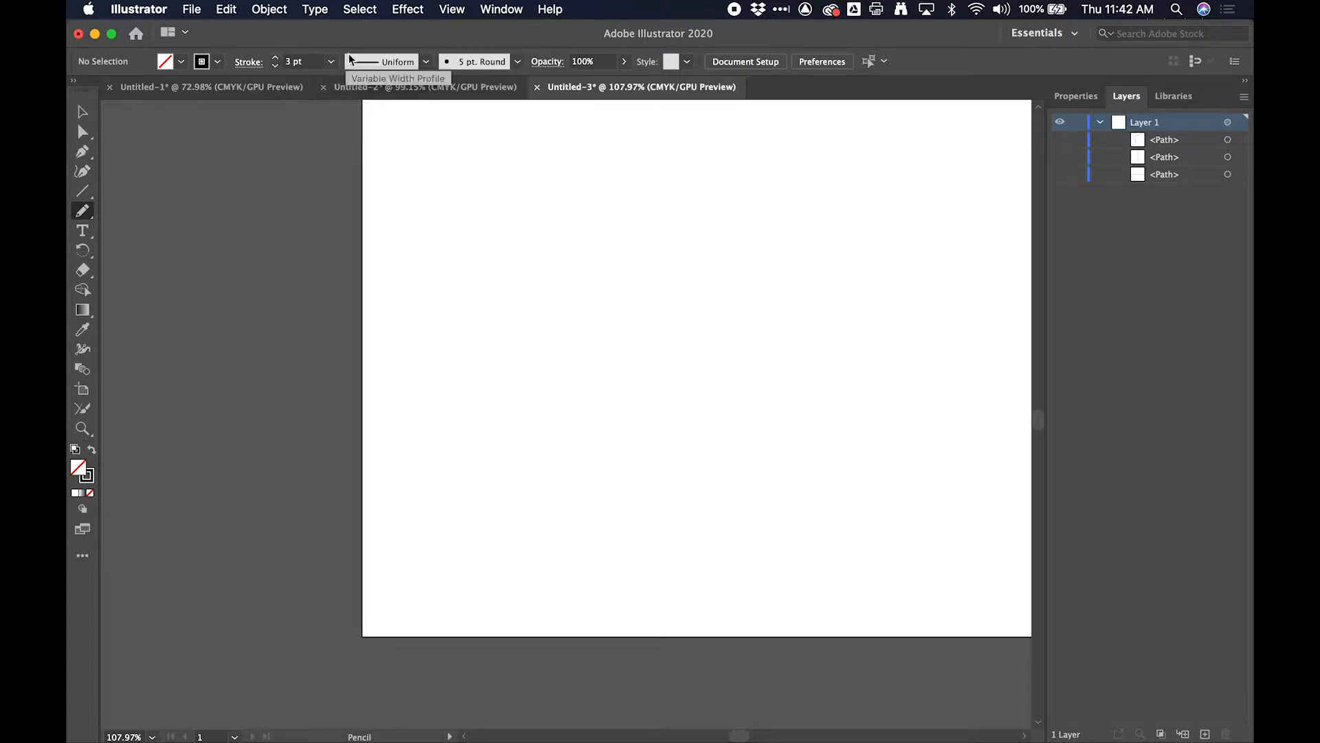
pyautogui.click(415, 63)
pyautogui.click(387, 227)
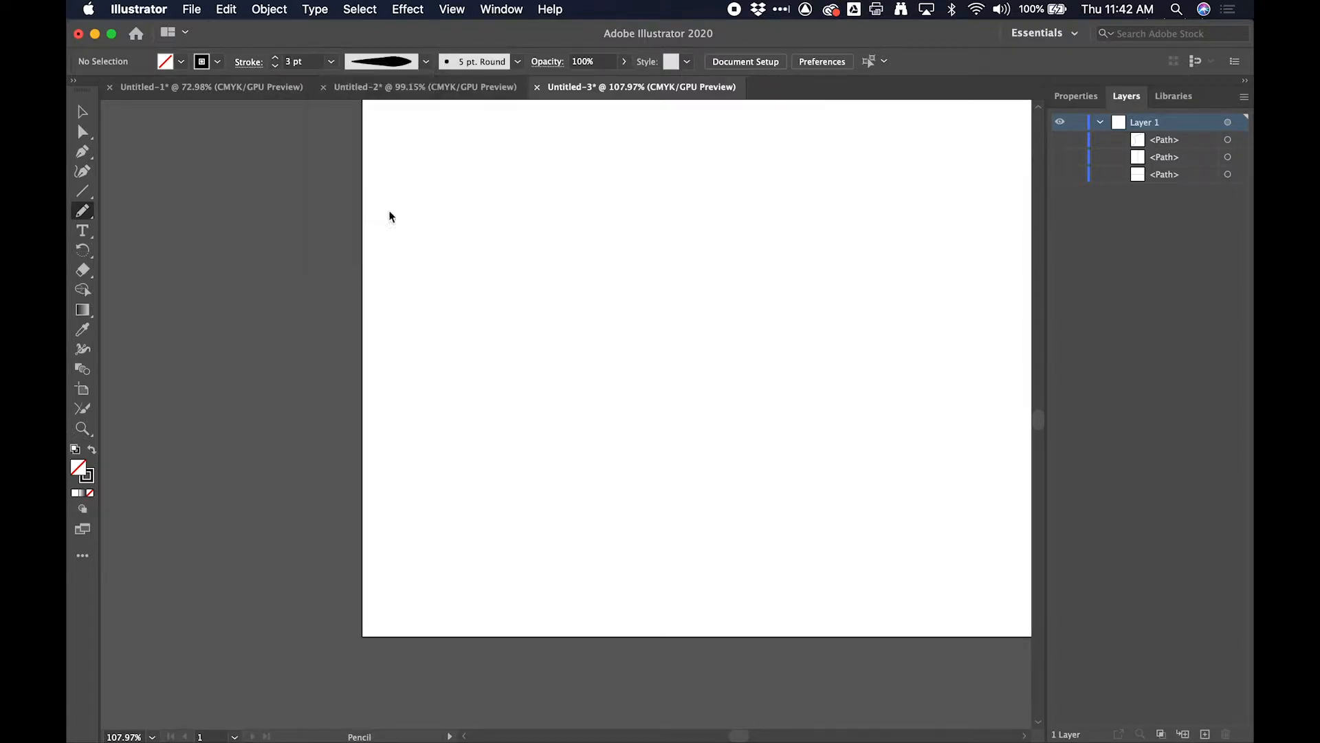
# - Draw a tall hooked curve near the artboard's lower-left corner and give it the triangular width profile that tapers to a point
pyautogui.moveTo(405, 612)
pyautogui.mouseDown()
pyautogui.moveTo(424, 464)
pyautogui.moveTo(399, 419)
pyautogui.mouseUp()
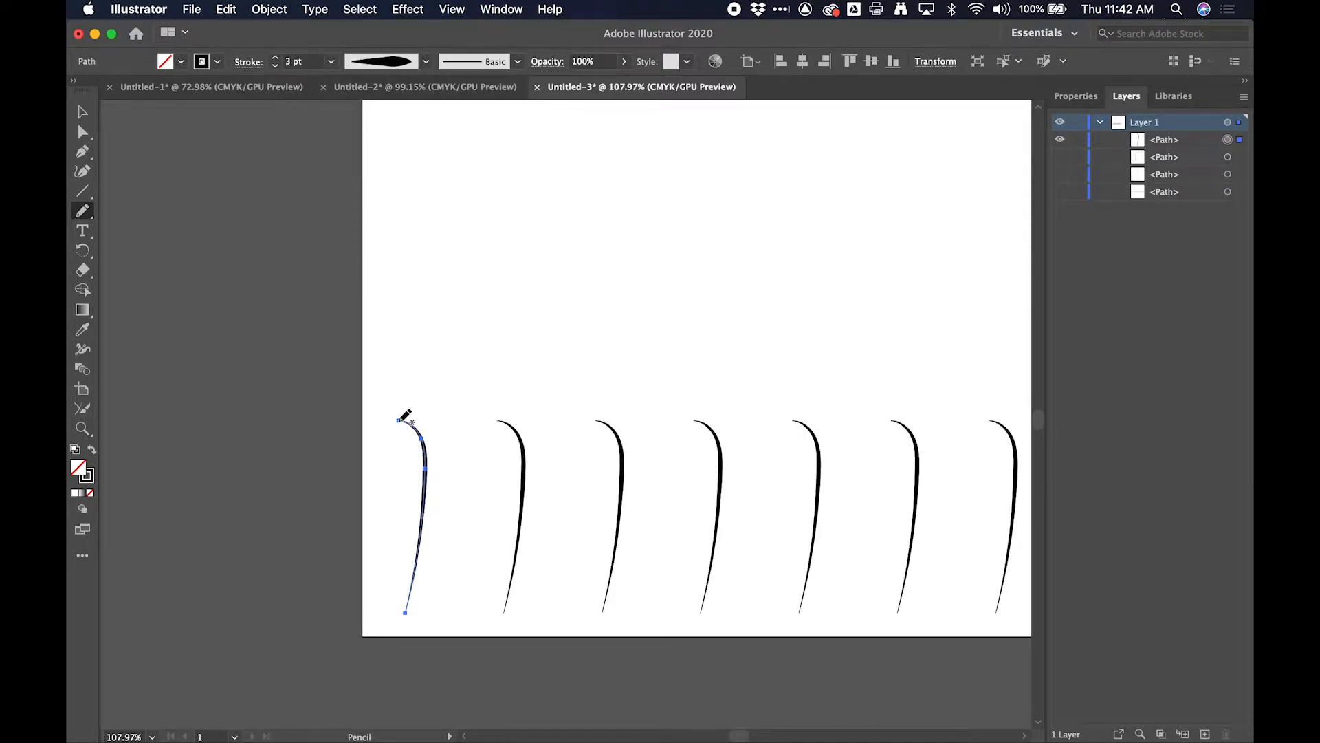
pyautogui.click(426, 61)
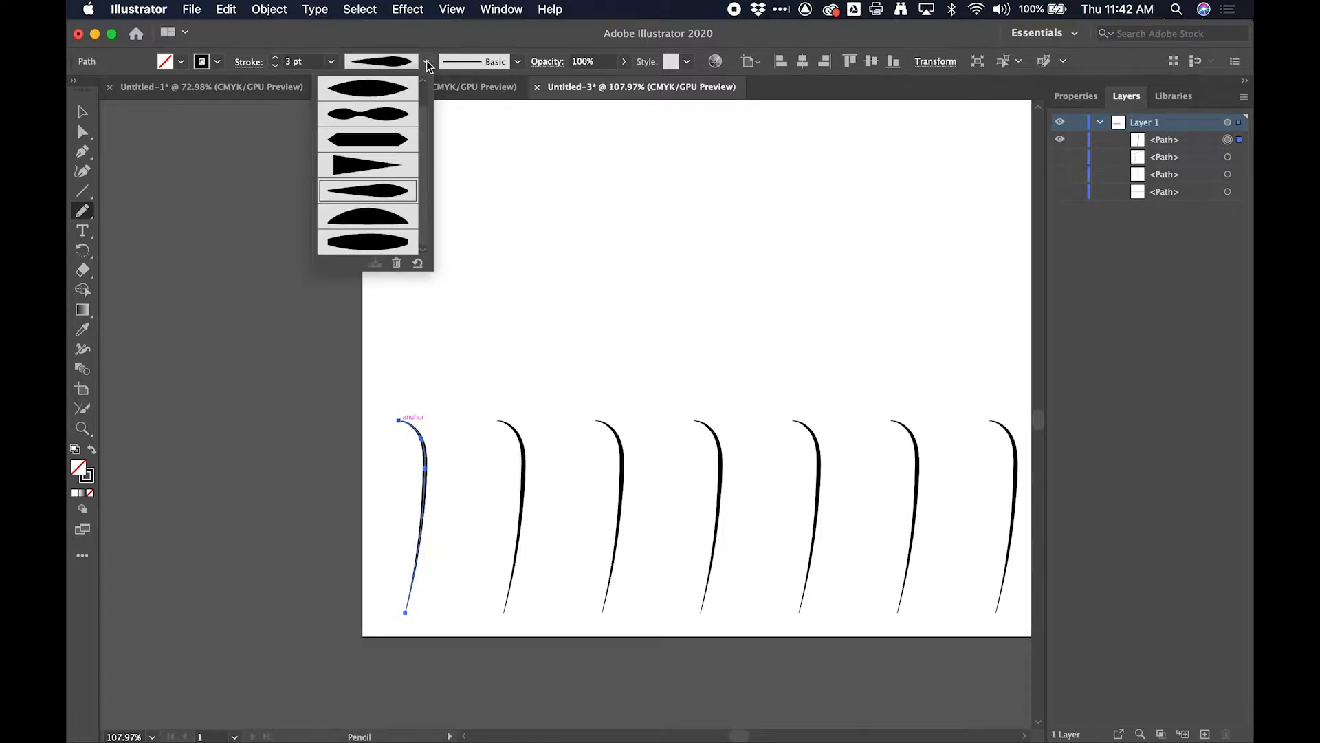
pyautogui.click(396, 163)
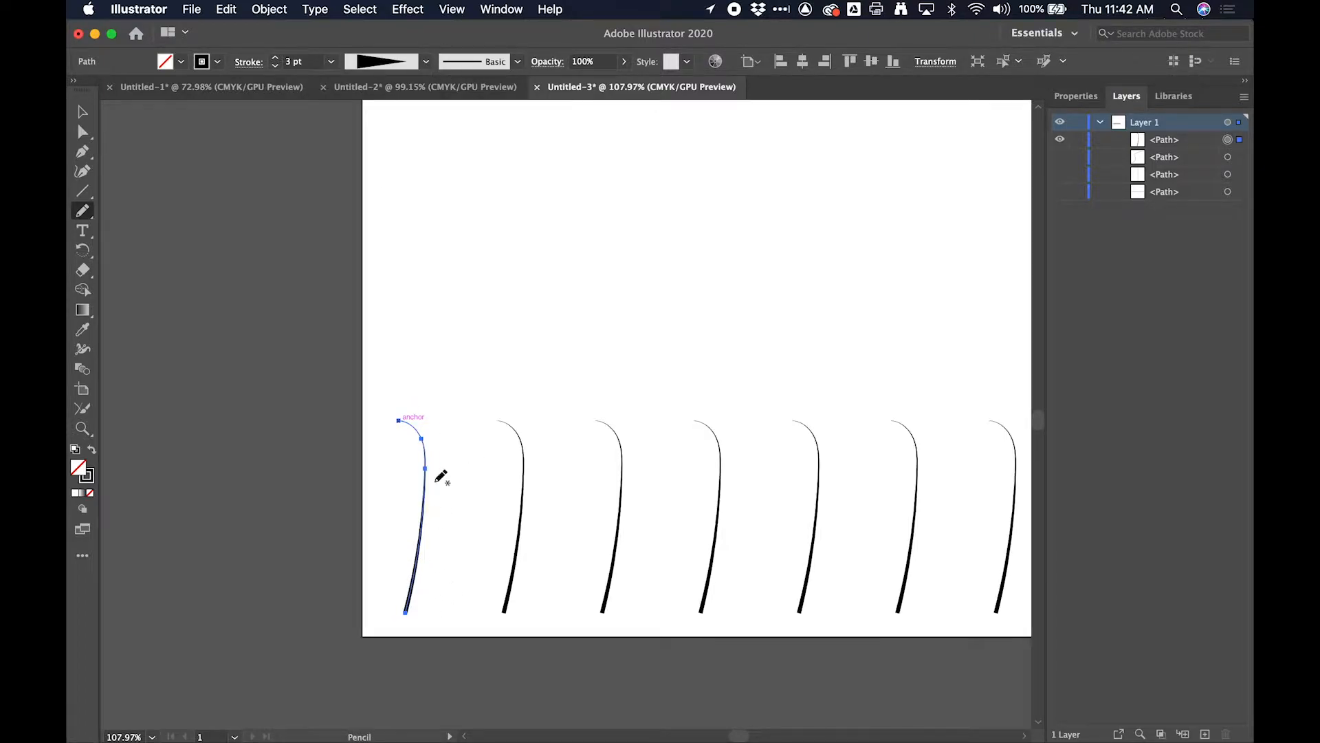
# - Set the hooked blade's stroke to 15 pt and draw a second, curved grass blade just to its right
pyautogui.click(275, 59)
pyautogui.click(275, 58)
pyautogui.click(275, 58)
pyautogui.click(275, 58)
pyautogui.click(275, 58)
pyautogui.click(275, 58)
pyautogui.click(276, 58)
pyautogui.click(275, 57)
pyautogui.click(275, 58)
pyautogui.click(275, 58)
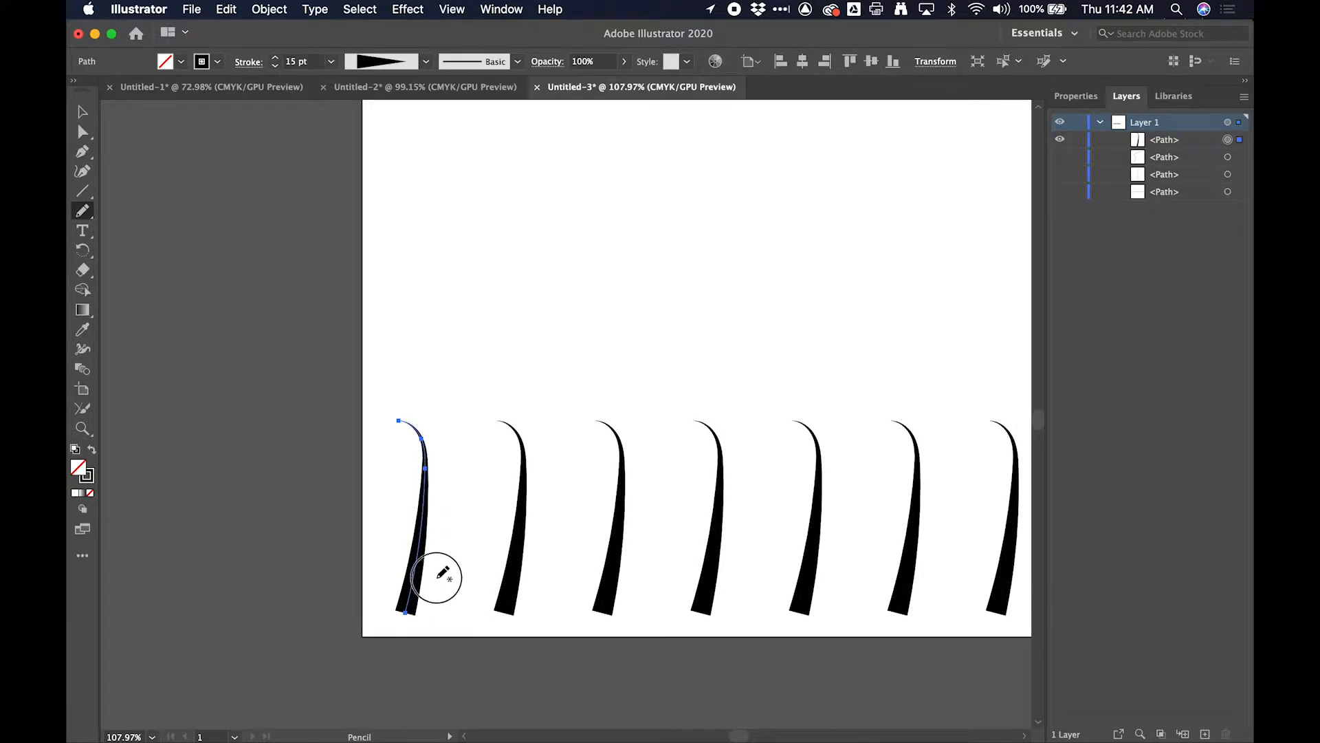
pyautogui.moveTo(451, 610); pyautogui.dragTo(458, 454)
pyautogui.moveTo(387, 618); pyautogui.dragTo(433, 208)
pyautogui.moveTo(368, 621); pyautogui.dragTo(371, 498)
pyautogui.press('super+z')
pyautogui.press('super+z')
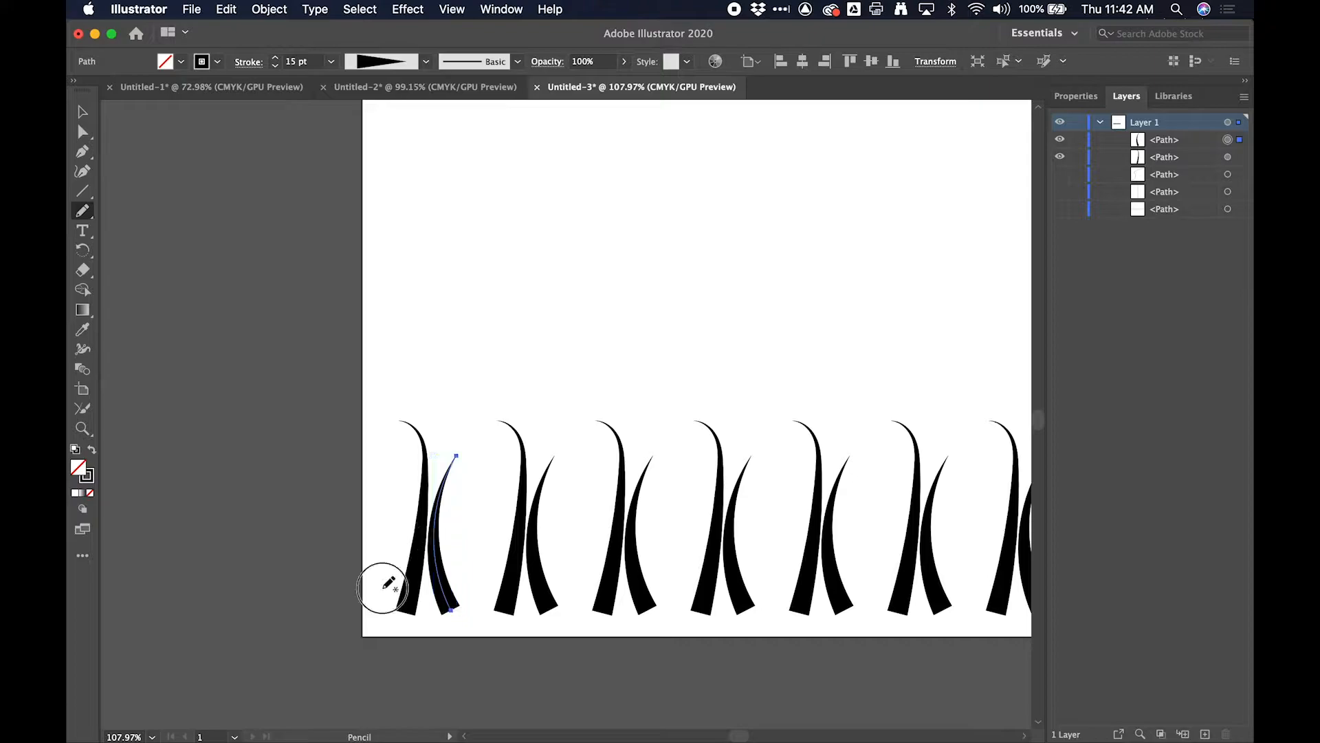
# - Draw seven more 15 pt grass blades of varied heights and leans along the artboard's lower-left edge, ending with the tallest, leaning right
pyautogui.moveTo(382, 588); pyautogui.dragTo(376, 476)
pyautogui.moveTo(462, 580); pyautogui.dragTo(497, 433)
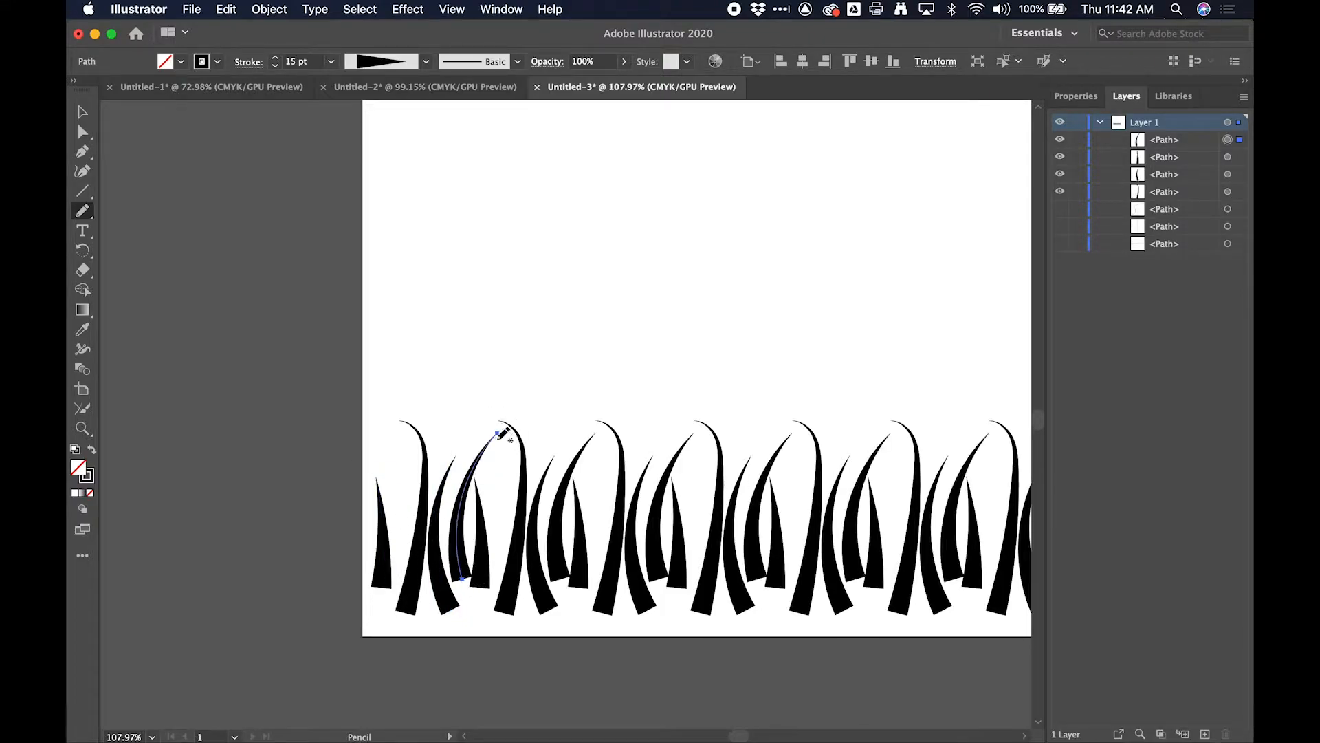
pyautogui.moveTo(494, 634); pyautogui.dragTo(474, 485)
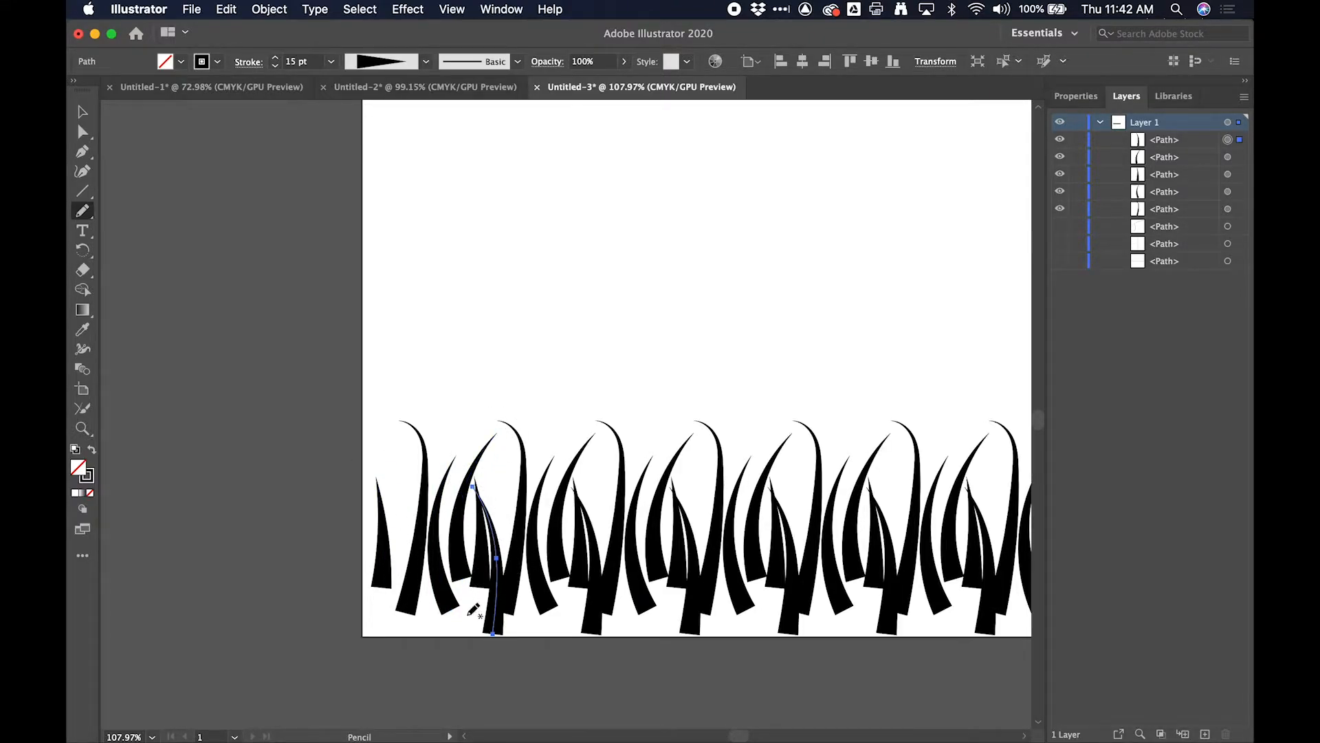
pyautogui.moveTo(435, 637)
pyautogui.mouseDown()
pyautogui.moveTo(434, 587)
pyautogui.moveTo(501, 456)
pyautogui.mouseUp()
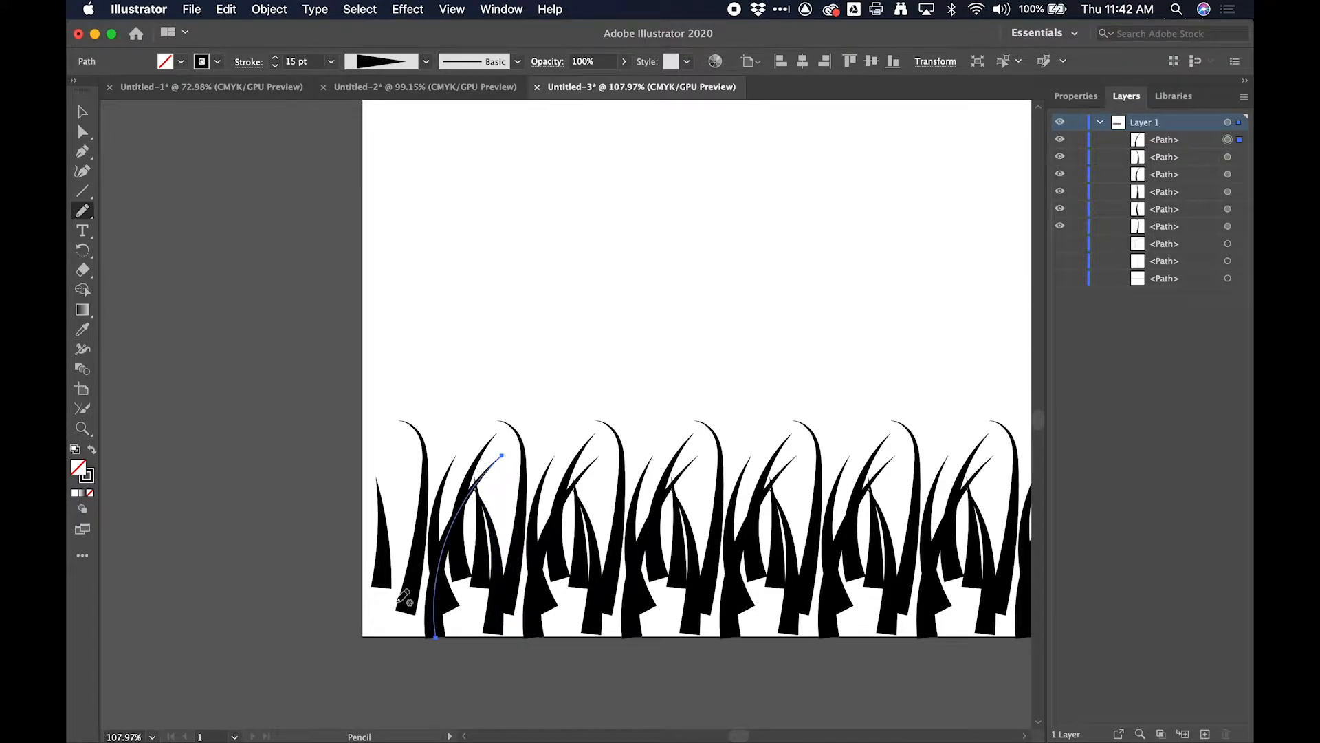
pyautogui.moveTo(387, 636); pyautogui.dragTo(366, 486)
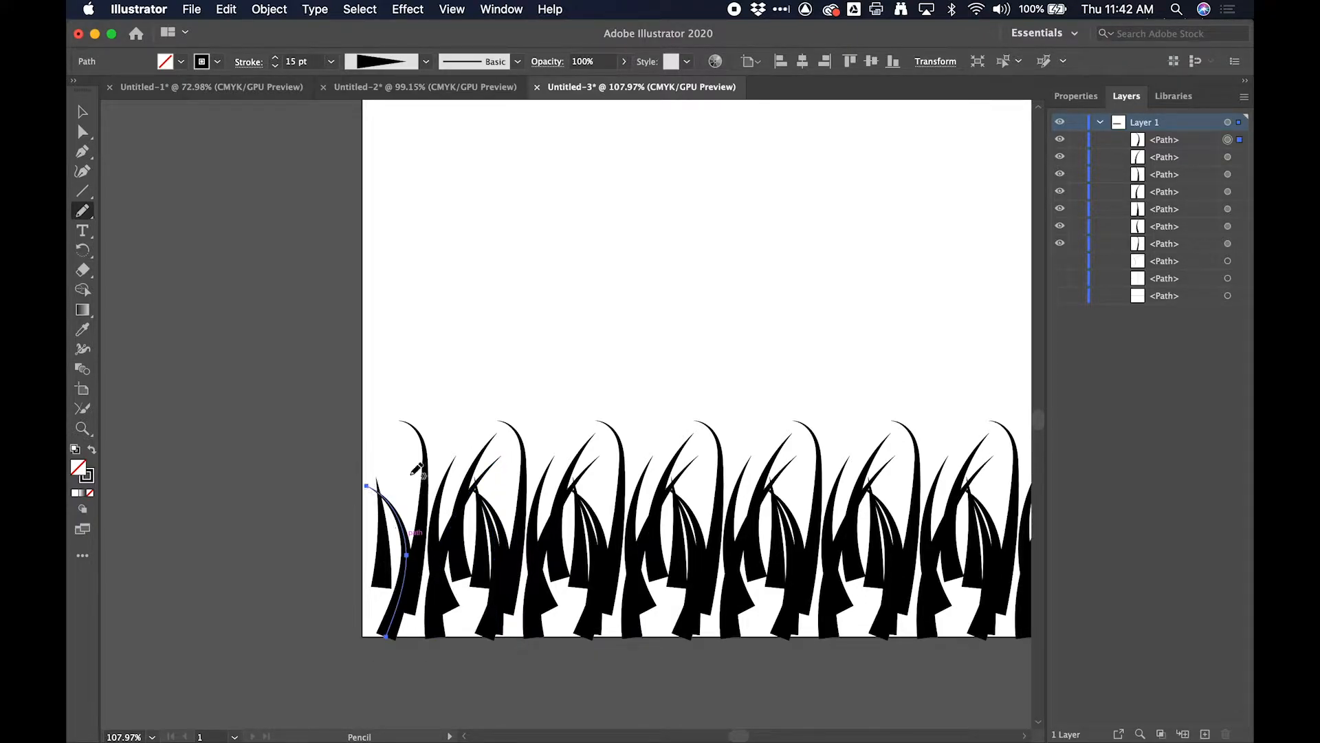
pyautogui.moveTo(468, 610)
pyautogui.mouseDown()
pyautogui.moveTo(455, 581)
pyautogui.moveTo(491, 504)
pyautogui.mouseUp()
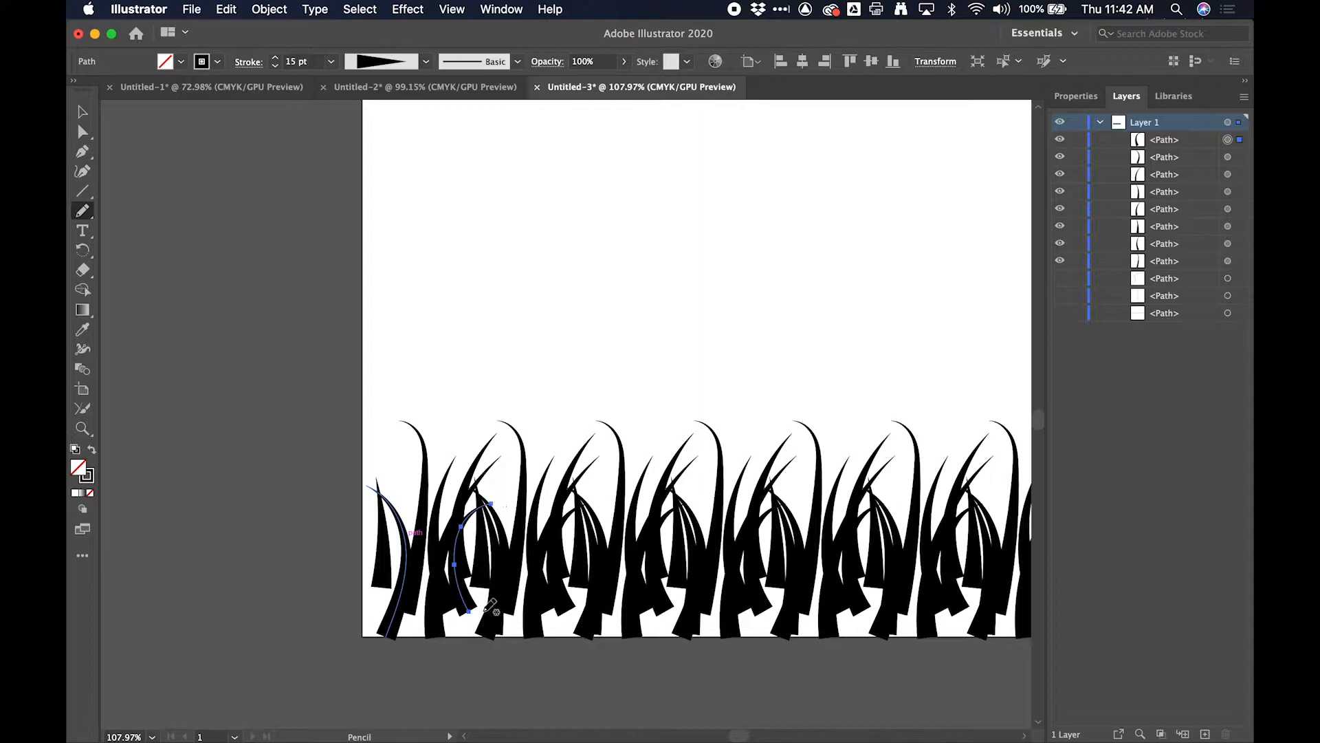
pyautogui.moveTo(523, 631)
pyautogui.mouseDown()
pyautogui.moveTo(530, 468)
pyautogui.moveTo(577, 377)
pyautogui.mouseUp()
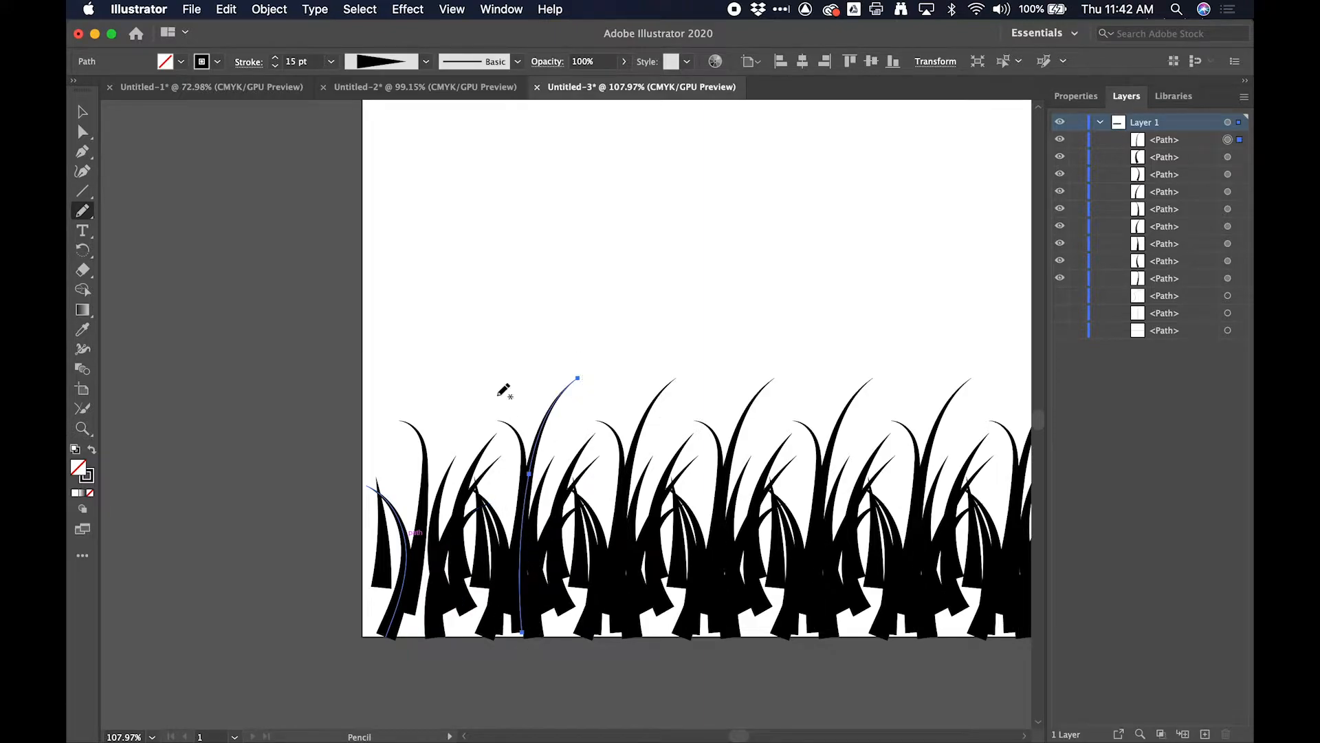
# - Thicken the tall right-leaning grass blade to a 20 pt stroke
pyautogui.click(275, 58)
pyautogui.click(275, 58)
pyautogui.click(275, 59)
pyautogui.click(275, 58)
pyautogui.click(275, 59)
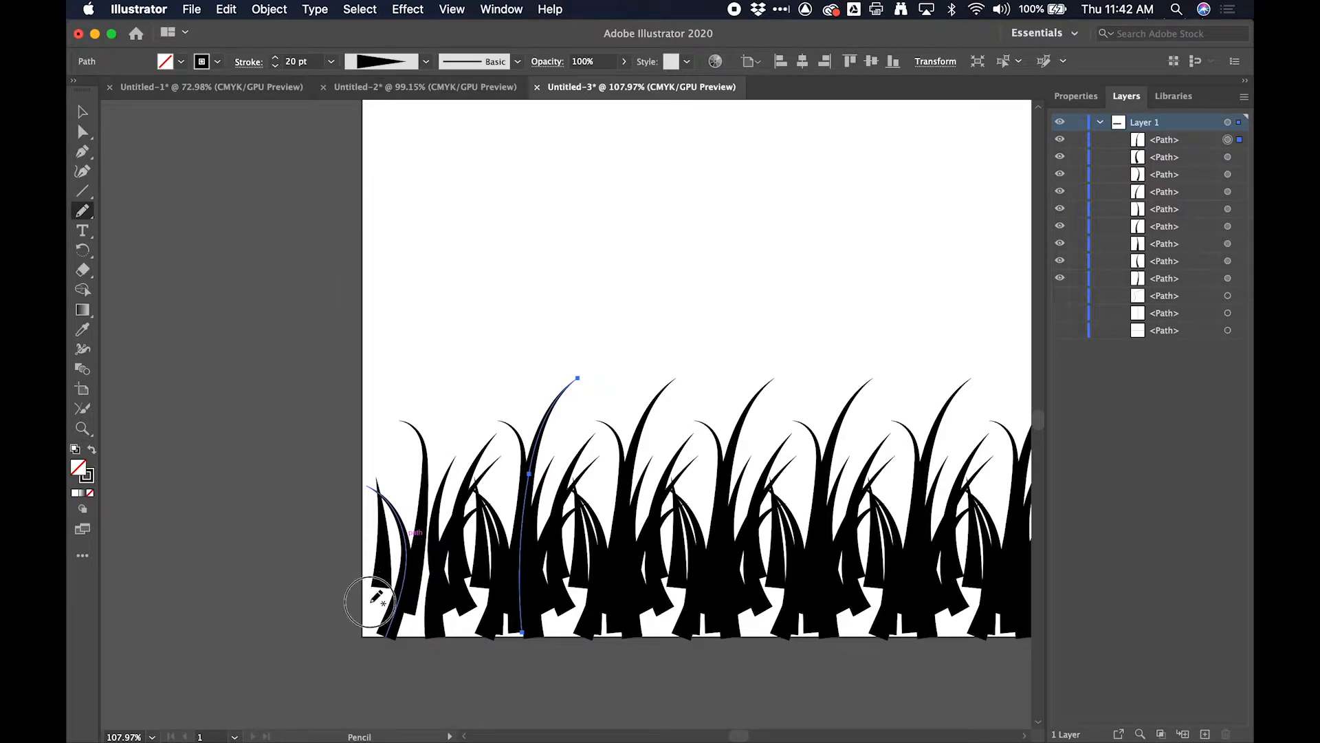
# - Draw two short 9 pt grass blades, one on the artboard's left edge and one inside the second repeat
pyautogui.moveTo(372, 601); pyautogui.dragTo(373, 494)
pyautogui.click(275, 67)
pyautogui.click(275, 67)
pyautogui.click(275, 67)
pyautogui.click(275, 67)
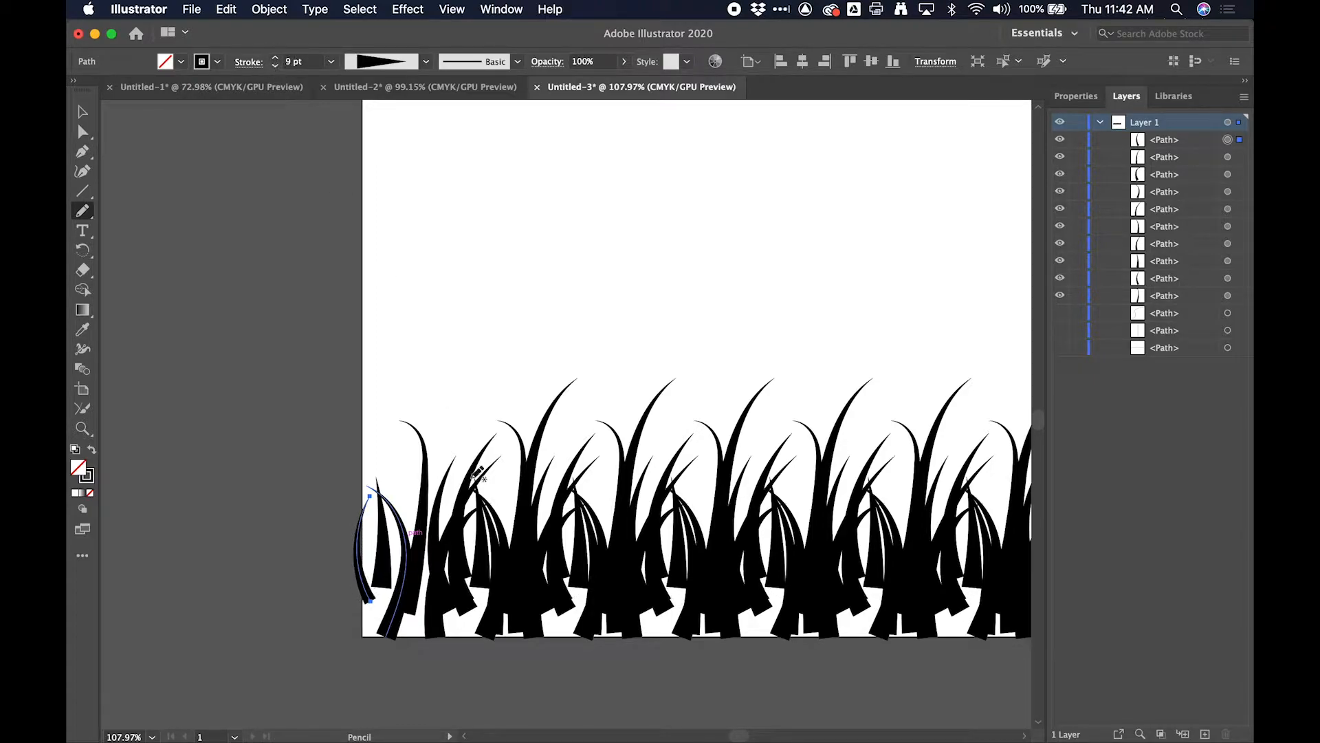
pyautogui.moveTo(577, 599); pyautogui.dragTo(571, 500)
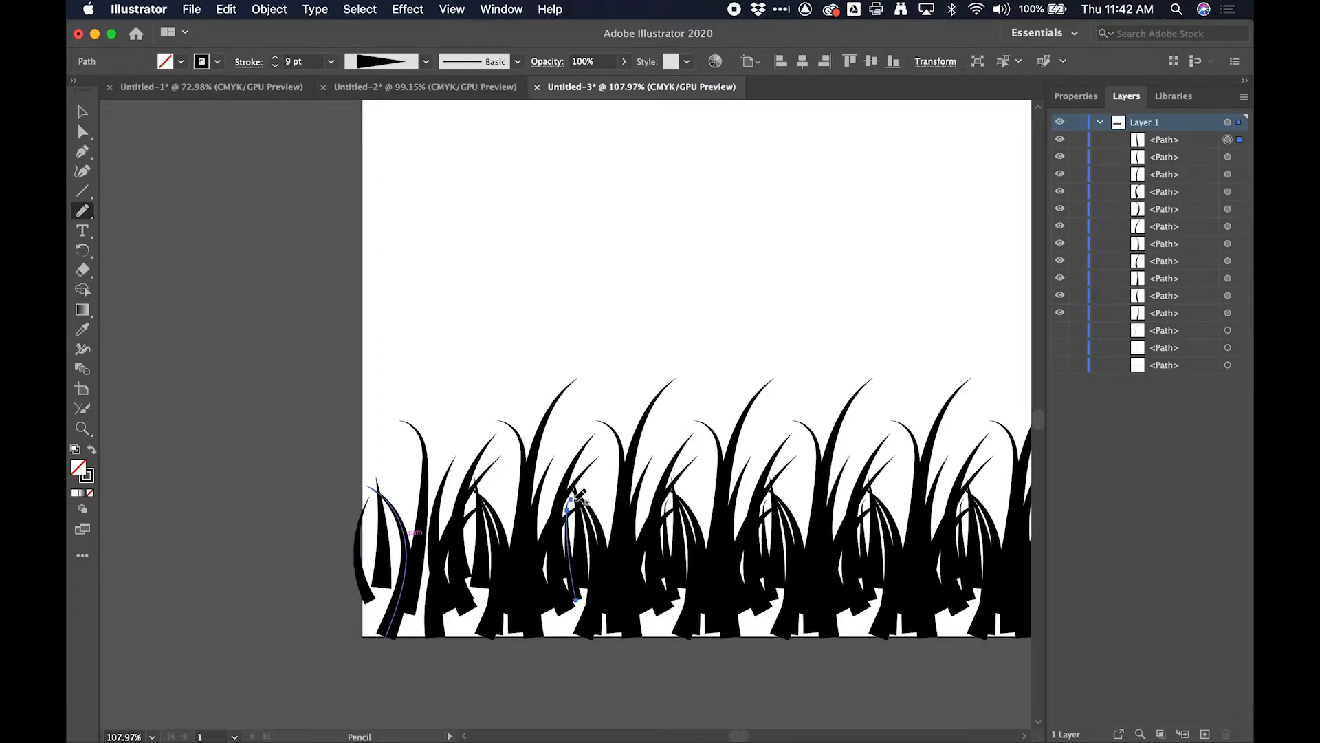
# - Apply the teardrop-shaped width profile with a 6 pt stroke and draw a large spiral near the artboard's upper-left corner
pyautogui.scroll(-3, 460, 229)
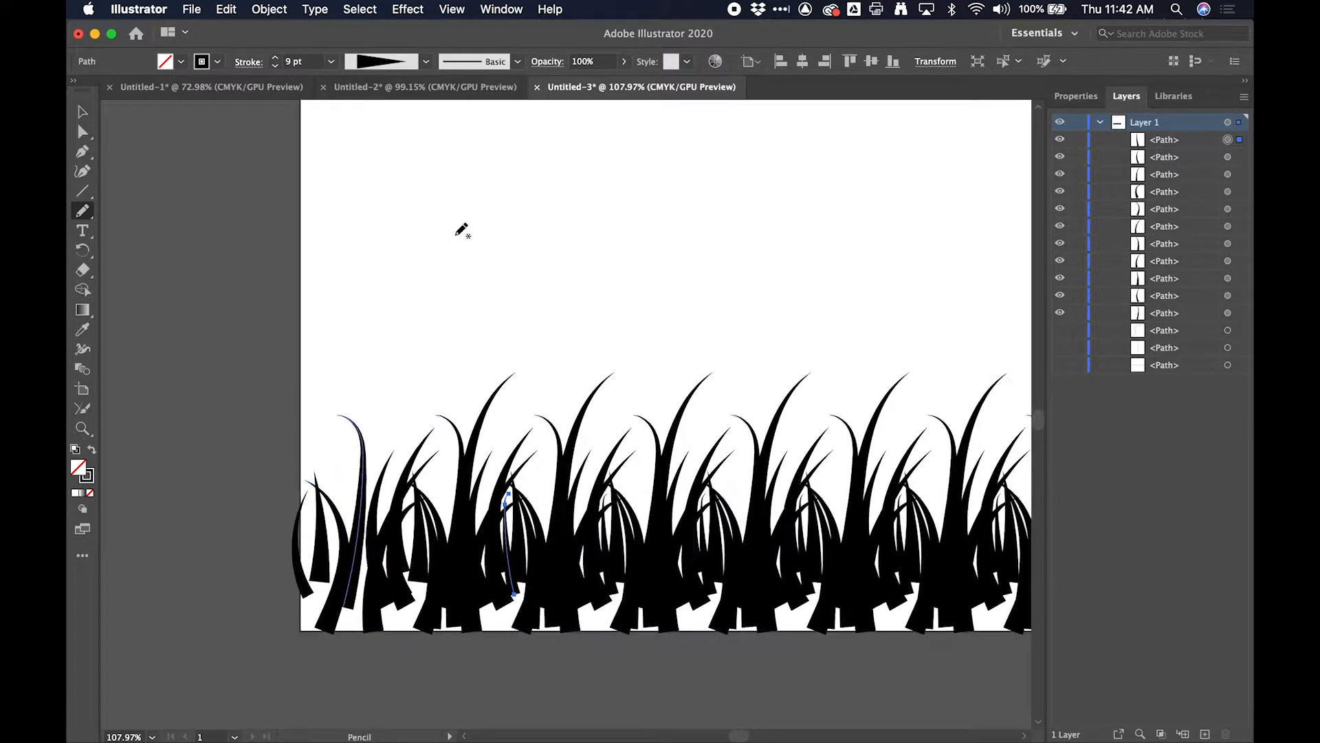
pyautogui.scroll(-3, 460, 229)
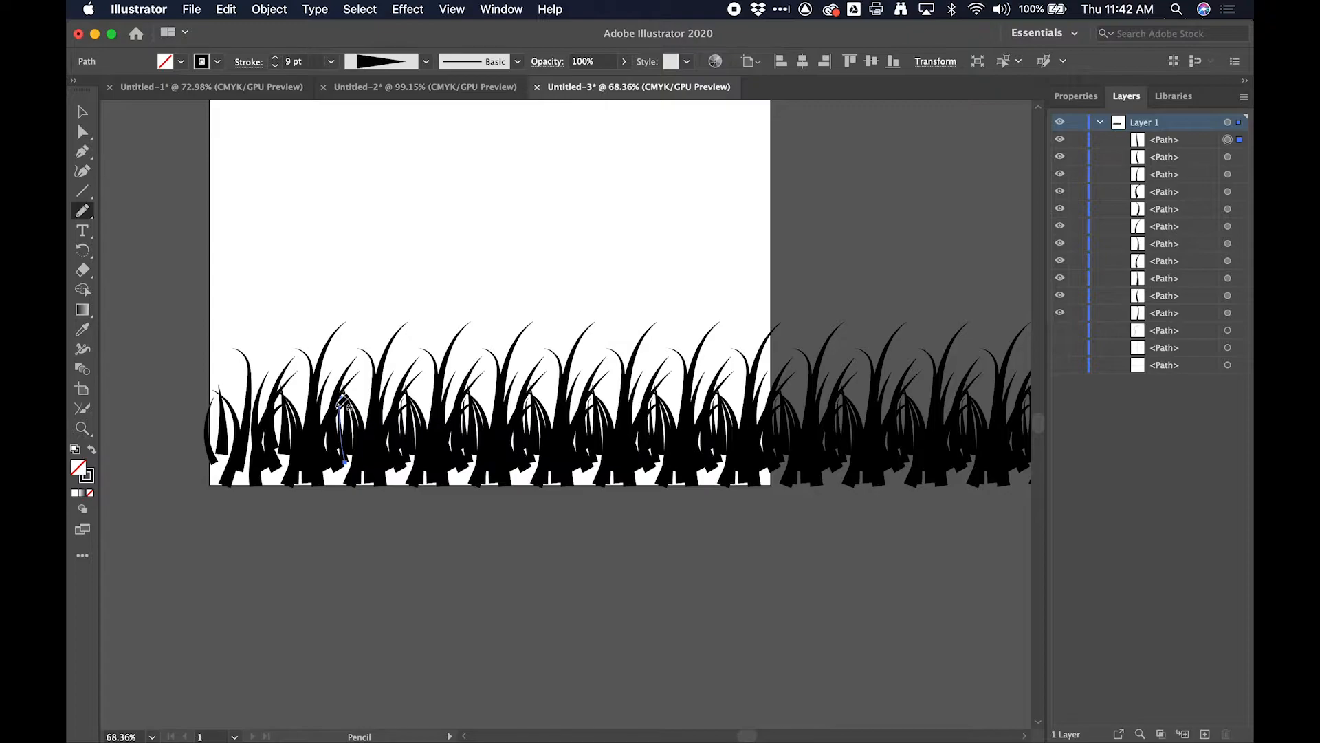
pyautogui.scroll(5, 629, 276)
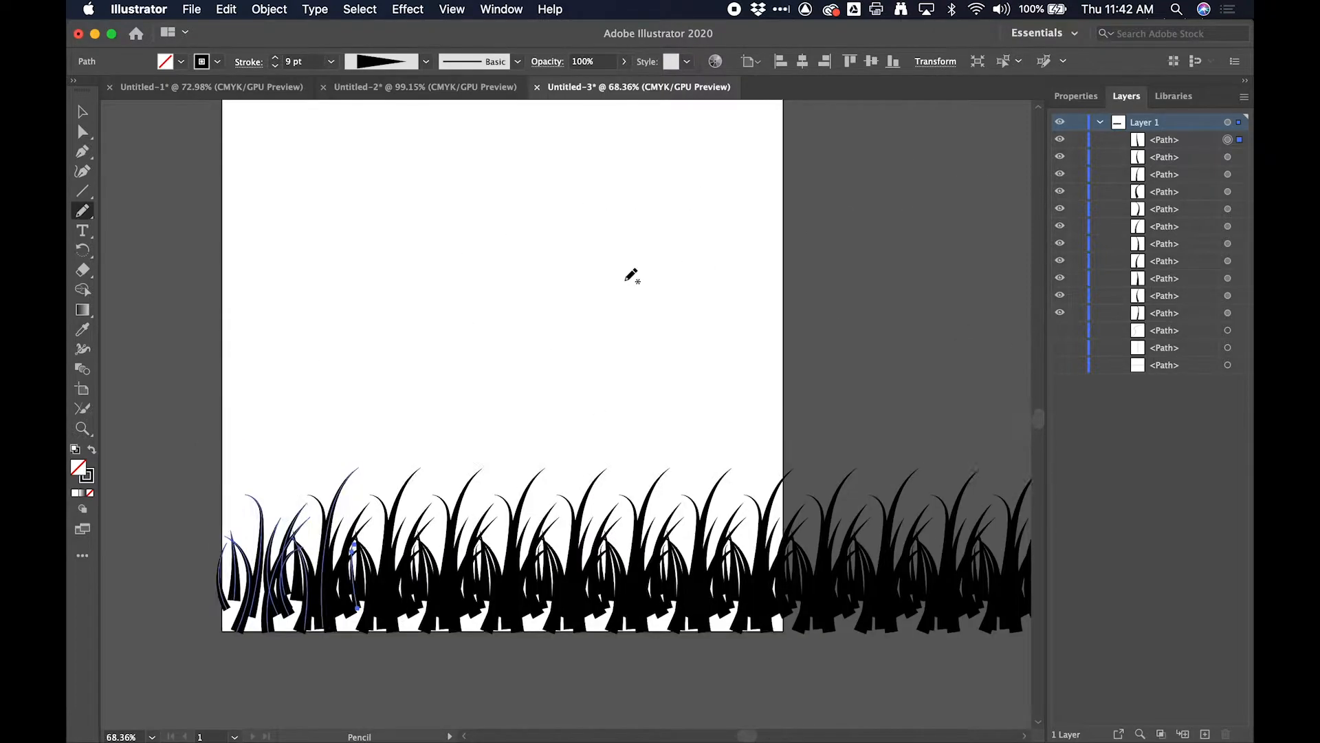
pyautogui.scroll(2, 630, 276)
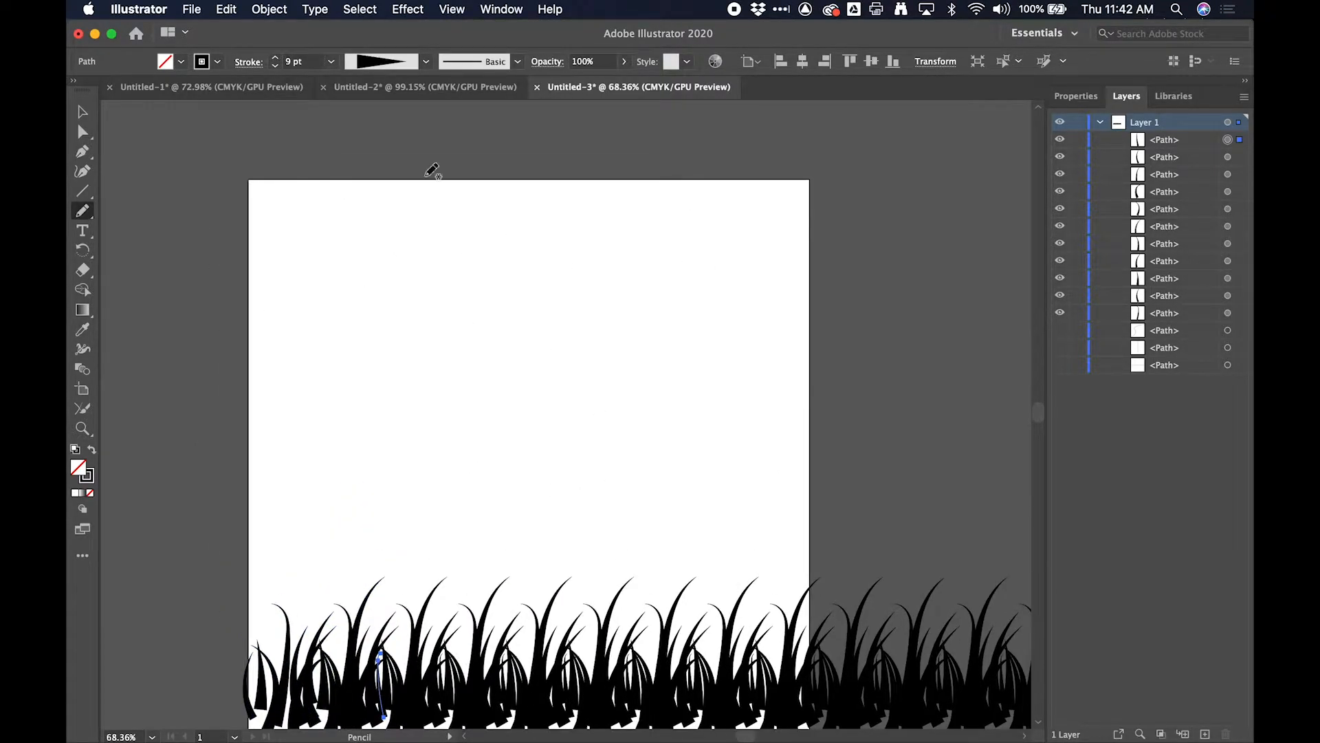
pyautogui.click(426, 61)
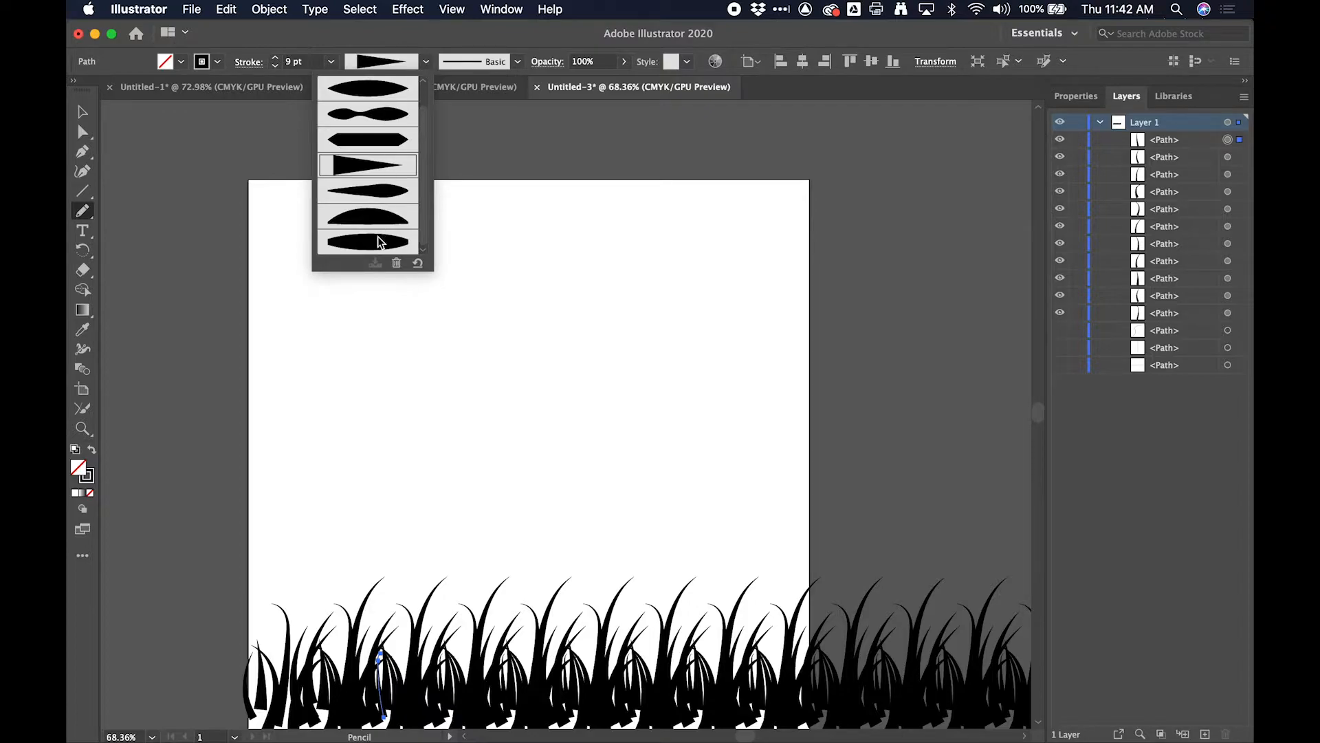
pyautogui.click(385, 192)
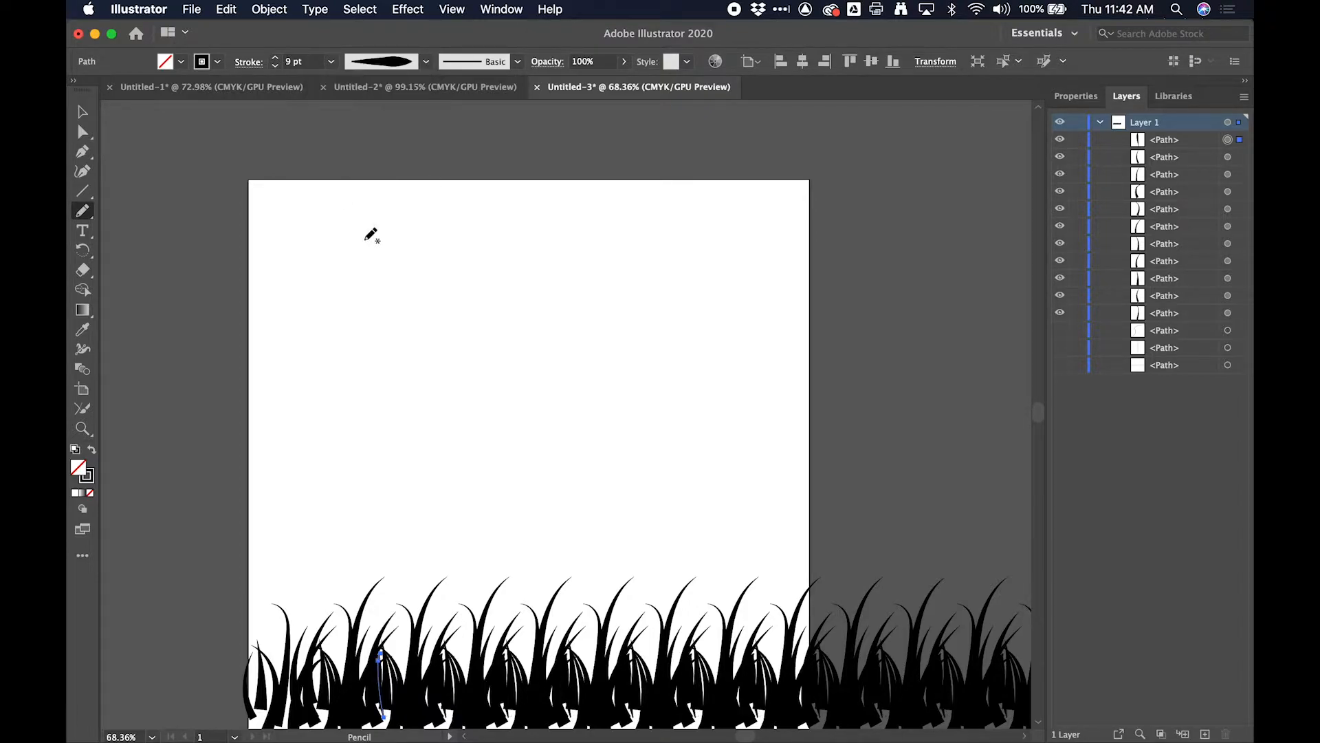
pyautogui.click(275, 66)
pyautogui.click(275, 66)
pyautogui.click(275, 66)
pyautogui.moveTo(322, 238)
pyautogui.mouseDown()
pyautogui.moveTo(344, 230)
pyautogui.moveTo(311, 223)
pyautogui.moveTo(355, 255)
pyautogui.moveTo(335, 209)
pyautogui.mouseUp()
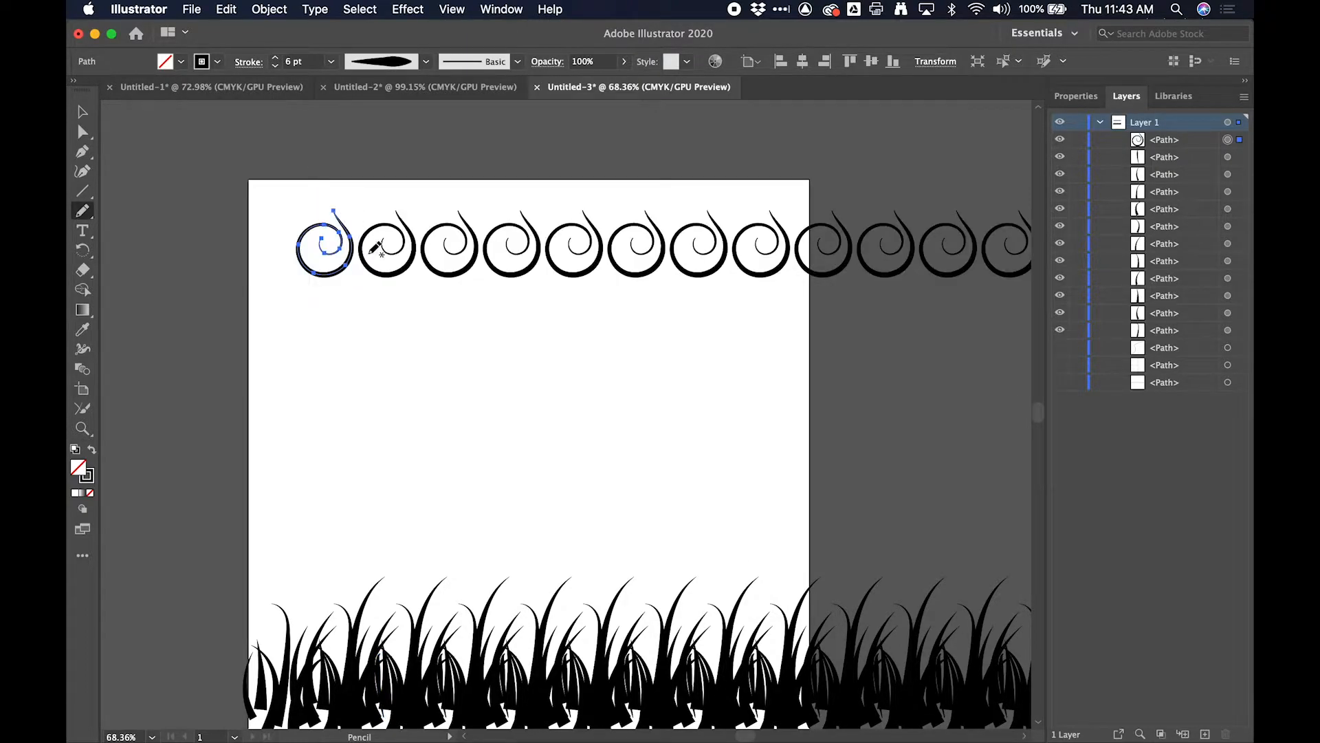
# - Add three smaller spirals around the large one: one above it, one at its upper right and one at its lower right
pyautogui.moveTo(314, 187); pyautogui.dragTo(342, 210)
pyautogui.moveTo(328, 186); pyautogui.dragTo(328, 203)
pyautogui.scroll(2, 362, 211)
pyautogui.scroll(3, 368, 207)
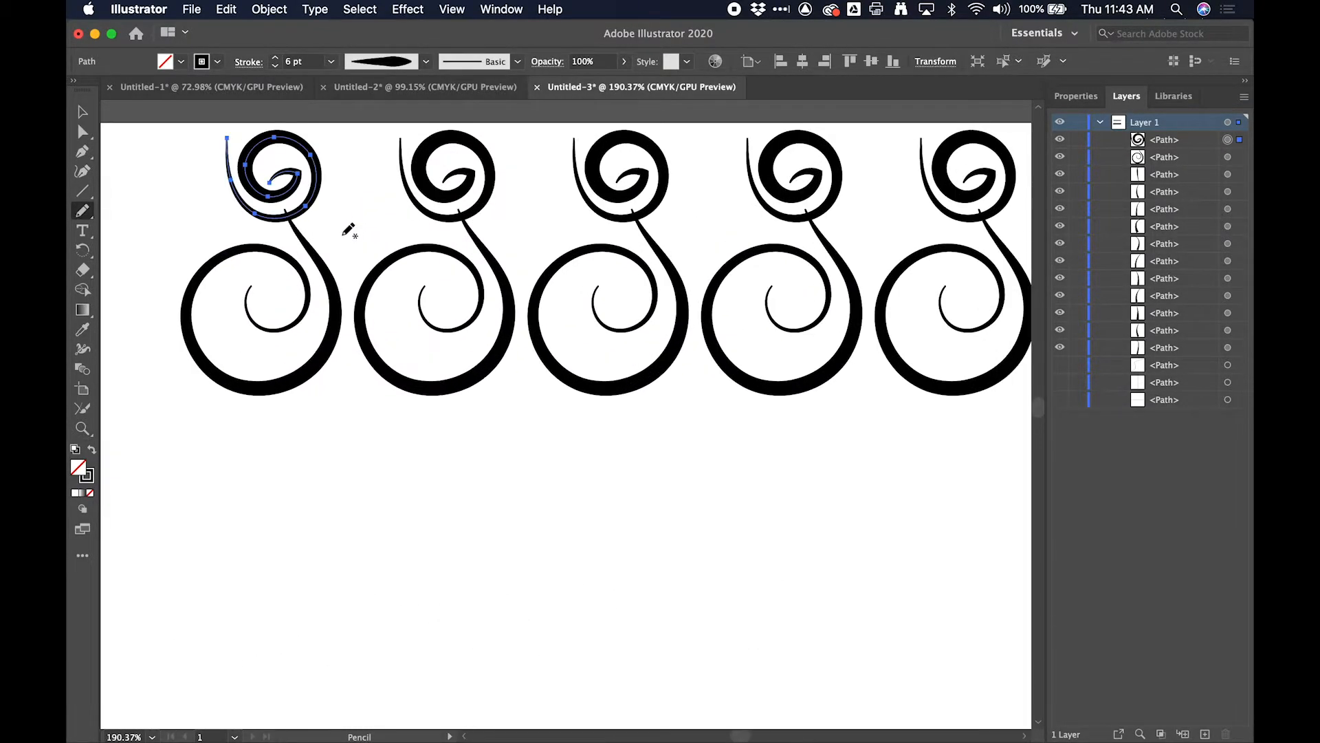
pyautogui.moveTo(382, 270)
pyautogui.mouseDown()
pyautogui.moveTo(343, 259)
pyautogui.moveTo(337, 222)
pyautogui.moveTo(375, 197)
pyautogui.moveTo(375, 232)
pyautogui.mouseUp()
pyautogui.moveTo(385, 379)
pyautogui.mouseDown()
pyautogui.moveTo(326, 411)
pyautogui.moveTo(356, 393)
pyautogui.mouseUp()
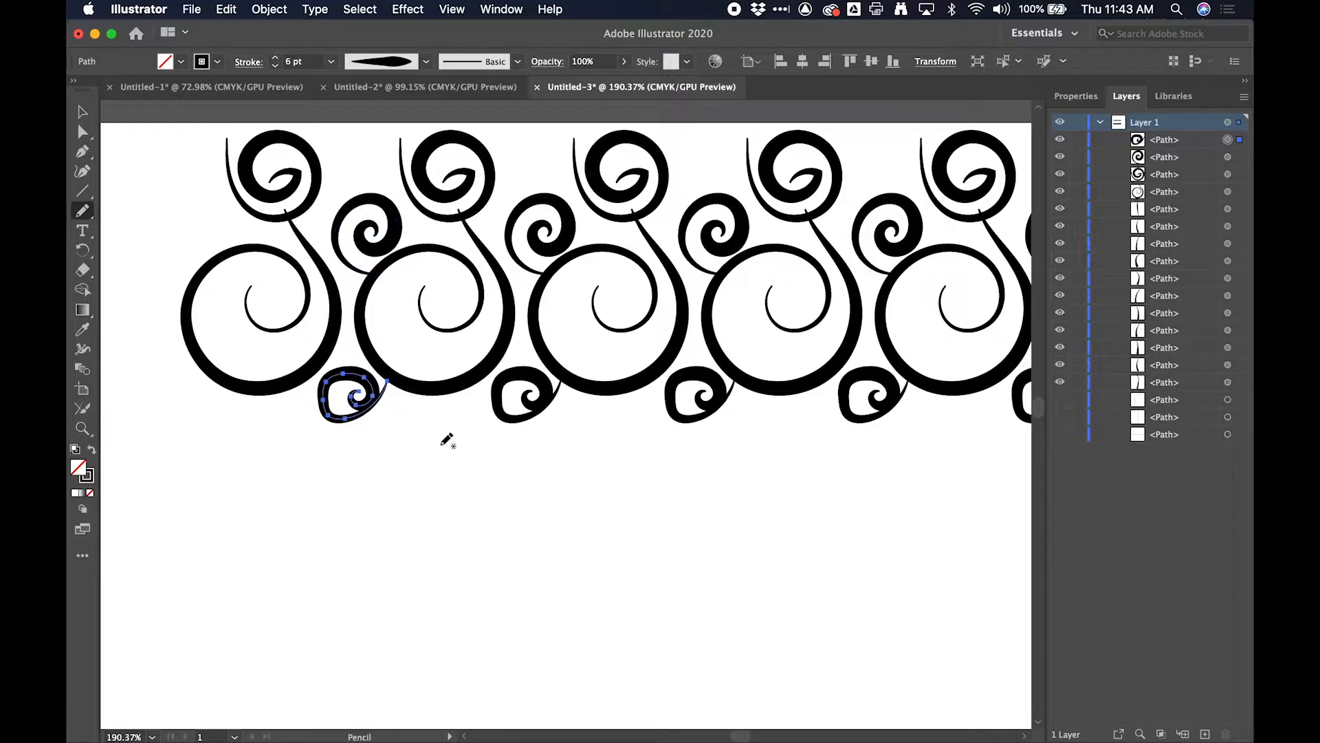
# - Draw an oval spiral and a small adjoining spiral below the large spirals, plus a sweeping curve inside the second large spiral
pyautogui.moveTo(444, 395)
pyautogui.mouseDown()
pyautogui.moveTo(415, 396)
pyautogui.moveTo(516, 472)
pyautogui.moveTo(437, 438)
pyautogui.moveTo(473, 457)
pyautogui.moveTo(451, 456)
pyautogui.mouseUp()
pyautogui.moveTo(257, 394)
pyautogui.mouseDown()
pyautogui.moveTo(223, 394)
pyautogui.moveTo(172, 447)
pyautogui.moveTo(241, 501)
pyautogui.moveTo(288, 435)
pyautogui.moveTo(226, 425)
pyautogui.moveTo(210, 477)
pyautogui.moveTo(241, 449)
pyautogui.mouseUp()
pyautogui.press('super+z')
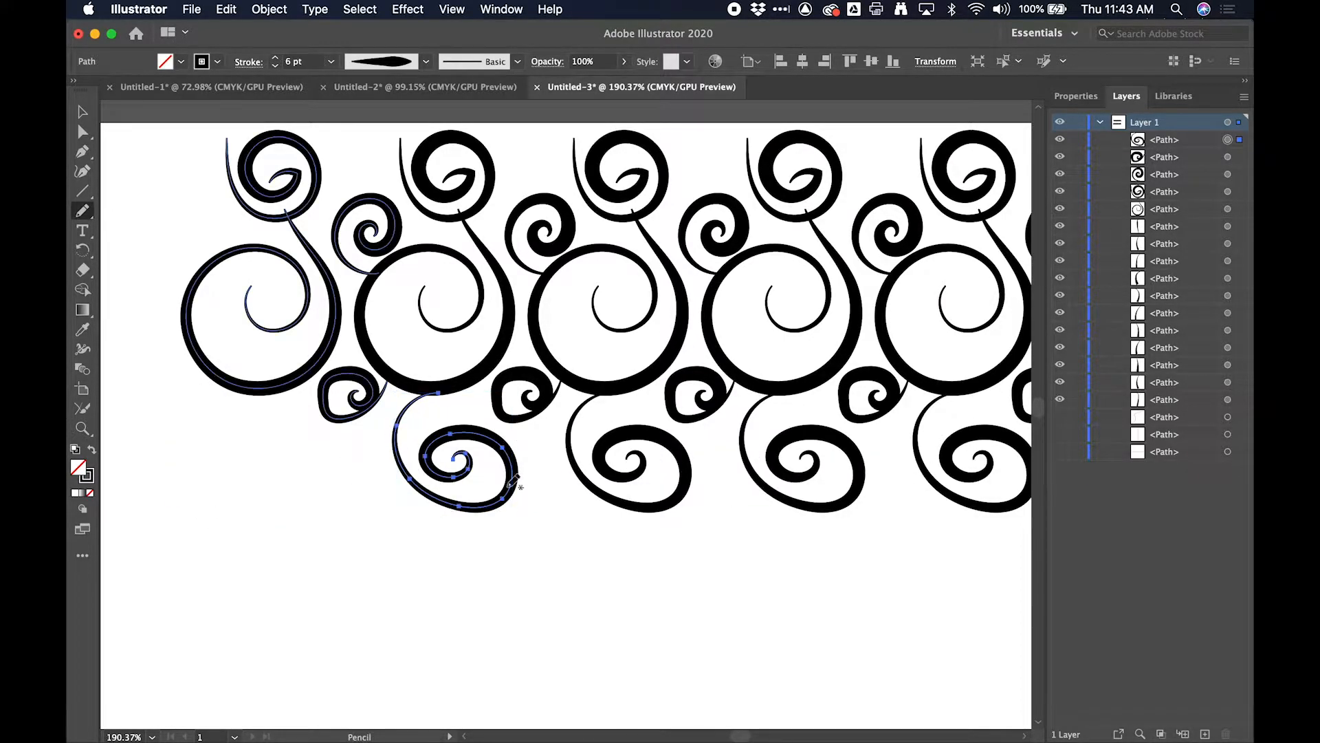
pyautogui.moveTo(510, 496)
pyautogui.mouseDown()
pyautogui.moveTo(580, 507)
pyautogui.moveTo(551, 462)
pyautogui.moveTo(545, 507)
pyautogui.moveTo(548, 484)
pyautogui.mouseUp()
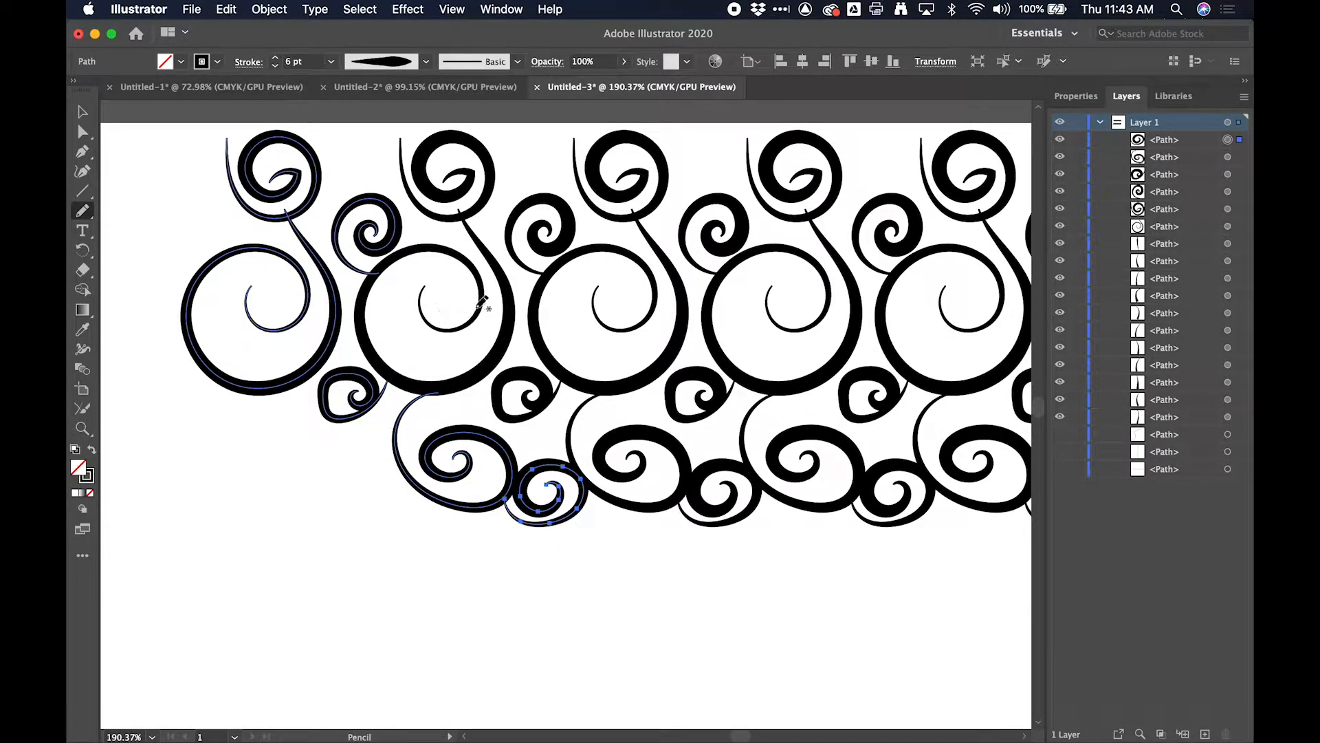
pyautogui.moveTo(444, 327)
pyautogui.mouseDown()
pyautogui.moveTo(451, 293)
pyautogui.moveTo(427, 270)
pyautogui.moveTo(392, 285)
pyautogui.moveTo(392, 331)
pyautogui.moveTo(438, 357)
pyautogui.moveTo(506, 337)
pyautogui.mouseUp()
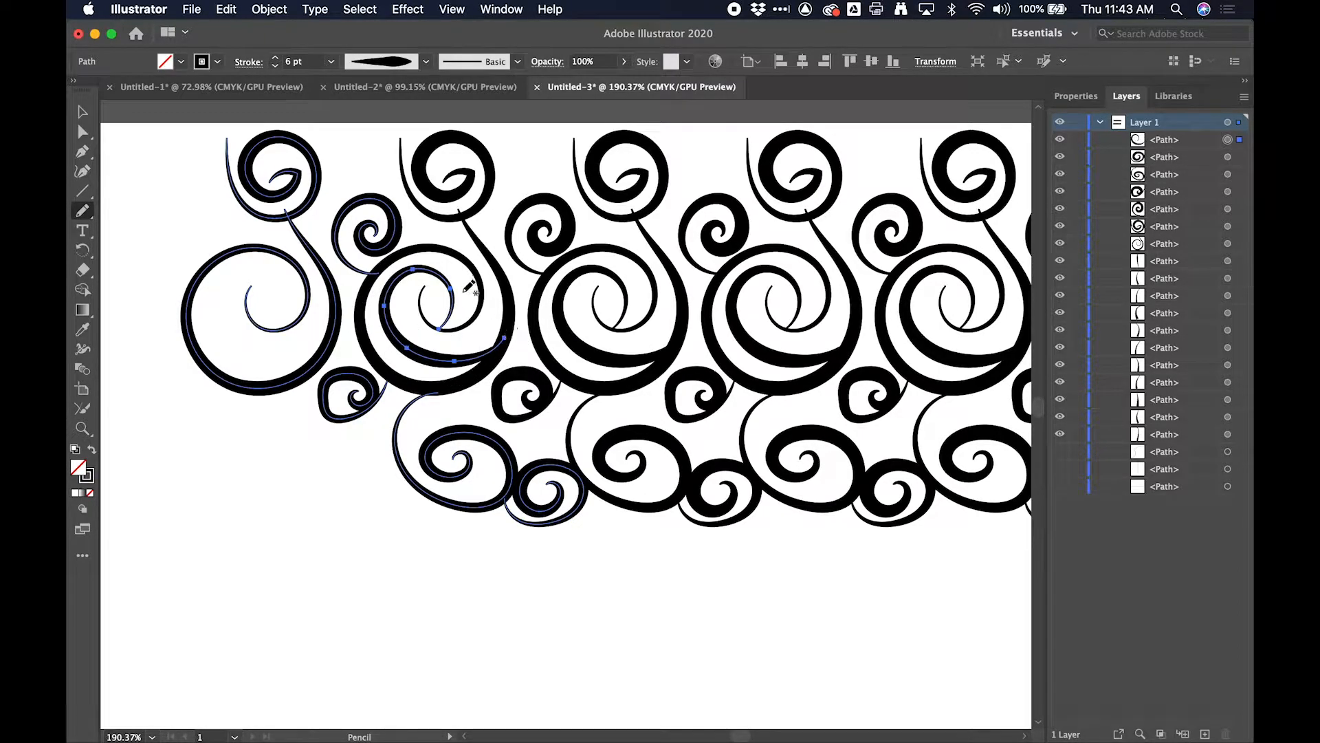
# - Draw a small flattened spiral across the artboard's top edge and try another spiral below the lowest row
pyautogui.scroll(-4, 468, 286)
pyautogui.moveTo(384, 296)
pyautogui.mouseDown()
pyautogui.moveTo(430, 277)
pyautogui.moveTo(426, 260)
pyautogui.moveTo(400, 263)
pyautogui.moveTo(394, 280)
pyautogui.moveTo(430, 296)
pyautogui.mouseUp()
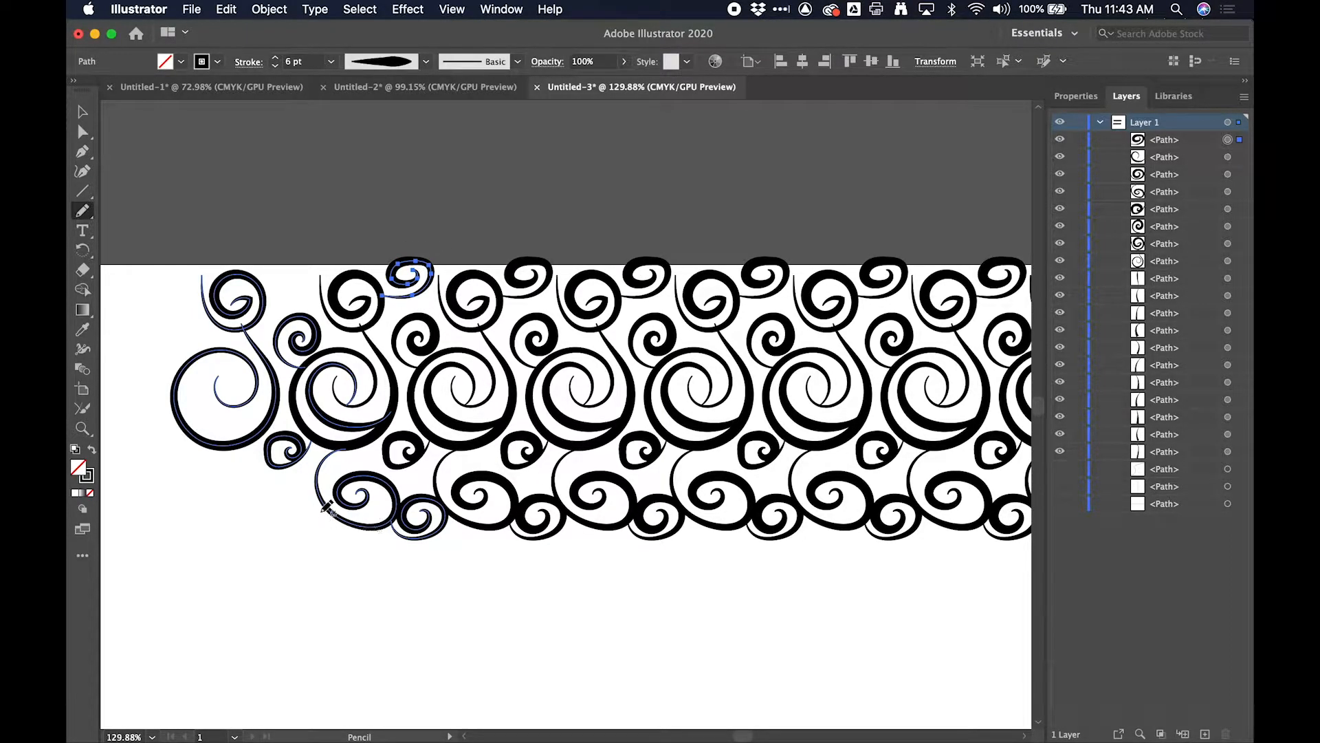
pyautogui.moveTo(333, 507)
pyautogui.mouseDown()
pyautogui.moveTo(306, 566)
pyautogui.moveTo(354, 530)
pyautogui.moveTo(330, 560)
pyautogui.moveTo(376, 539)
pyautogui.mouseUp()
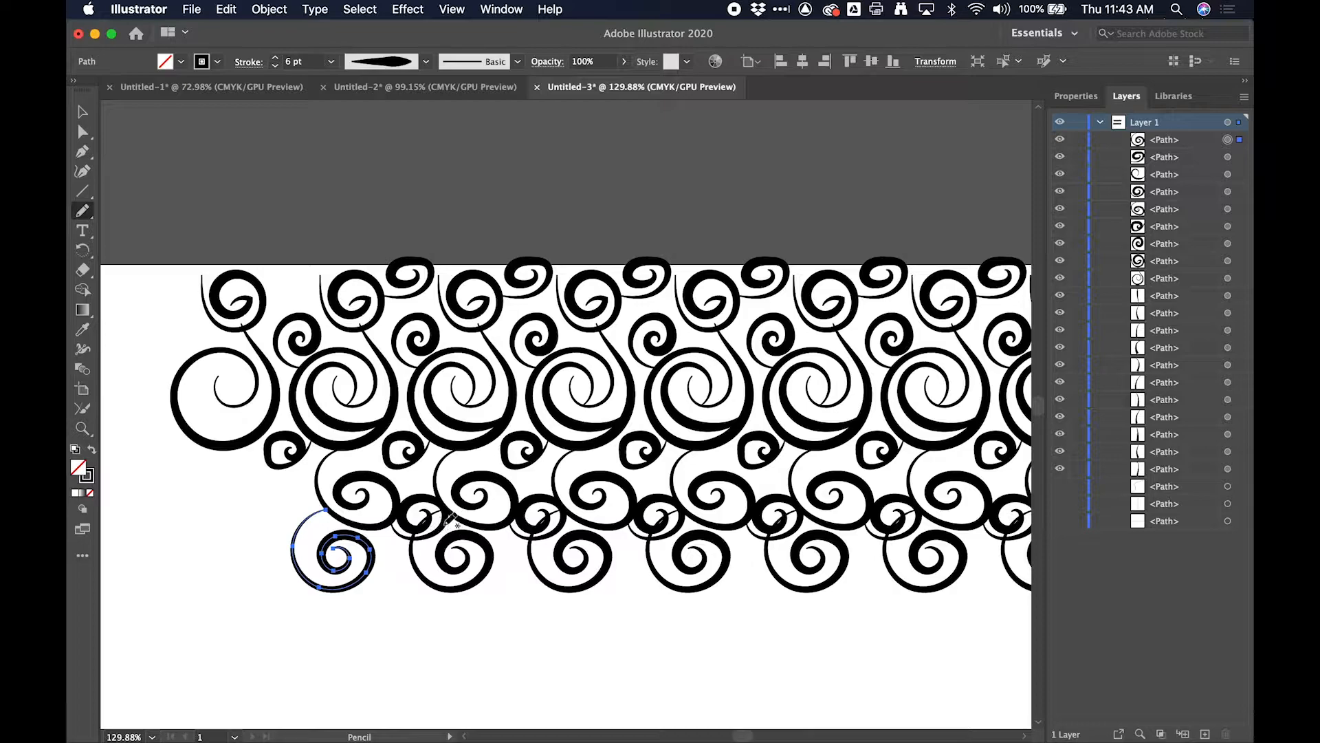
pyautogui.hotkey('ctrl', 'z')
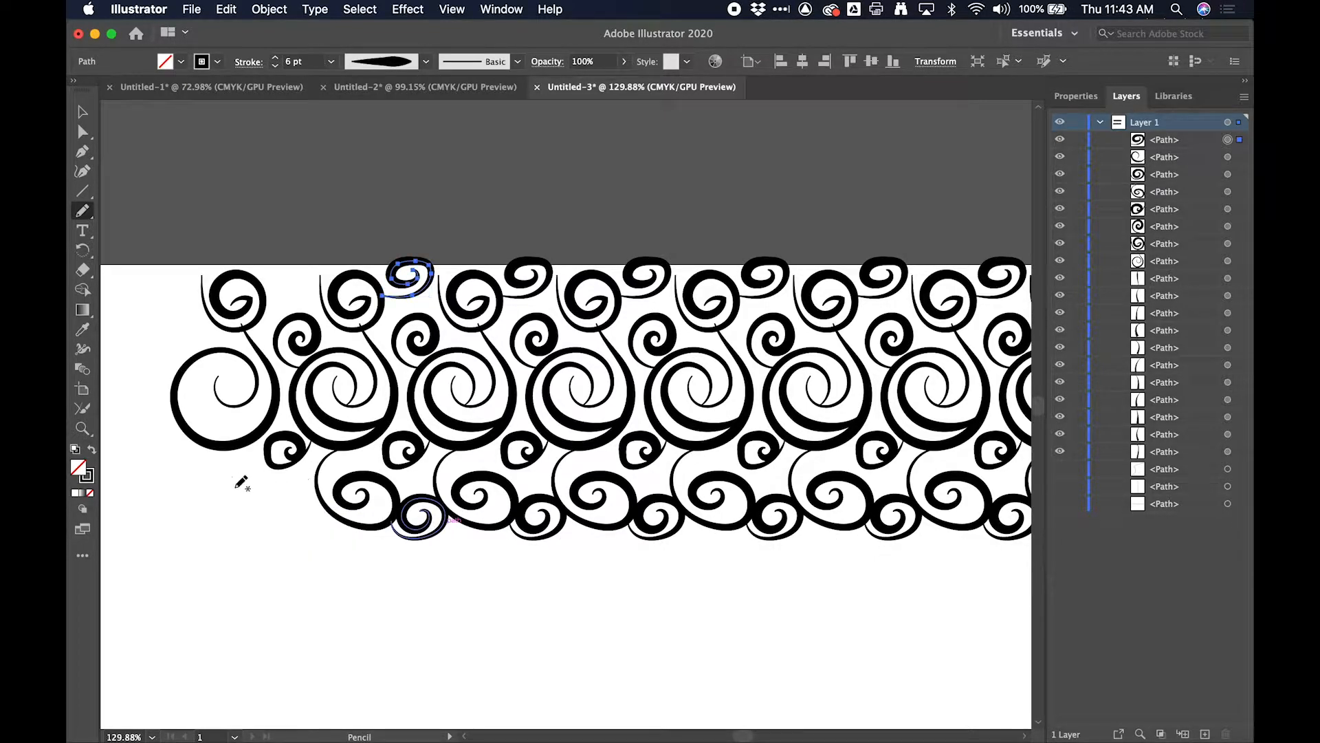
# - Draw a wide oval spiral below the lowest row, a pointed leaf stroke beside it and another leaf stroke beside the squarish curl
pyautogui.hscroll(5, 734, 546)
pyautogui.scroll(-1, 735, 547)
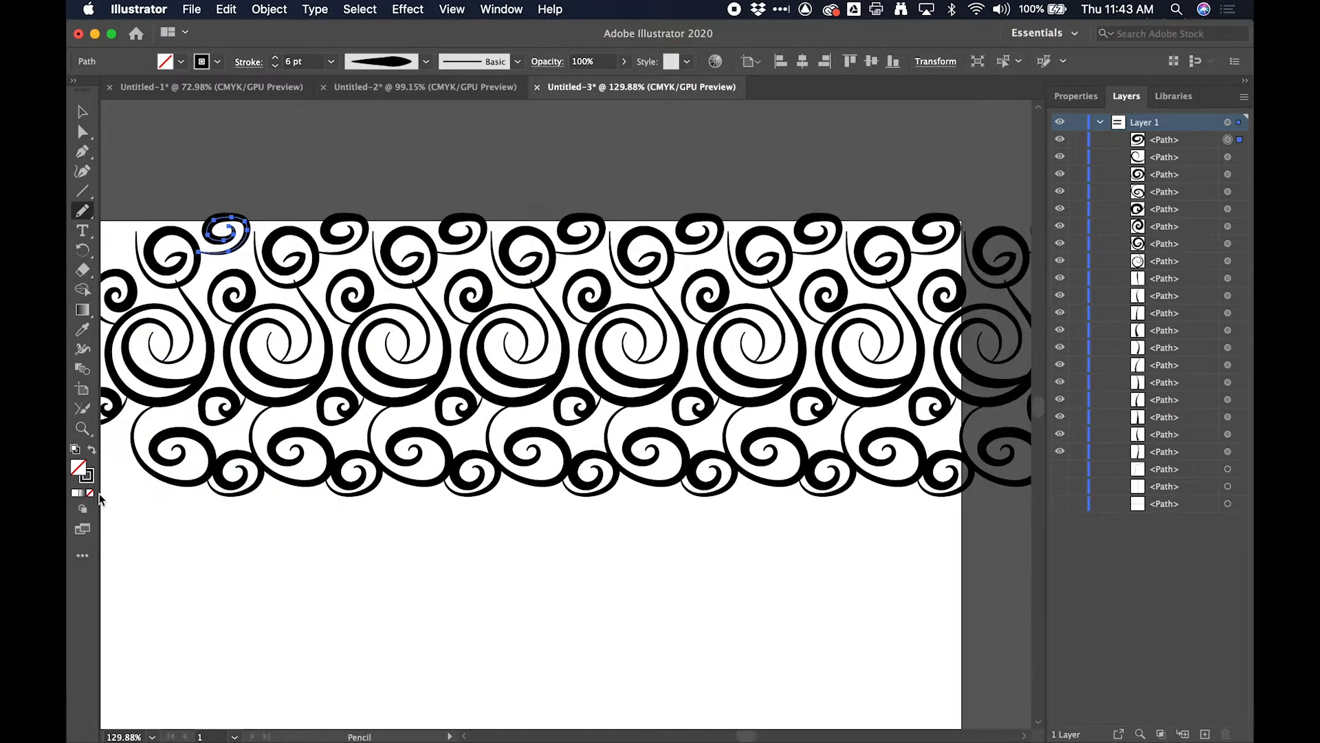
pyautogui.moveTo(201, 499)
pyautogui.mouseDown()
pyautogui.moveTo(197, 473)
pyautogui.moveTo(212, 539)
pyautogui.moveTo(237, 502)
pyautogui.moveTo(222, 533)
pyautogui.moveTo(271, 495)
pyautogui.moveTo(301, 522)
pyautogui.mouseUp()
pyautogui.scroll(3, 317, 457)
pyautogui.hscroll(-3, 316, 457)
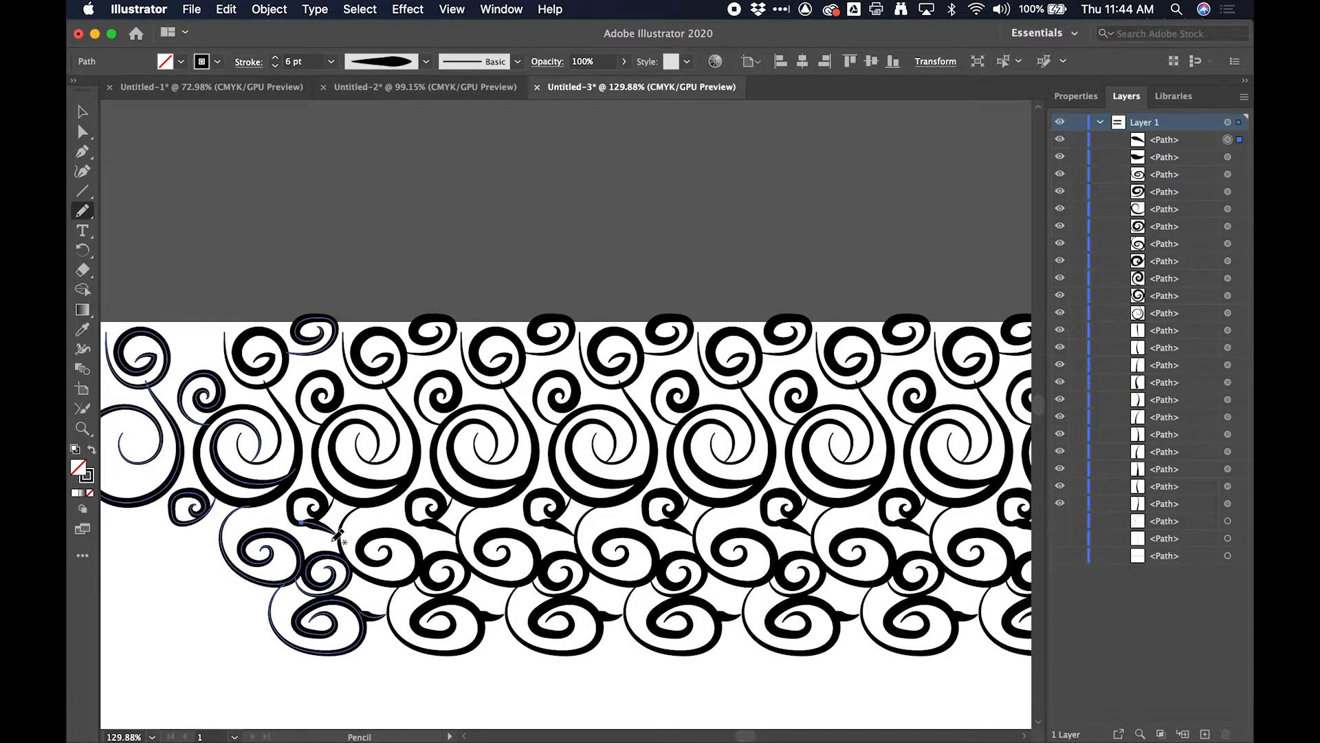
# - Delete the leaf stroke beside the squarish curl and draw two rounded hook strokes there, one below it and one to its left
pyautogui.scroll(5, 347, 542)
pyautogui.press('Delete')
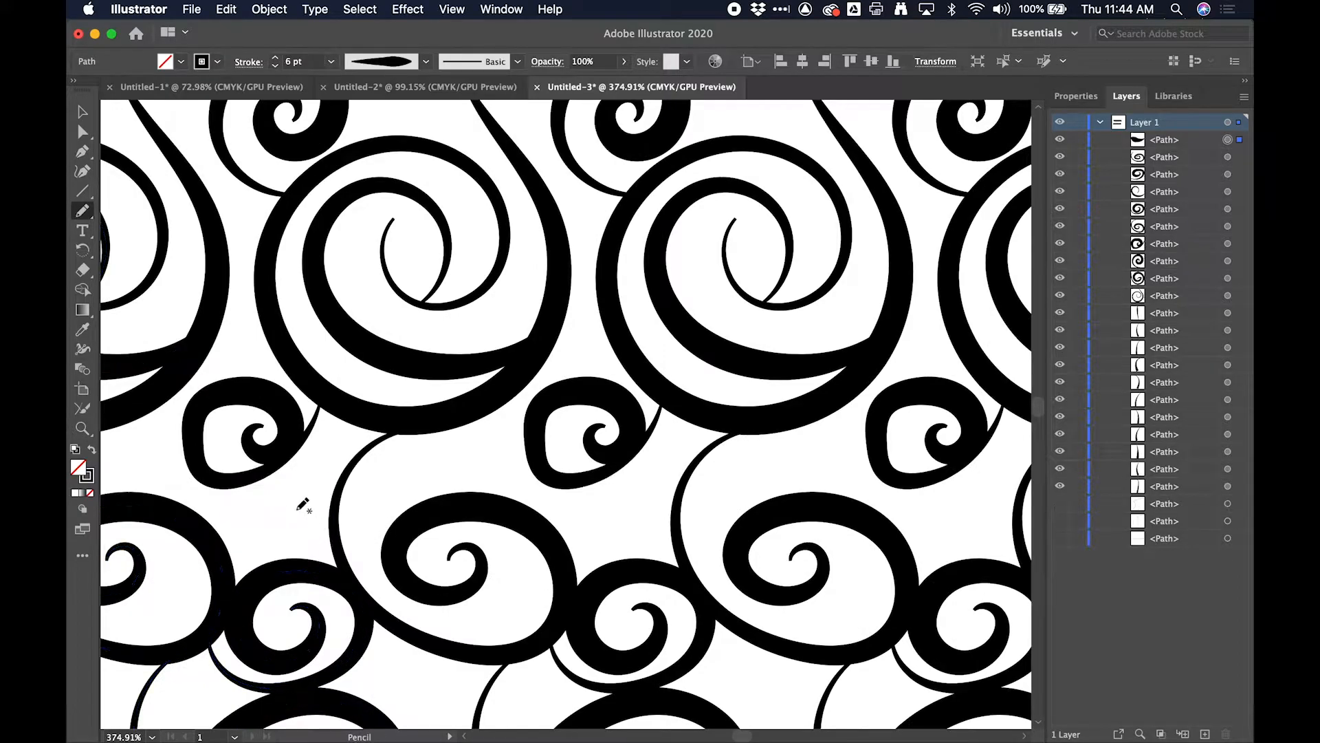
pyautogui.moveTo(232, 485)
pyautogui.mouseDown()
pyautogui.moveTo(252, 509)
pyautogui.moveTo(300, 518)
pyautogui.moveTo(332, 487)
pyautogui.moveTo(329, 459)
pyautogui.moveTo(284, 458)
pyautogui.mouseUp()
pyautogui.scroll(-4, 332, 487)
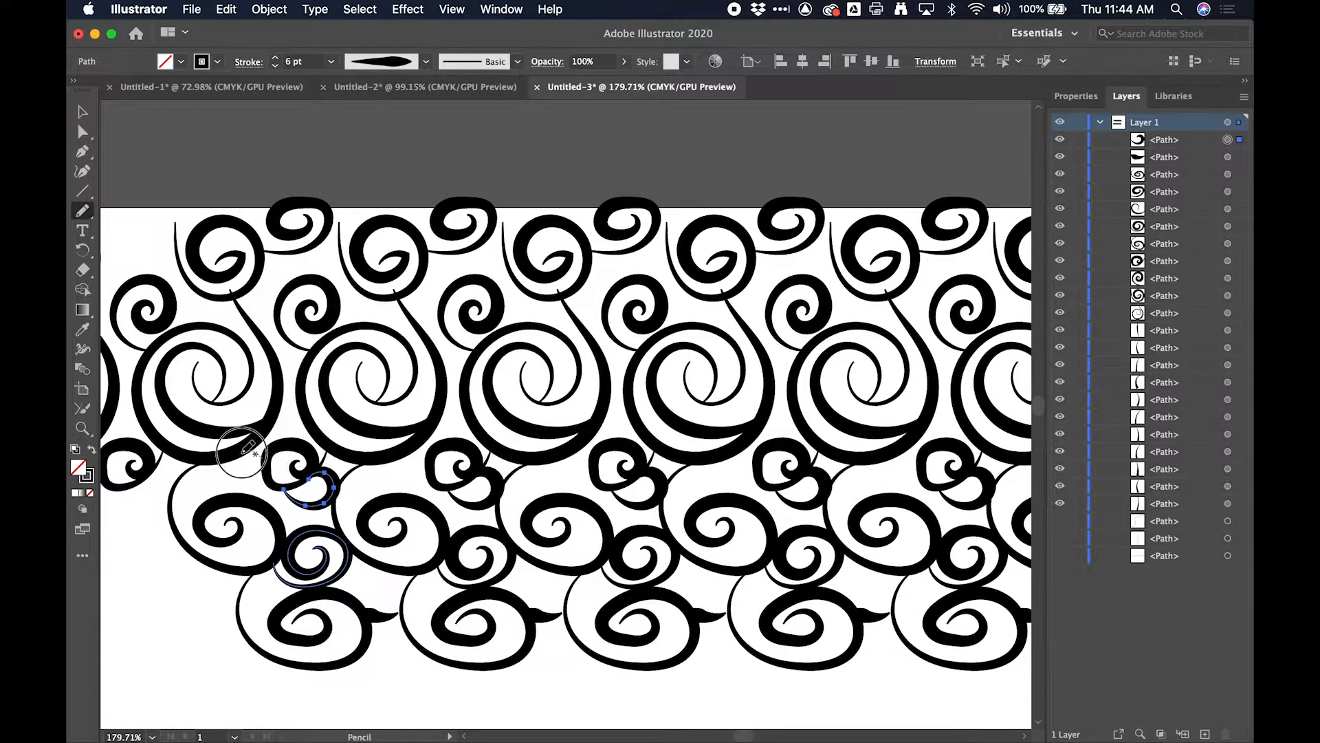
pyautogui.moveTo(265, 486); pyautogui.dragTo(268, 481)
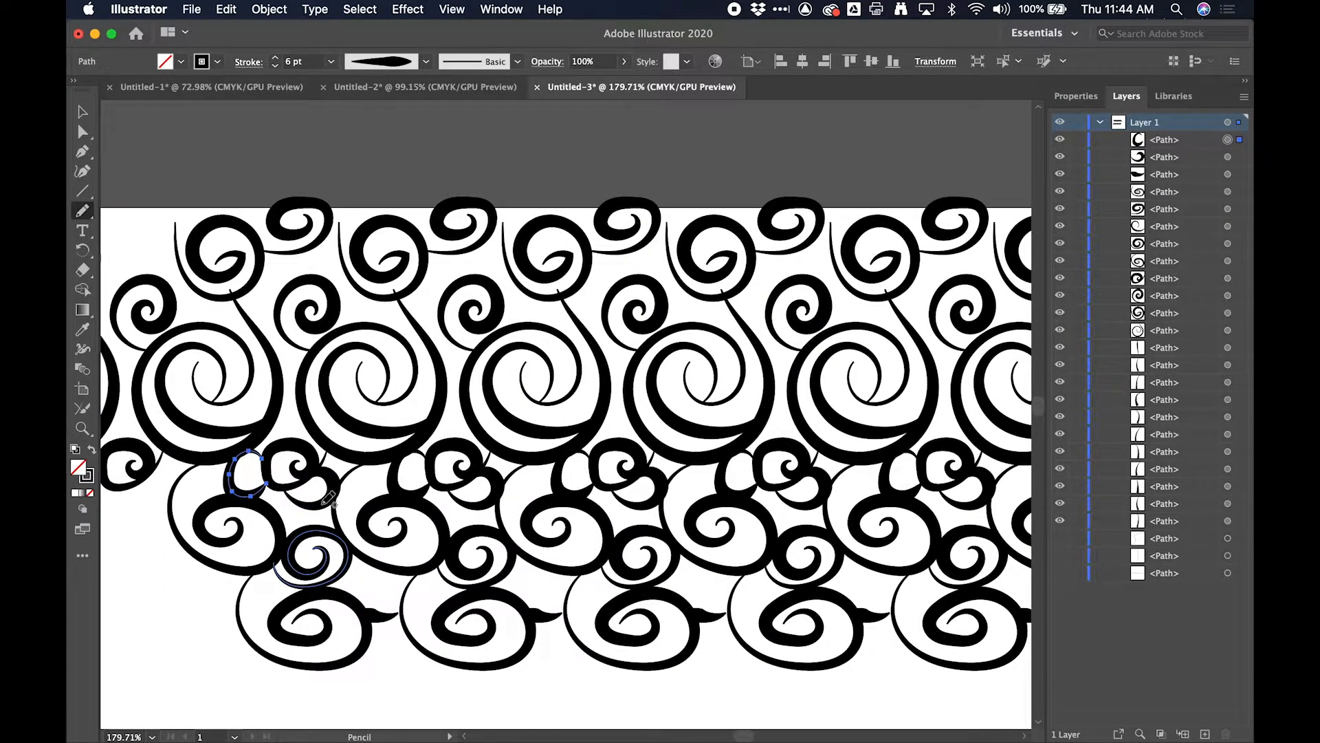
# - Draw a pointed leaf stroke from the medium curl to the large spiral and a tiny spiral in the gap below the top-edge spiral
pyautogui.scroll(-3, 329, 497)
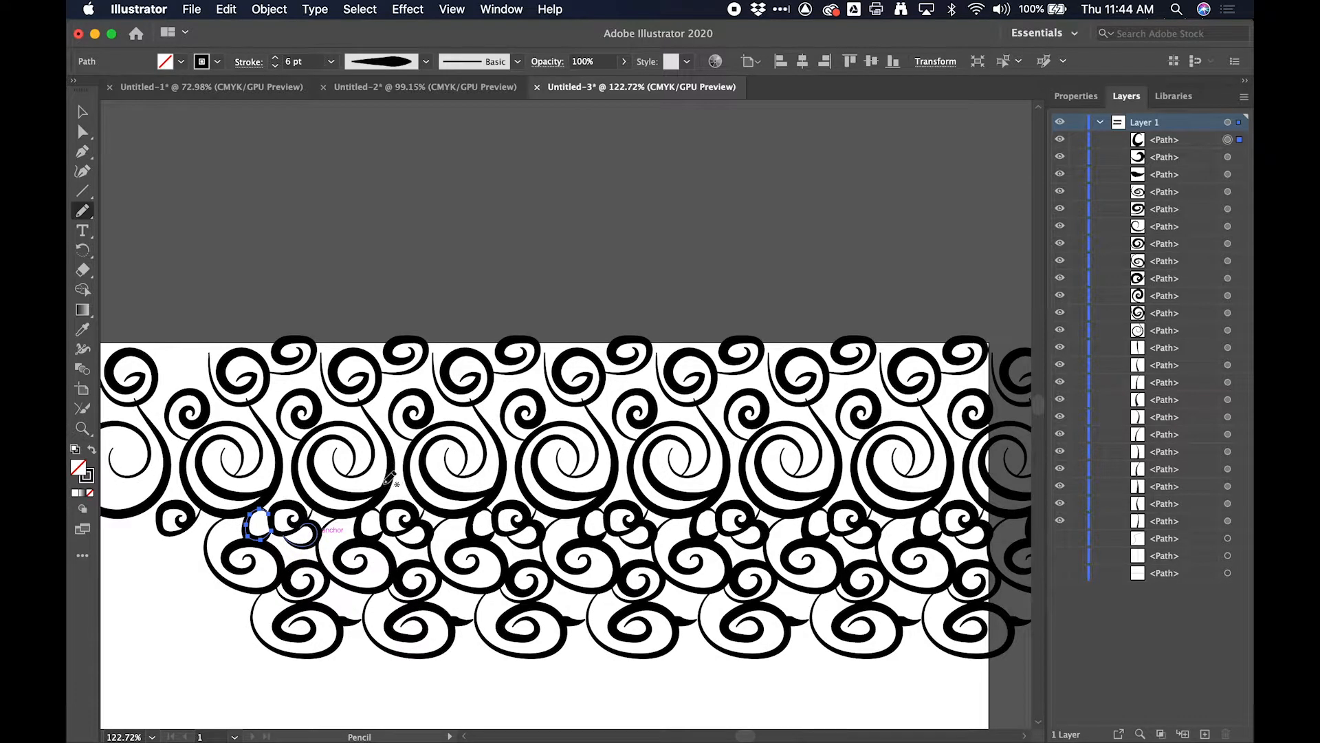
pyautogui.moveTo(347, 422); pyautogui.dragTo(320, 401)
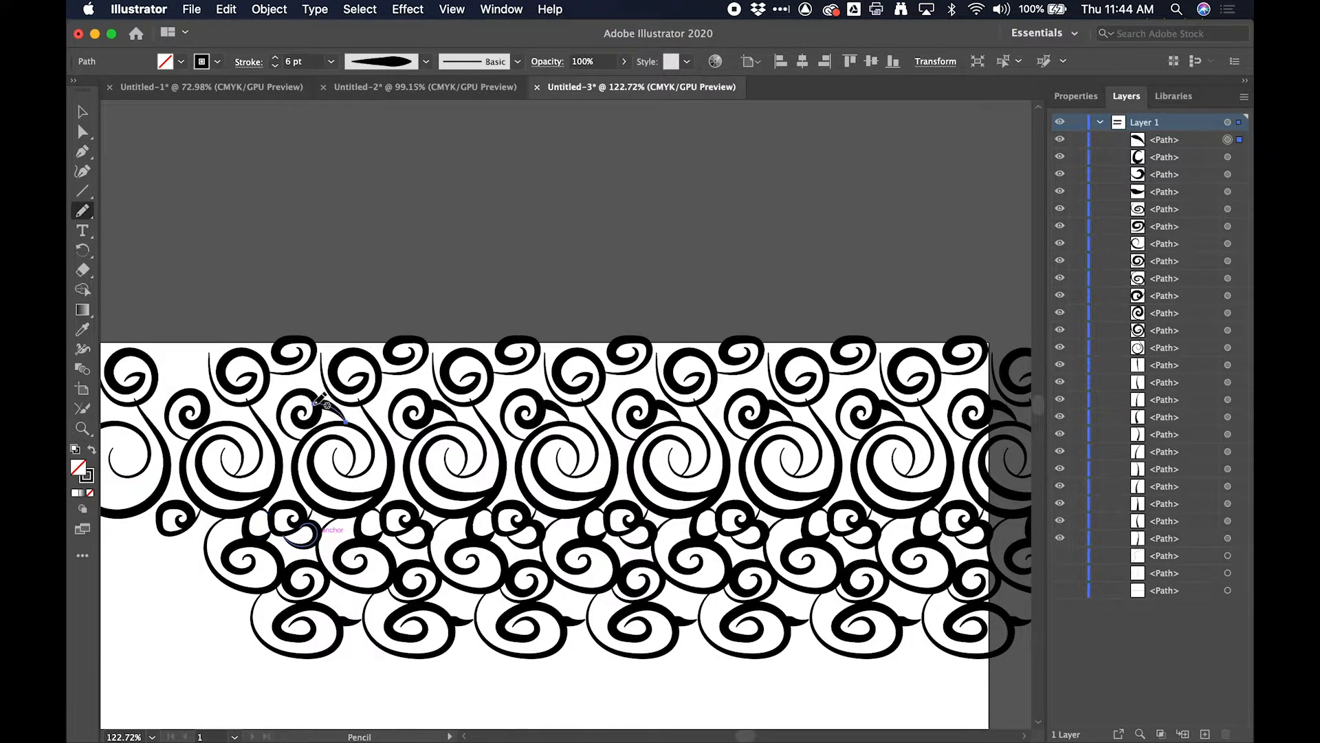
pyautogui.scroll(4, 387, 420)
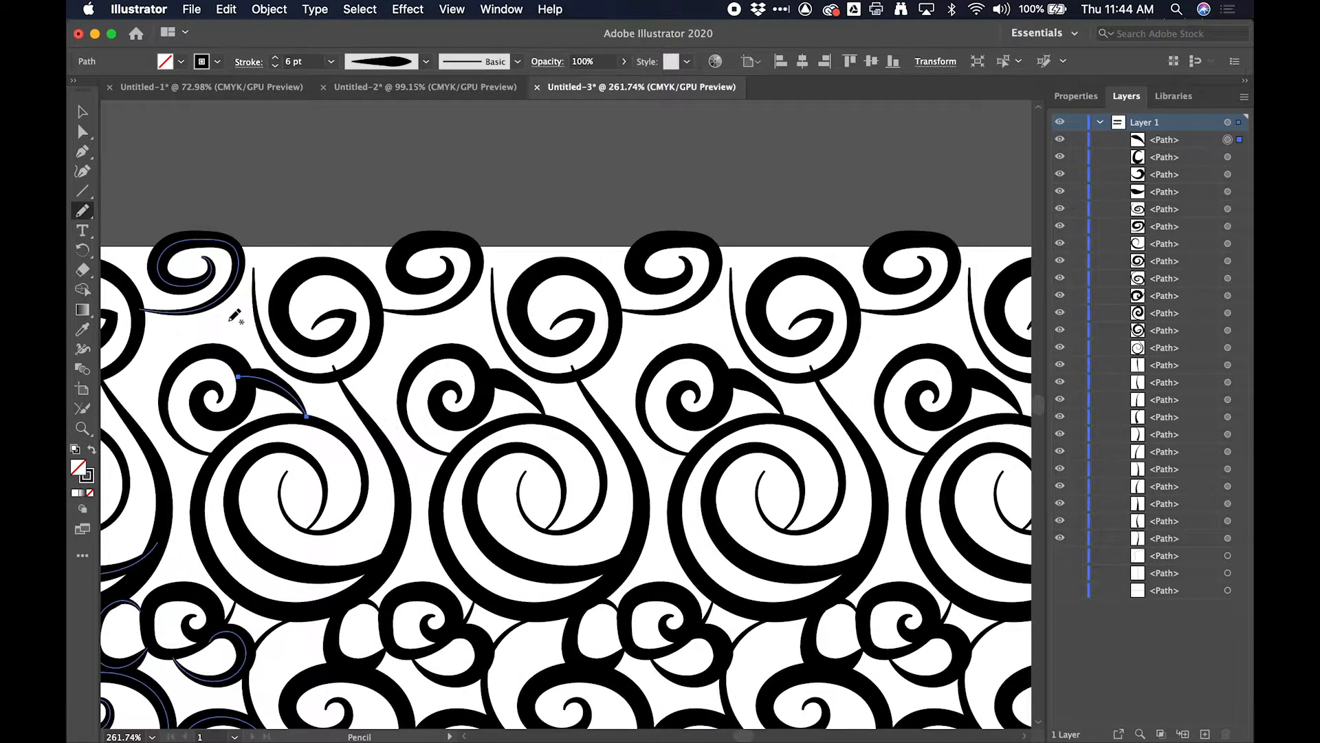
pyautogui.moveTo(222, 301)
pyautogui.mouseDown()
pyautogui.moveTo(213, 313)
pyautogui.moveTo(259, 292)
pyautogui.moveTo(236, 286)
pyautogui.moveTo(236, 316)
pyautogui.mouseUp()
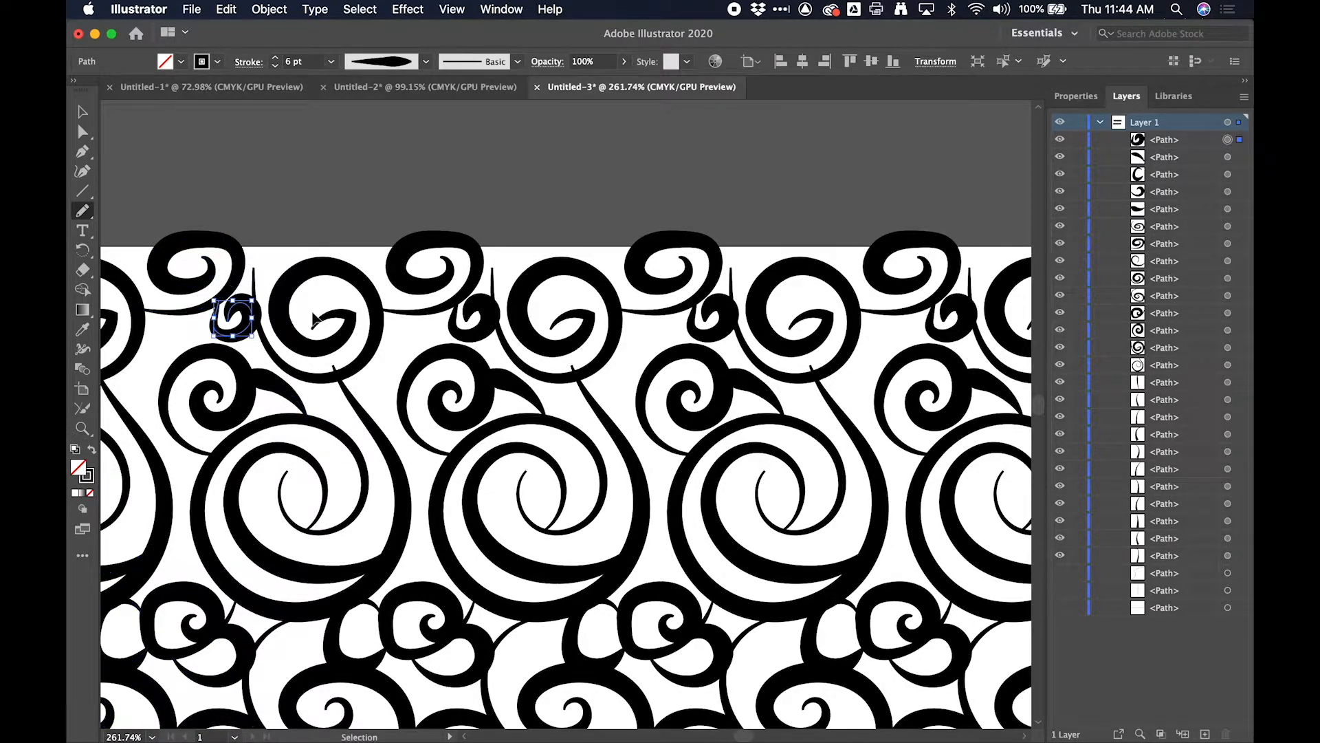
# - Undo the tiny spiral below the top-edge spiral and draw a small curled spiral across the artboard's top edge, just right of the flattened spiral
pyautogui.press('super+z')
pyautogui.moveTo(267, 241)
pyautogui.mouseDown()
pyautogui.moveTo(256, 268)
pyautogui.moveTo(288, 270)
pyautogui.moveTo(308, 236)
pyautogui.moveTo(277, 229)
pyautogui.moveTo(286, 256)
pyautogui.mouseUp()
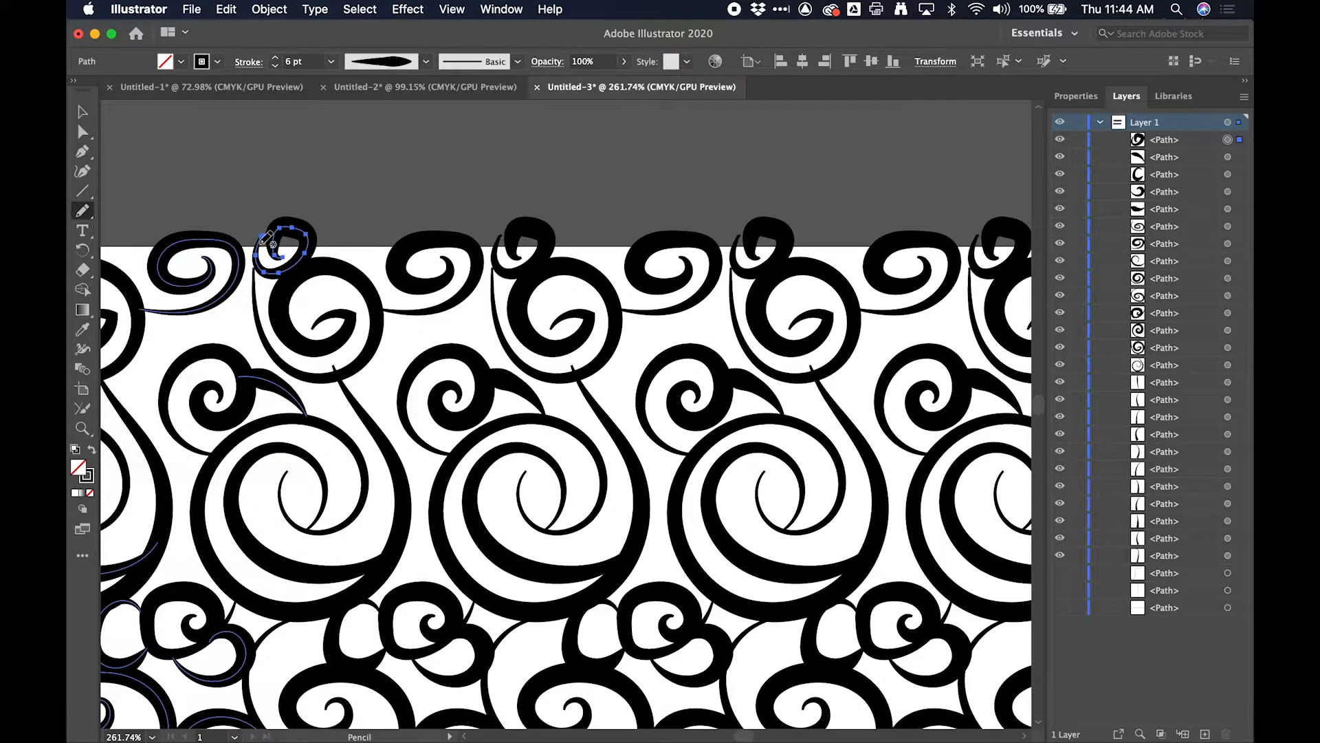
pyautogui.scroll(-3, 207, 185)
pyautogui.scroll(-3, 208, 185)
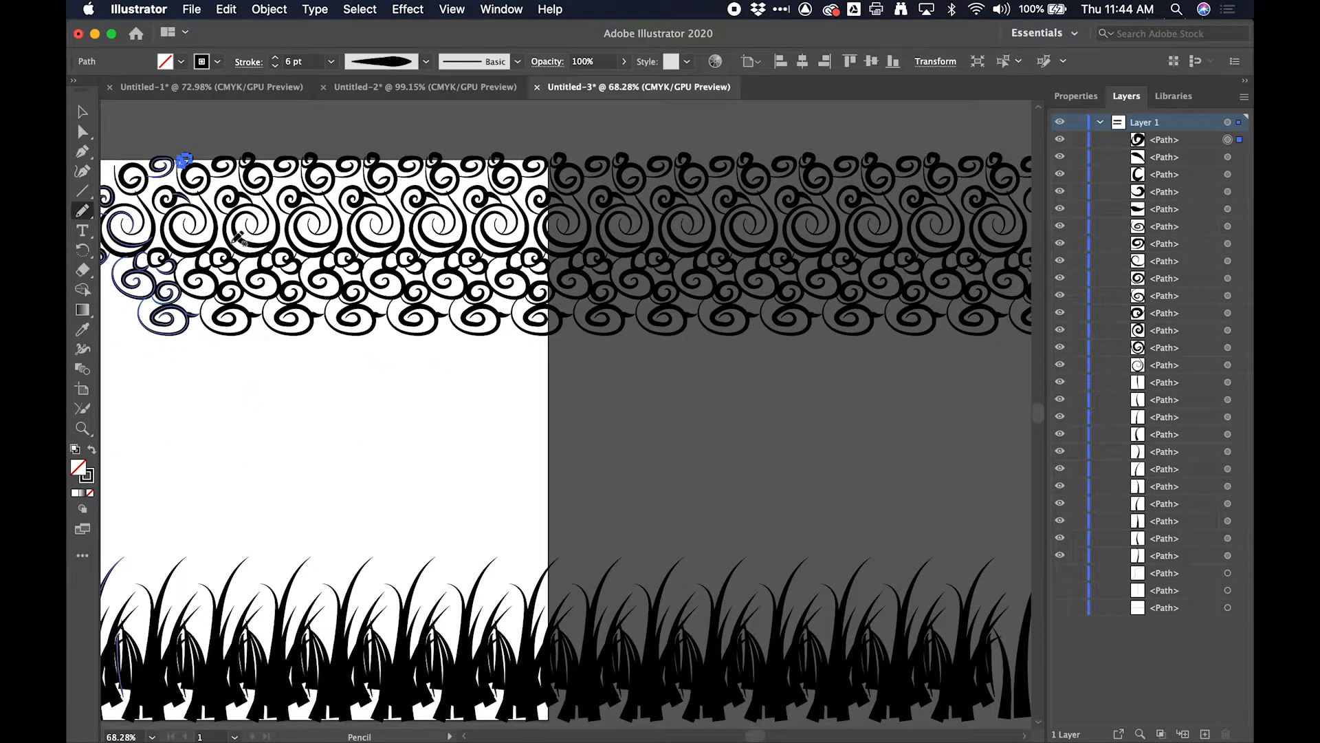
# - Select all the artwork and expand its appearance with Expand Appearance
pyautogui.click(82, 111)
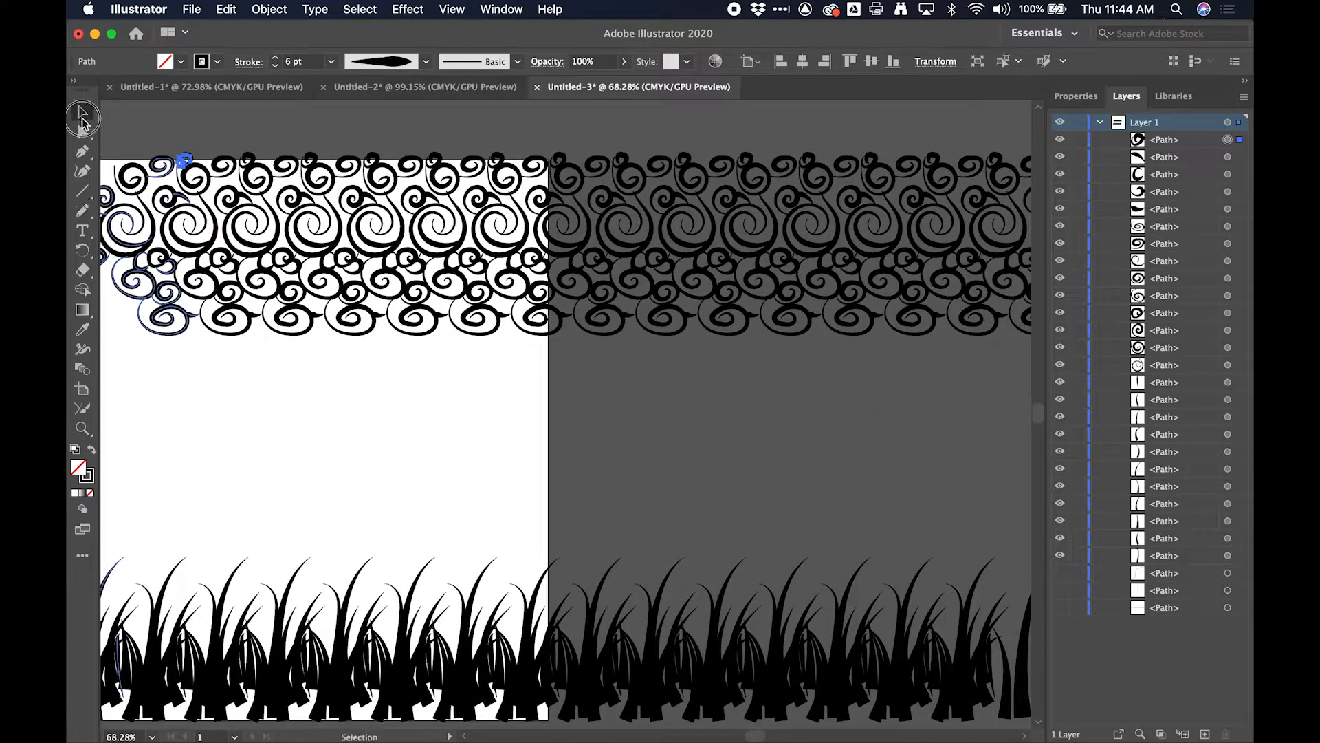
pyautogui.hscroll(-5, 430, 337)
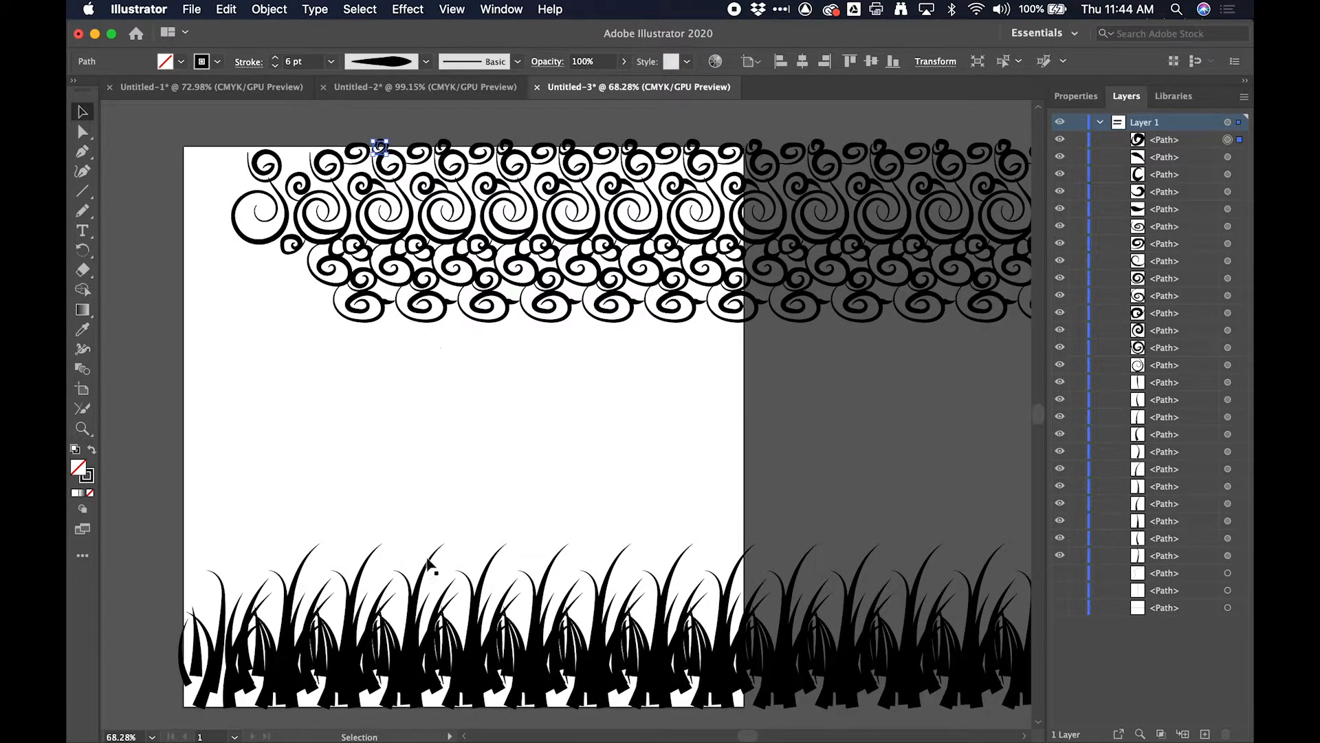
pyautogui.press('super+a')
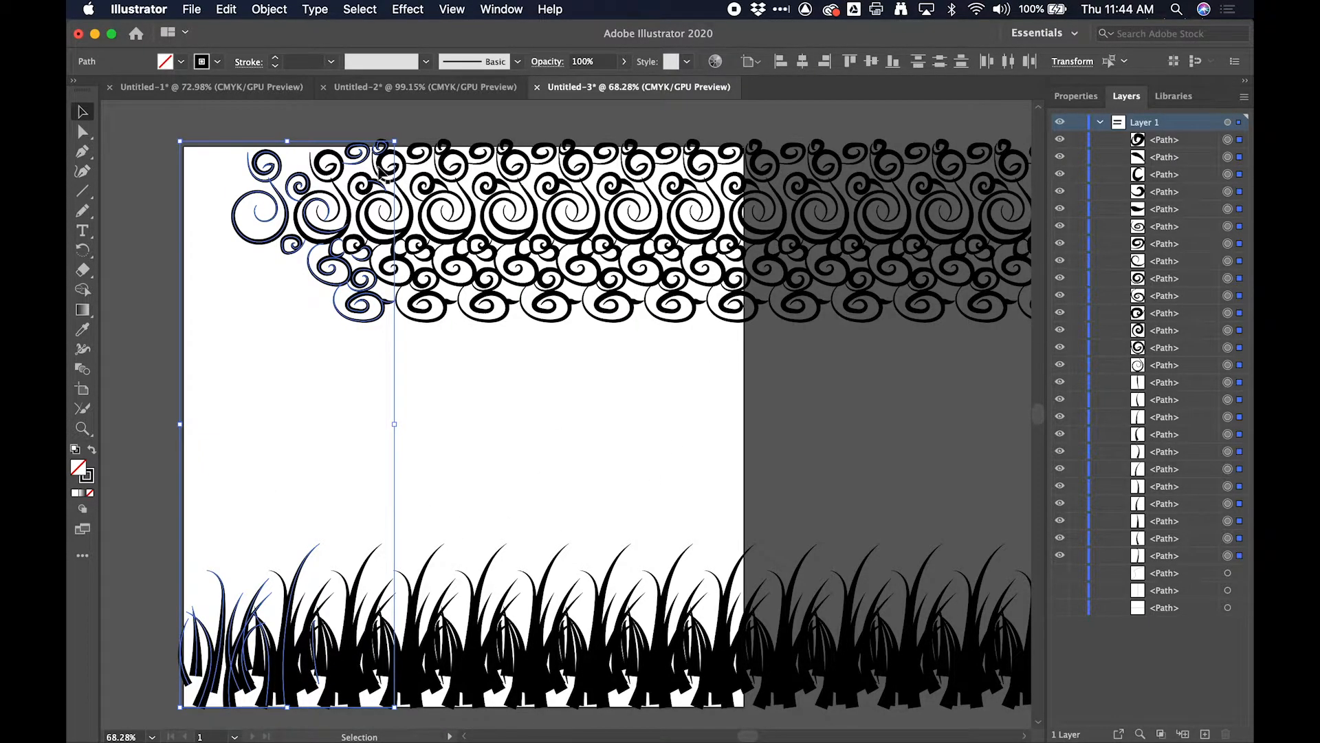
pyautogui.click(274, 9)
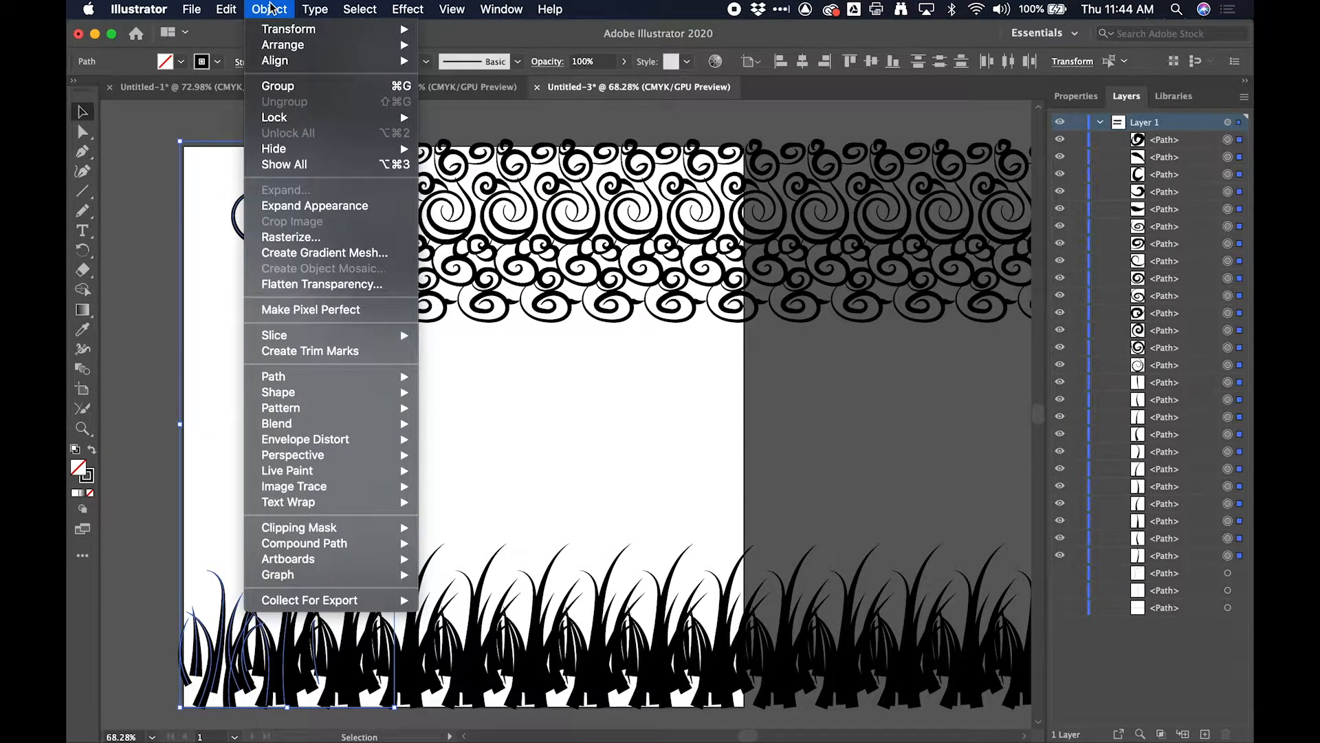
pyautogui.click(295, 206)
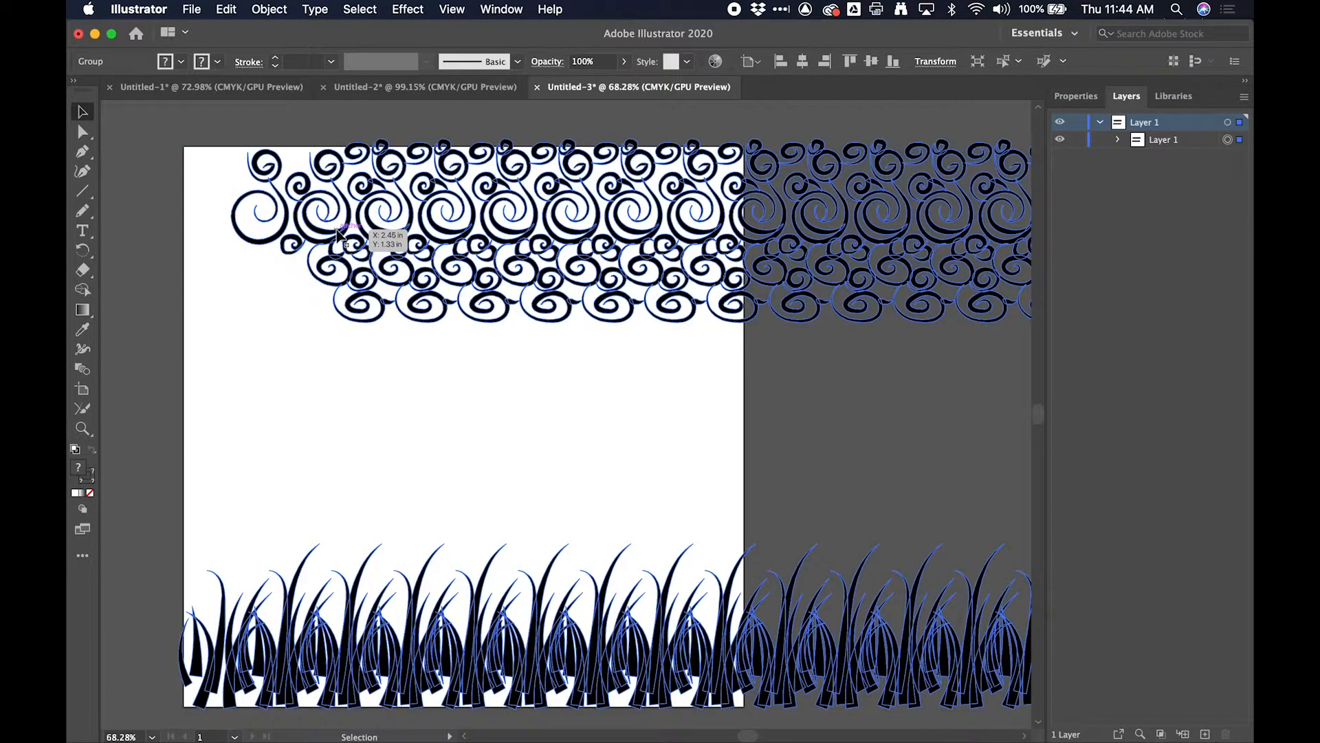
# - Examine the expanded outlines of the grass blades and the spirals up close
pyautogui.scroll(6, 350, 428)
pyautogui.scroll(-10, 350, 429)
pyautogui.scroll(-1, 351, 435)
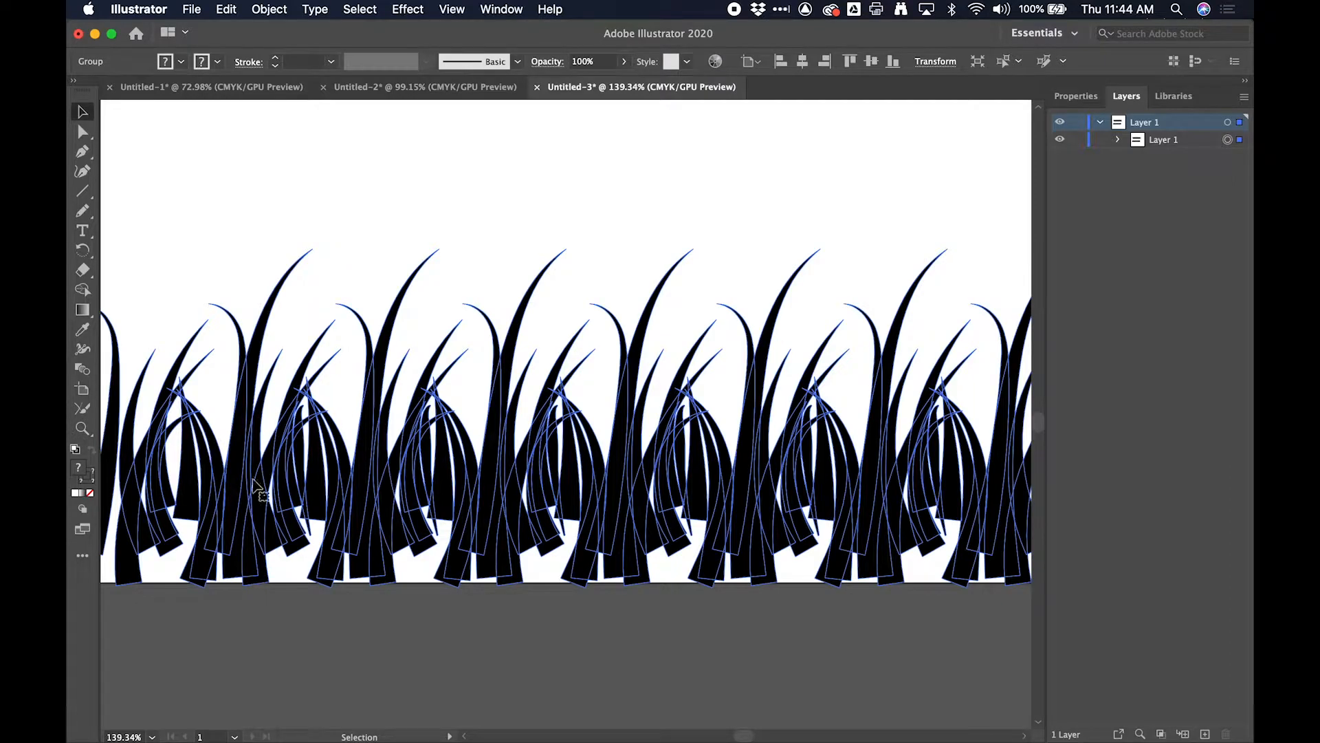
pyautogui.scroll(5, 242, 501)
pyautogui.scroll(4, 242, 502)
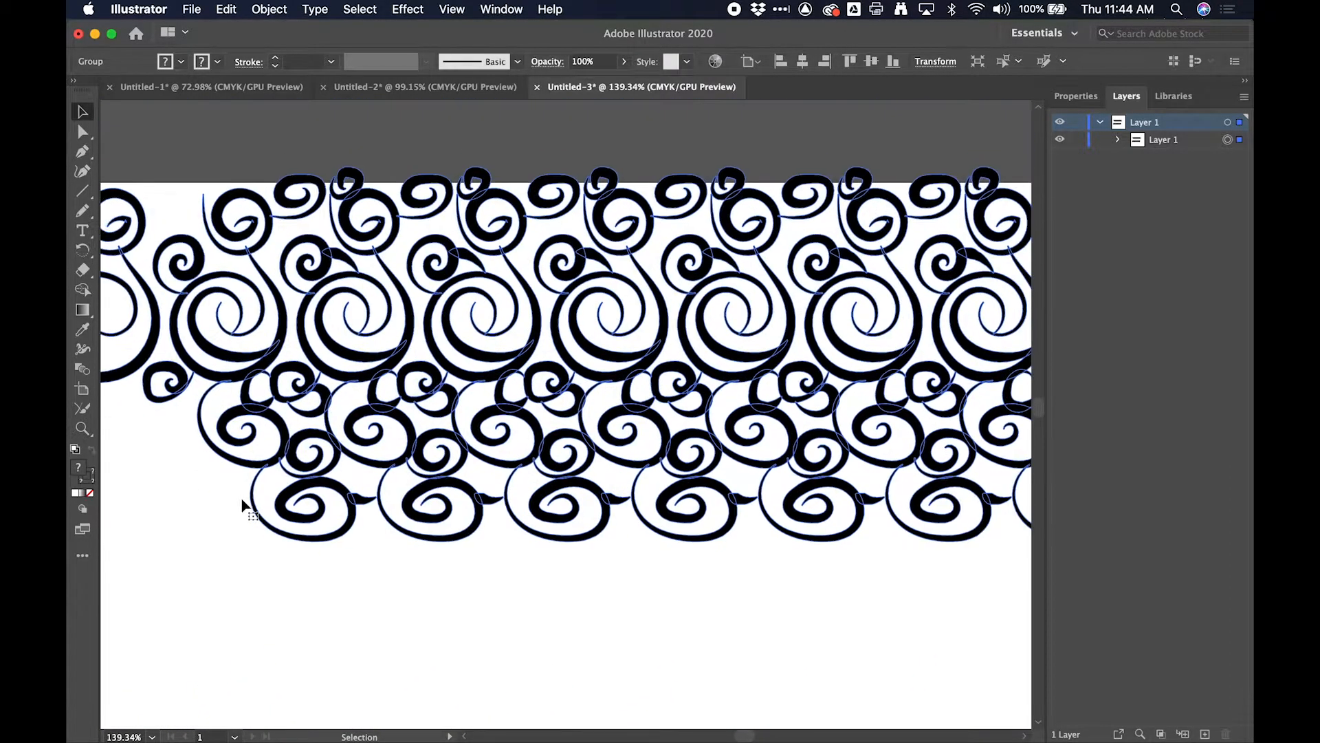
pyautogui.scroll(3, 246, 473)
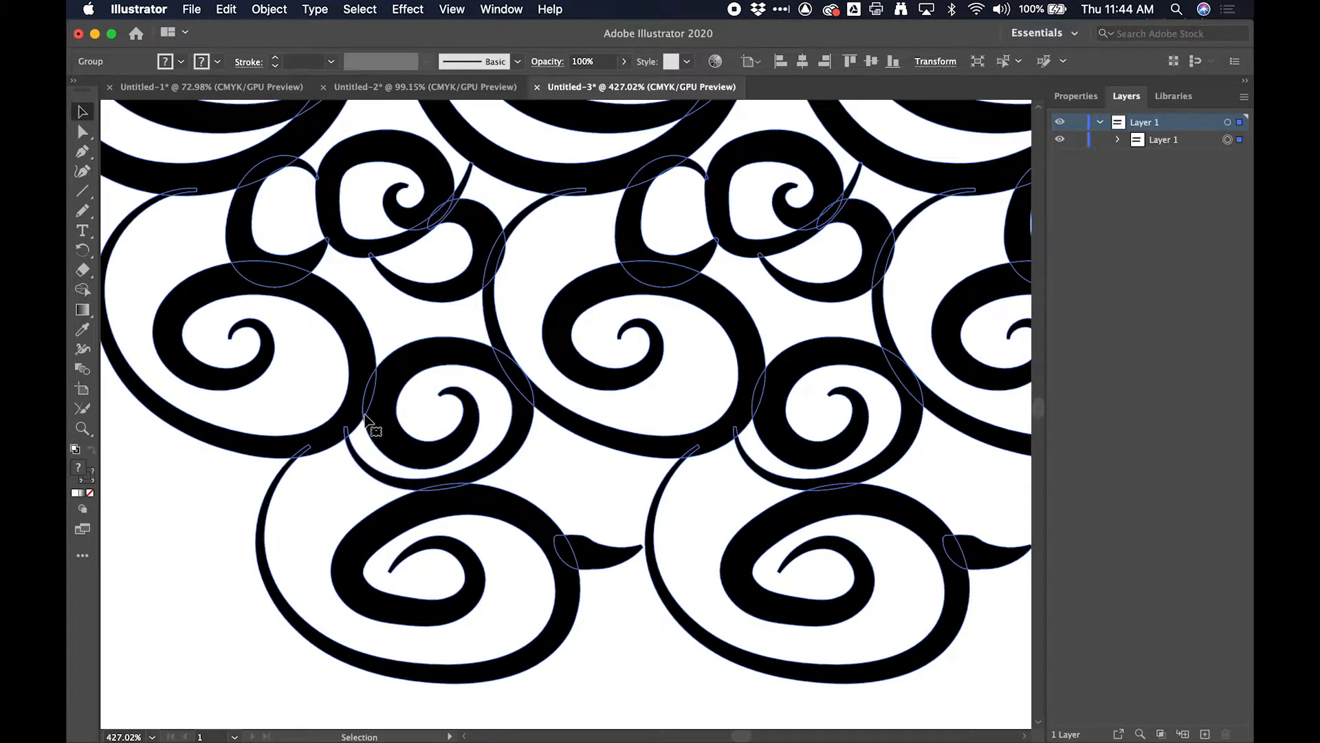
pyautogui.scroll(-8, 365, 416)
pyautogui.scroll(-4, 365, 416)
pyautogui.scroll(-1, 364, 414)
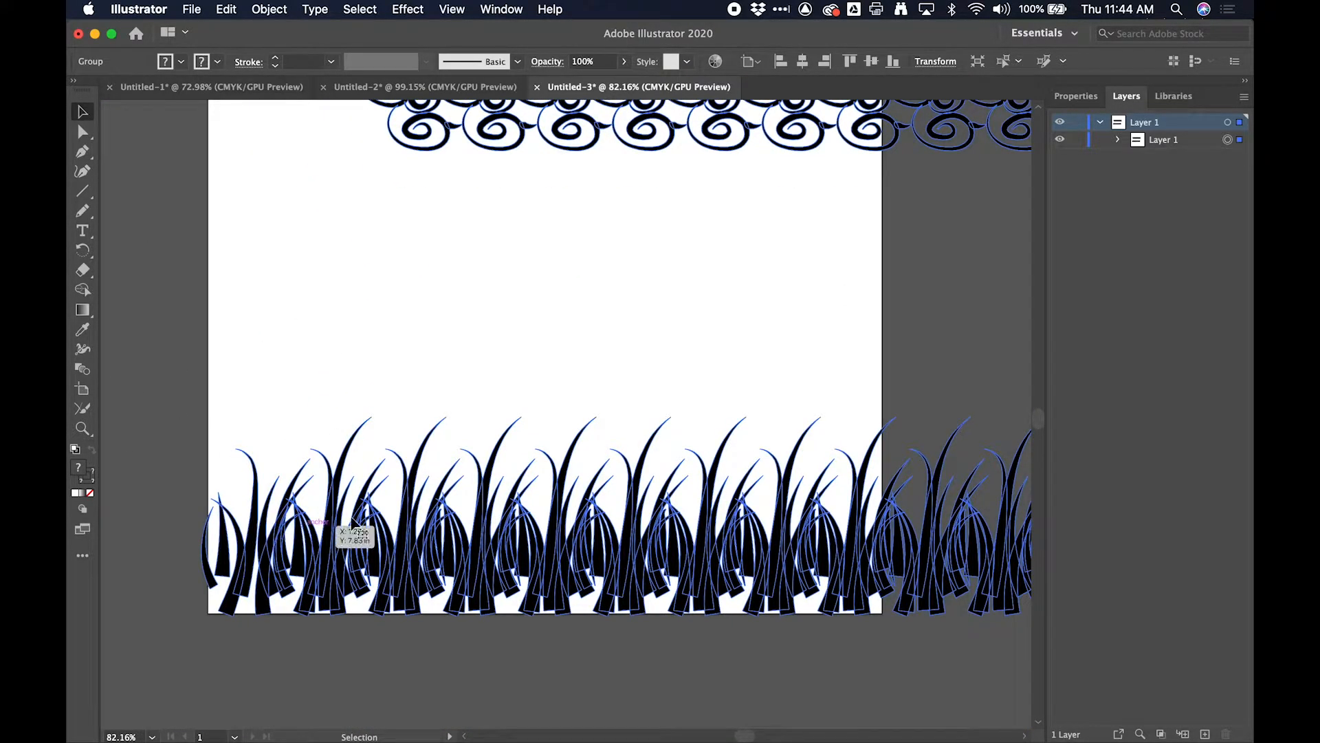
pyautogui.moveTo(394, 368); pyautogui.dragTo(215, 614)
pyautogui.scroll(-2, 358, 547)
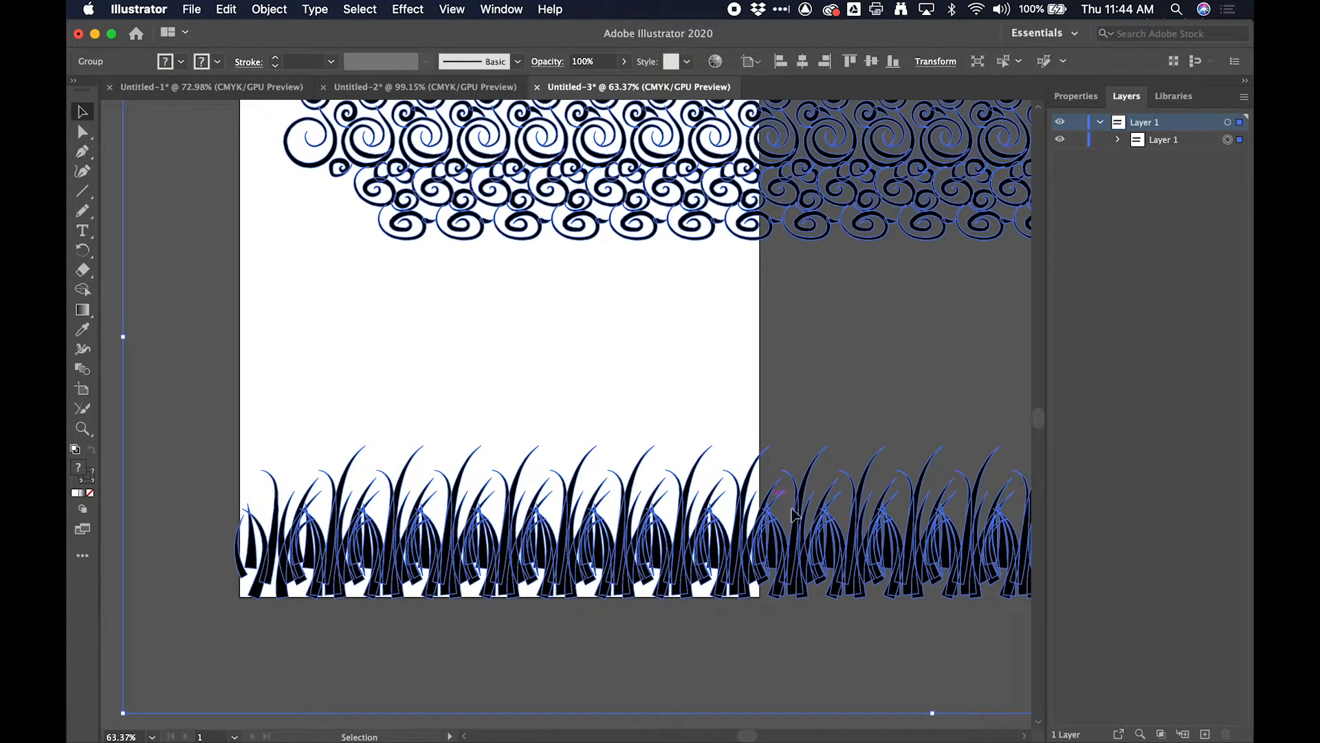
# - Isolate one nested repeat group of the expanded artwork, select its grass blades to inspect them, and exit isolation mode
pyautogui.doubleClick(505, 552)
pyautogui.moveTo(242, 399); pyautogui.dragTo(973, 679)
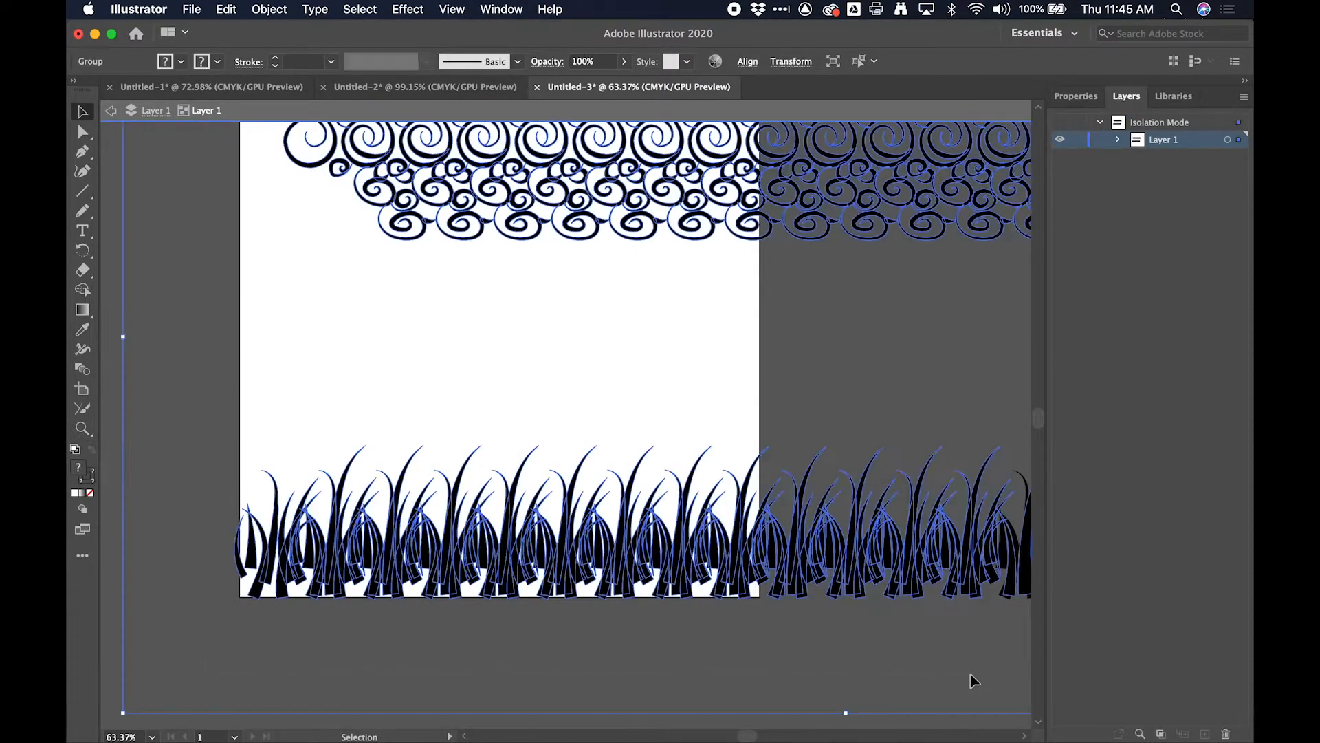
pyautogui.doubleClick(741, 563)
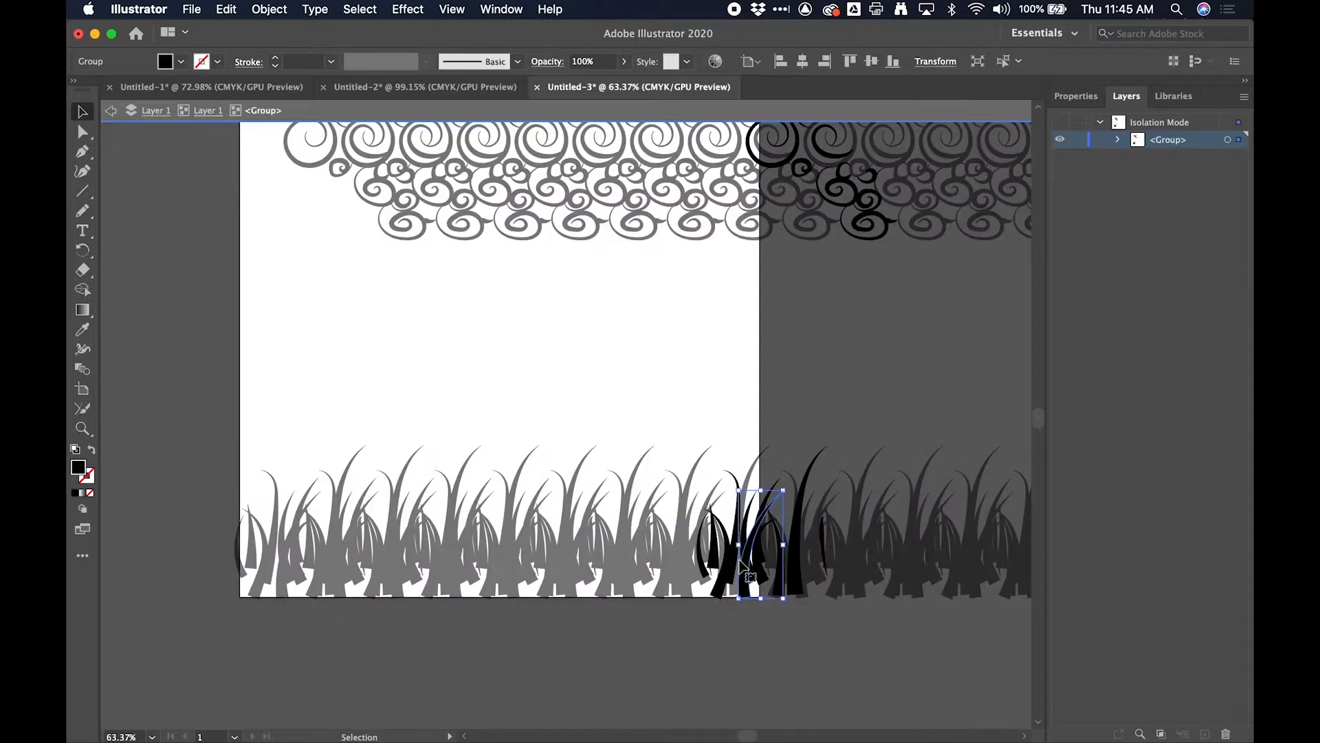
pyautogui.click(647, 690)
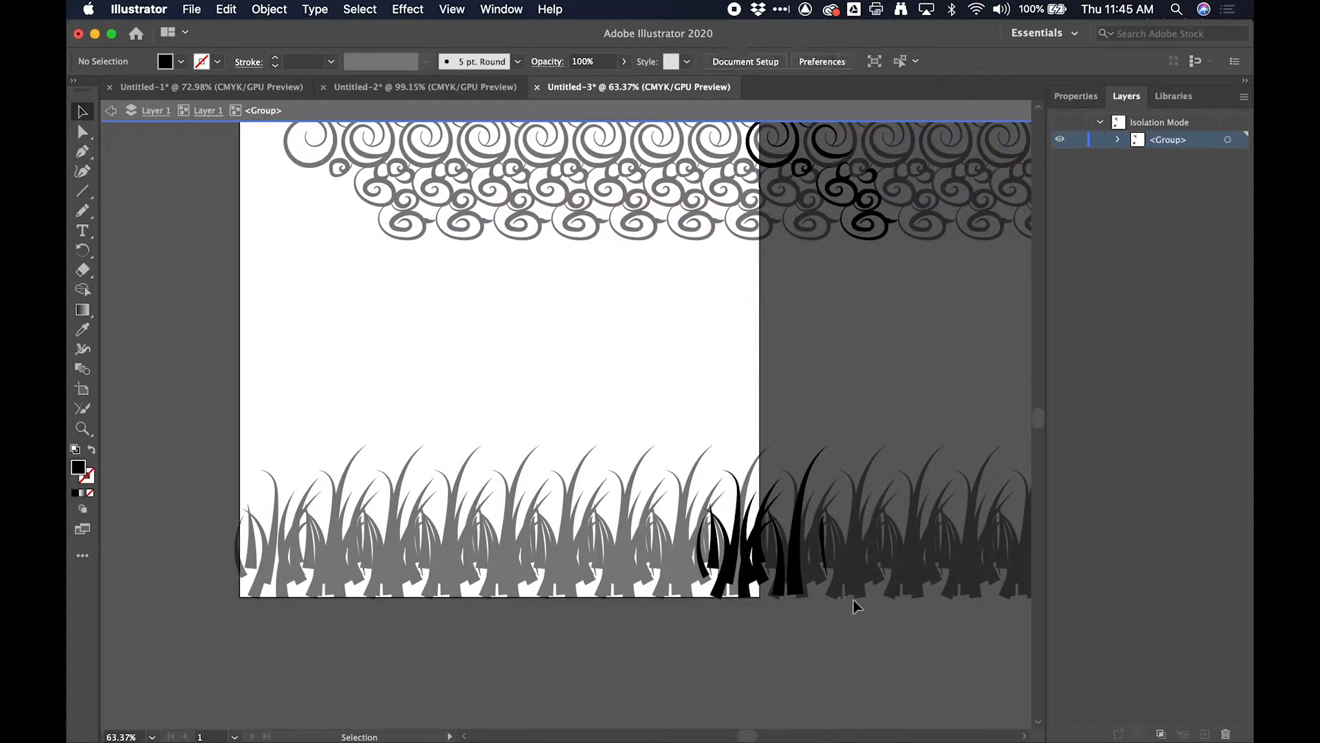
pyautogui.moveTo(847, 629); pyautogui.dragTo(575, 432)
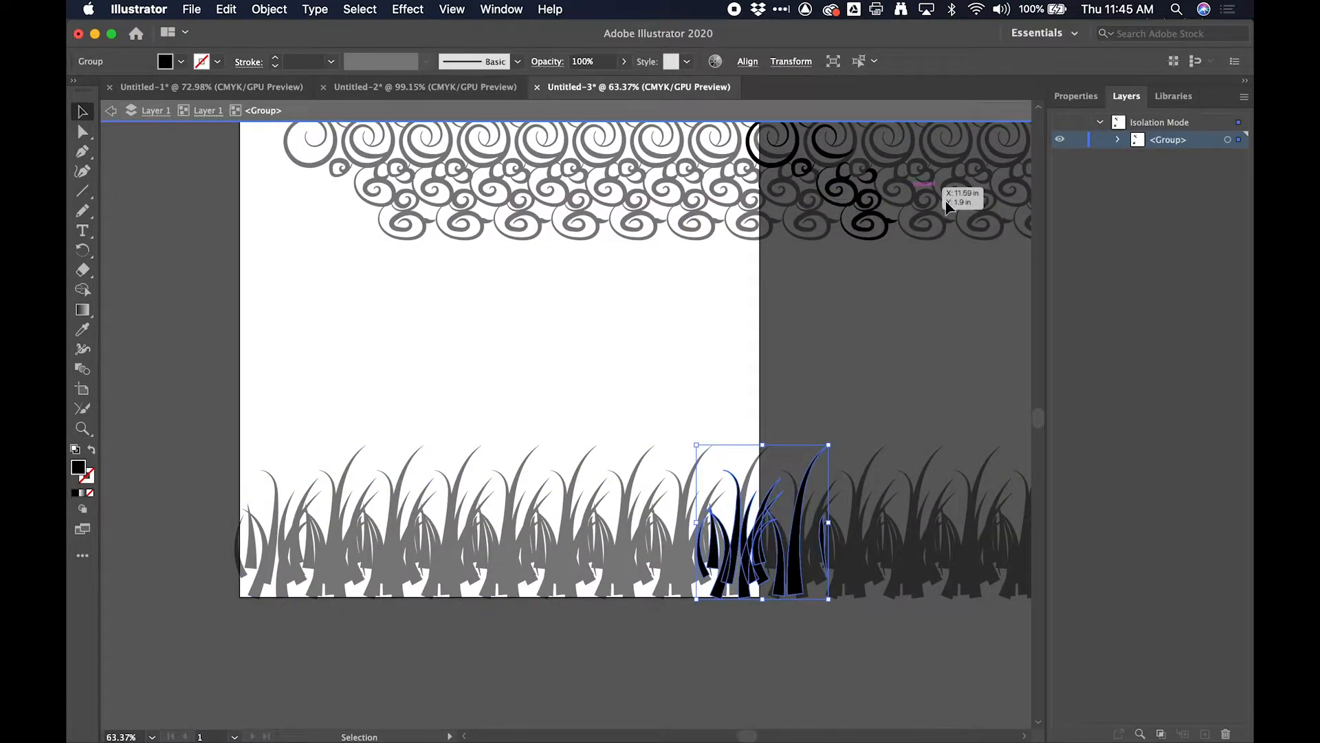
pyautogui.click(701, 406)
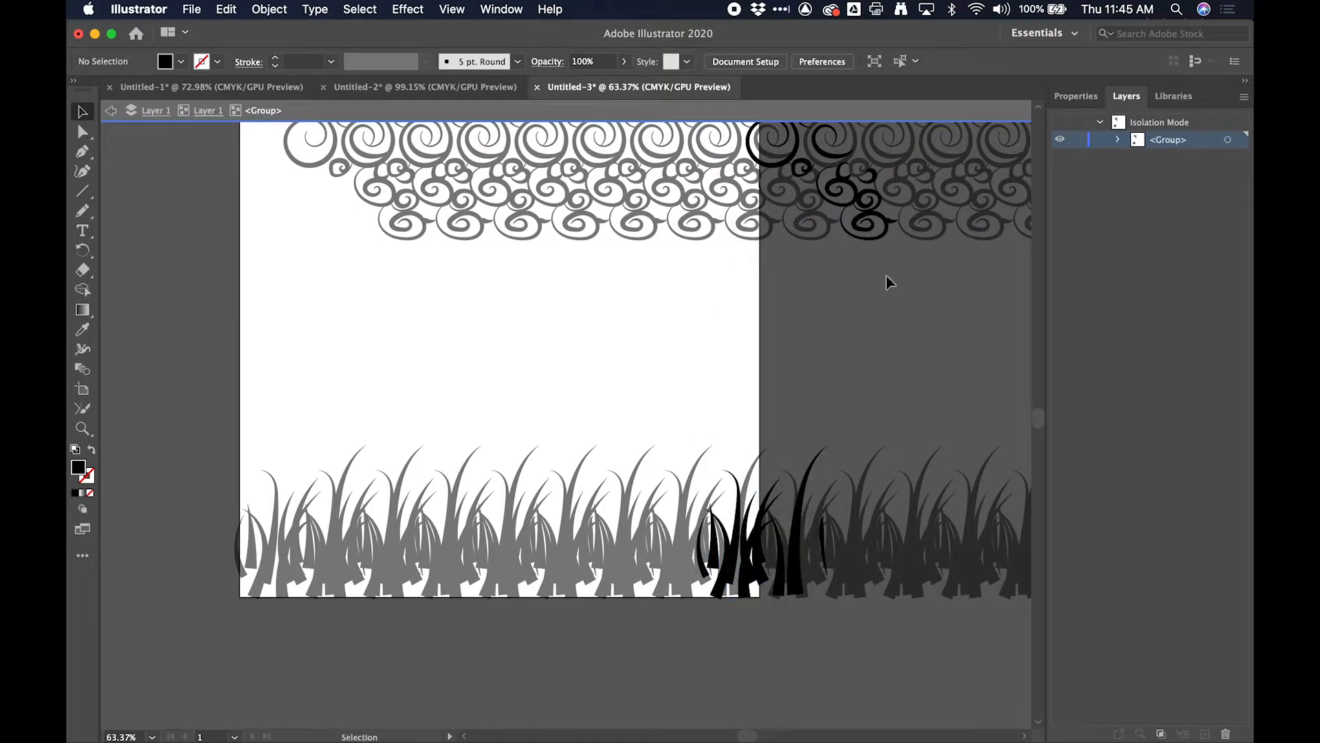
pyautogui.click(113, 110)
pyautogui.click(113, 110)
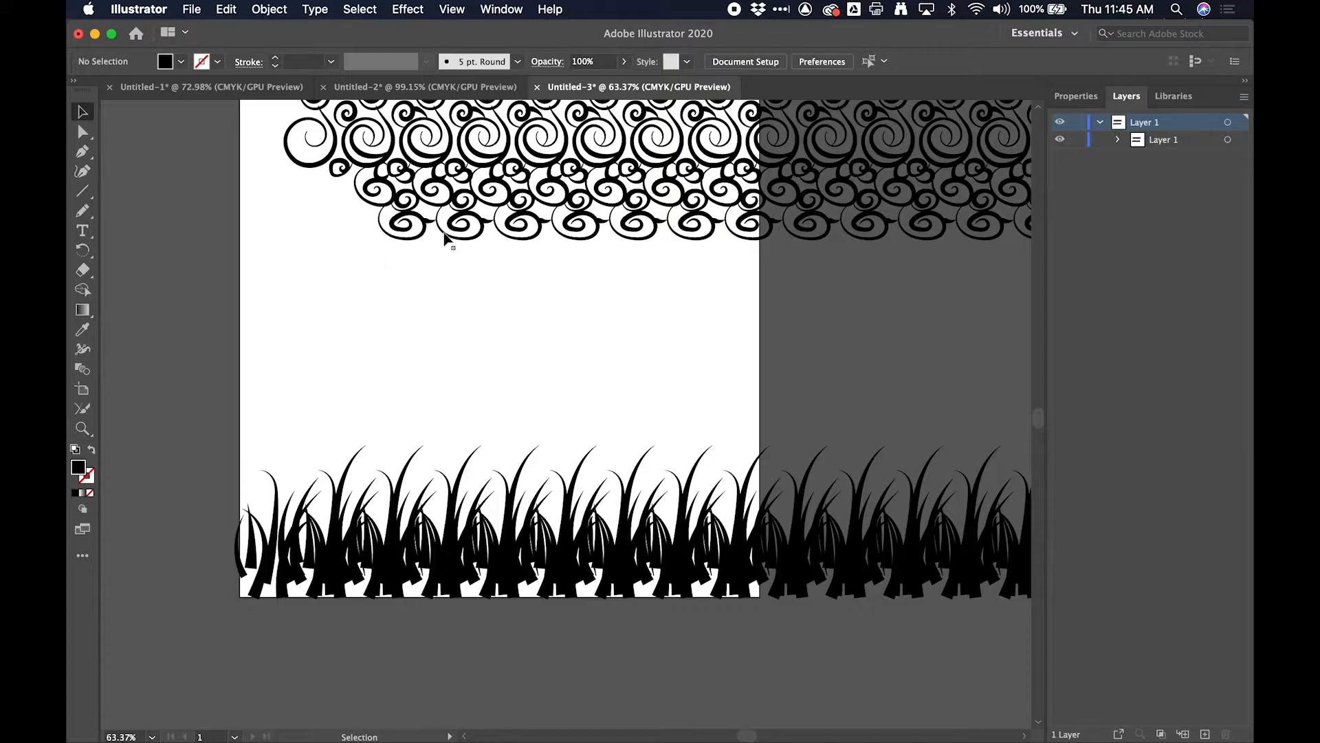
# - Select all the expanded artwork and ungroup it repeatedly down to individual paths, then deselect everything
pyautogui.press('super+a')
pyautogui.click(273, 7)
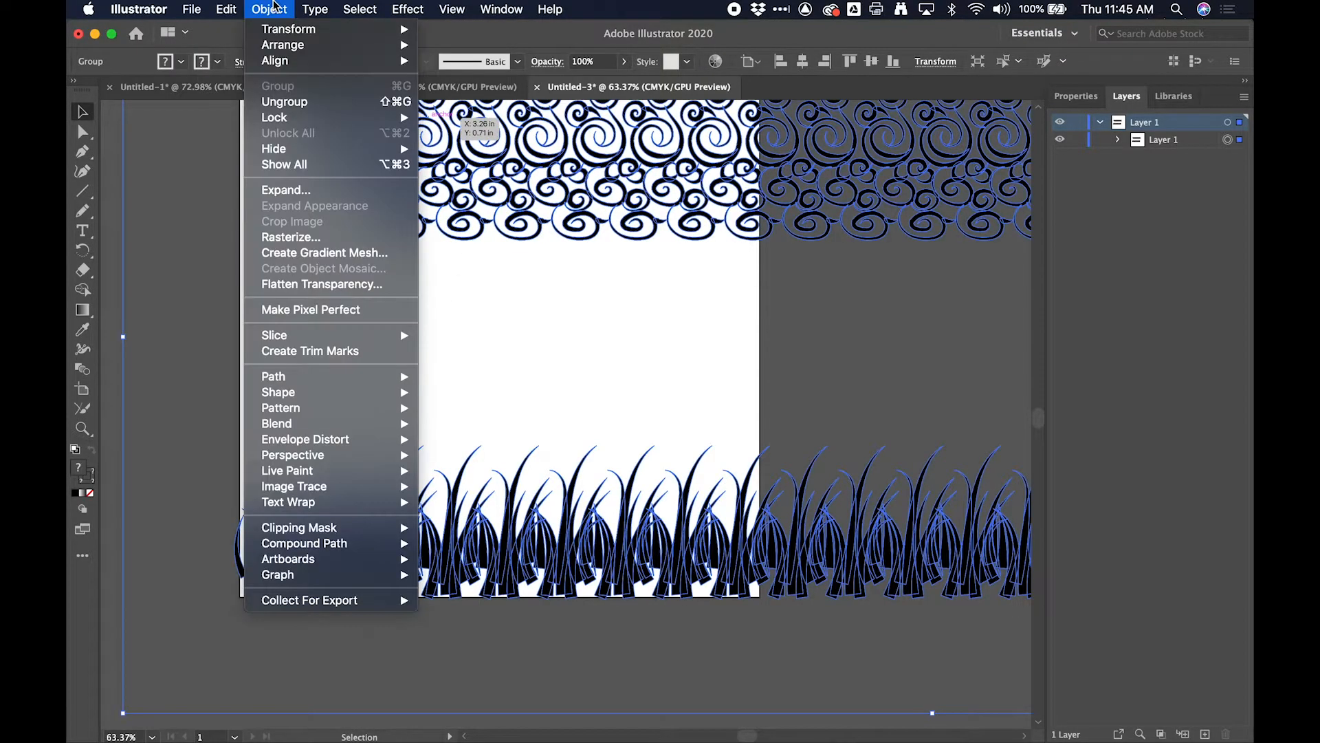
pyautogui.click(292, 103)
pyautogui.click(275, 8)
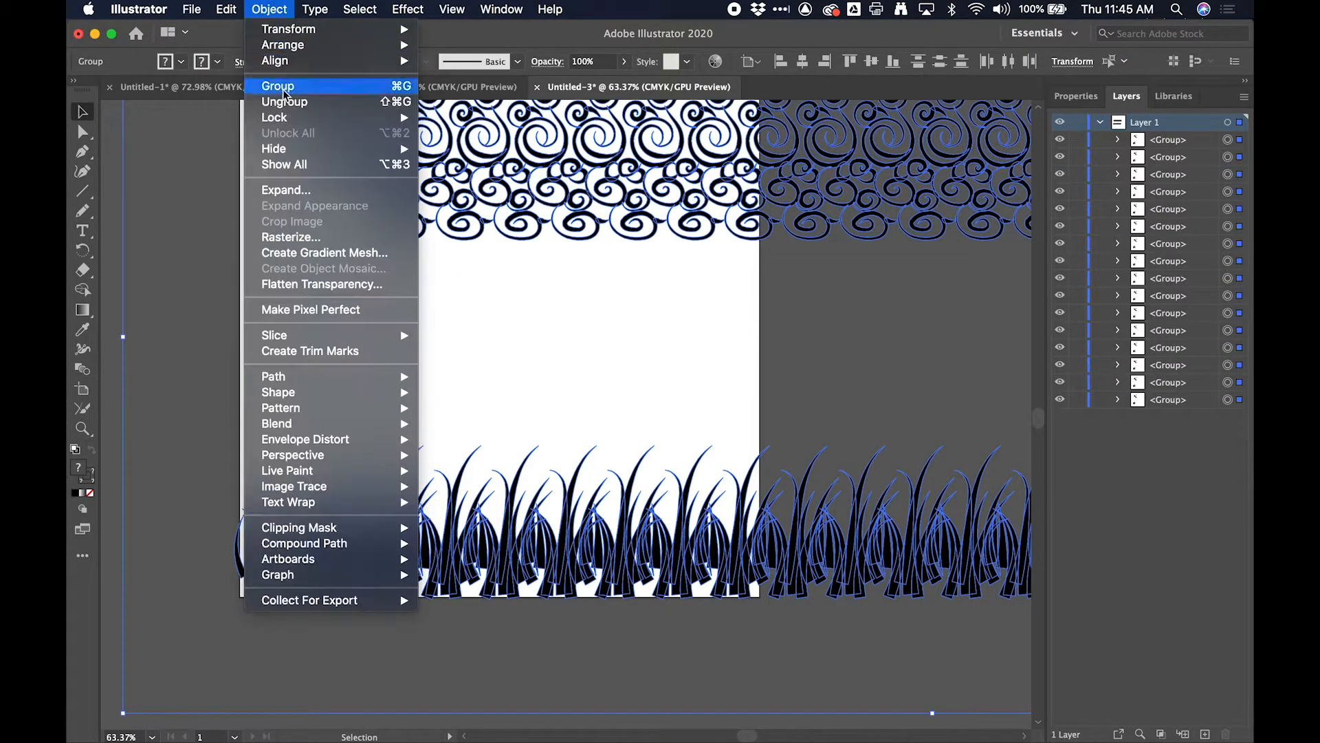
pyautogui.click(289, 102)
pyautogui.click(269, 9)
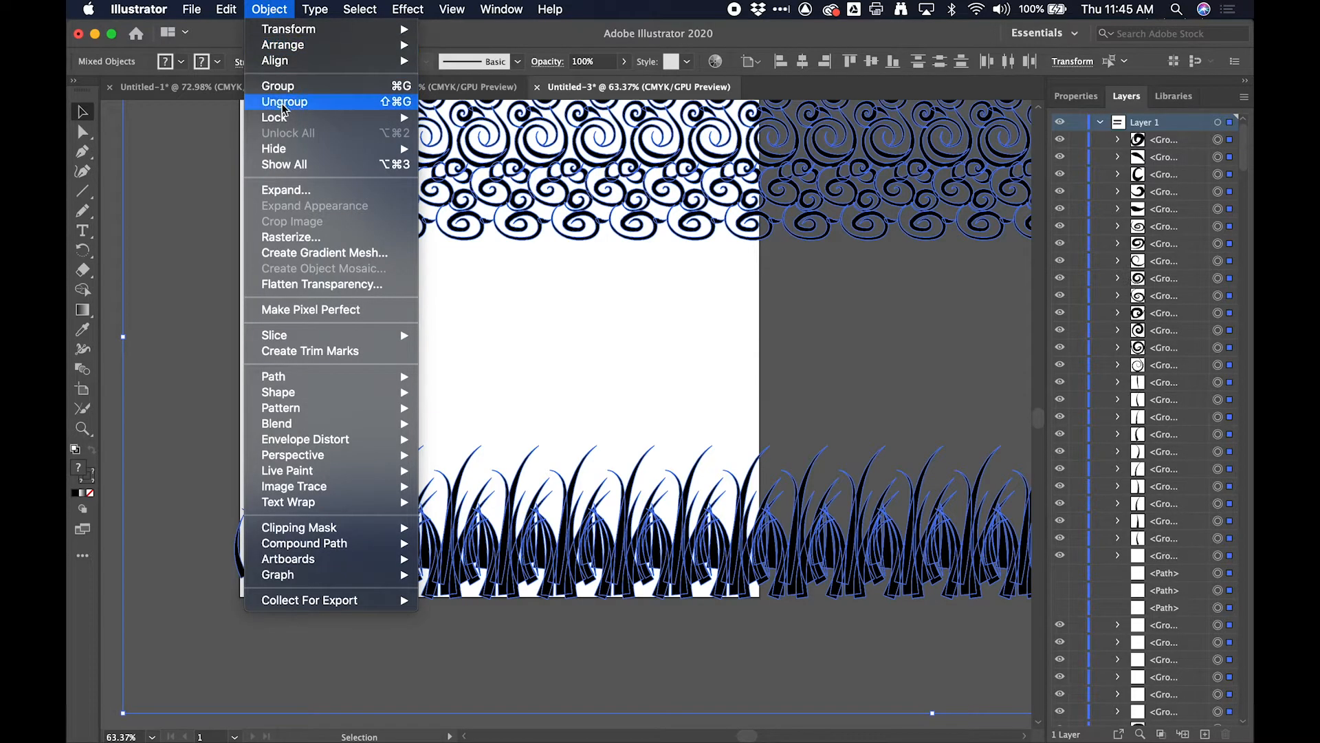
pyautogui.click(349, 107)
pyautogui.click(272, 10)
pyautogui.click(278, 86)
pyautogui.click(269, 9)
pyautogui.click(284, 101)
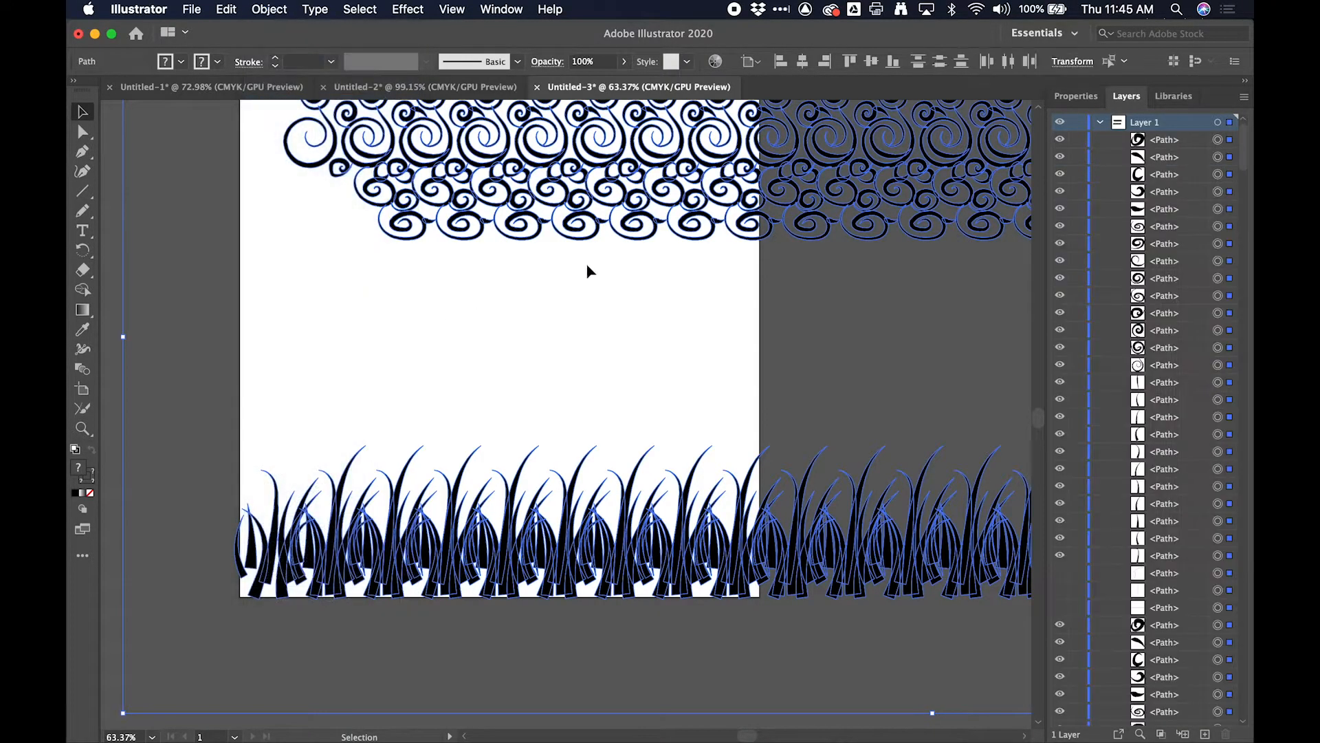
pyautogui.click(383, 324)
# - Select the row of grass blades along the artboard's bottom edge and swap their fill and stroke
pyautogui.scroll(-1, 381, 331)
pyautogui.scroll(-3, 383, 341)
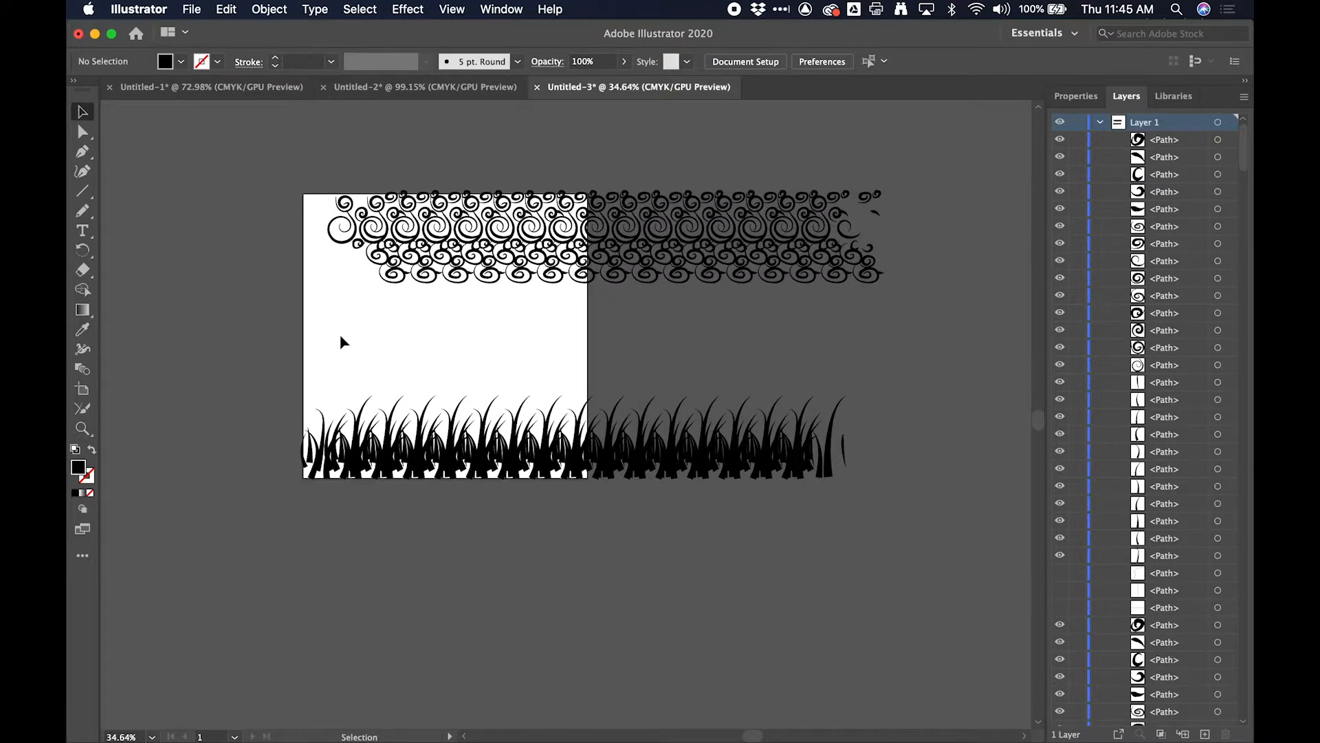
pyautogui.moveTo(447, 404); pyautogui.dragTo(945, 549)
pyautogui.scroll(5, 583, 334)
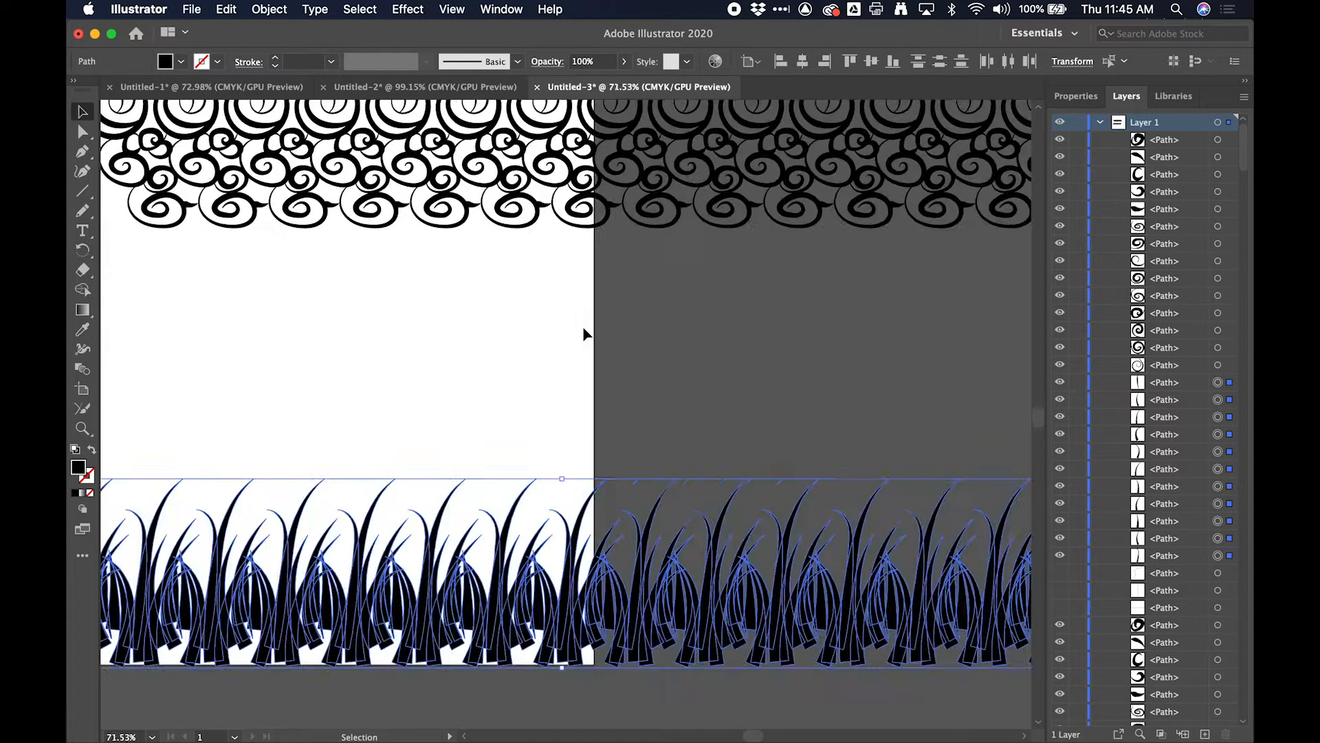
pyautogui.scroll(-5, 532, 343)
pyautogui.scroll(8, 460, 326)
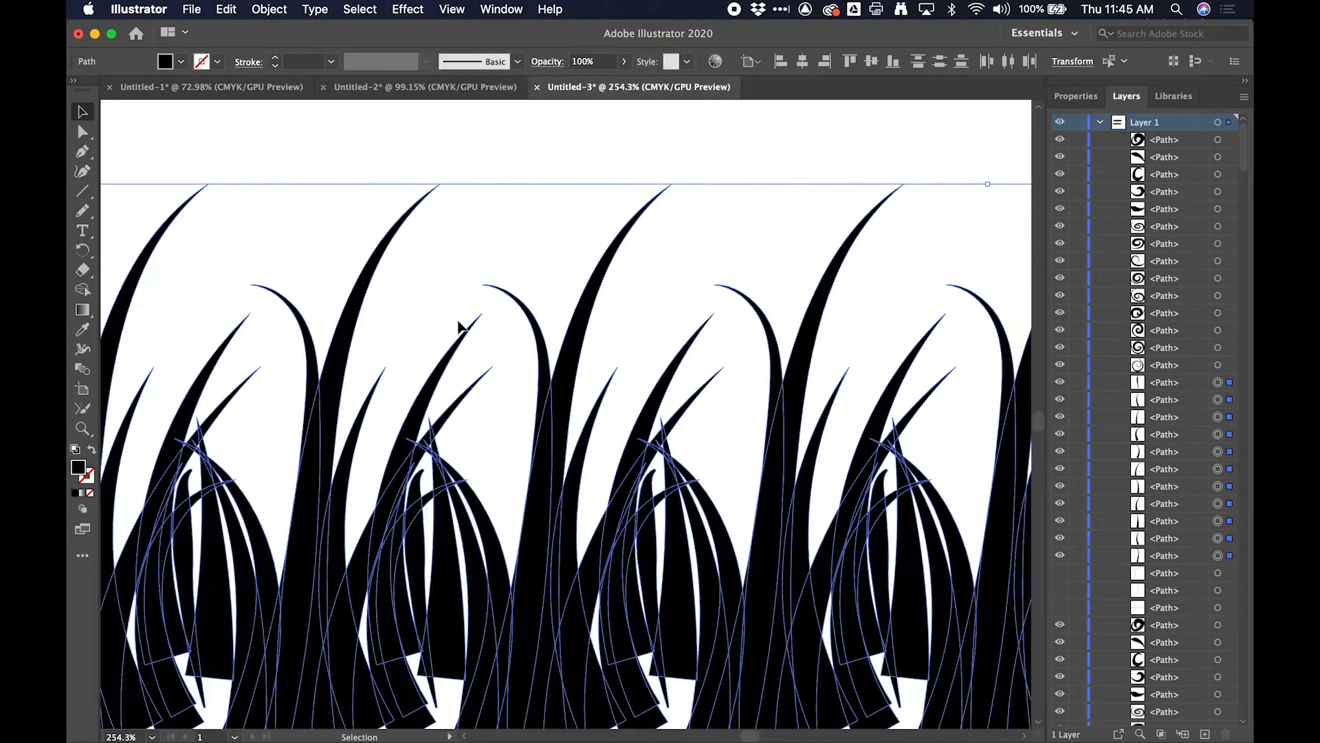
pyautogui.scroll(-8, 460, 326)
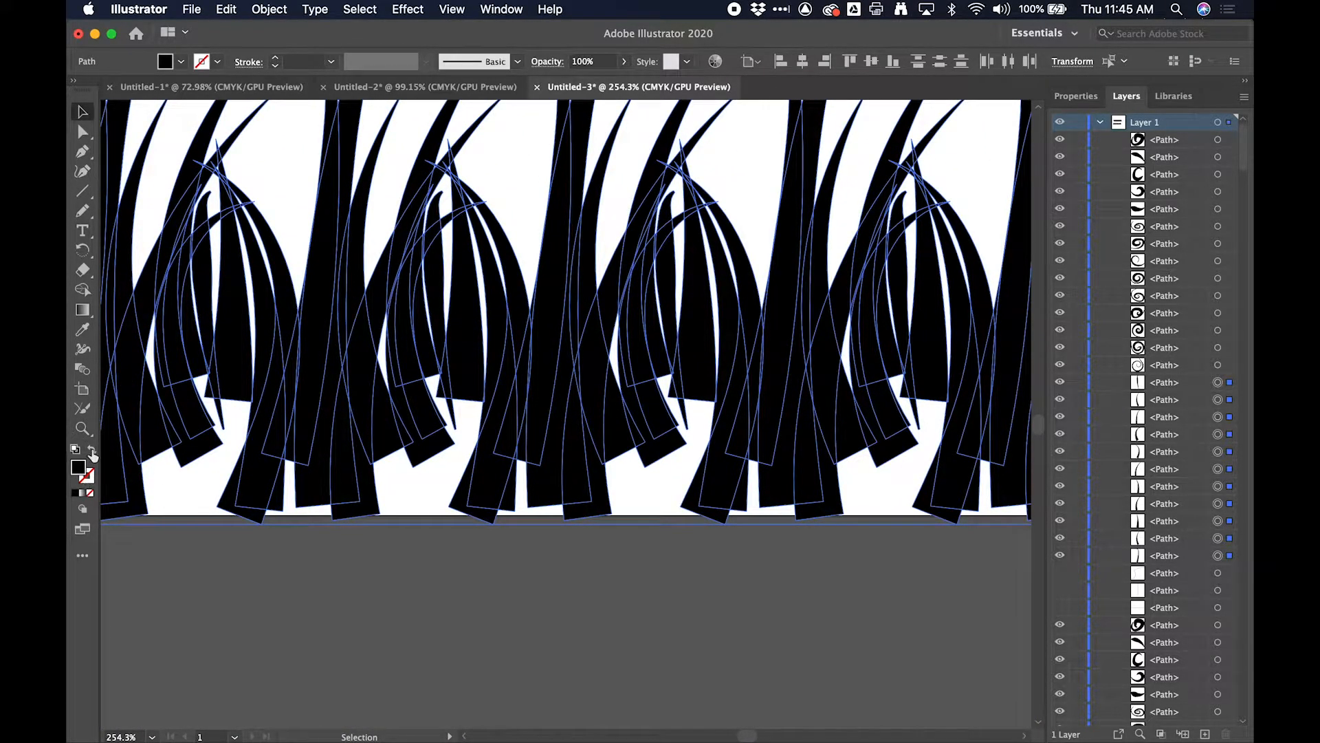
pyautogui.click(92, 451)
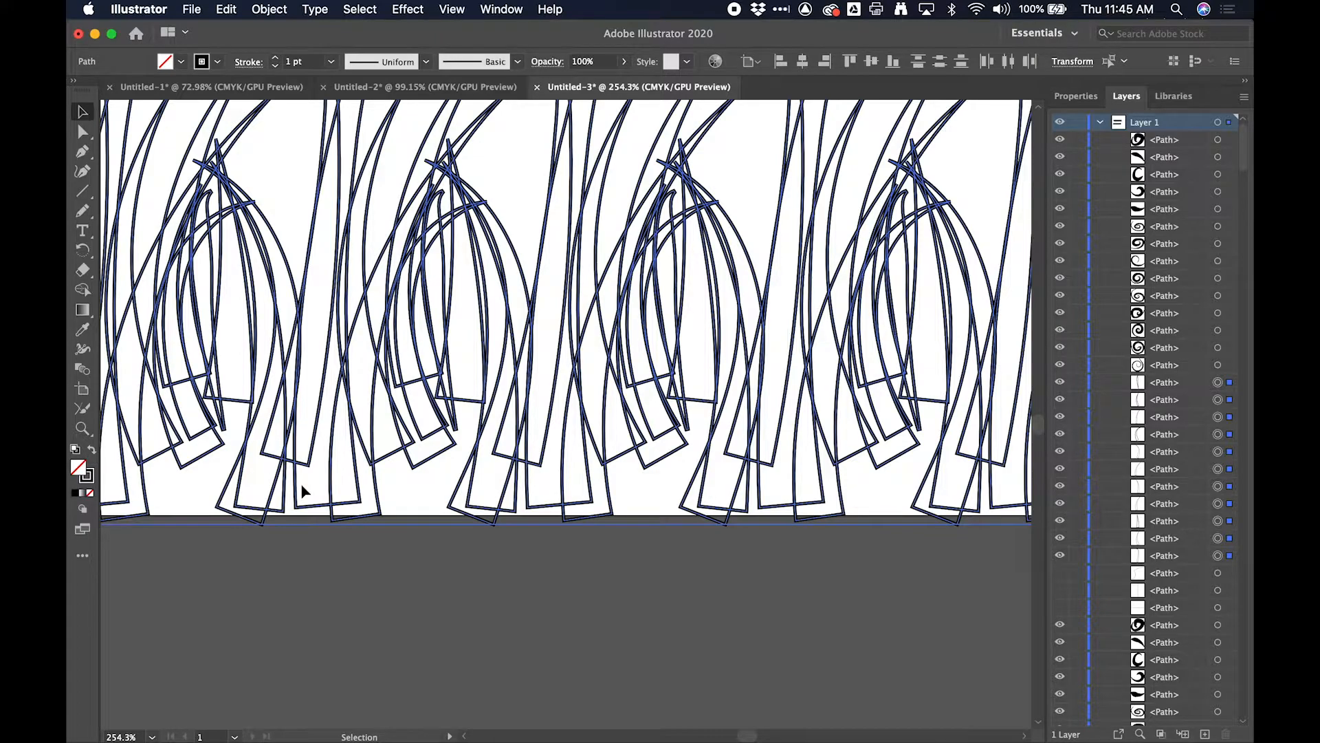
# - Fill the outlined grass blades with white and deselect them
pyautogui.scroll(-3, 302, 416)
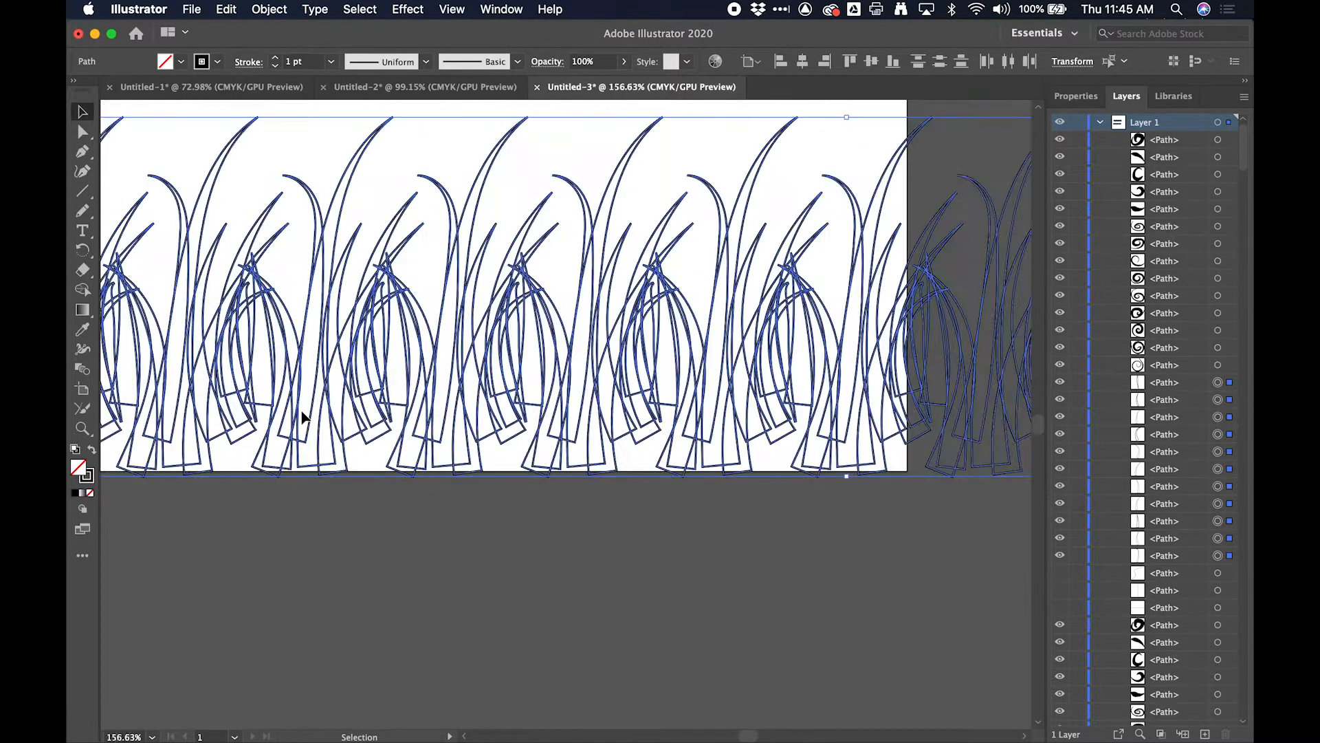
pyautogui.doubleClick(78, 469)
pyautogui.moveTo(341, 361); pyautogui.dragTo(238, 283)
pyautogui.click(631, 302)
pyautogui.click(277, 512)
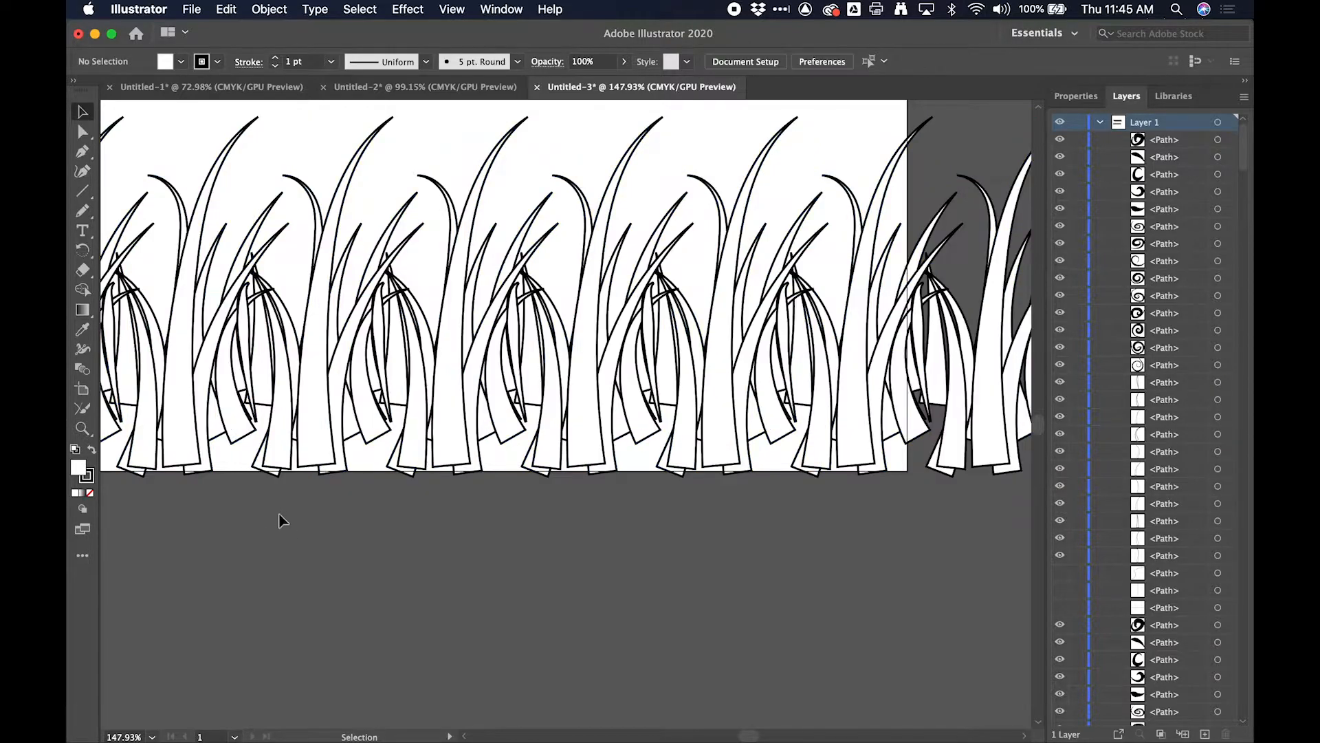
# - Reselect the whole row of grass blades and apply the width profile that tapers to a long point at one end to their strokes
pyautogui.scroll(-5, 307, 548)
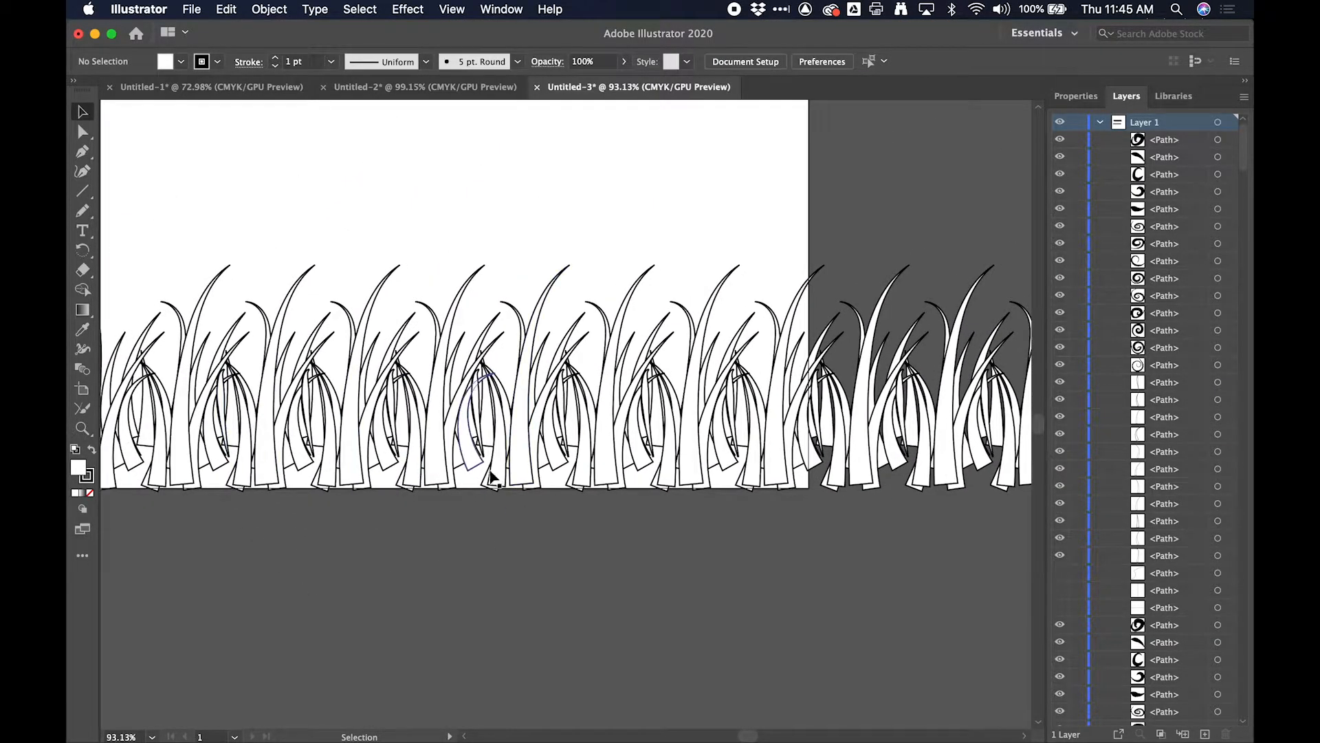
pyautogui.scroll(-4, 309, 361)
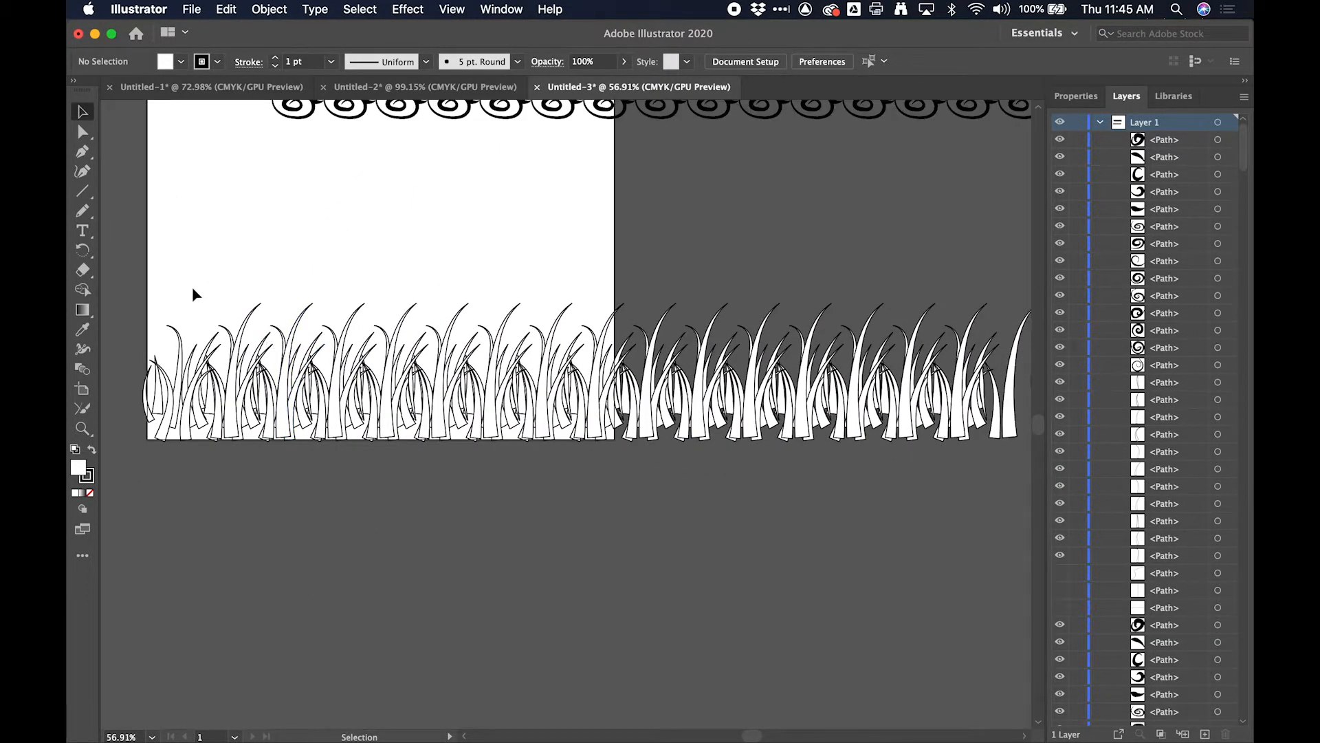
pyautogui.moveTo(133, 311); pyautogui.dragTo(964, 578)
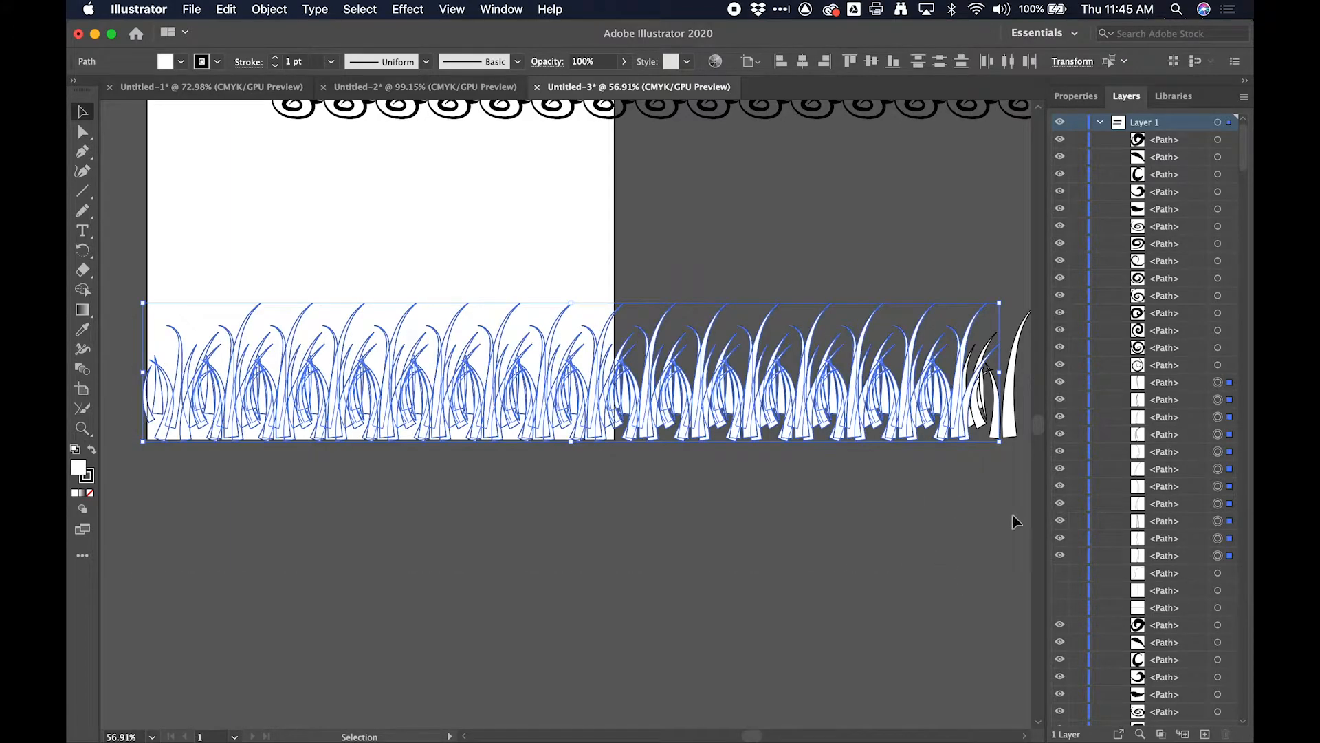
pyautogui.moveTo(932, 447); pyautogui.dragTo(178, 305)
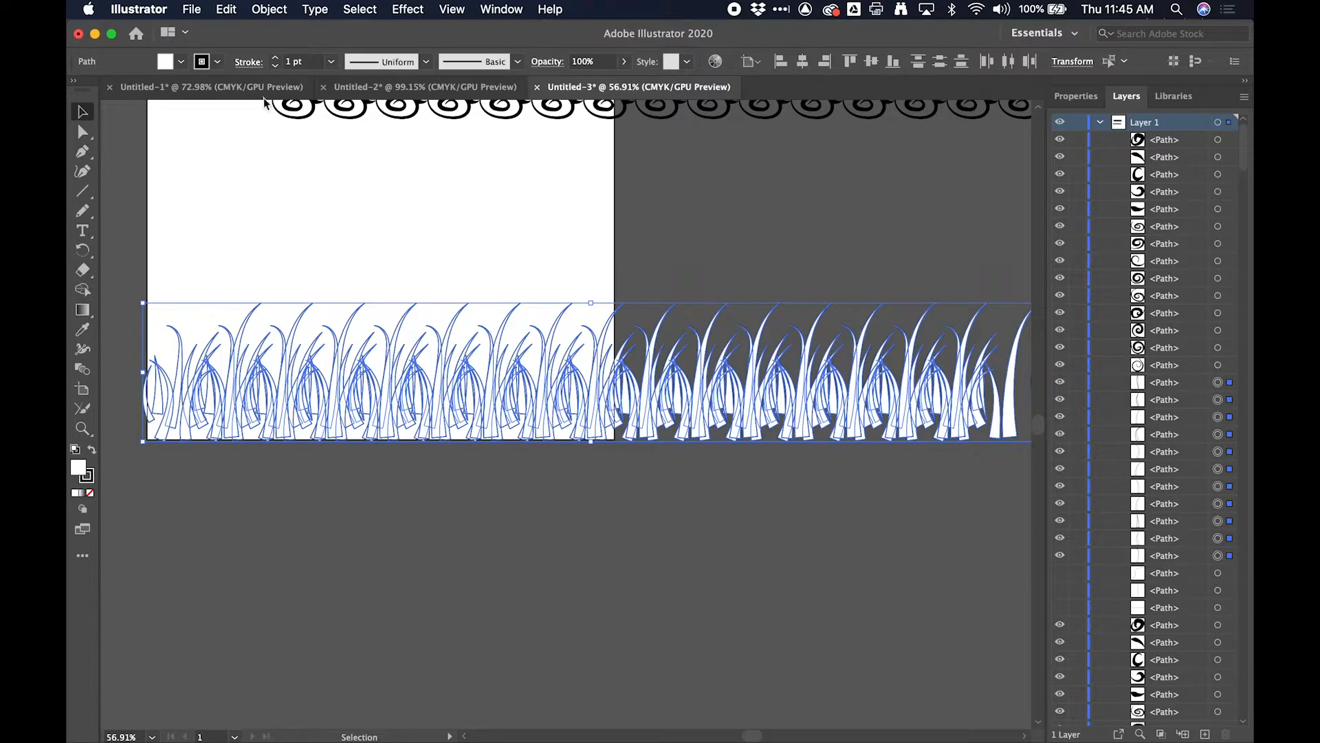
pyautogui.click(426, 63)
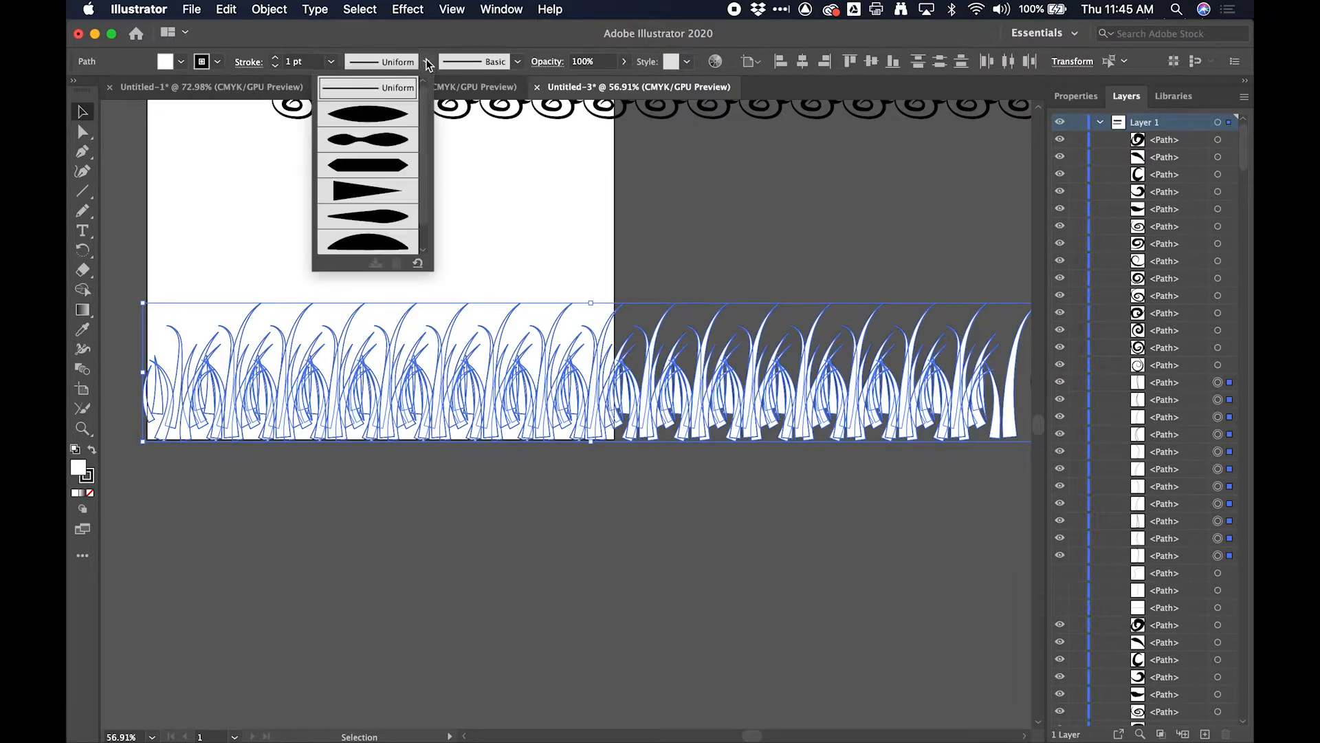
pyautogui.click(409, 218)
pyautogui.scroll(4, 310, 415)
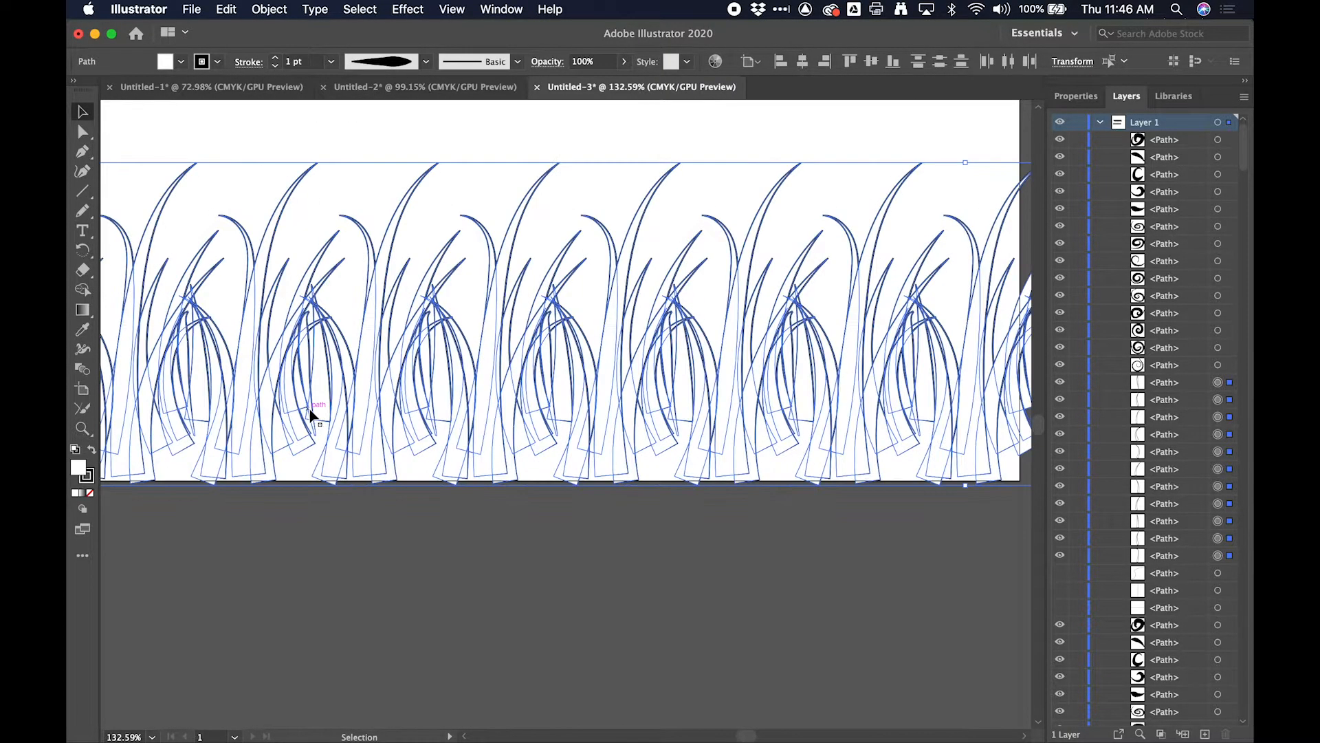
# - Set the grass strokes to 3 pt, try the width profile that pinches in the middle, and deselect the blades
pyautogui.click(276, 58)
pyautogui.click(276, 59)
pyautogui.click(427, 61)
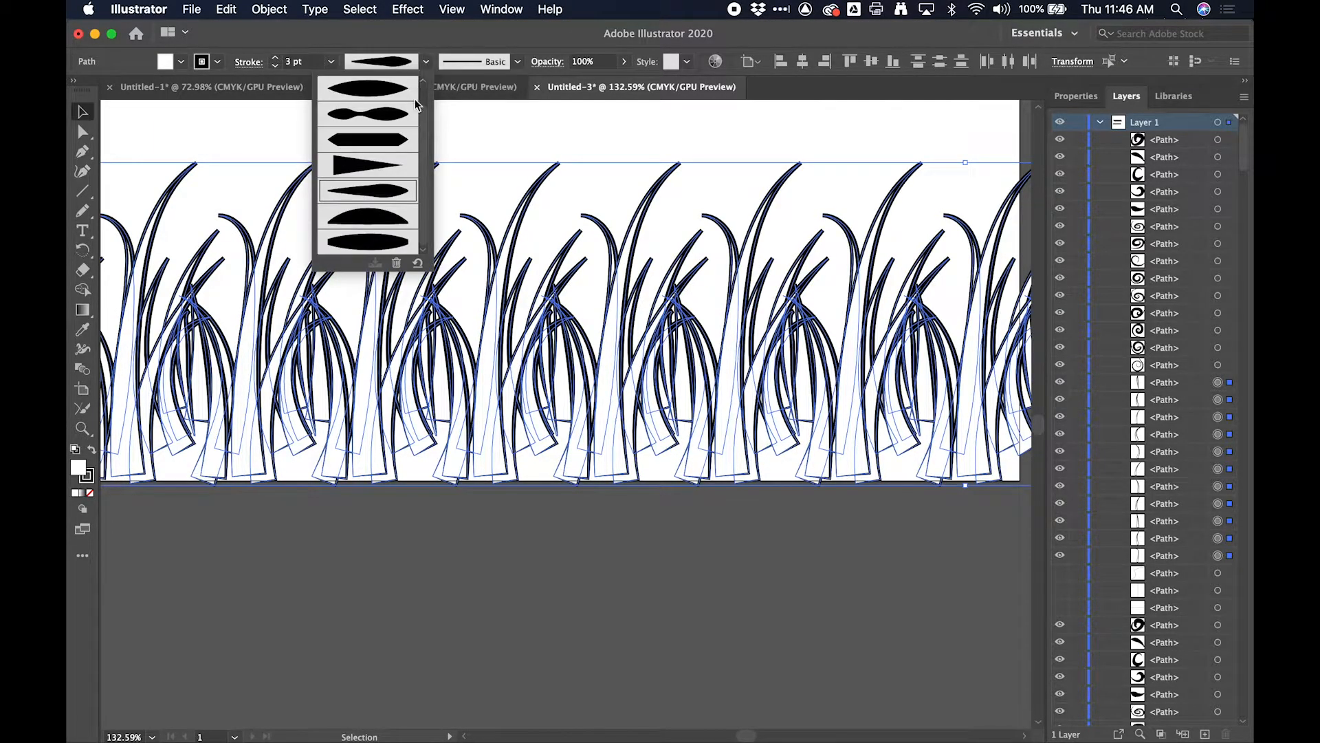
pyautogui.click(394, 242)
pyautogui.click(426, 62)
pyautogui.click(386, 123)
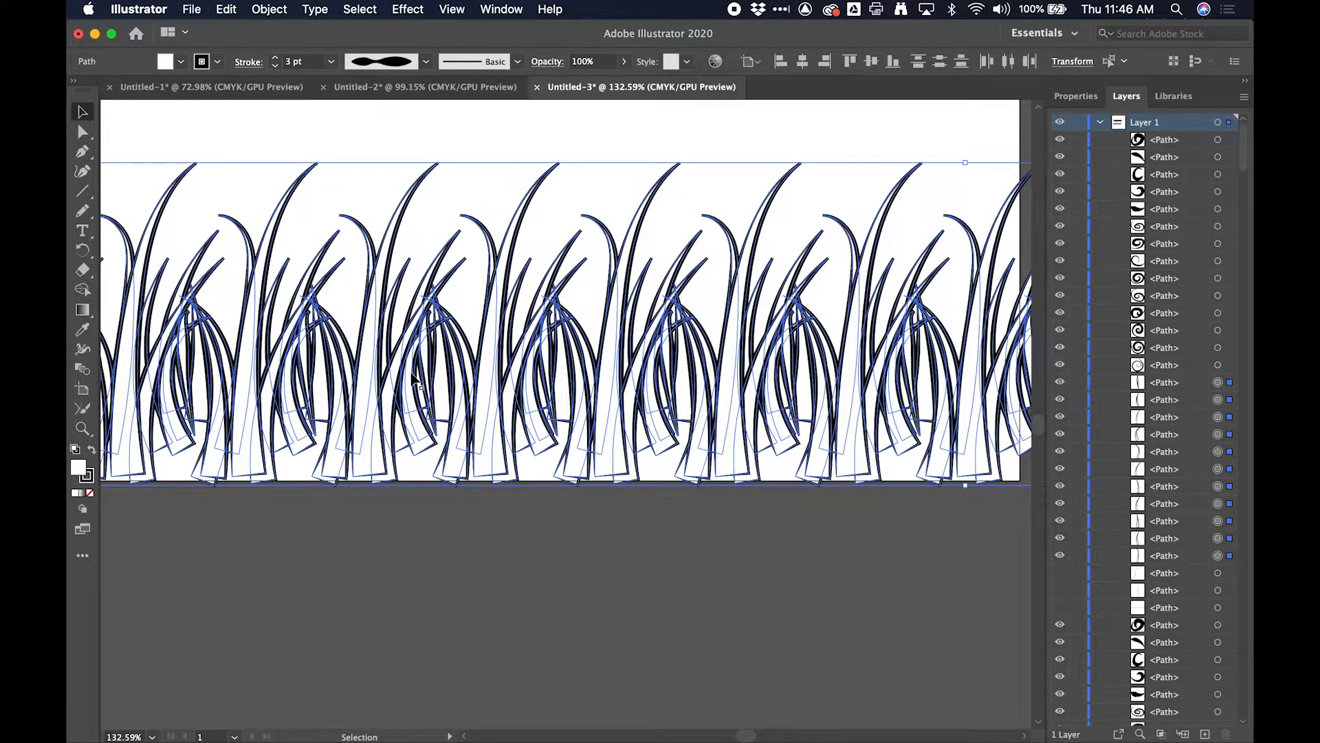
pyautogui.scroll(5, 414, 358)
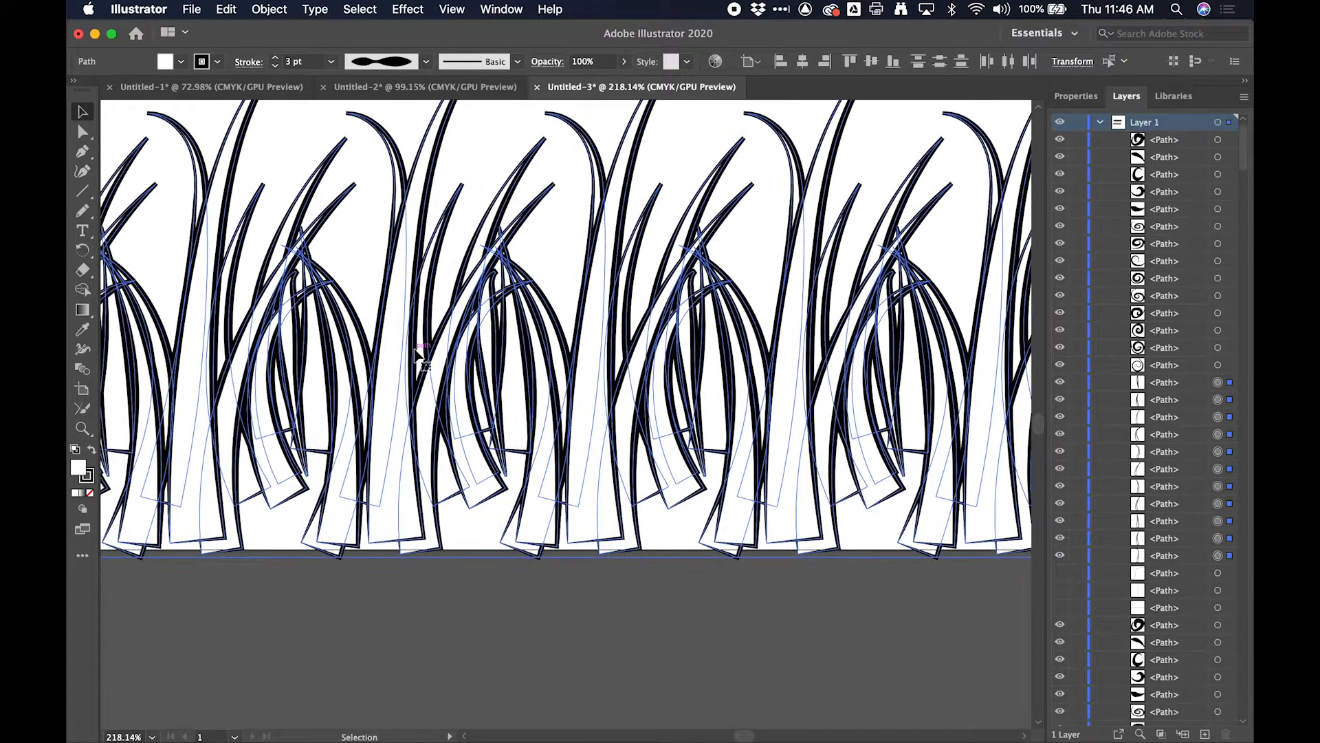
pyautogui.scroll(2, 415, 354)
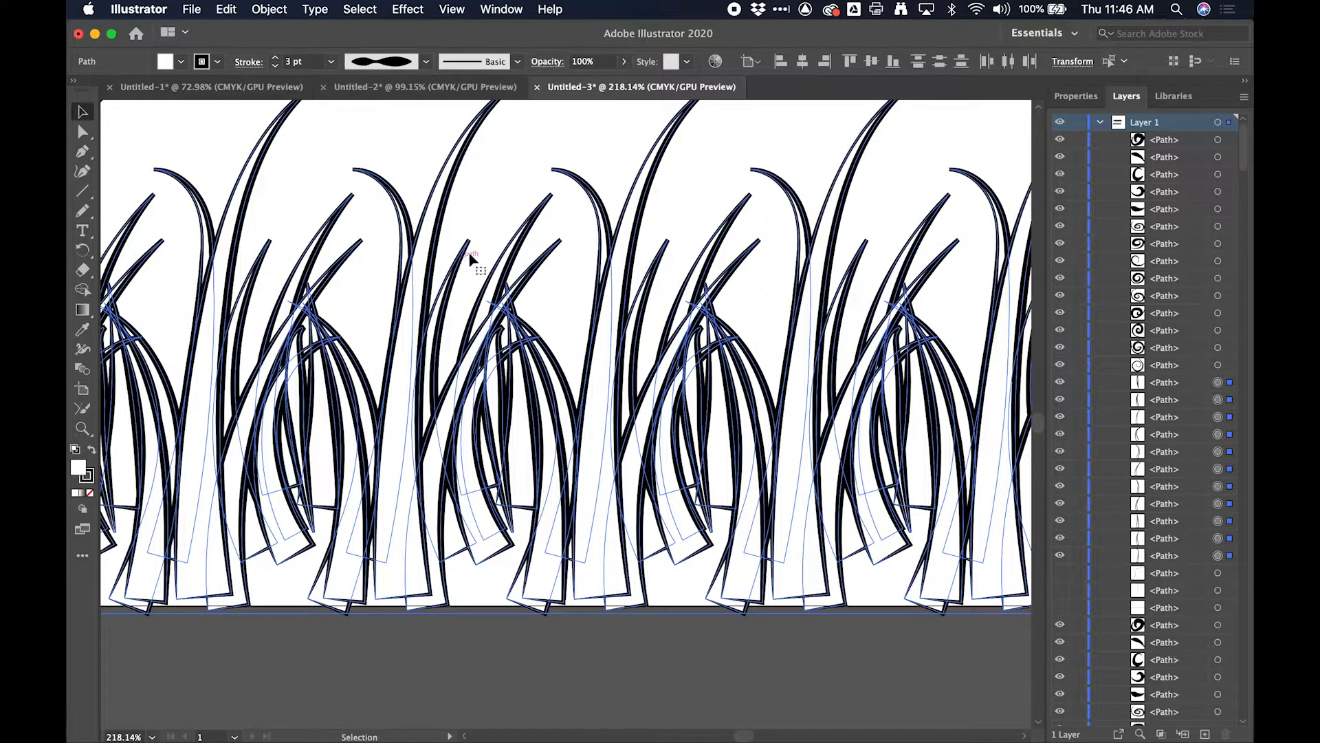
pyautogui.click(493, 212)
pyautogui.scroll(-7, 493, 212)
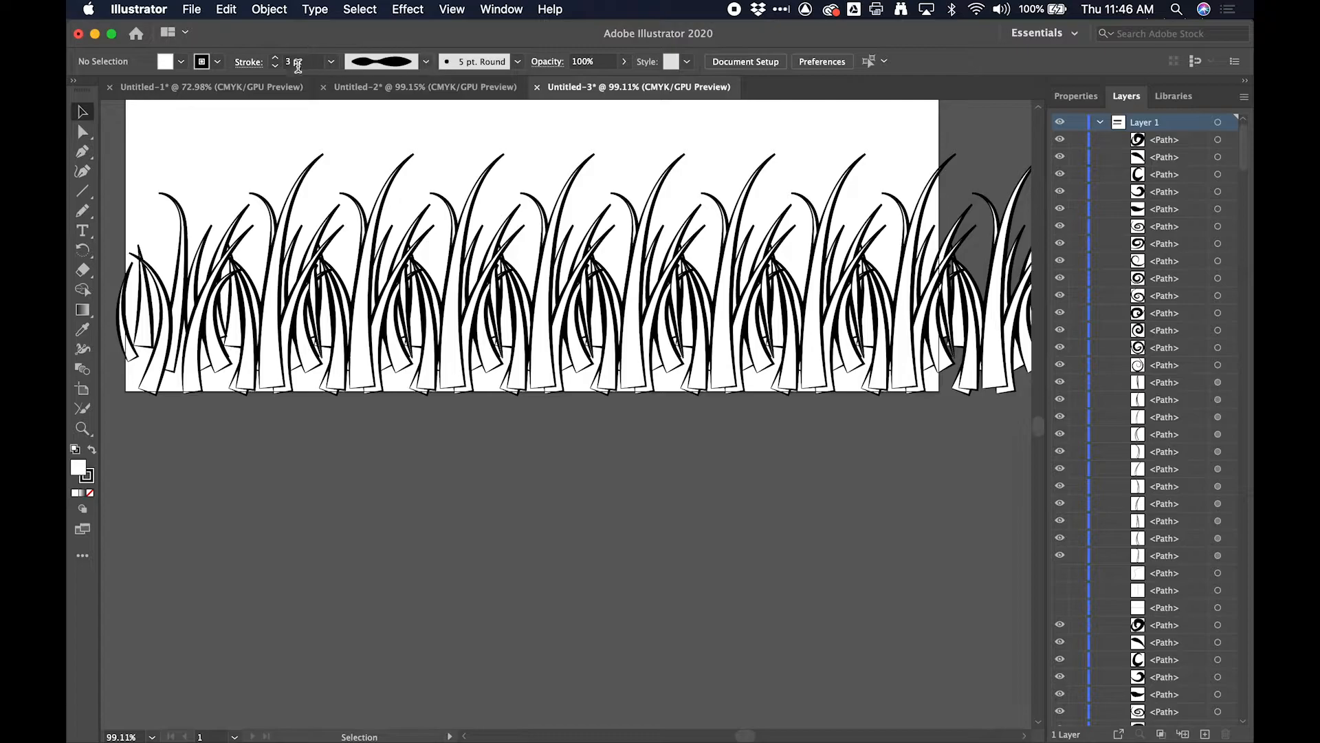
# - Reselect the entire row of grass blades, including the part that extends beyond the artboard
pyautogui.click(275, 66)
pyautogui.moveTo(237, 175); pyautogui.dragTo(910, 462)
pyautogui.hscroll(5, 921, 467)
pyautogui.scroll(1, 921, 468)
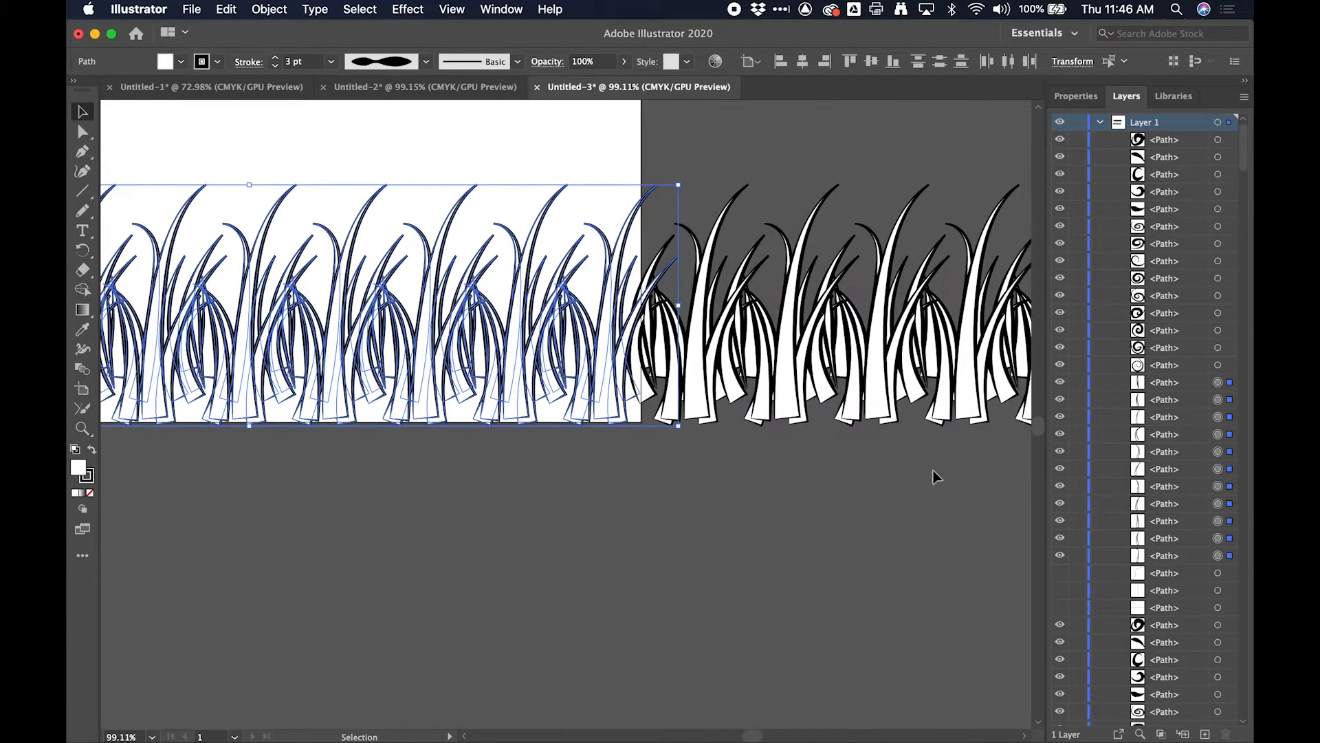
pyautogui.scroll(-5, 980, 494)
pyautogui.hscroll(3, 949, 493)
pyautogui.scroll(-1, 922, 493)
pyautogui.moveTo(995, 320)
pyautogui.mouseDown()
pyautogui.moveTo(477, 454)
pyautogui.moveTo(374, 433)
pyautogui.moveTo(385, 437)
pyautogui.mouseUp()
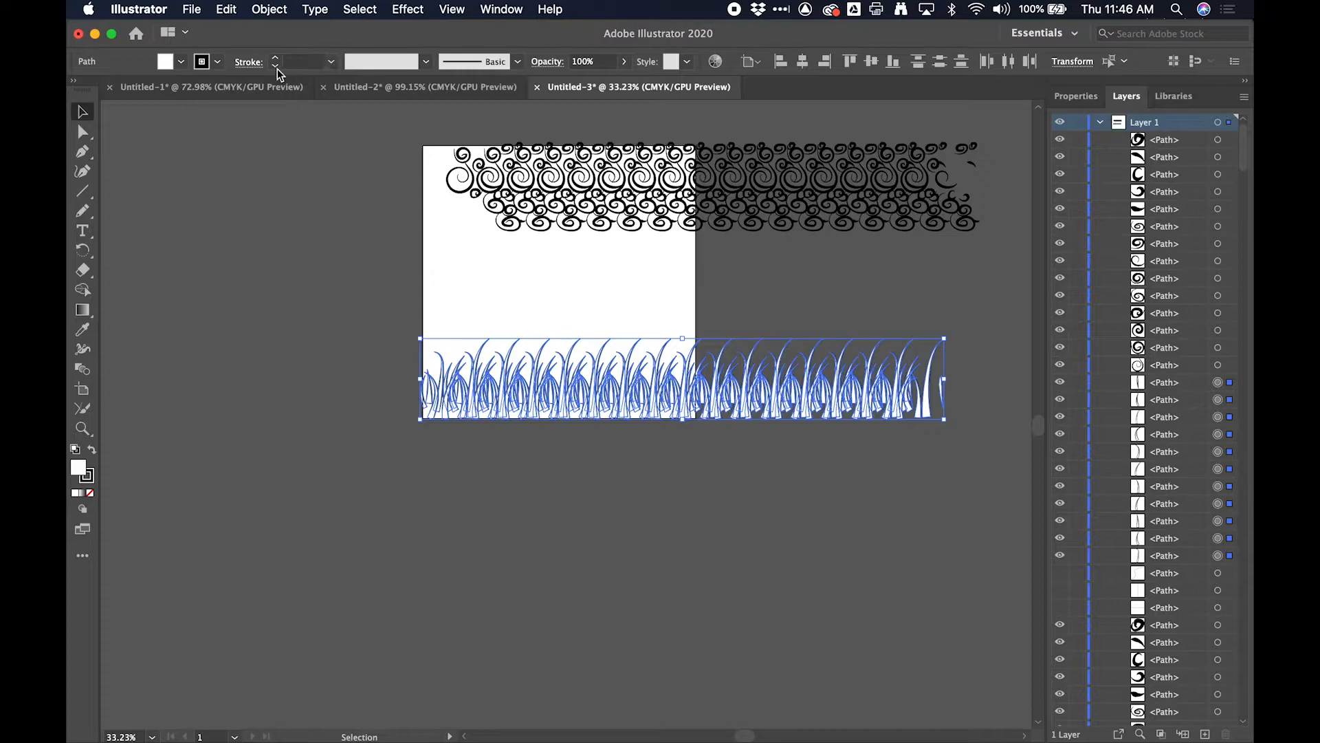
pyautogui.scroll(10, 481, 272)
pyautogui.scroll(-8, 481, 272)
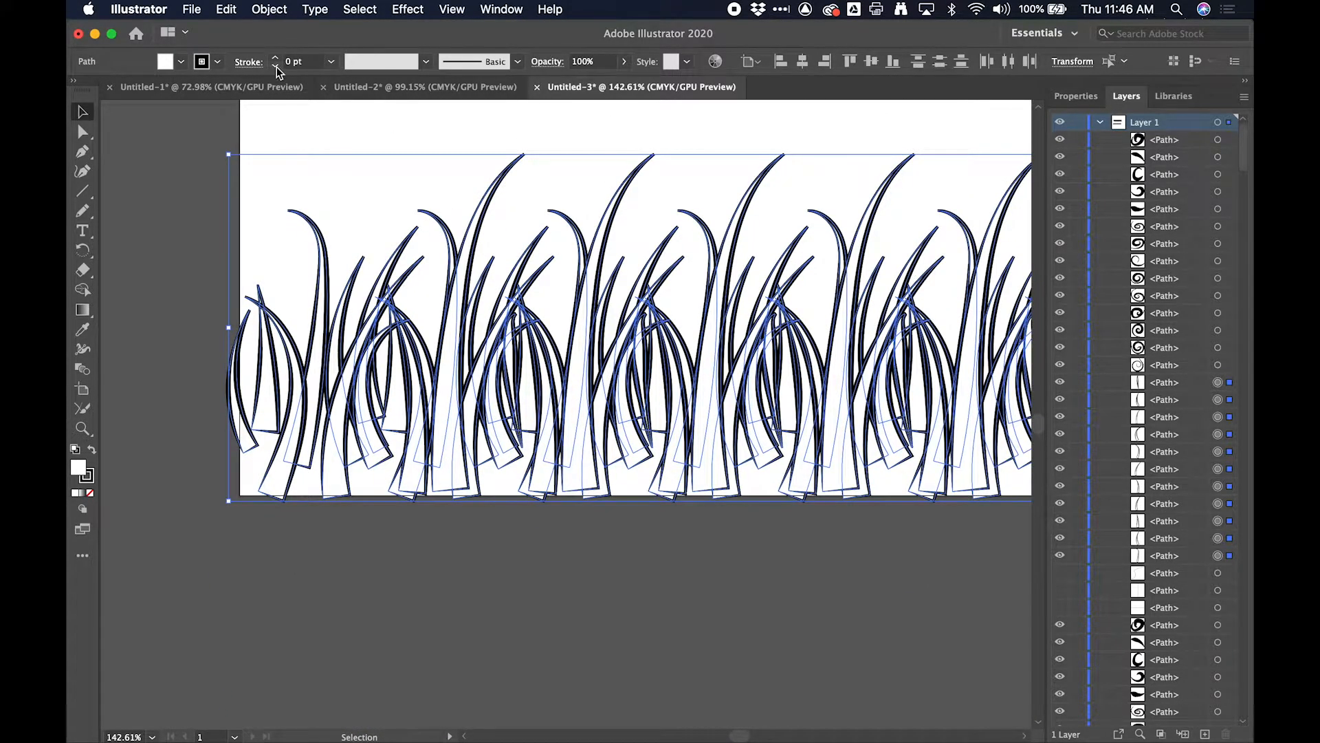
# - Give the selected grass blades a 2 pt stroke with the Uniform width profile and deselect them
pyautogui.click(278, 62)
pyautogui.click(278, 60)
pyautogui.click(278, 60)
pyautogui.click(278, 60)
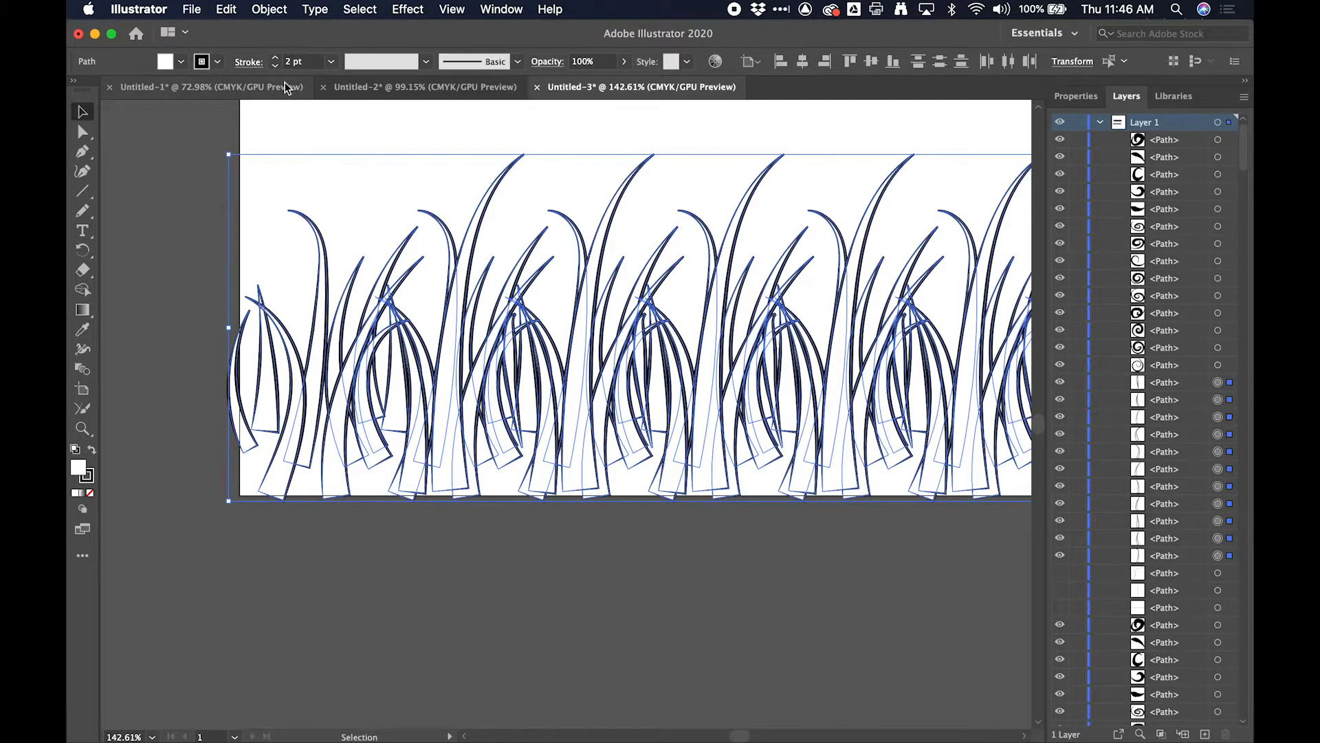
pyautogui.click(426, 63)
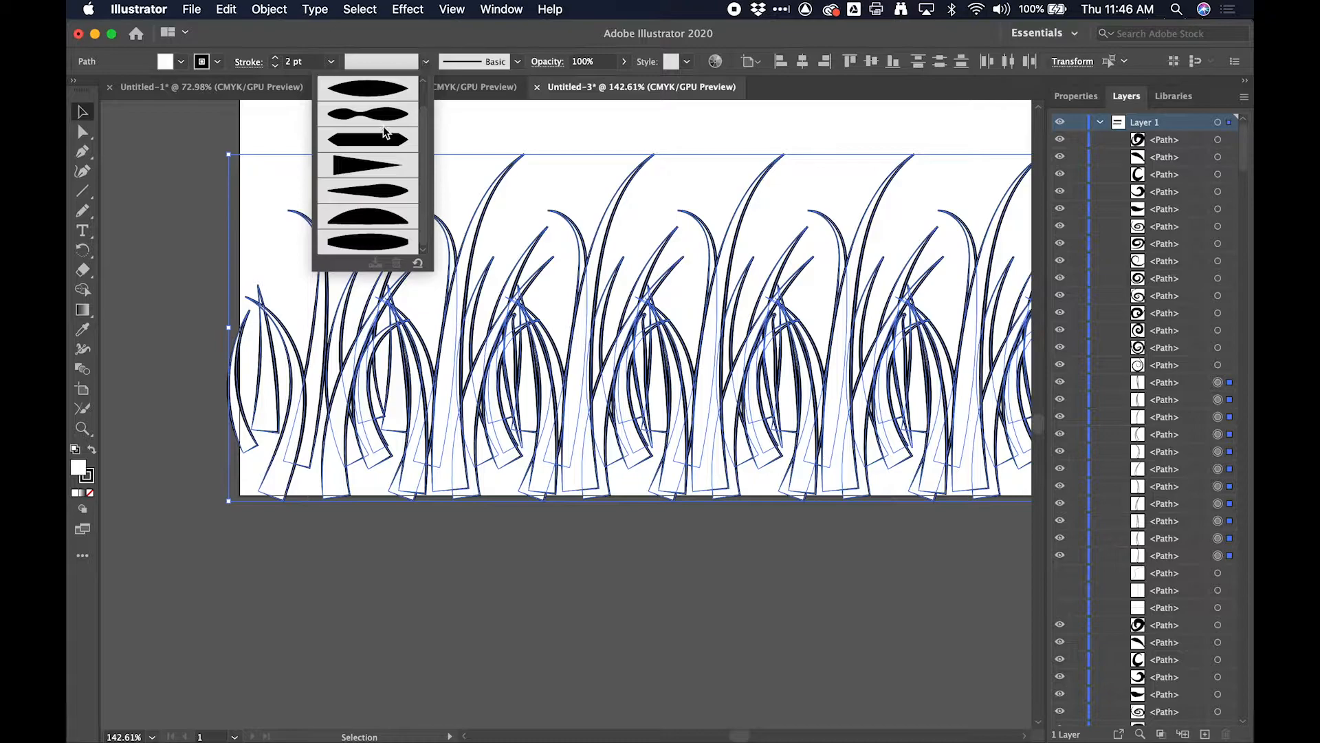
pyautogui.click(381, 76)
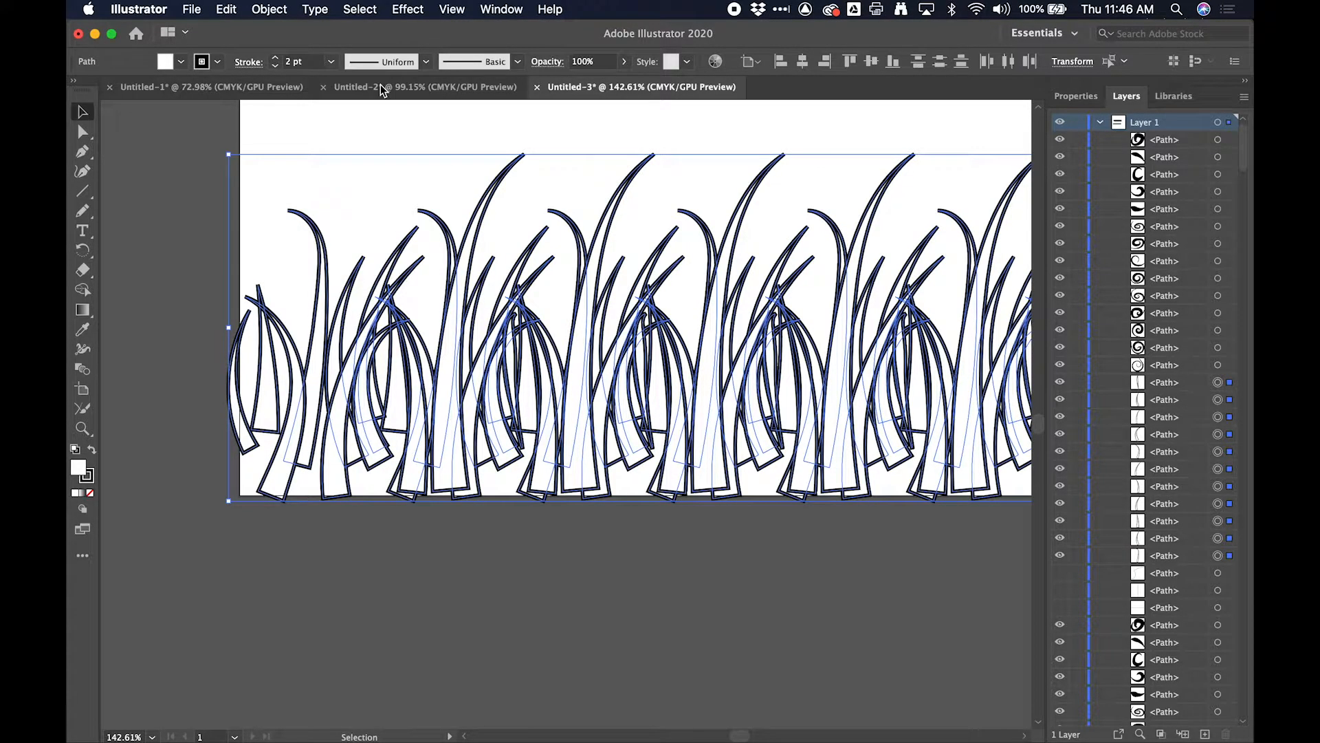
pyautogui.click(276, 66)
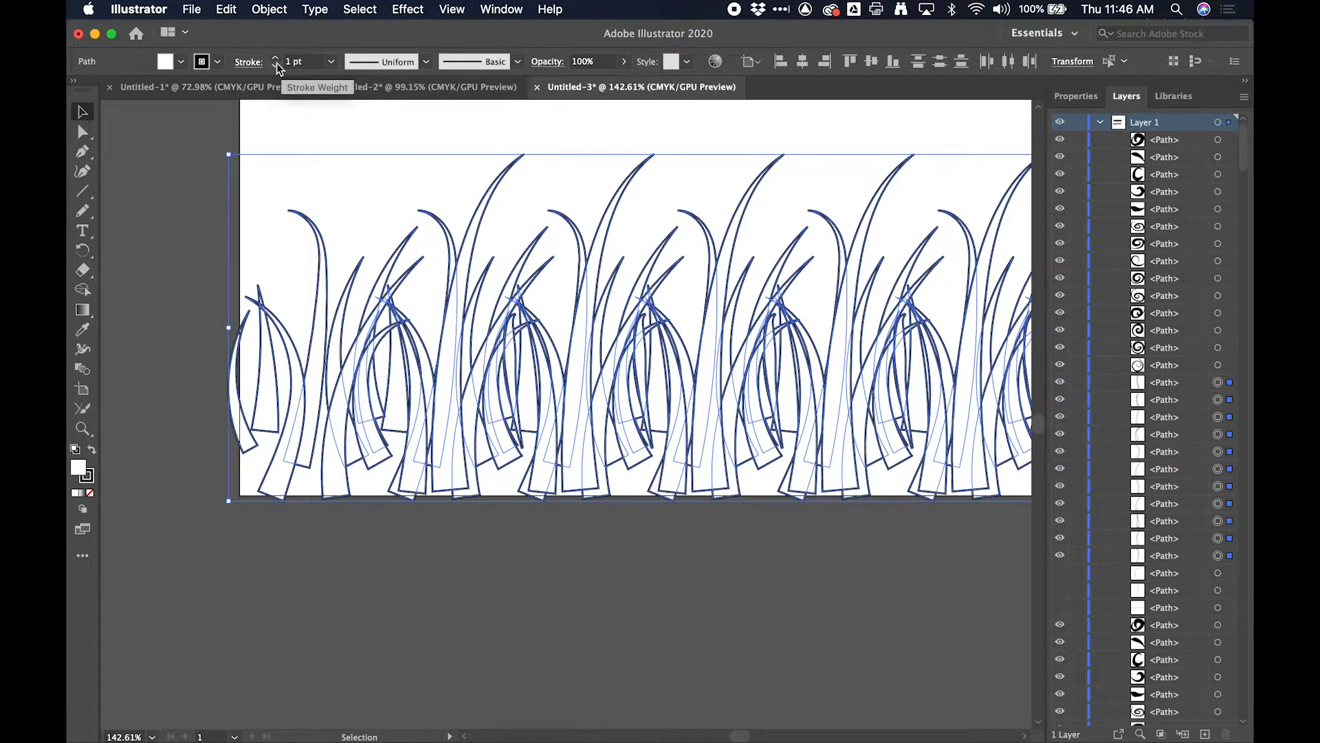
pyautogui.click(276, 58)
pyautogui.click(177, 141)
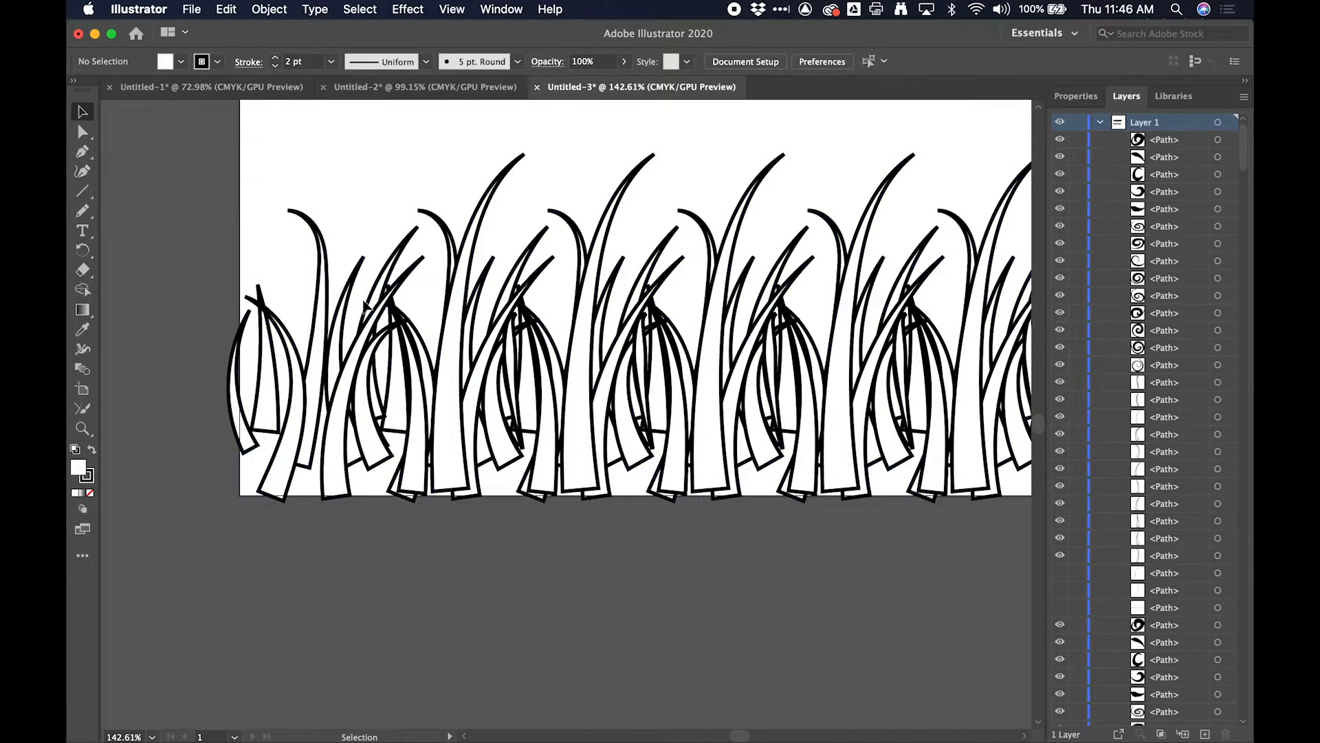
# - Collapse Layer 1's contents, then select the whole row of grass blades and group it
pyautogui.scroll(-8, 363, 416)
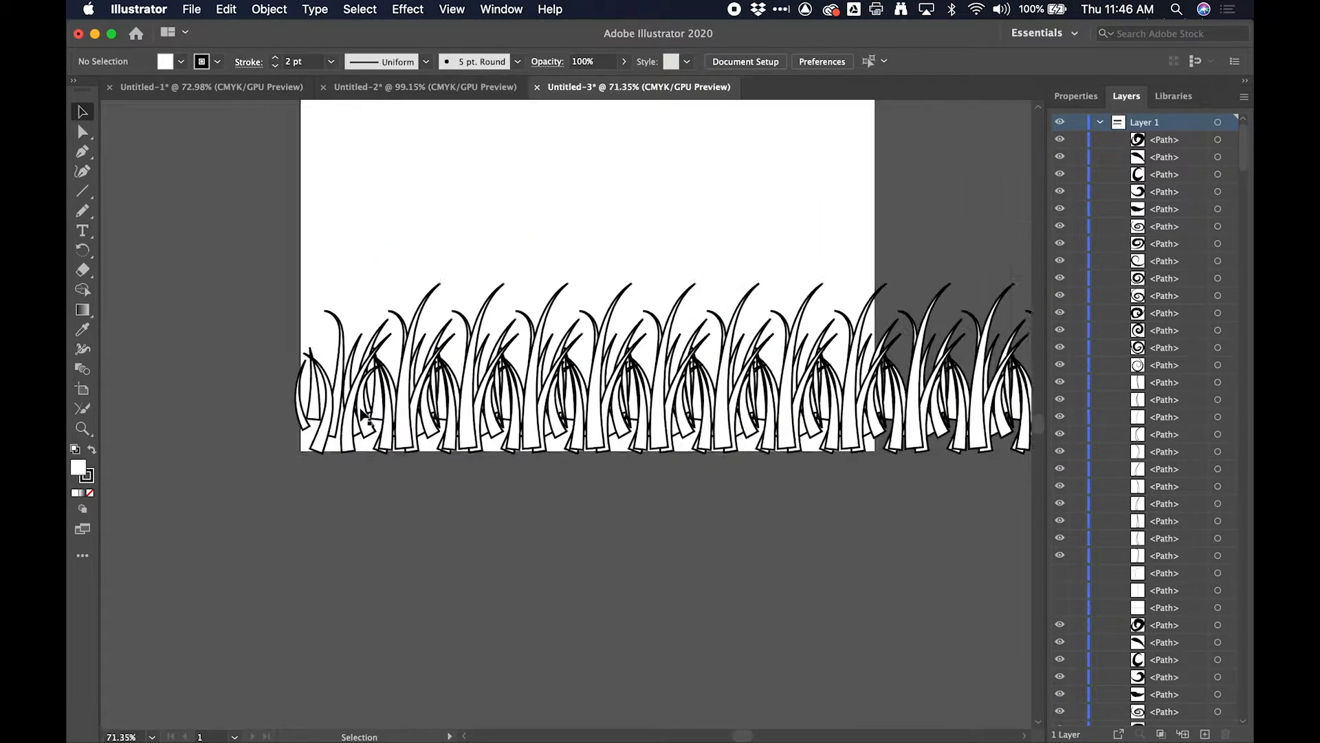
pyautogui.scroll(8, 516, 286)
pyautogui.scroll(5, 515, 286)
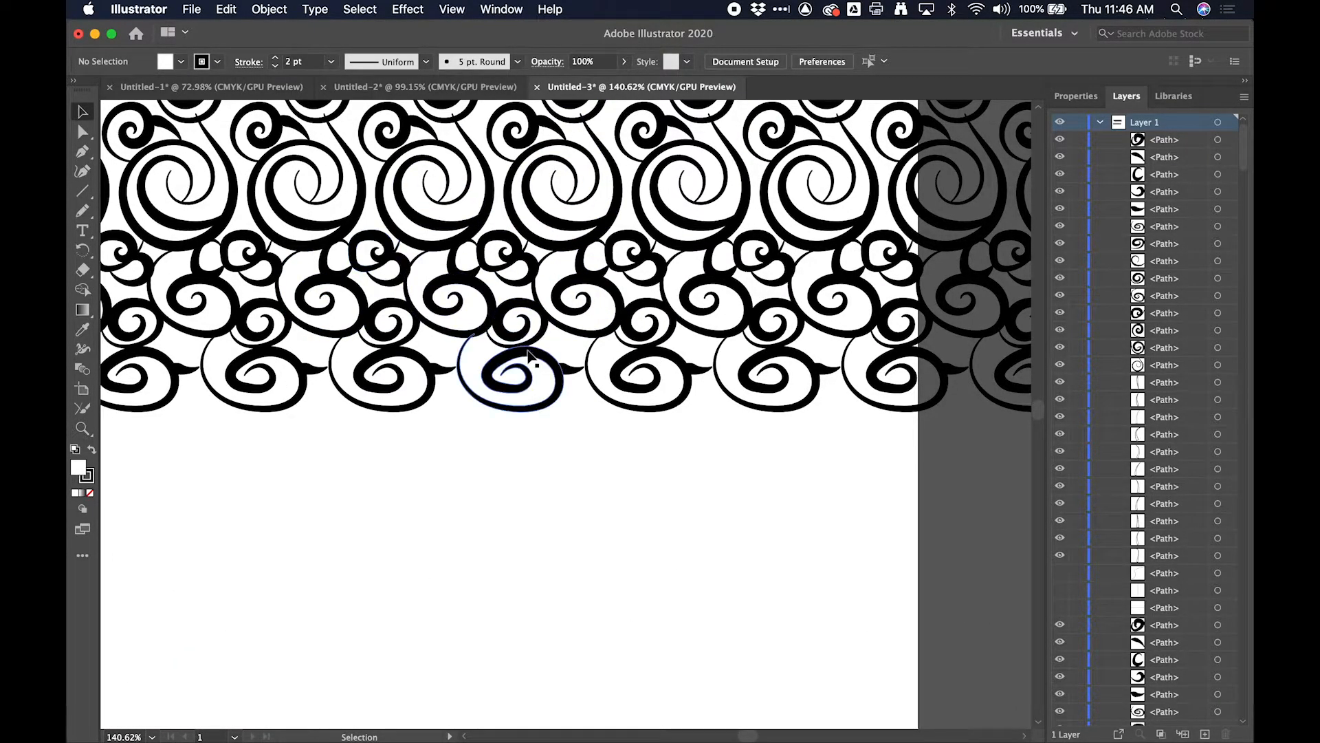
pyautogui.scroll(-6, 528, 353)
pyautogui.scroll(-1, 527, 358)
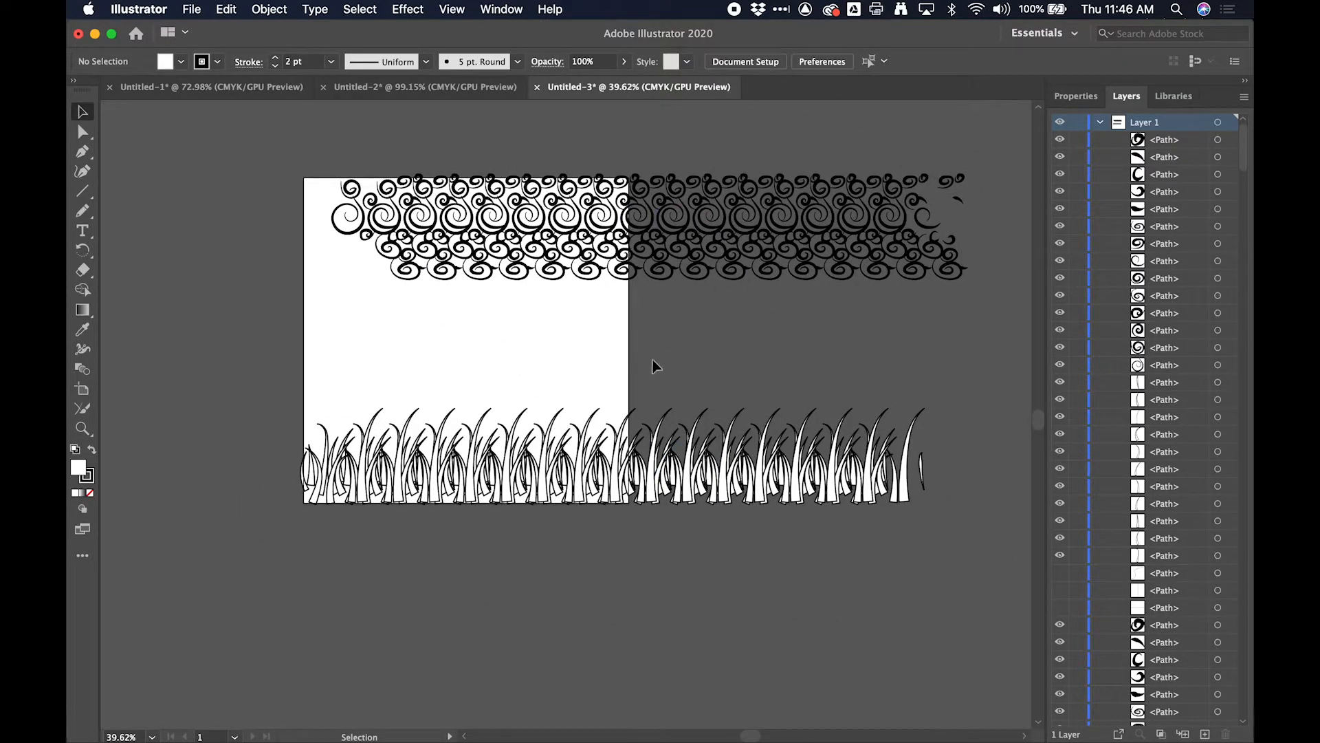
pyautogui.click(1101, 122)
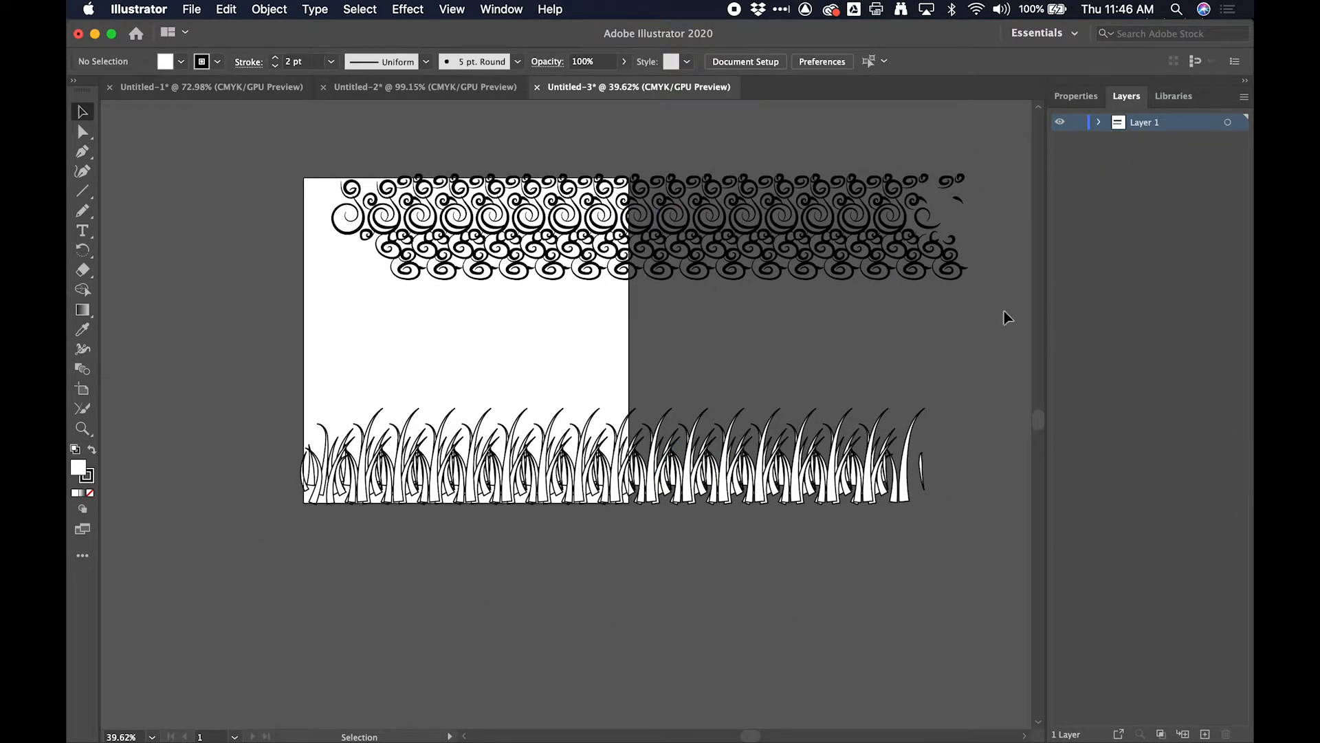
pyautogui.moveTo(951, 397); pyautogui.dragTo(264, 545)
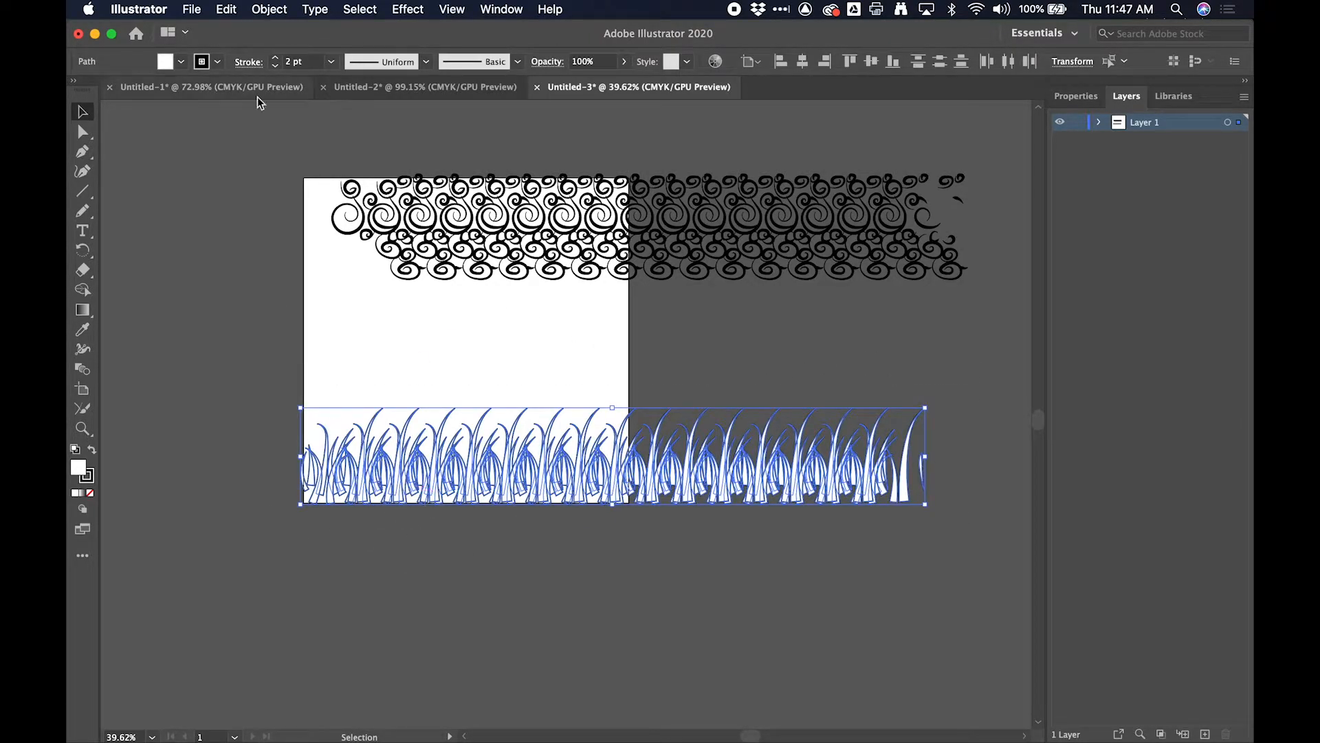
pyautogui.click(277, 6)
pyautogui.click(278, 86)
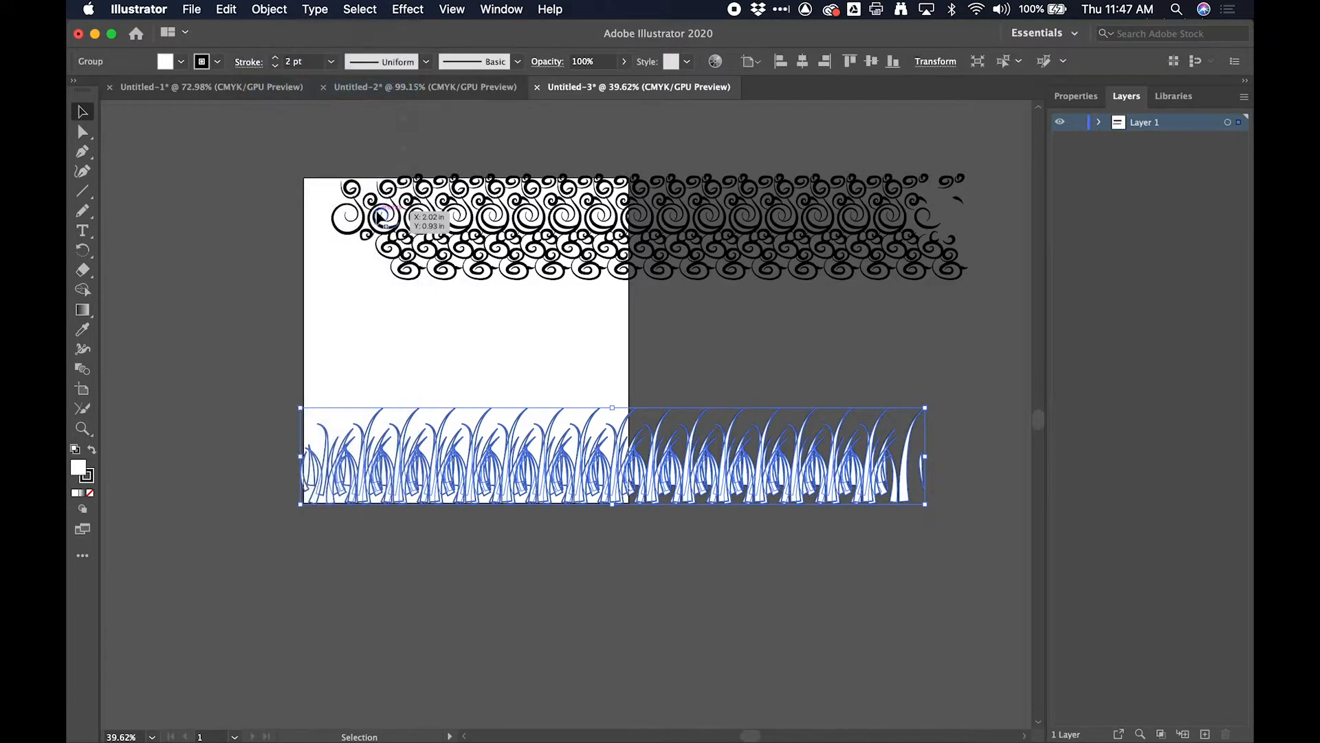
# - Select the band of spirals across the artboard's upper part and group it
pyautogui.moveTo(947, 329); pyautogui.dragTo(226, 176)
pyautogui.click(279, 9)
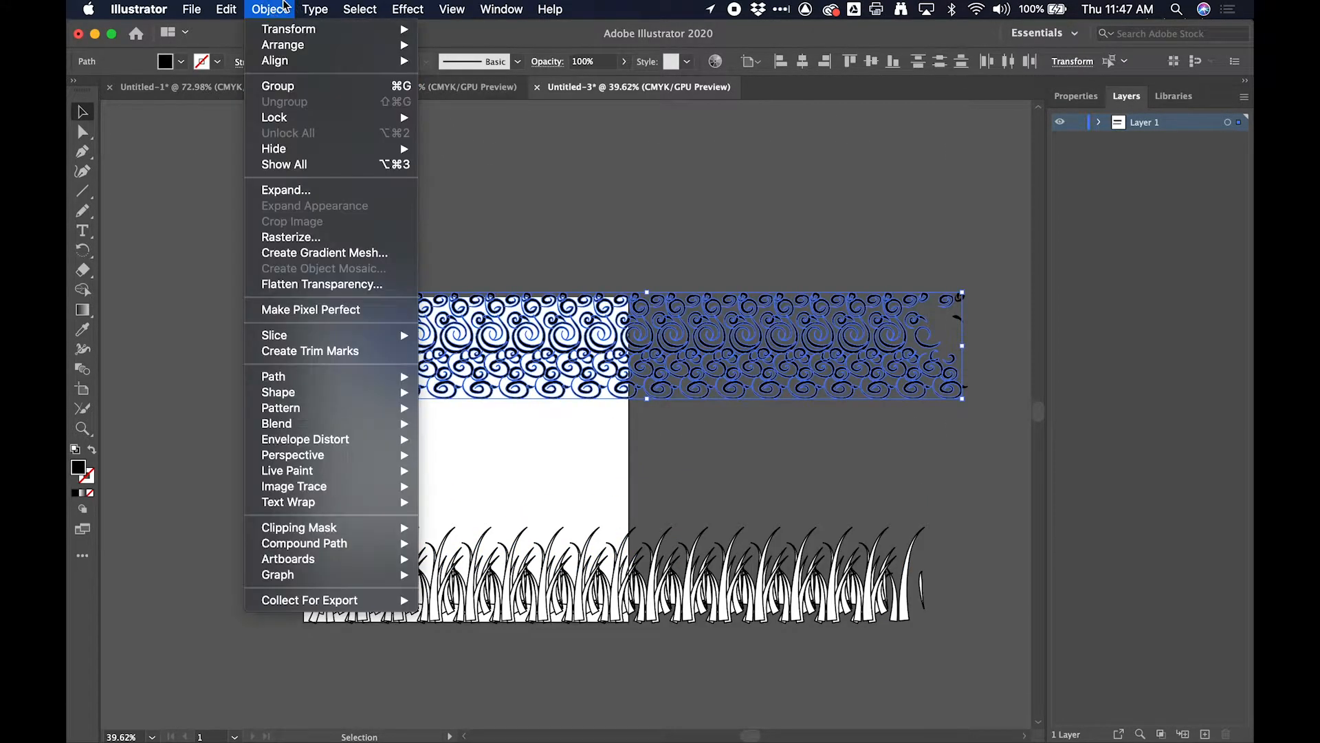
pyautogui.click(299, 87)
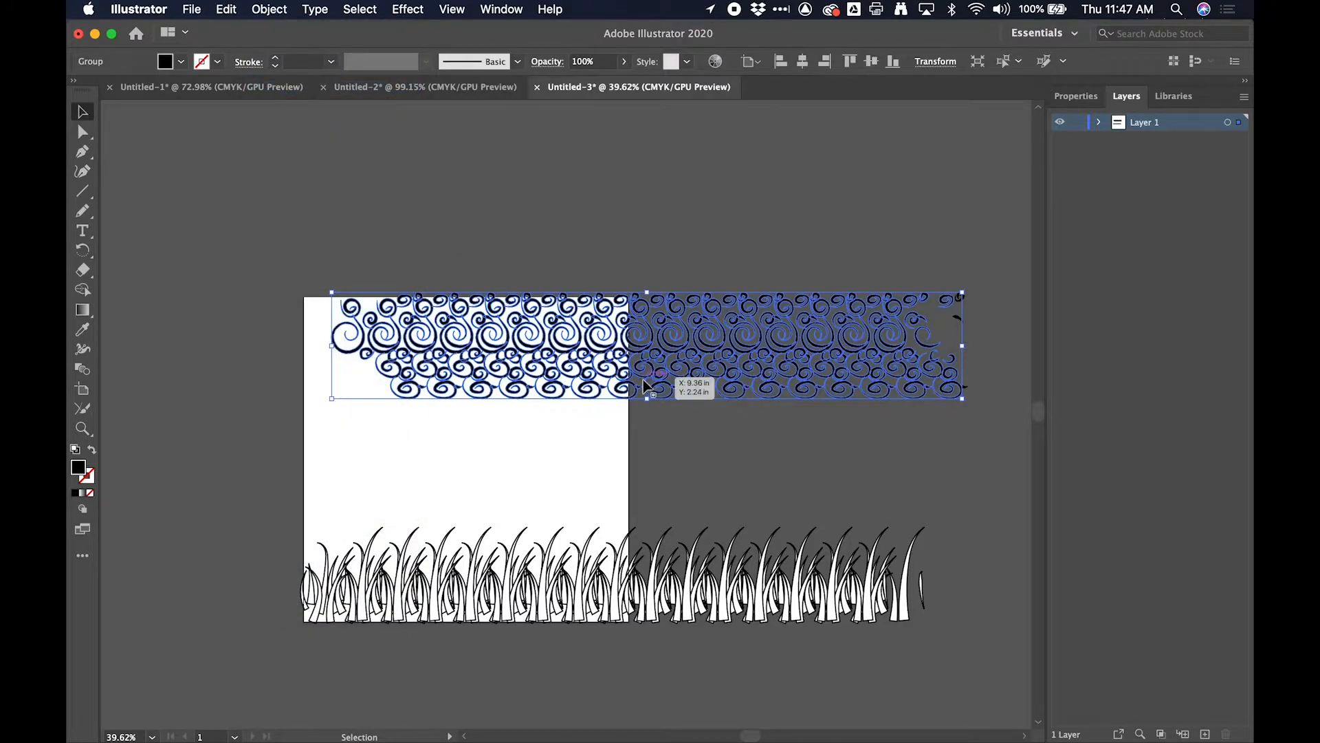
# - Shift the spiral group left to fill the artboard's width, and move the grass group left and slightly up
pyautogui.moveTo(643, 378); pyautogui.dragTo(526, 378)
pyautogui.click(603, 569)
pyautogui.moveTo(603, 569); pyautogui.dragTo(505, 538)
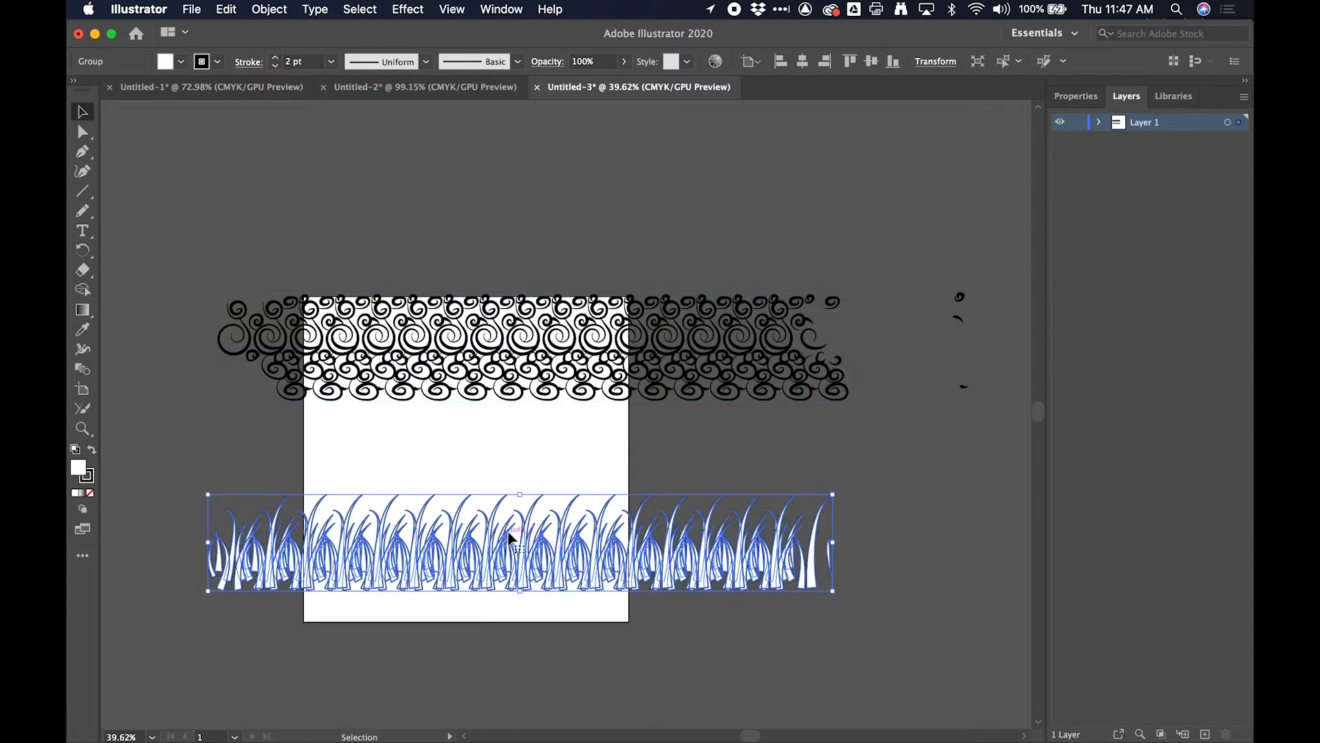
# - Copy the grass group and switch to the Untitled-1 document with the elephants
pyautogui.scroll(-2, 516, 540)
pyautogui.hscroll(-1, 515, 540)
pyautogui.click(580, 319)
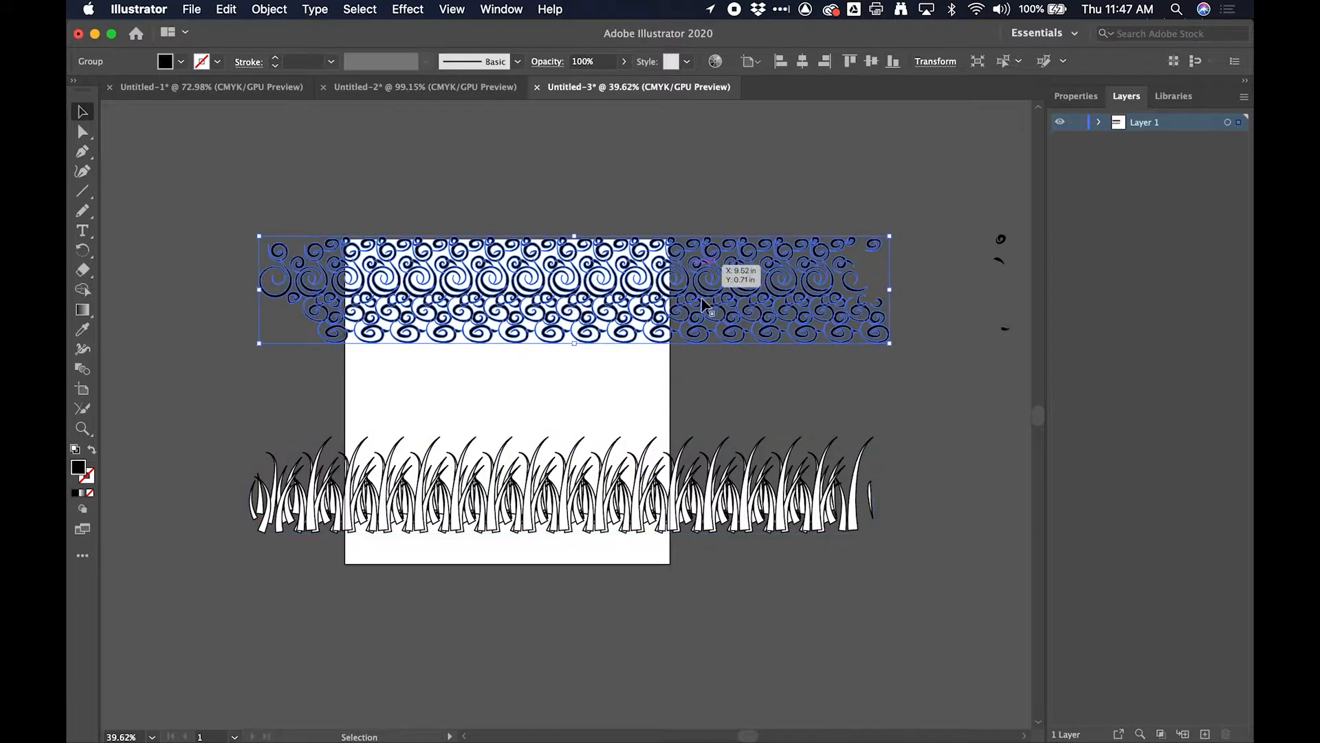
pyautogui.click(568, 505)
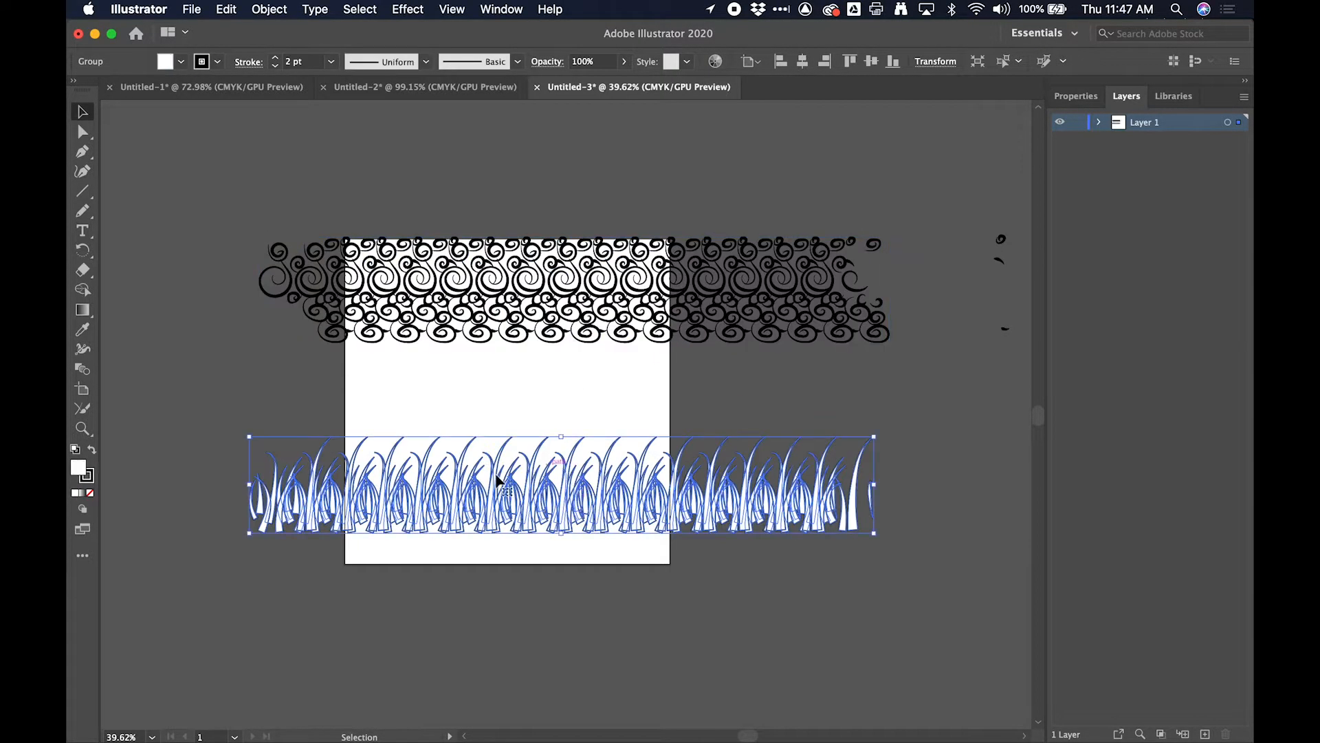
pyautogui.click(226, 9)
pyautogui.click(228, 9)
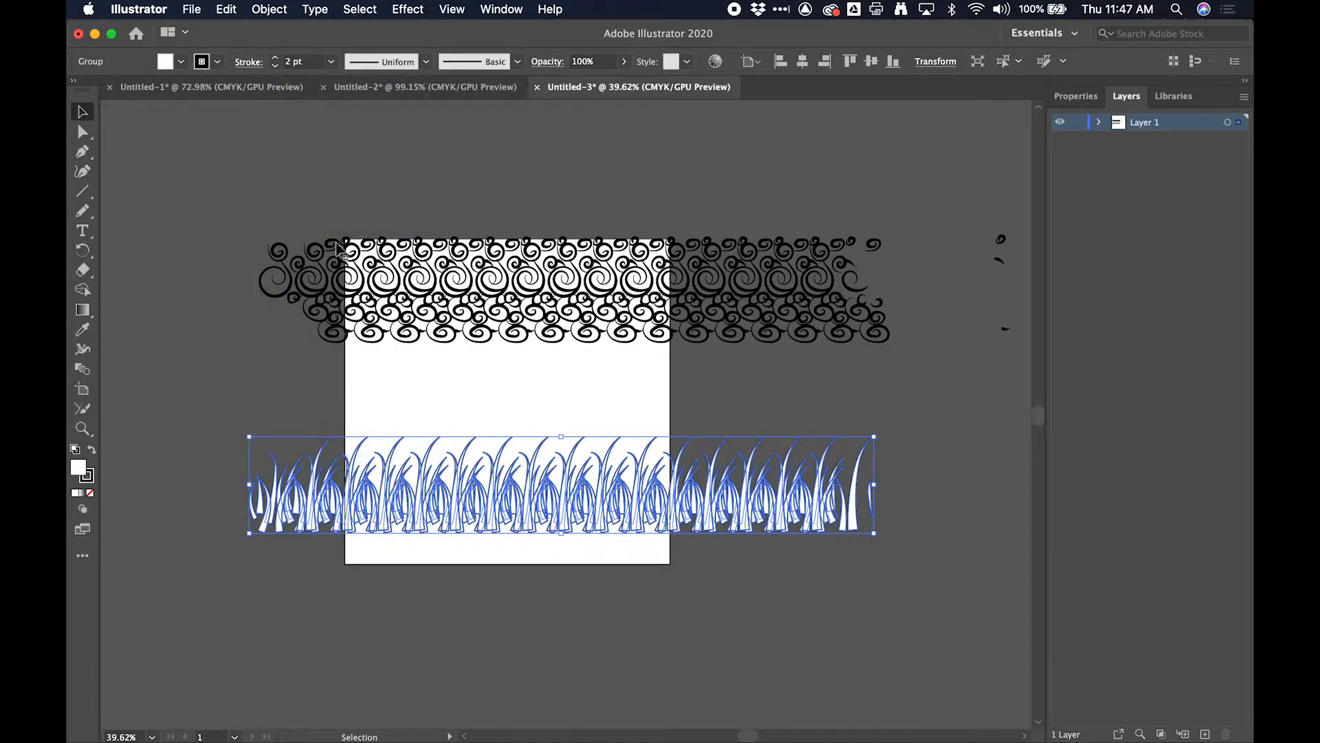
pyautogui.click(301, 88)
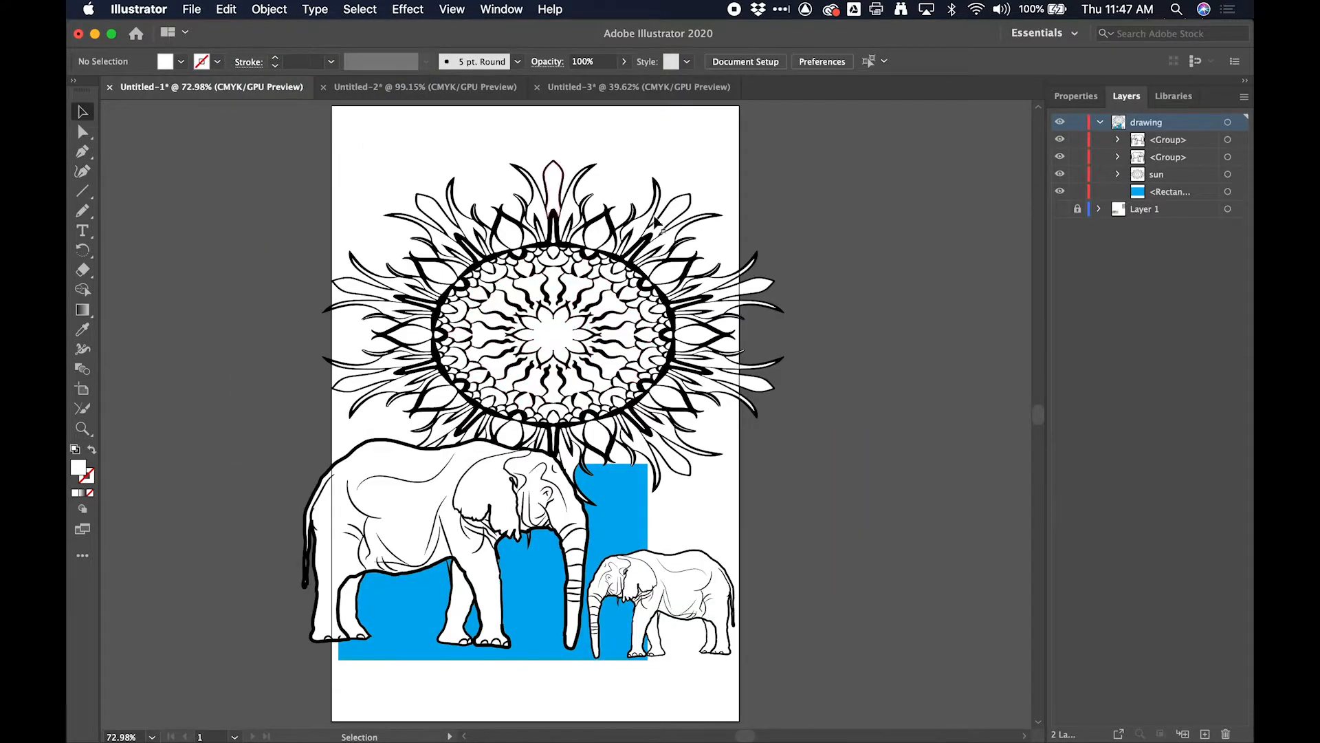
# - Paste the grass group into the elephant drawing and move it down over the elephants' feet
pyautogui.scroll(-4, 563, 364)
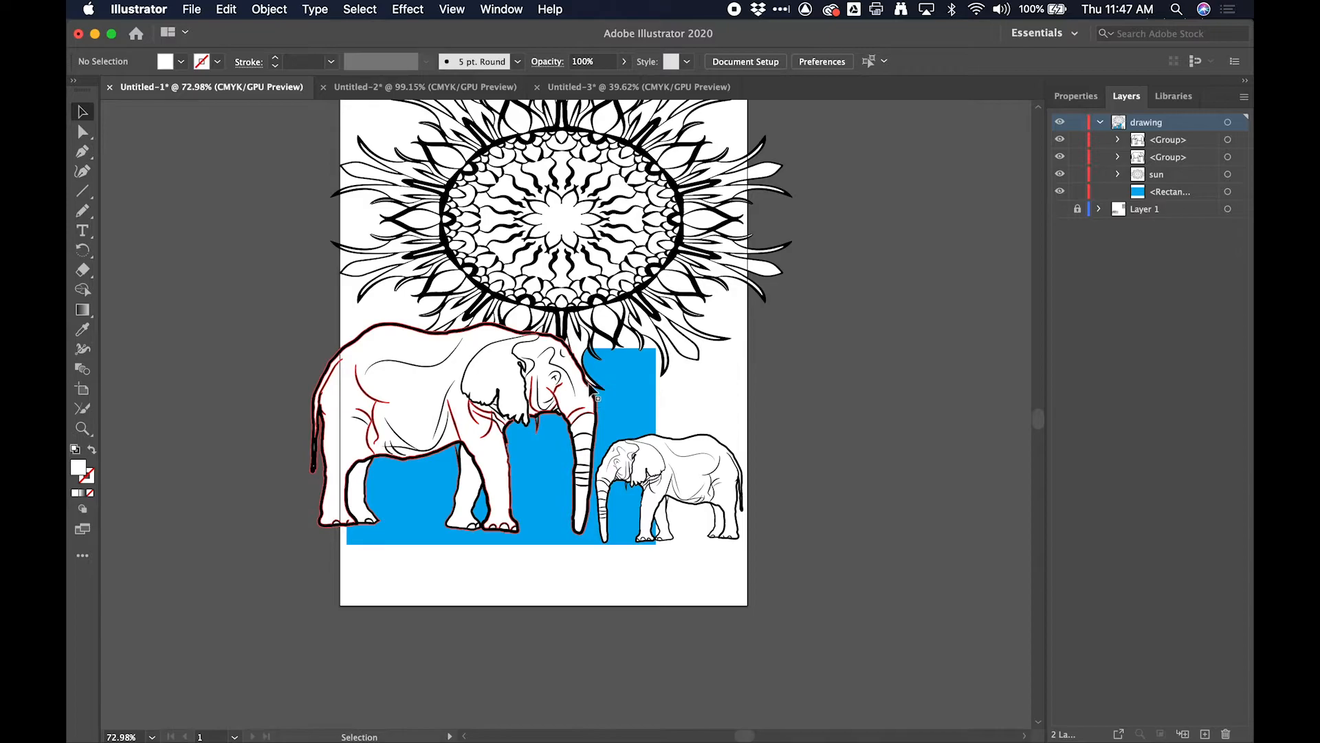
pyautogui.press('super+v')
pyautogui.moveTo(659, 483); pyautogui.dragTo(658, 600)
pyautogui.scroll(-5, 588, 544)
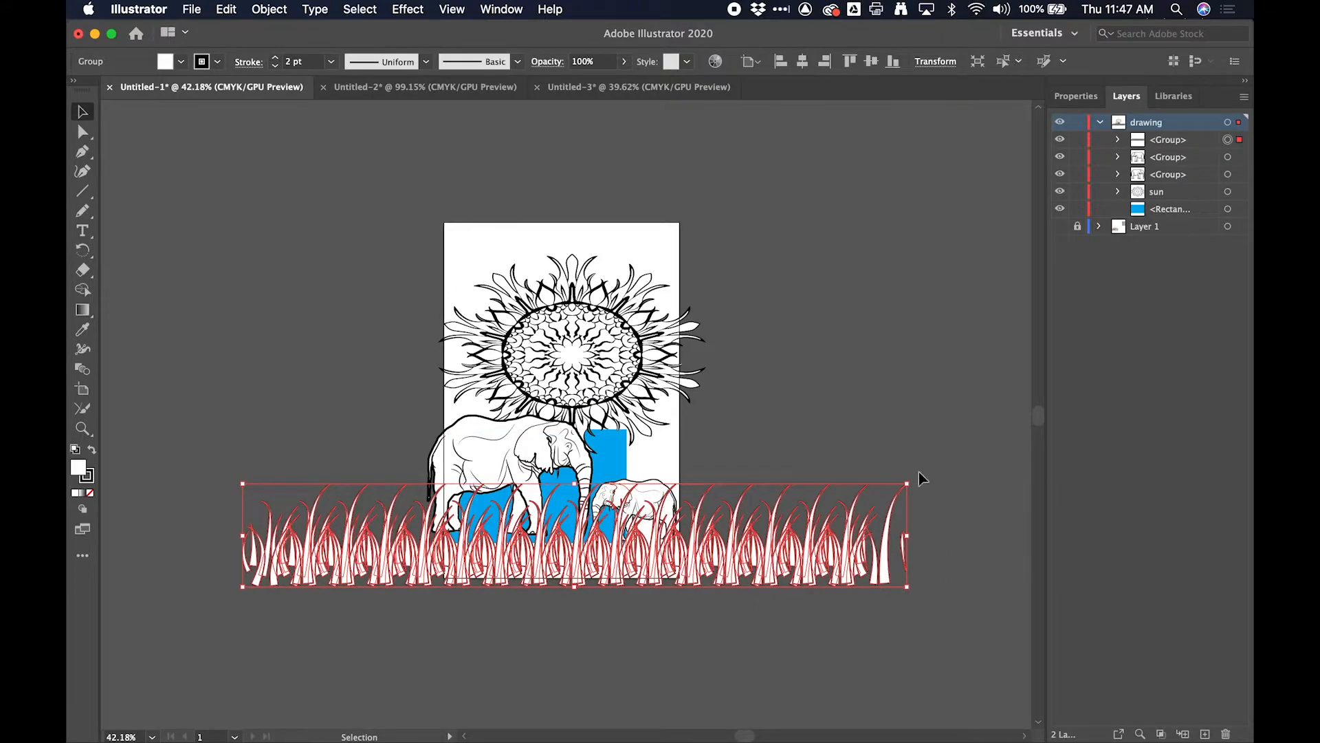
# - Enlarge the grass group proportionally so it extends well past both sides of the artboard, and nudge it into place
pyautogui.click(829, 450)
pyautogui.click(719, 547)
pyautogui.scroll(-7, 242, 485)
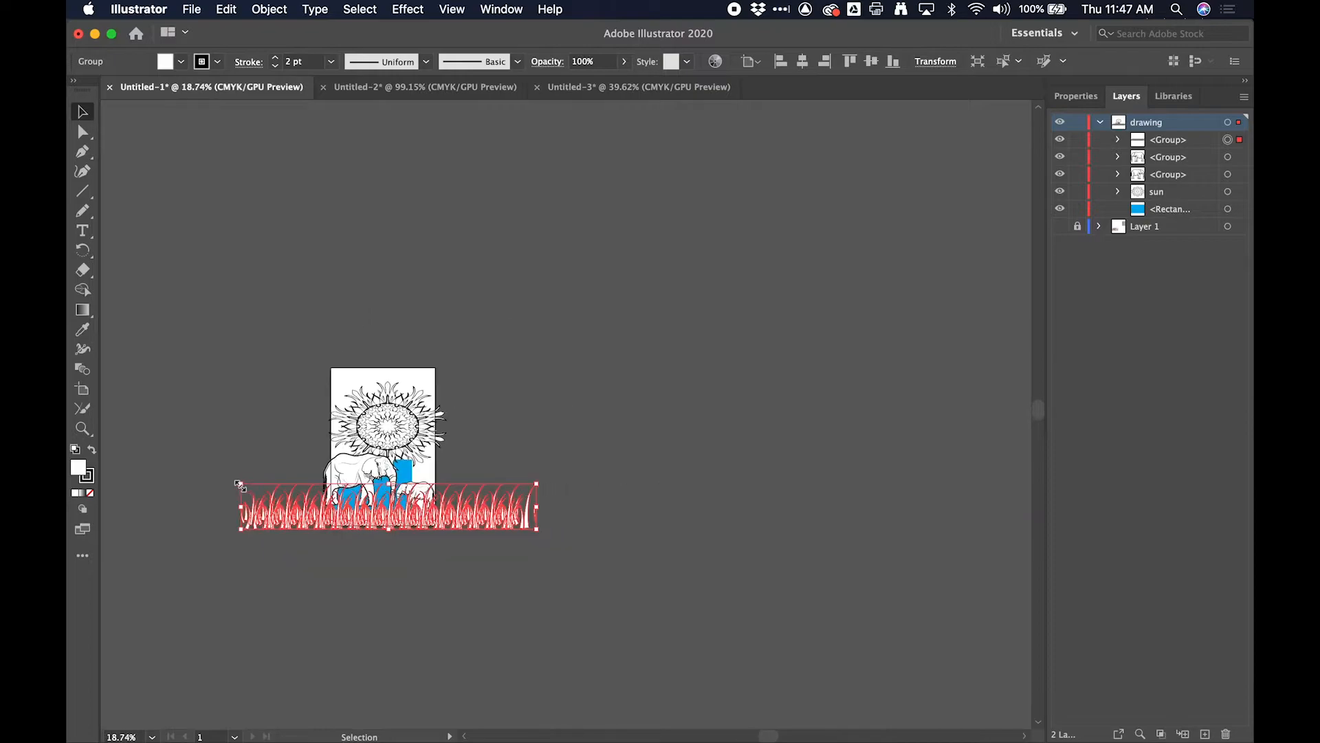
pyautogui.moveTo(537, 481); pyautogui.dragTo(783, 349)
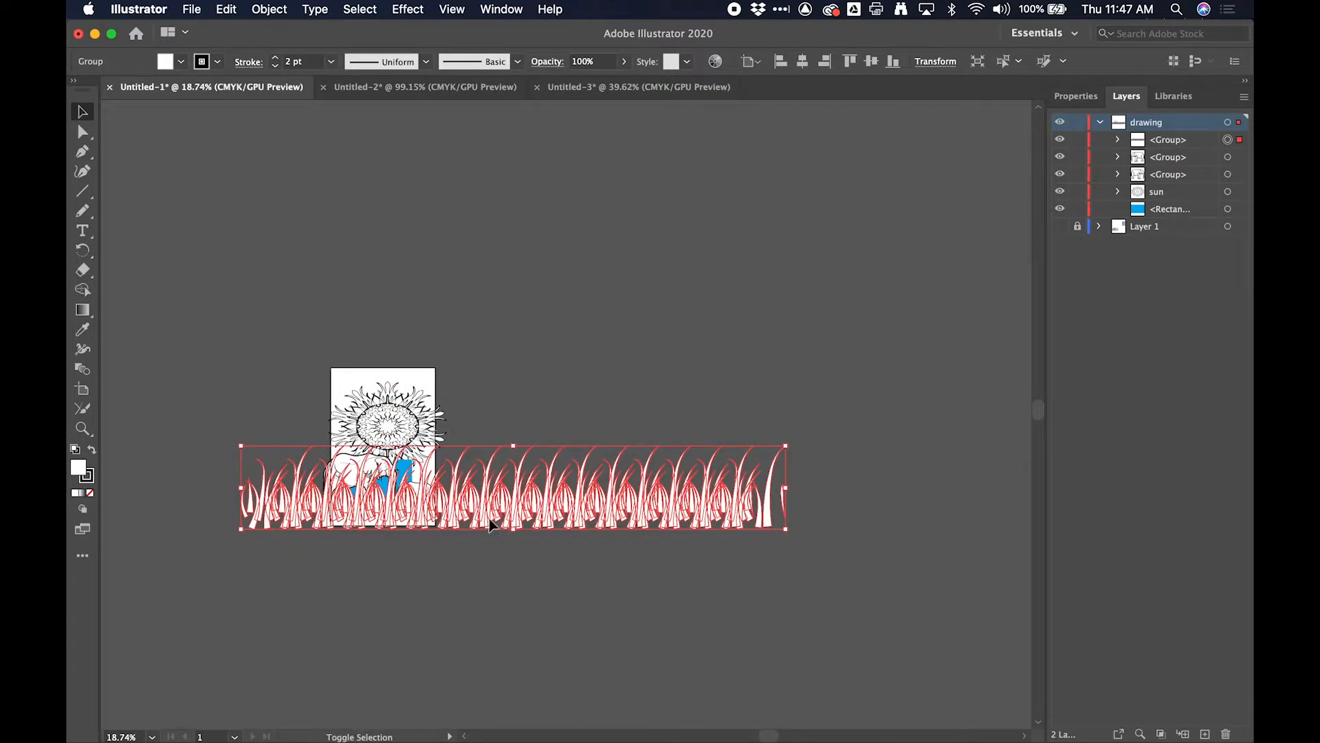
pyautogui.moveTo(242, 528); pyautogui.dragTo(149, 543)
pyautogui.moveTo(386, 518); pyautogui.dragTo(383, 515)
# - Scale the grass group down proportionally to uncover more of the elephants and shift it slightly left along the artboard's lower edge
pyautogui.scroll(-5, 403, 517)
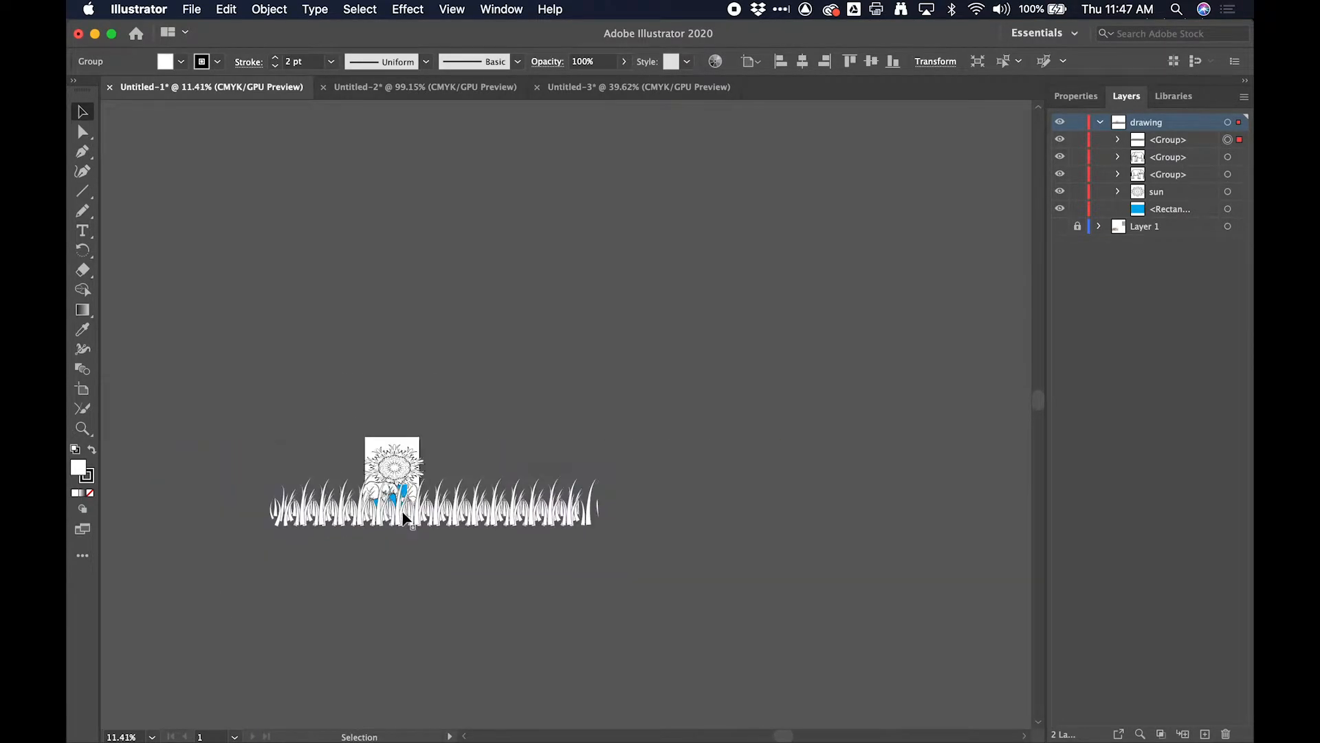
pyautogui.scroll(8, 406, 510)
pyautogui.scroll(1, 463, 399)
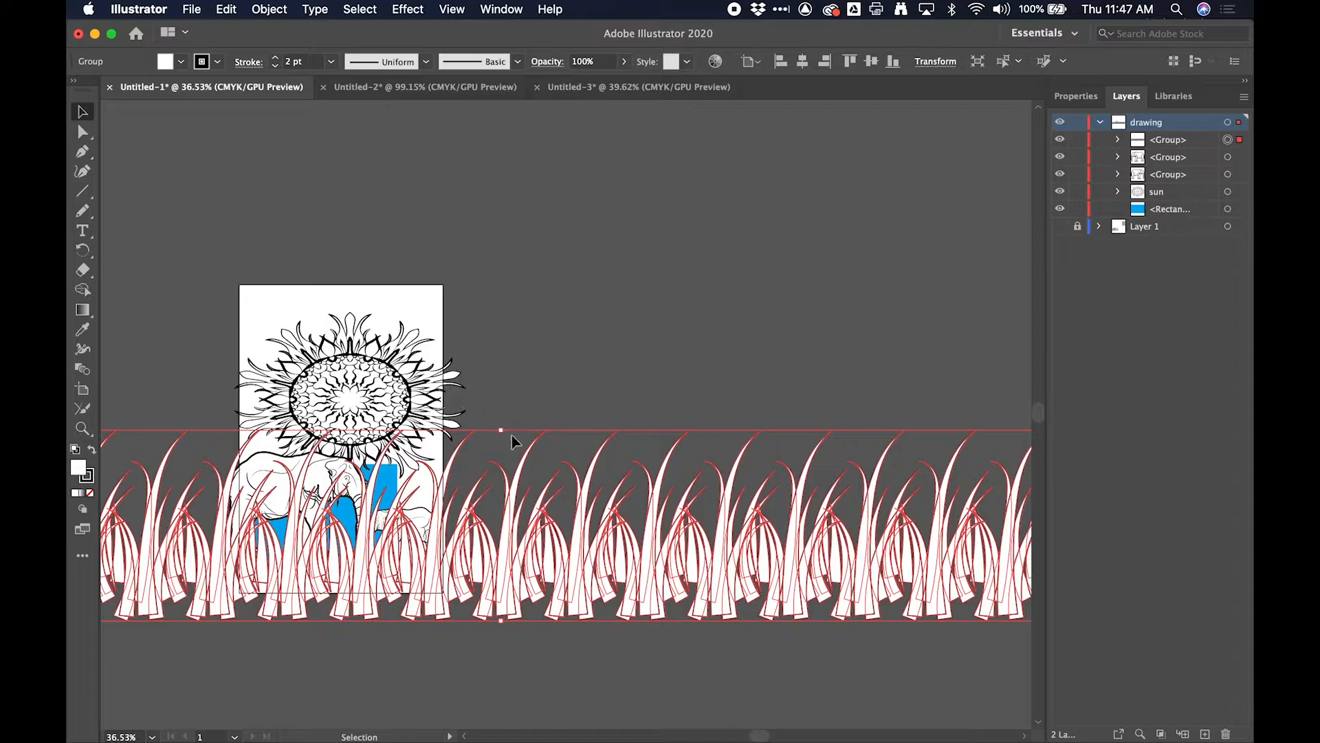
pyautogui.moveTo(503, 432); pyautogui.dragTo(523, 486)
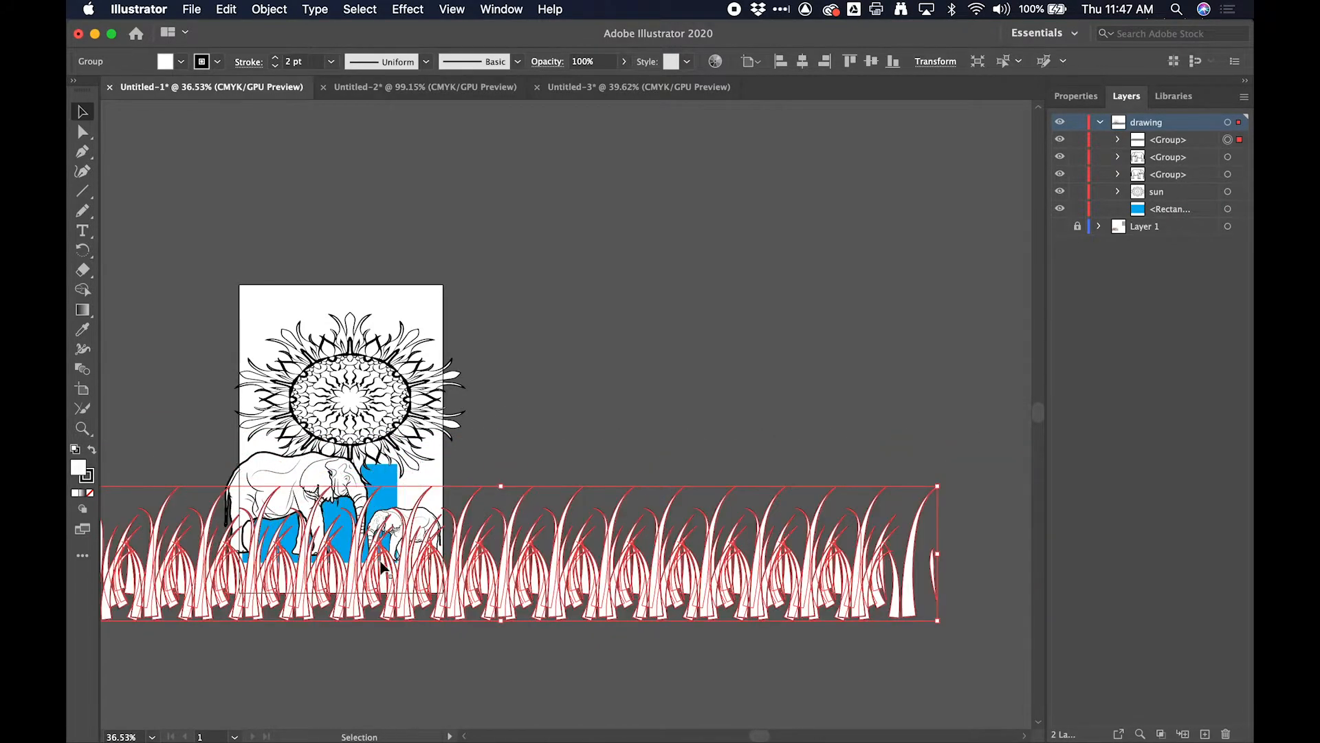
pyautogui.hscroll(-5, 412, 561)
pyautogui.moveTo(579, 572)
pyautogui.mouseDown()
pyautogui.moveTo(579, 560)
pyautogui.moveTo(559, 576)
pyautogui.mouseUp()
pyautogui.click(681, 411)
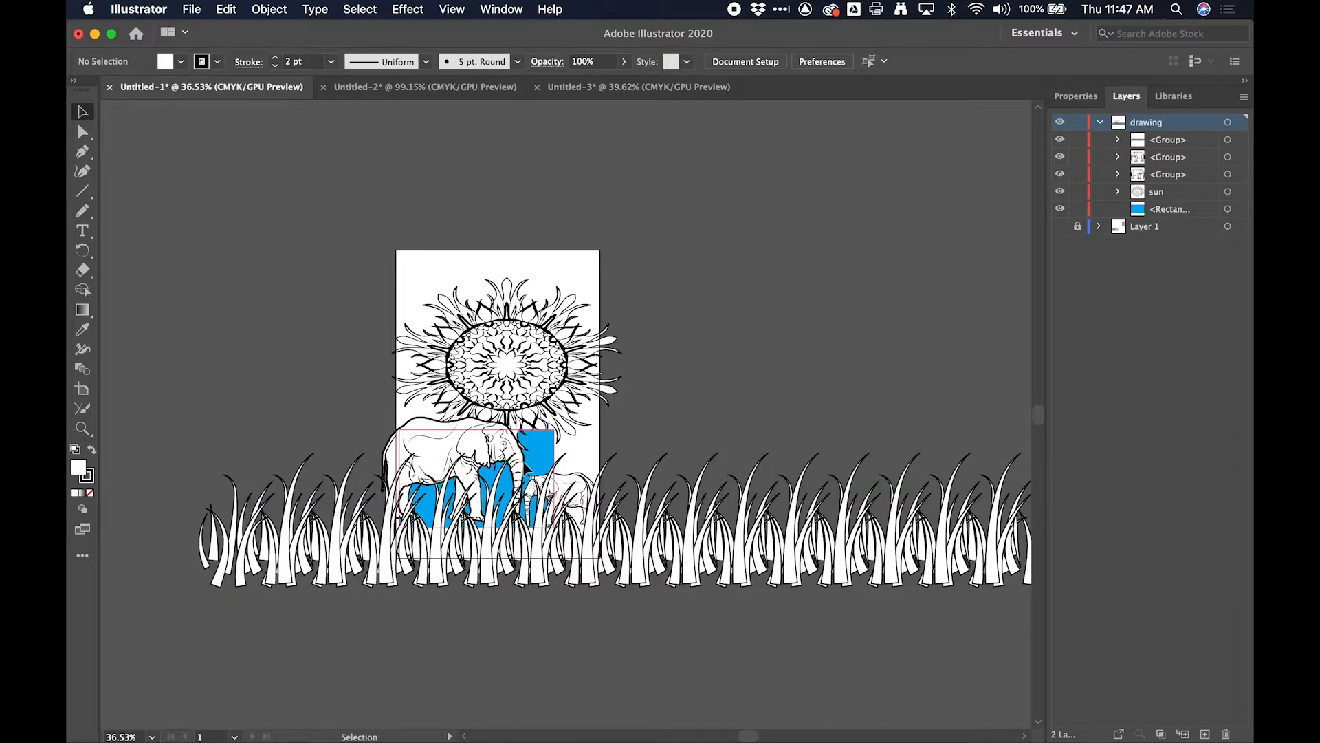
pyautogui.click(647, 558)
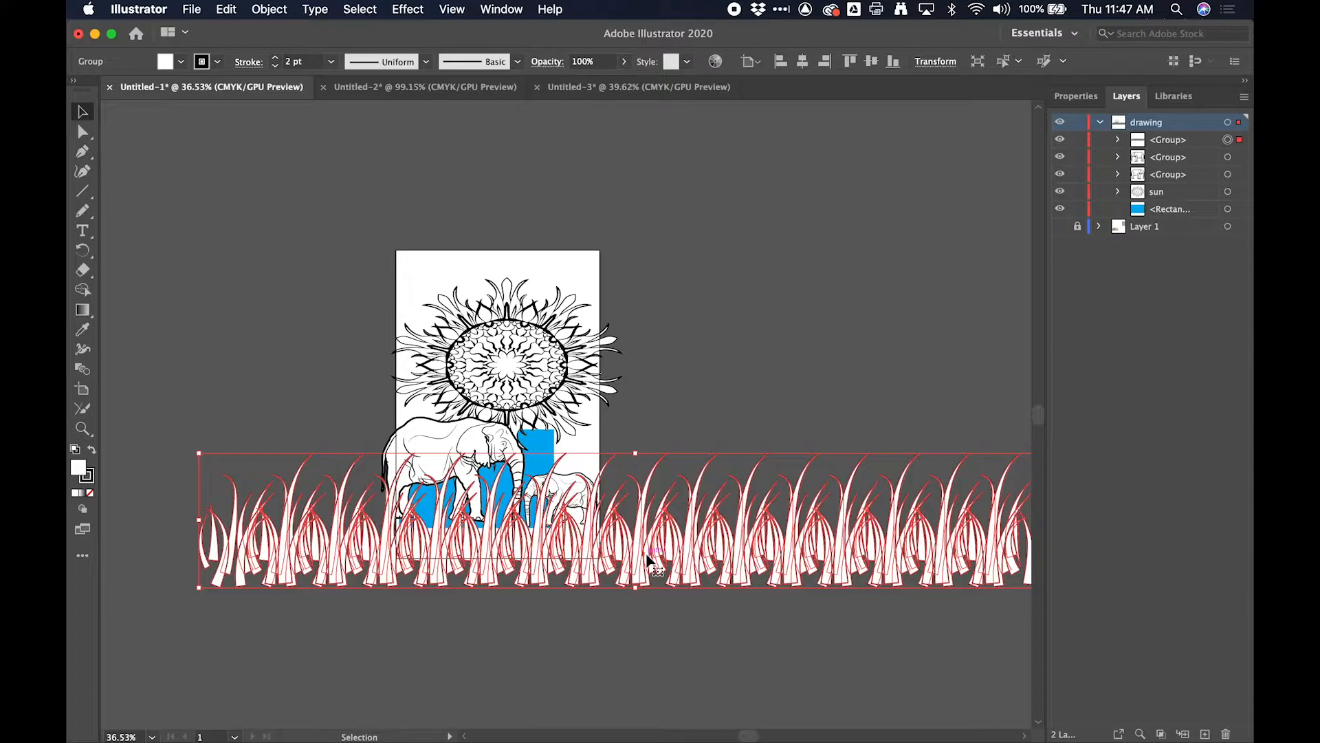
# - Duplicate the grass group above the original as a smaller proportional copy and send it to the back of the drawing layer
pyautogui.moveTo(647, 558); pyautogui.dragTo(678, 428)
pyautogui.moveTo(666, 324); pyautogui.dragTo(664, 382)
pyautogui.rightClick(713, 440)
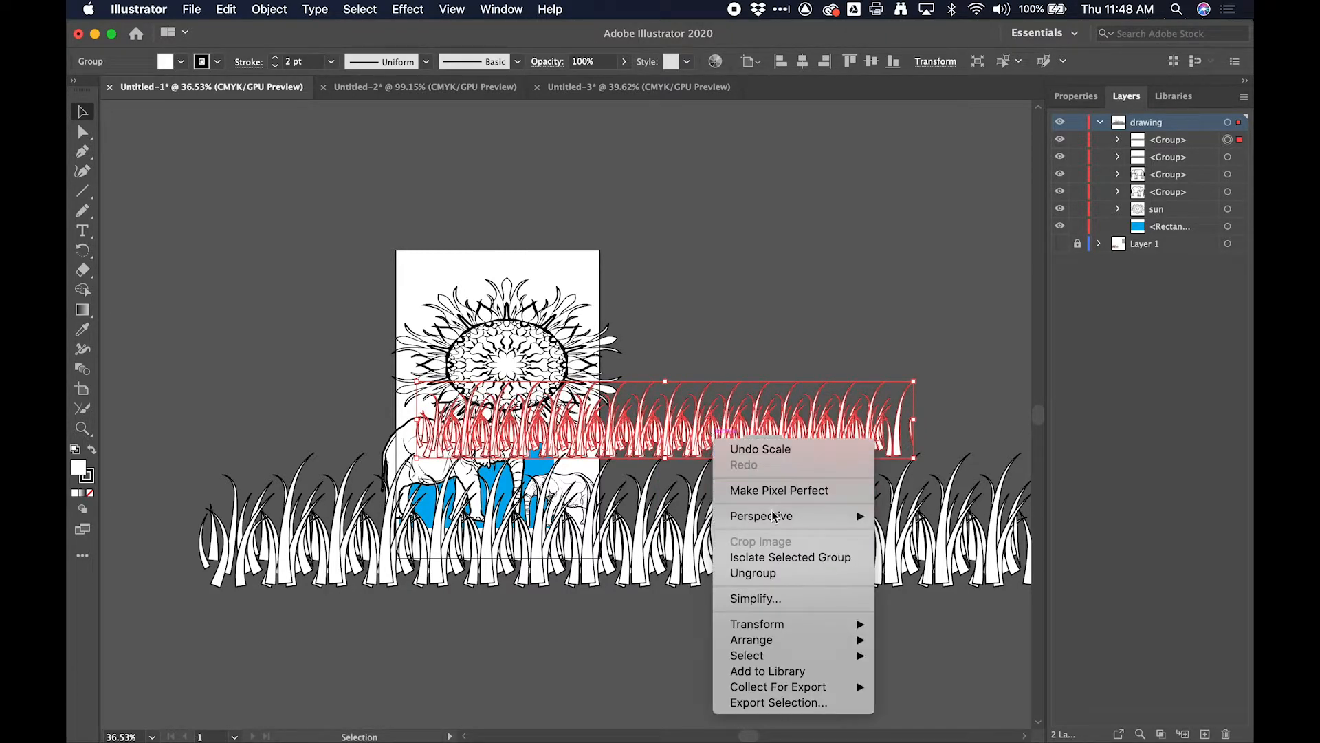
pyautogui.moveTo(784, 641)
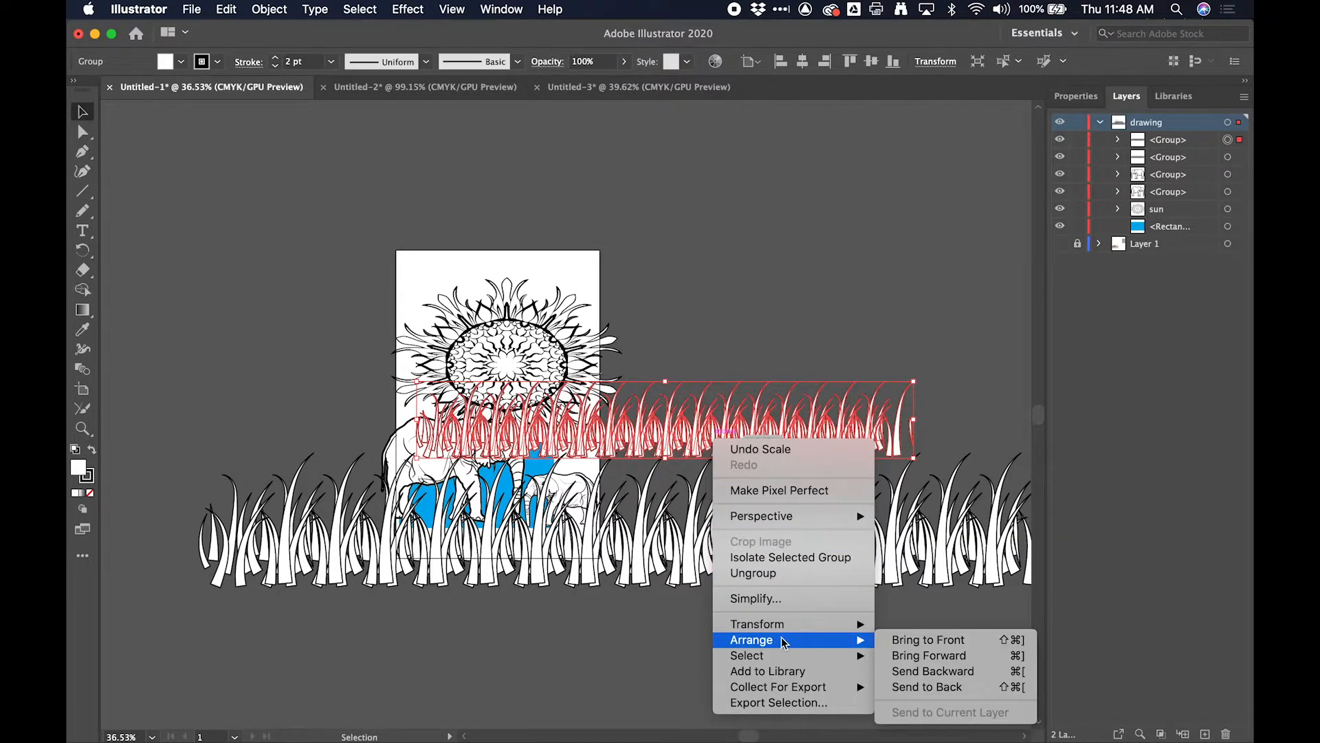
pyautogui.click(968, 687)
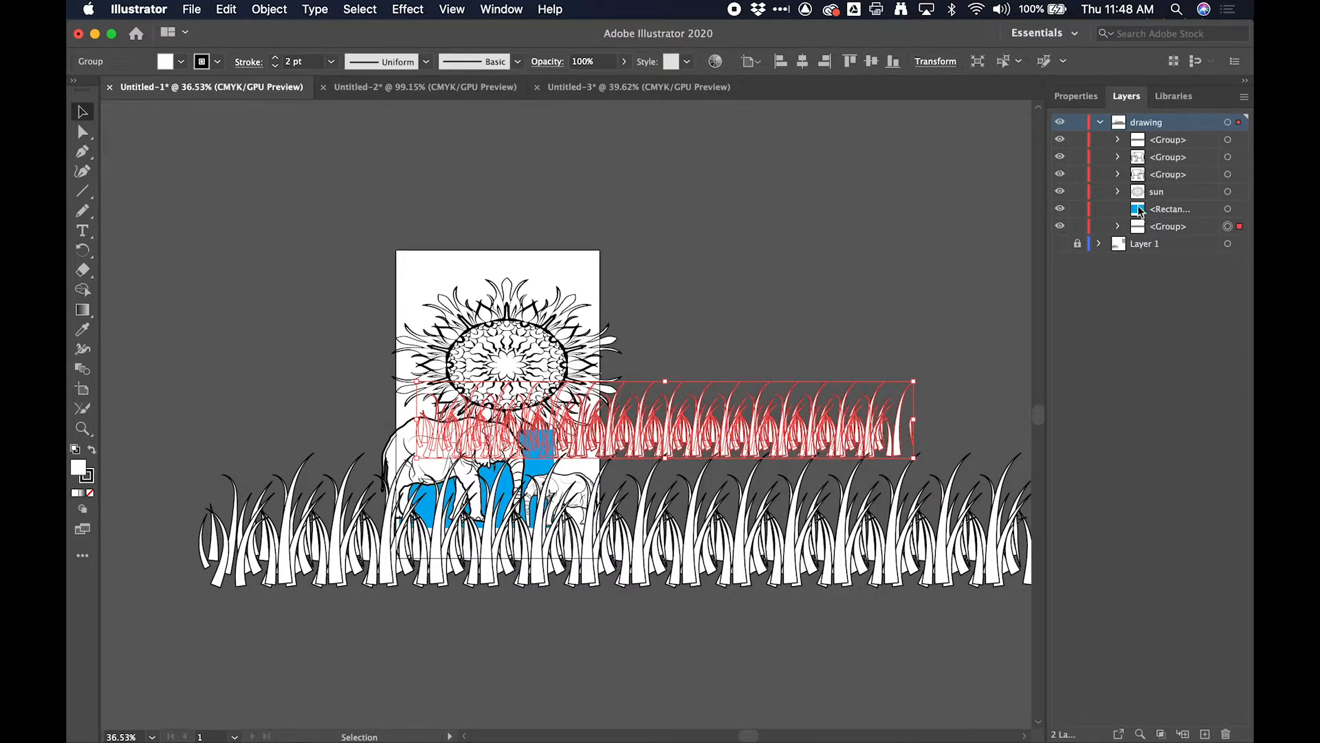
# - Rename the rear grass copy with a name starting "grass in" and move it down and left behind the elephants
pyautogui.doubleClick(1163, 227)
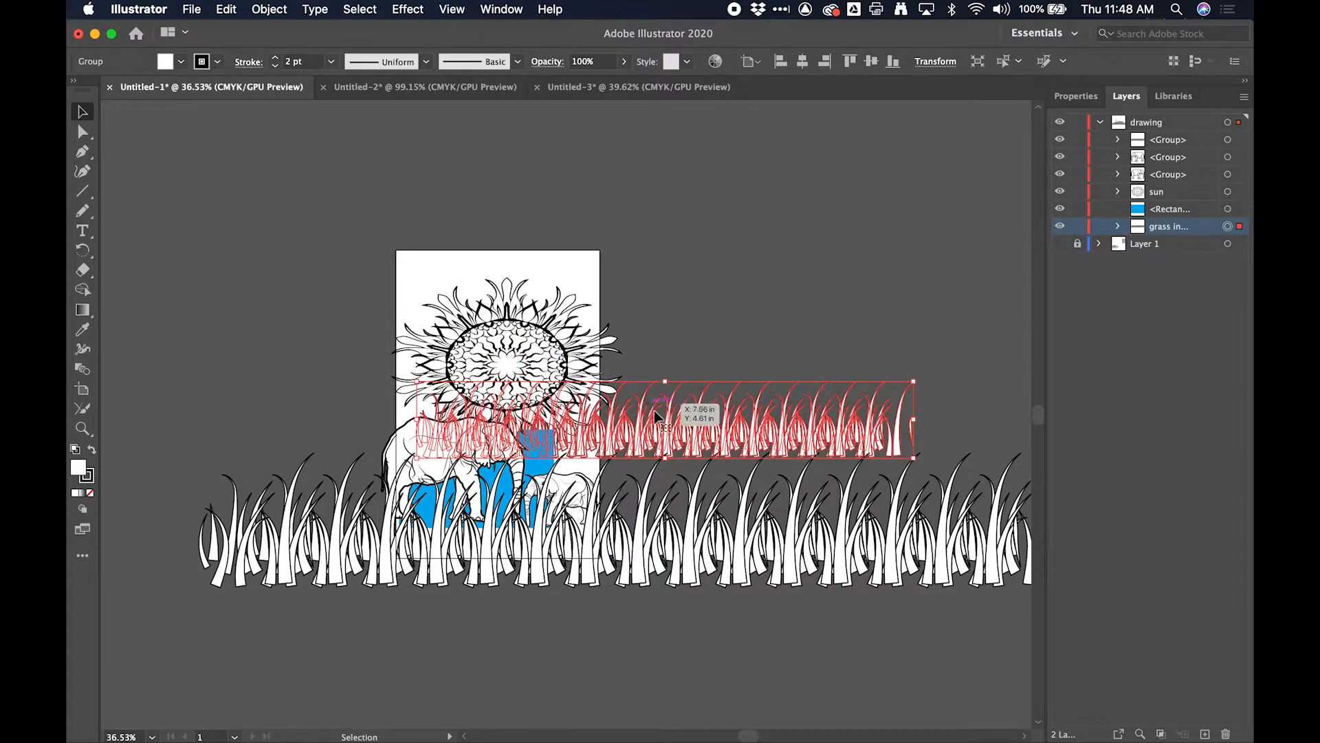
pyautogui.moveTo(724, 438); pyautogui.dragTo(564, 513)
pyautogui.click(717, 405)
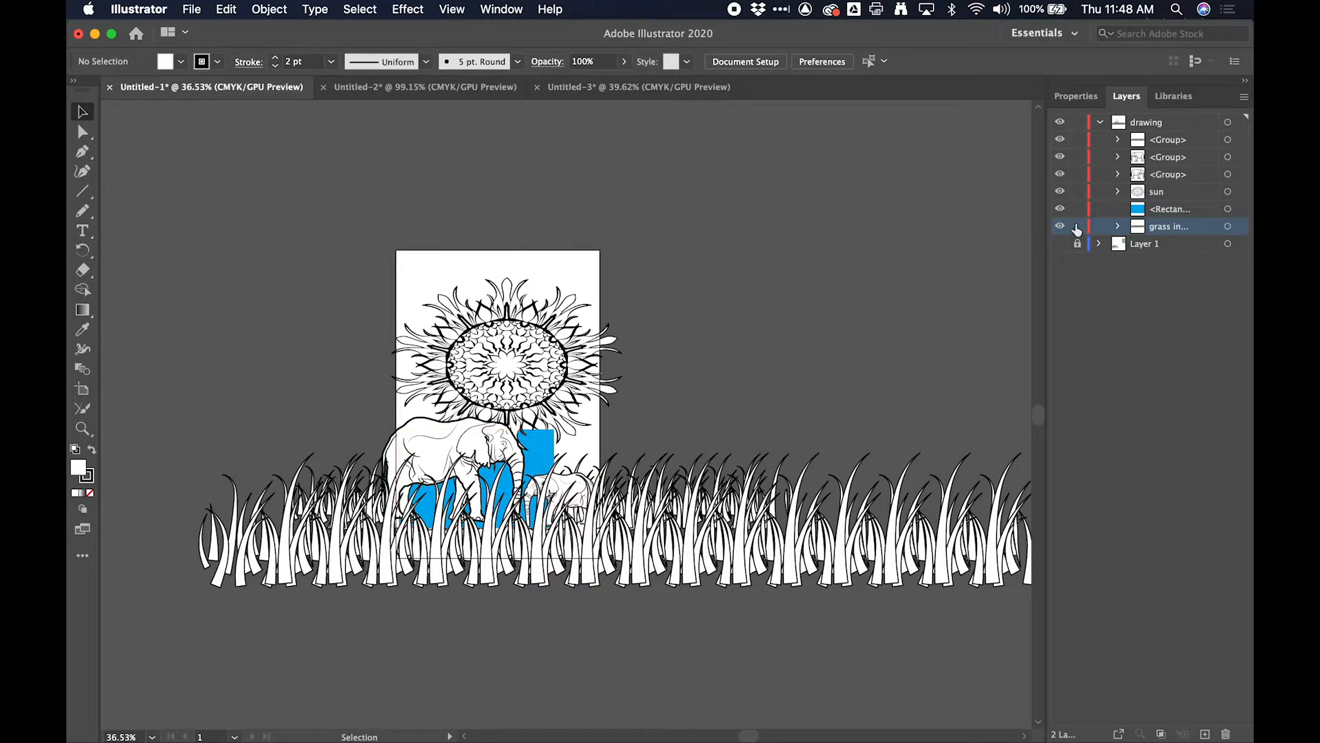
# - Hide the blue rectangle and move the sun below the rear grass in the drawing layer's stacking order
pyautogui.click(1060, 208)
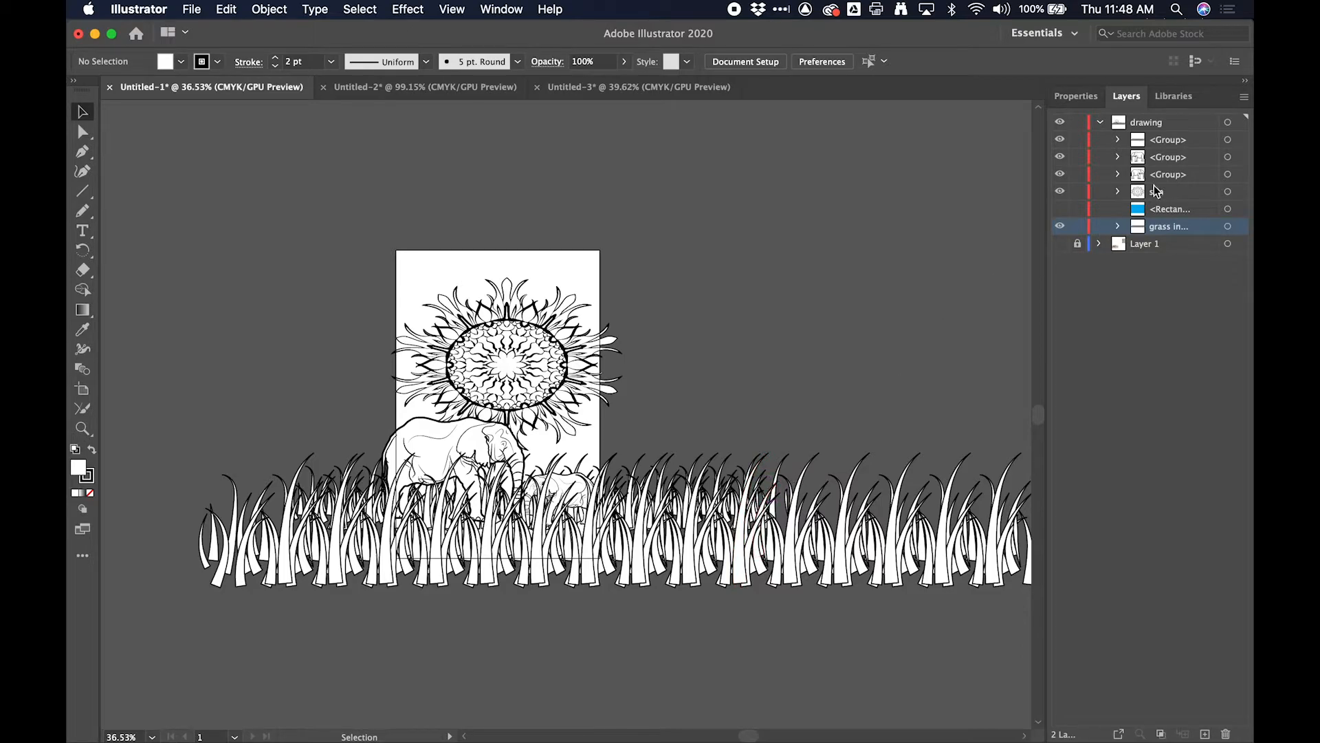
pyautogui.click(1138, 196)
pyautogui.moveTo(1138, 199); pyautogui.dragTo(1142, 240)
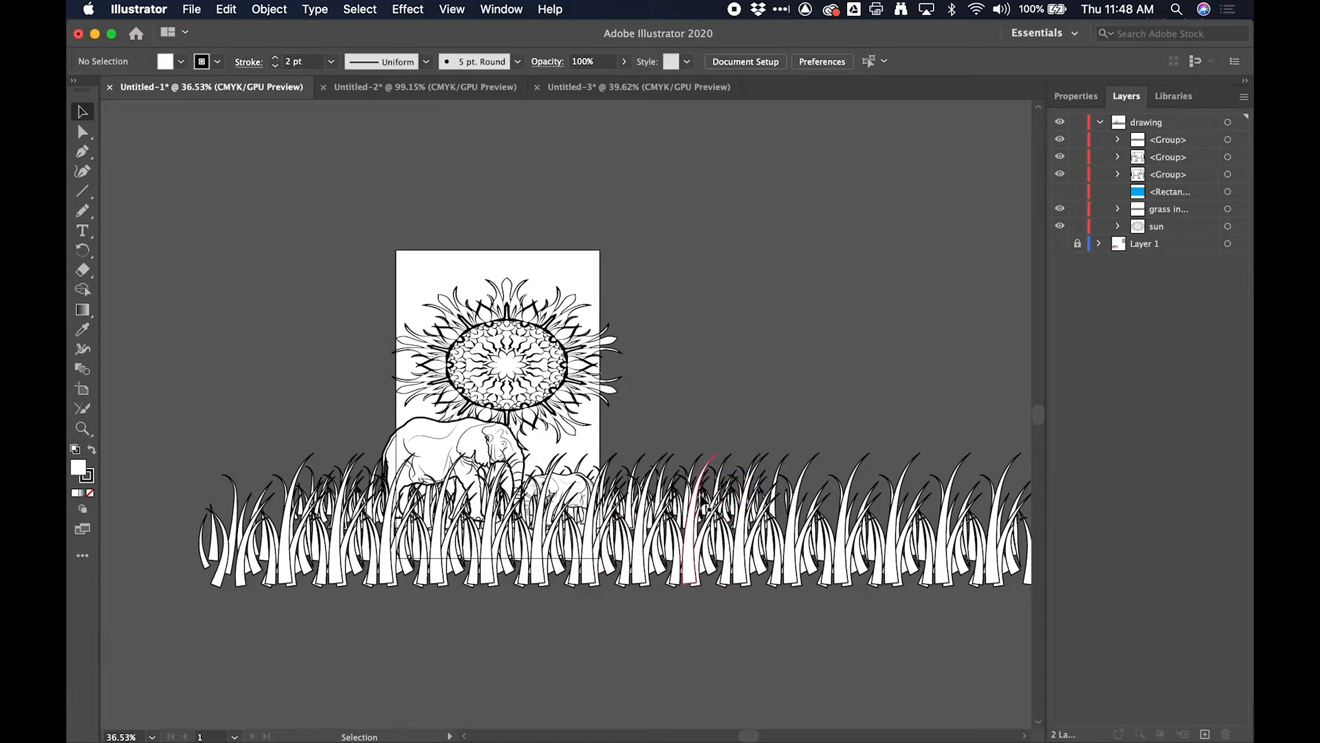
# - Shift the front grass down and left, and make the rear grass taller and larger behind the elephants
pyautogui.click(719, 496)
pyautogui.moveTo(709, 522); pyautogui.dragTo(656, 535)
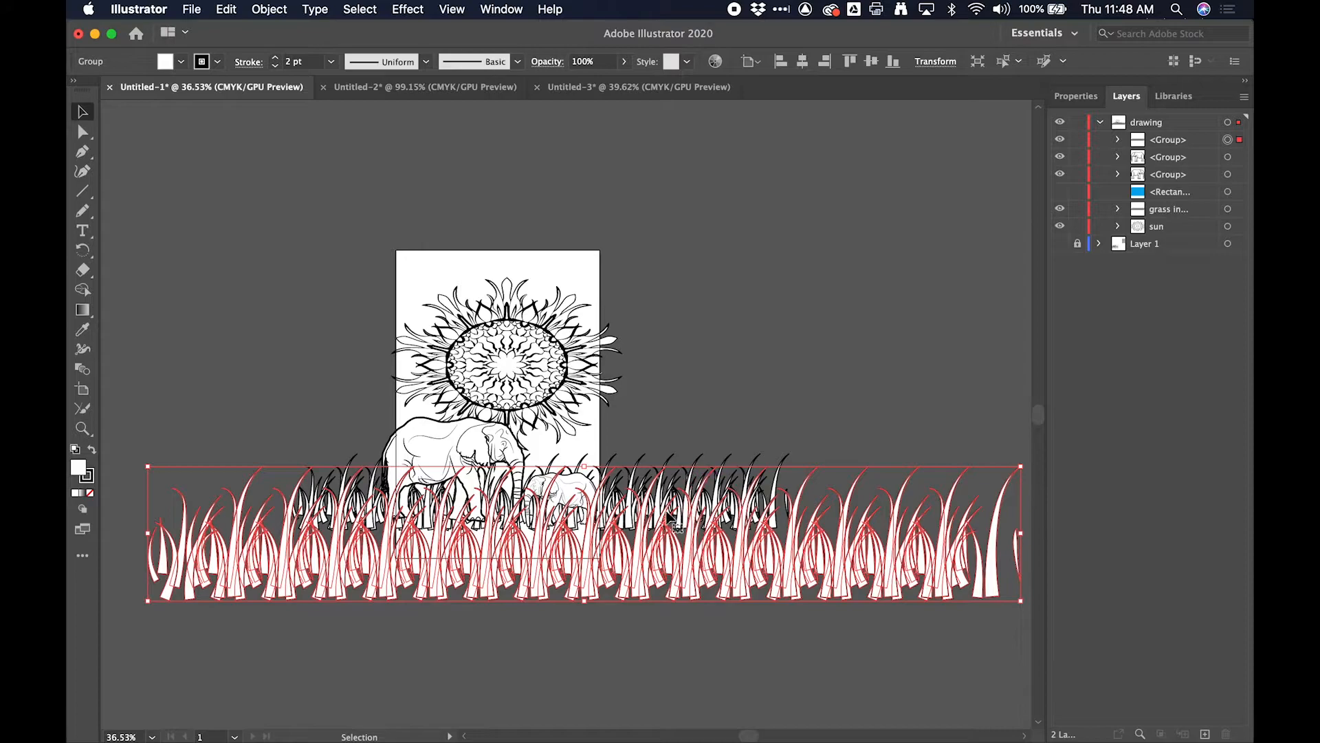
pyautogui.click(676, 468)
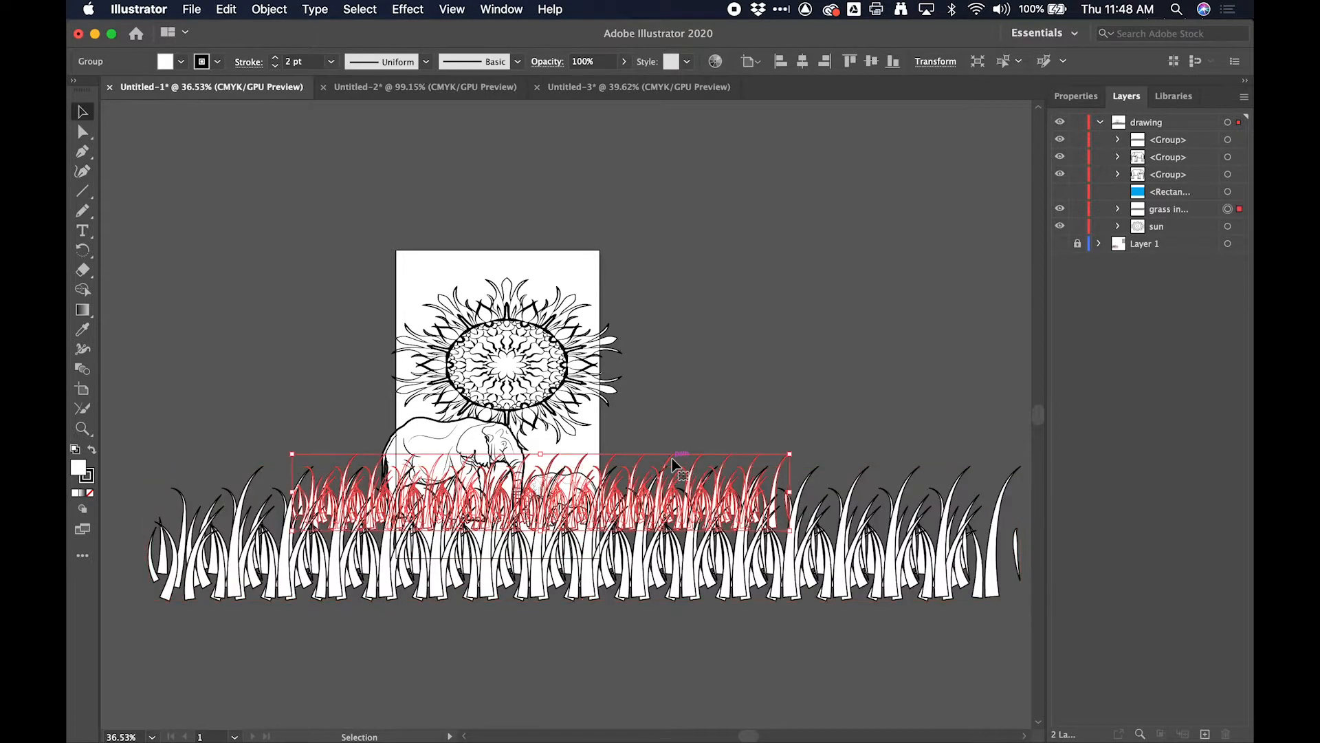
pyautogui.moveTo(672, 457); pyautogui.dragTo(671, 433)
pyautogui.moveTo(538, 428); pyautogui.dragTo(536, 367)
pyautogui.moveTo(628, 467); pyautogui.dragTo(619, 488)
pyautogui.moveTo(777, 390); pyautogui.dragTo(921, 313)
pyautogui.click(823, 320)
# - Reduce the front grass height to about 3.17 in, then flip it horizontally and reposition it over the elephants' feet
pyautogui.click(691, 557)
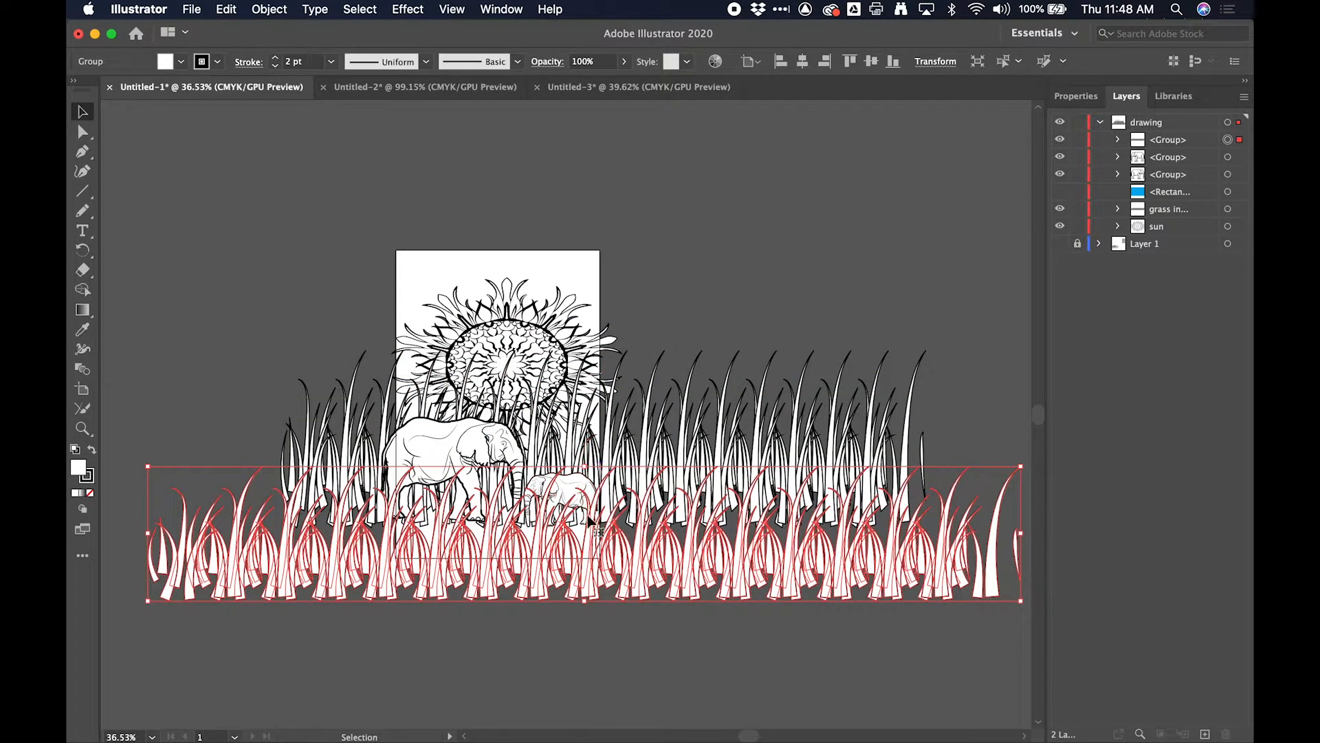
pyautogui.moveTo(583, 465); pyautogui.dragTo(584, 500)
pyautogui.click(1094, 99)
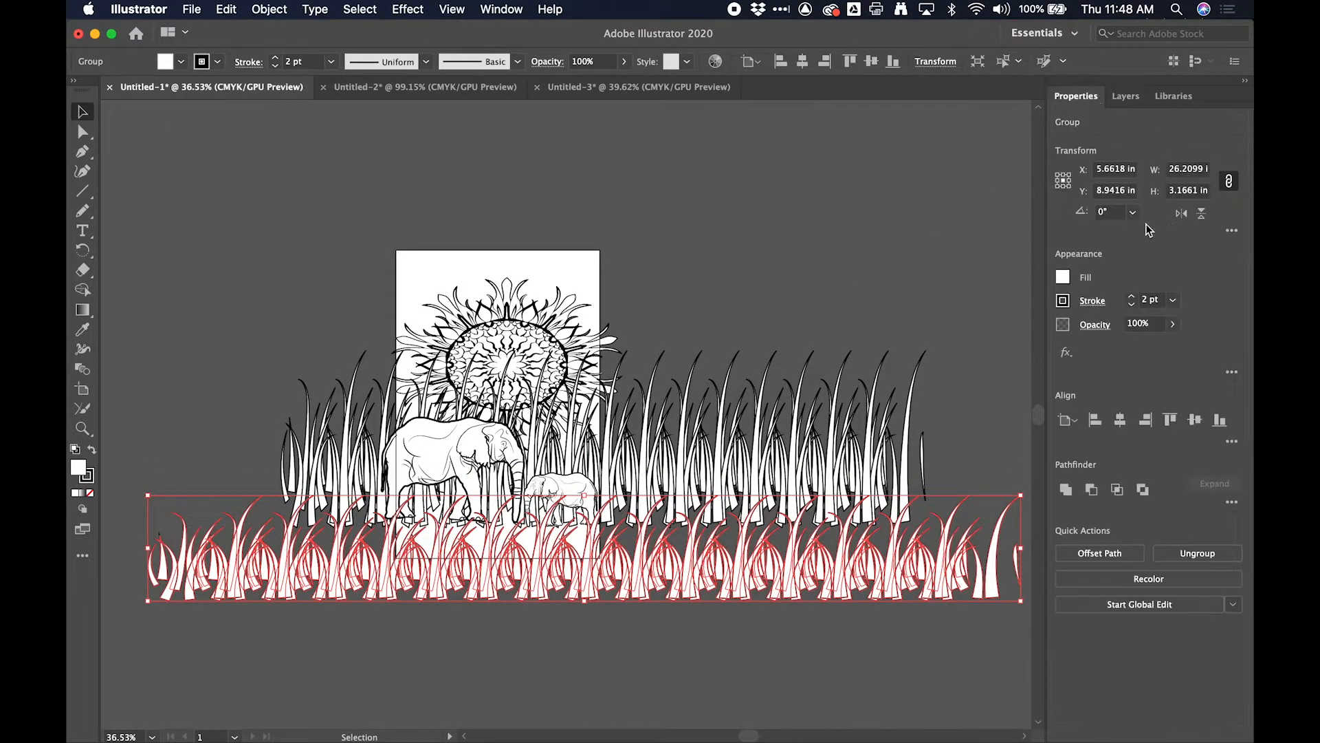
pyautogui.click(1182, 214)
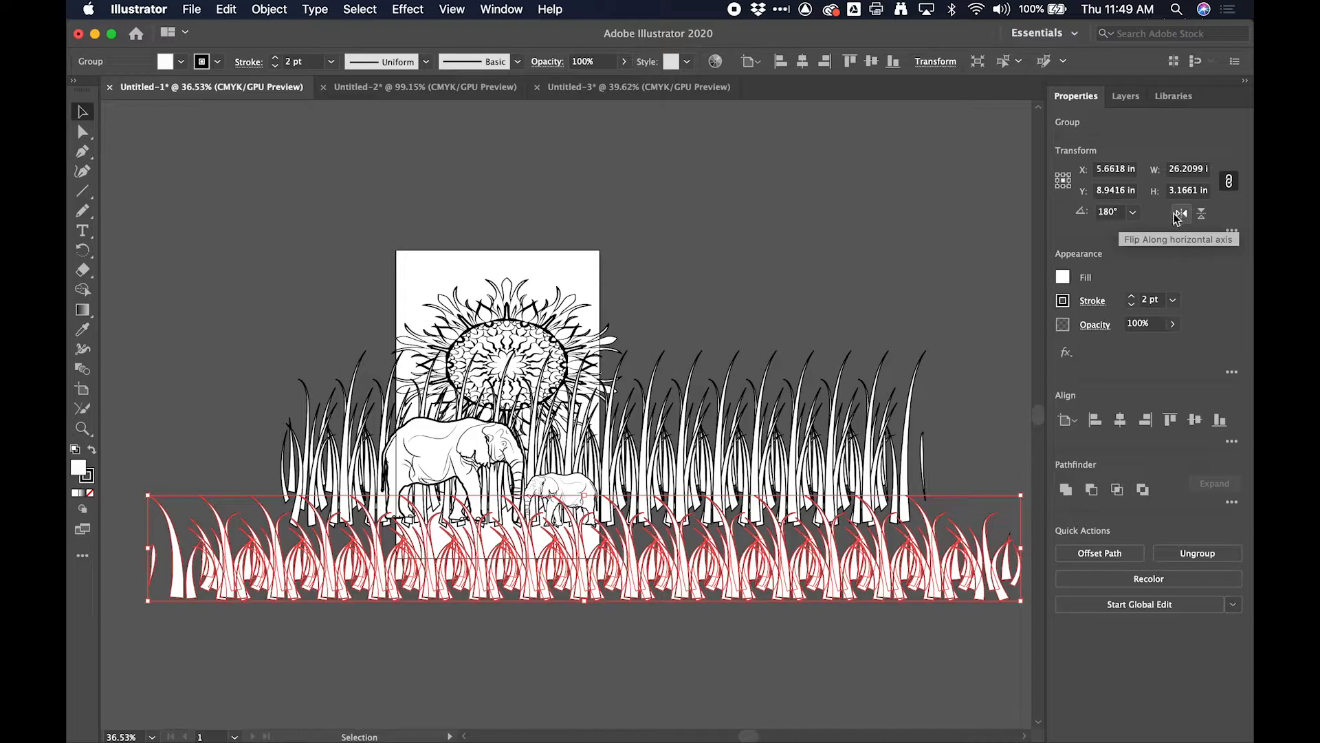
pyautogui.moveTo(710, 562); pyautogui.dragTo(656, 543)
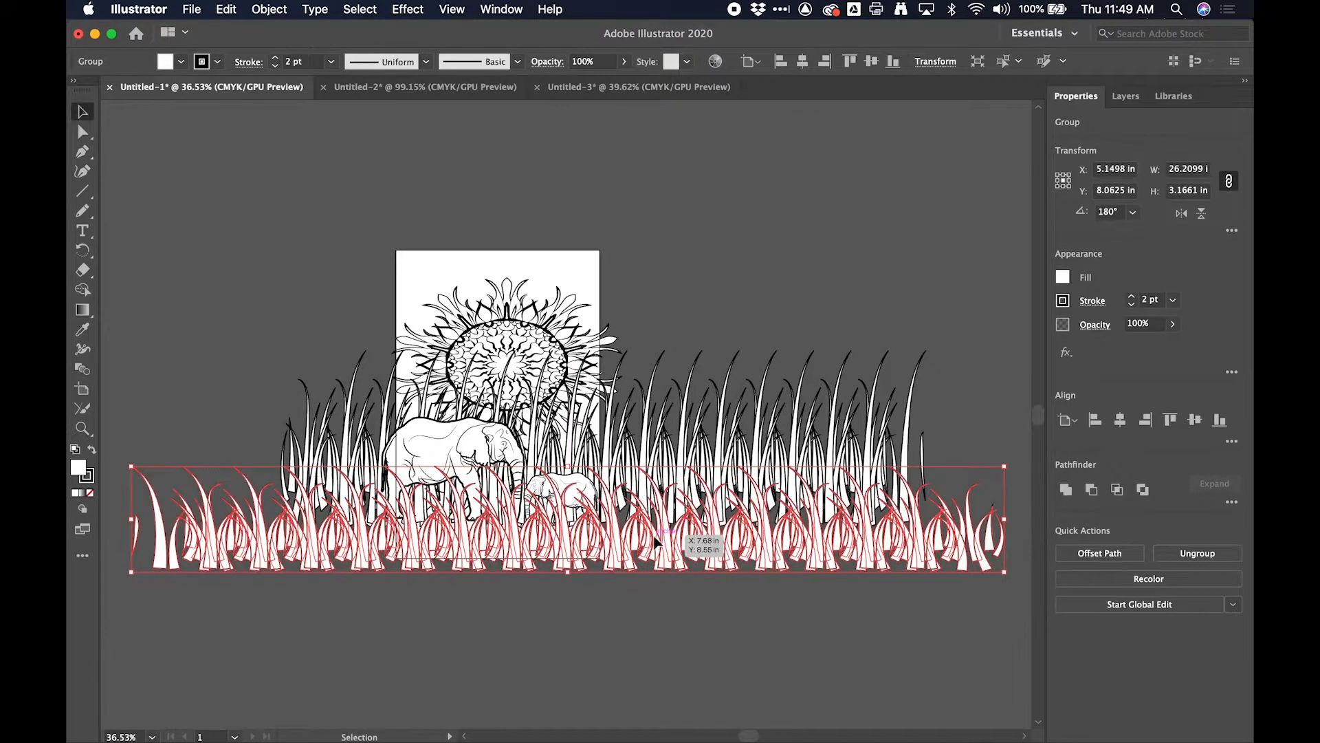
# - Turn on Trim View and examine how the sun, elephants and grass look when cropped to the artboard
pyautogui.scroll(10, 656, 543)
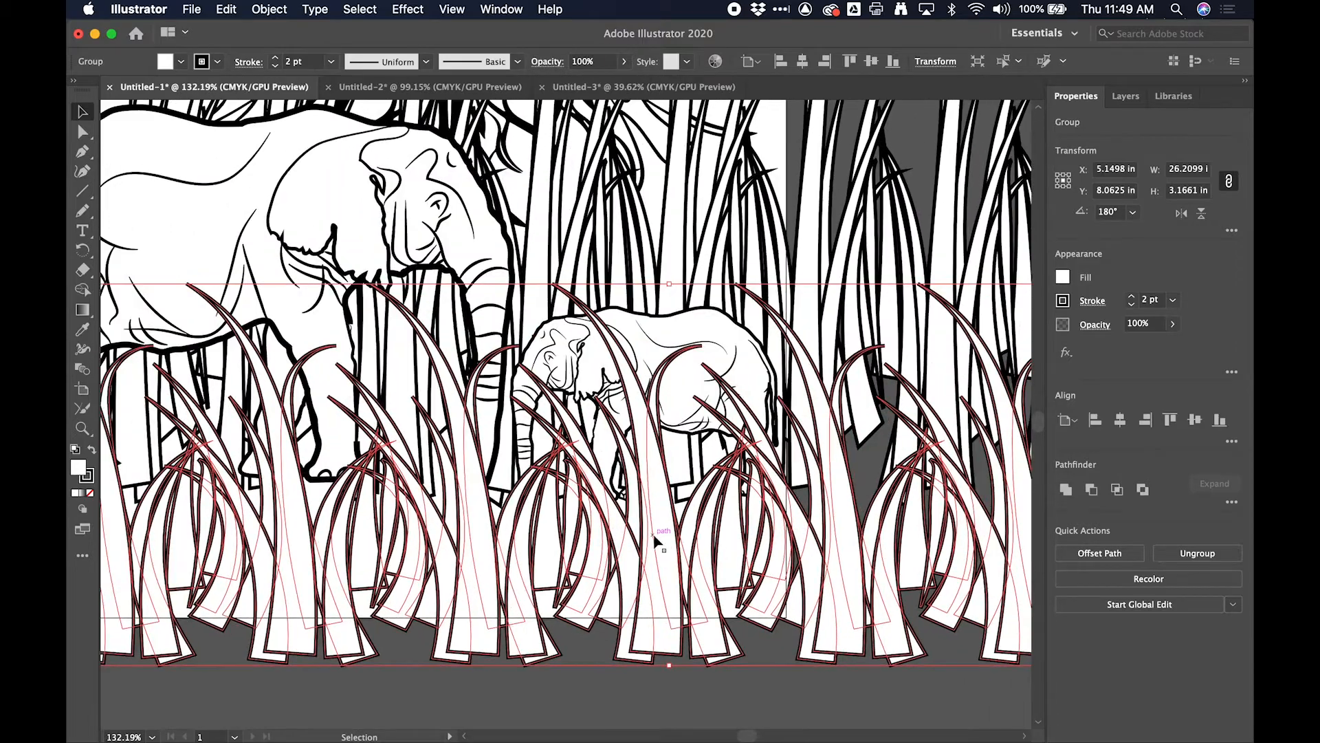
pyautogui.scroll(-4, 654, 539)
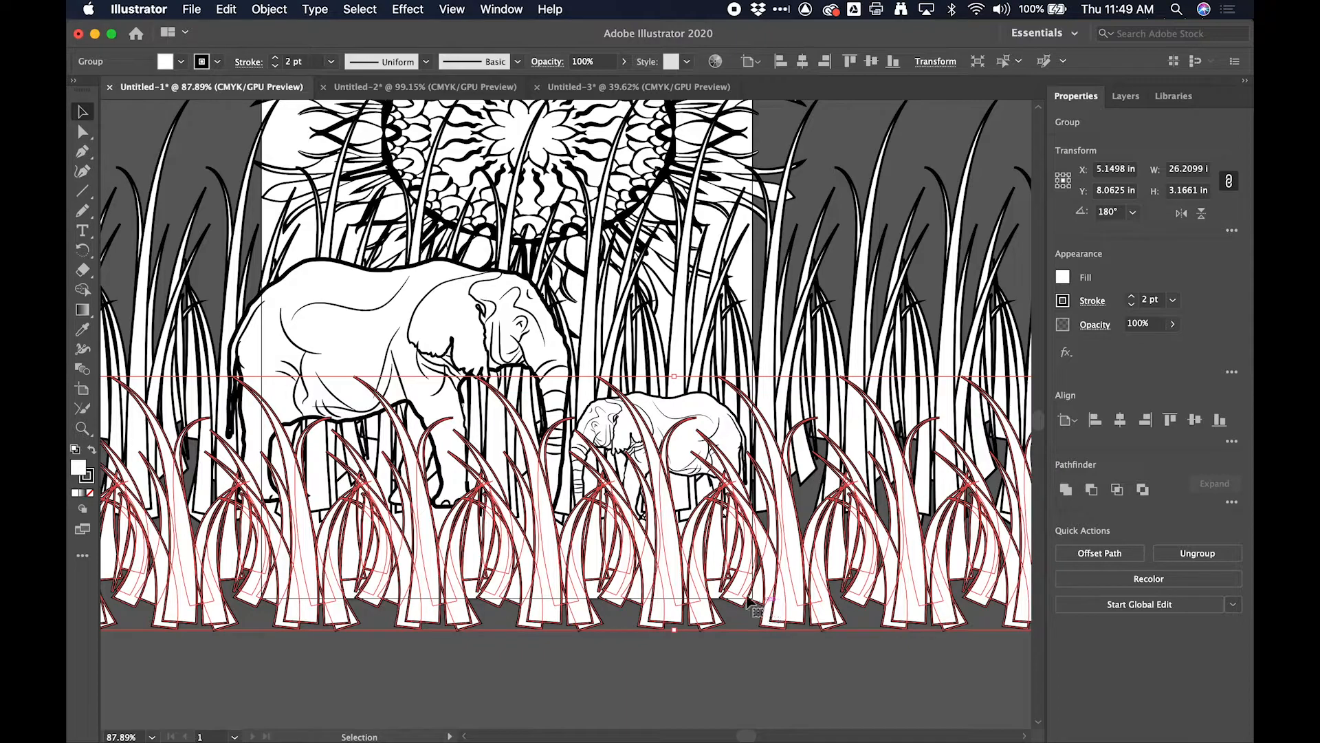
pyautogui.click(453, 10)
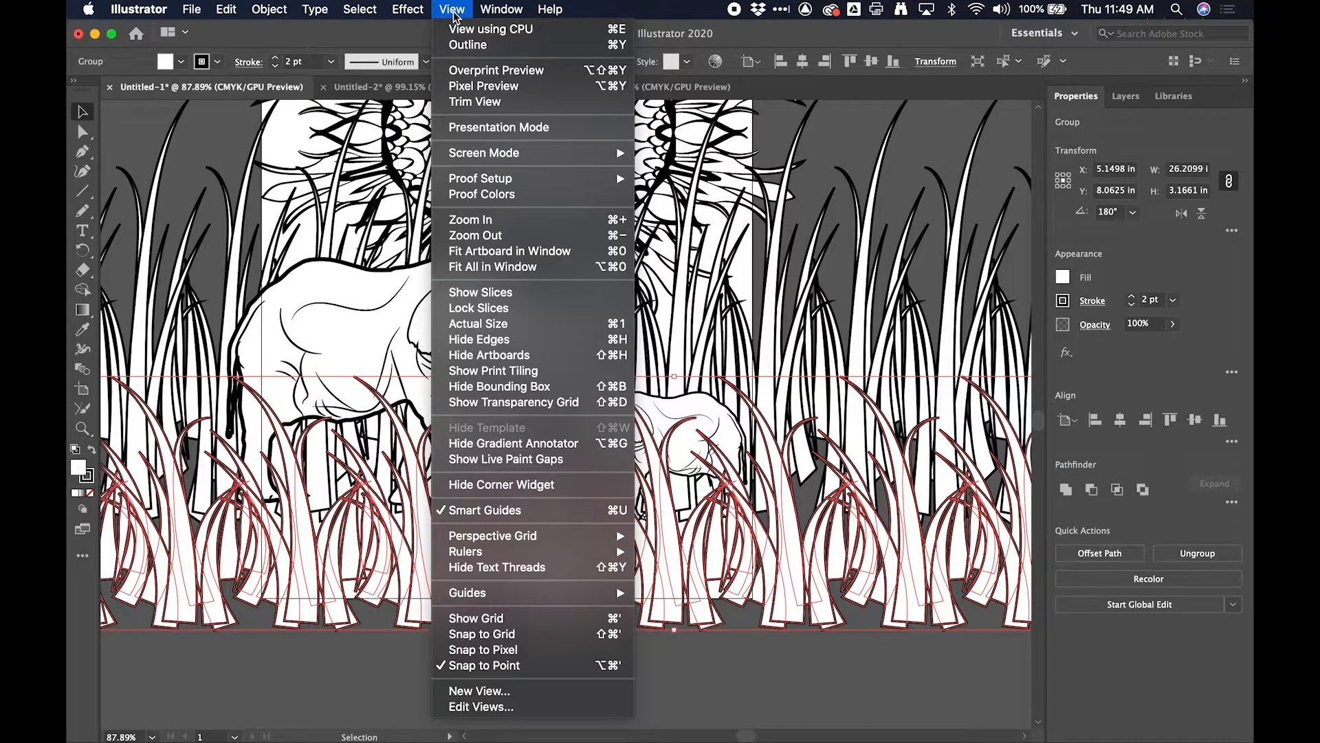
pyautogui.click(526, 109)
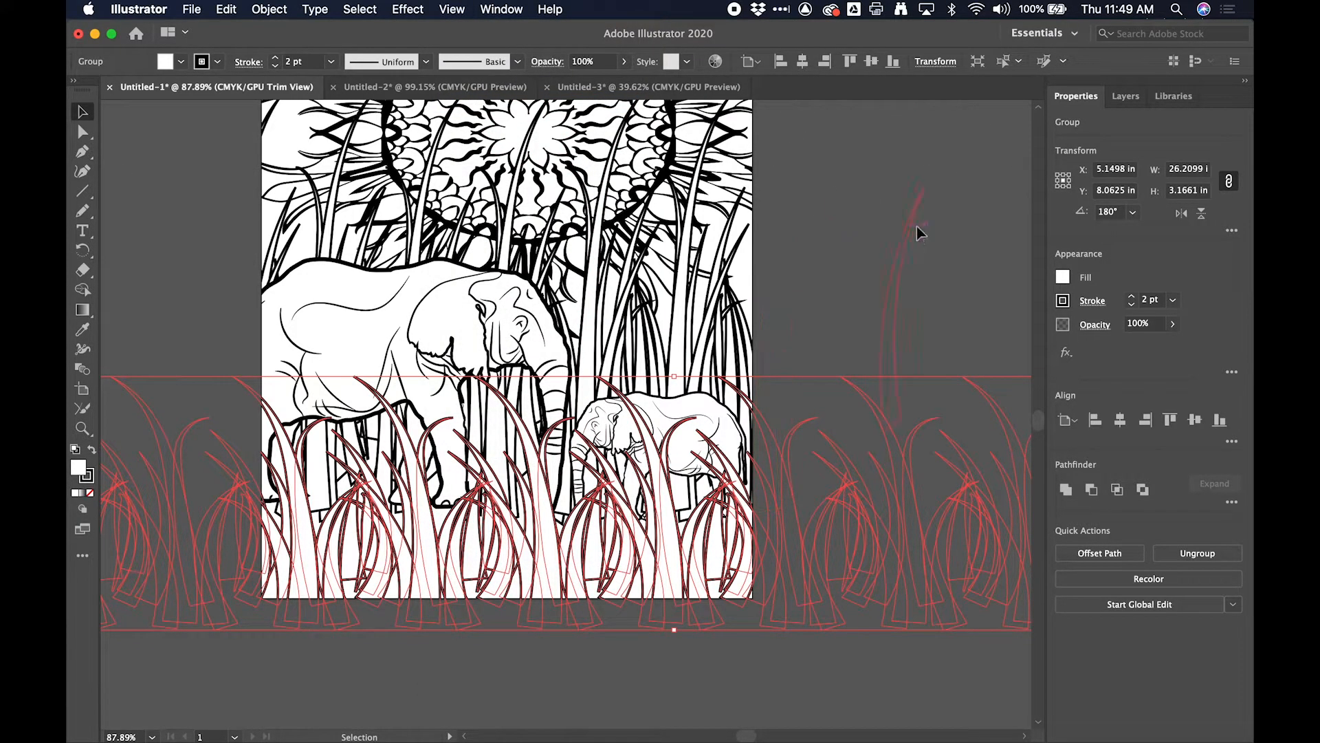
pyautogui.click(918, 232)
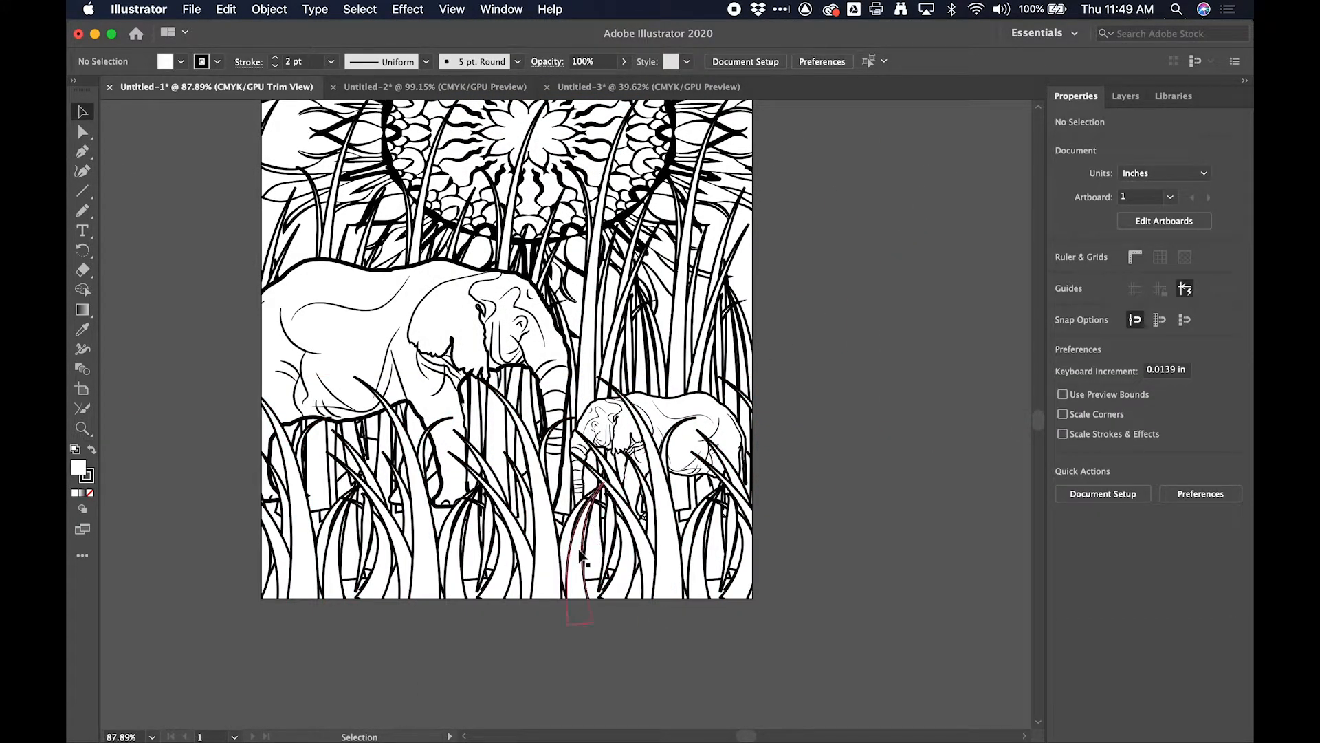
pyautogui.scroll(3, 579, 557)
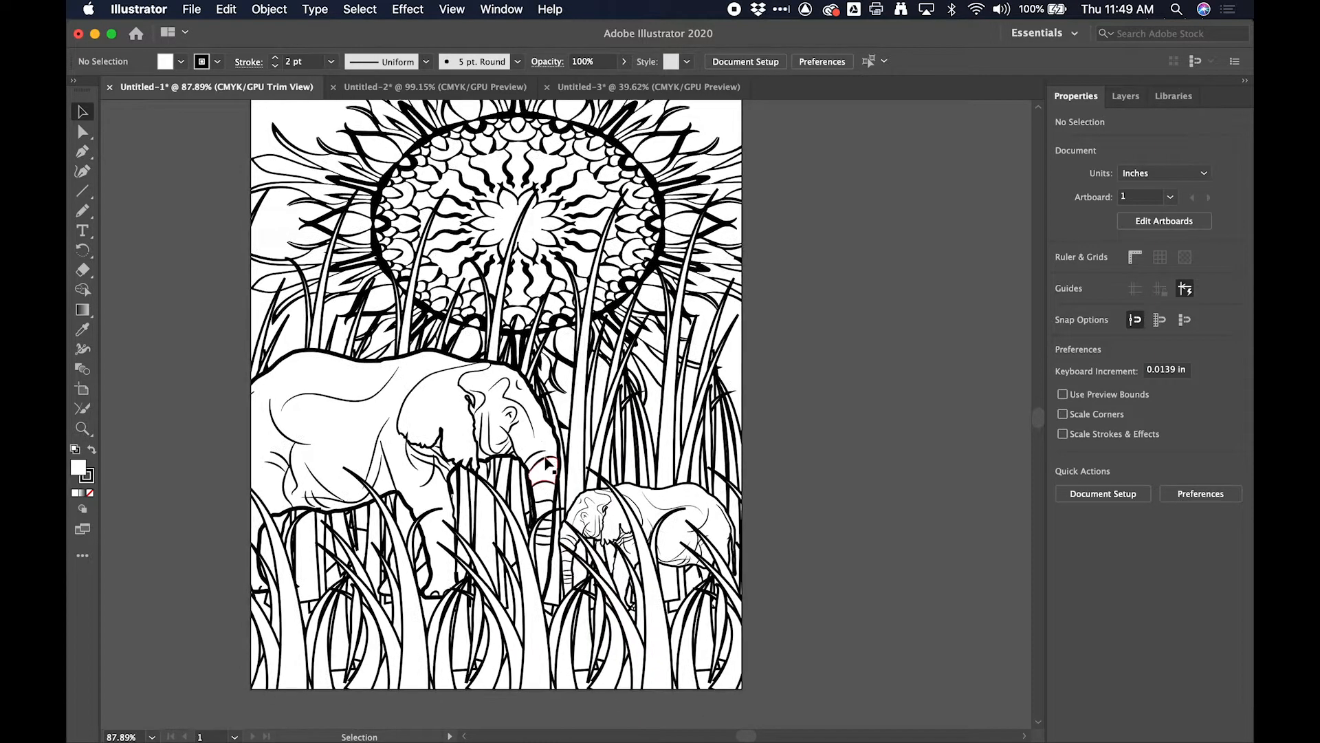
pyautogui.scroll(2, 548, 465)
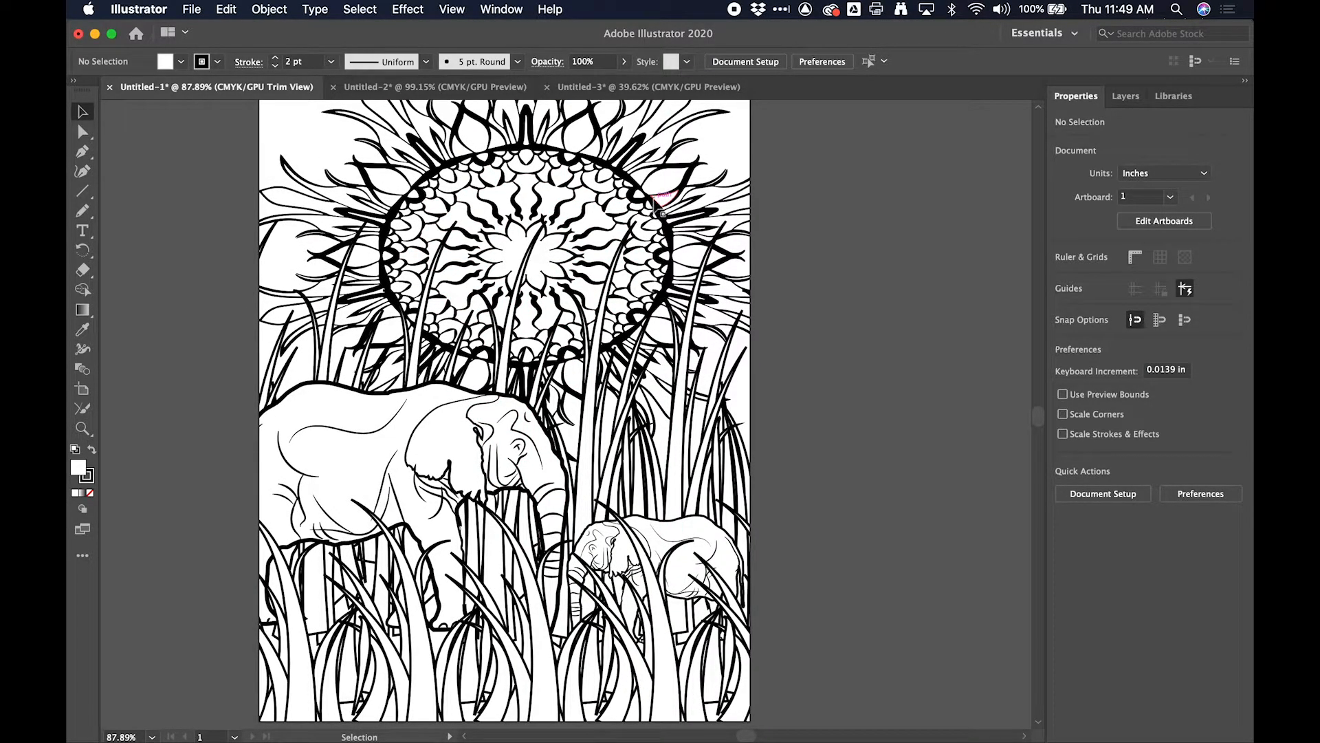
pyautogui.scroll(-3, 489, 493)
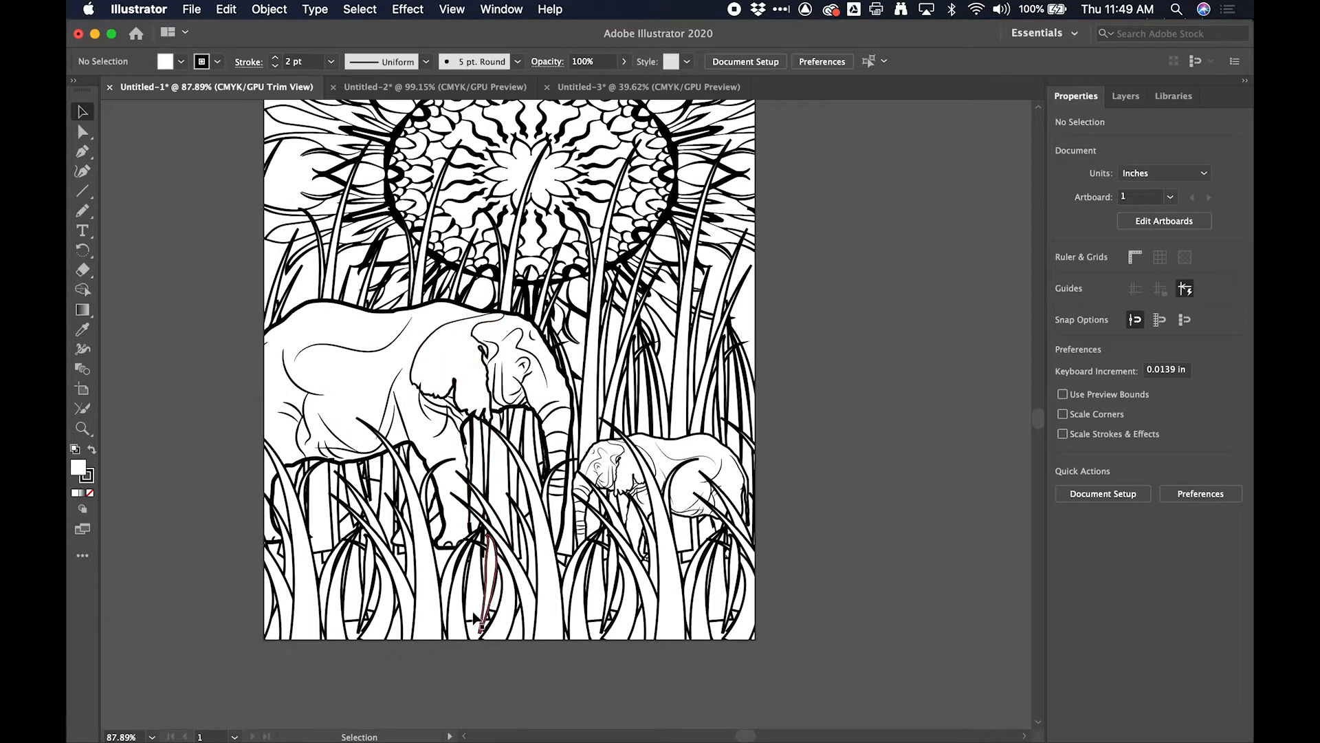
# - Reposition the front grass to about X 5.49 in, Y 8.30 in, and shift the small elephant beside the large elephant's trunk
pyautogui.click(596, 605)
pyautogui.moveTo(597, 605); pyautogui.dragTo(600, 573)
pyautogui.click(680, 500)
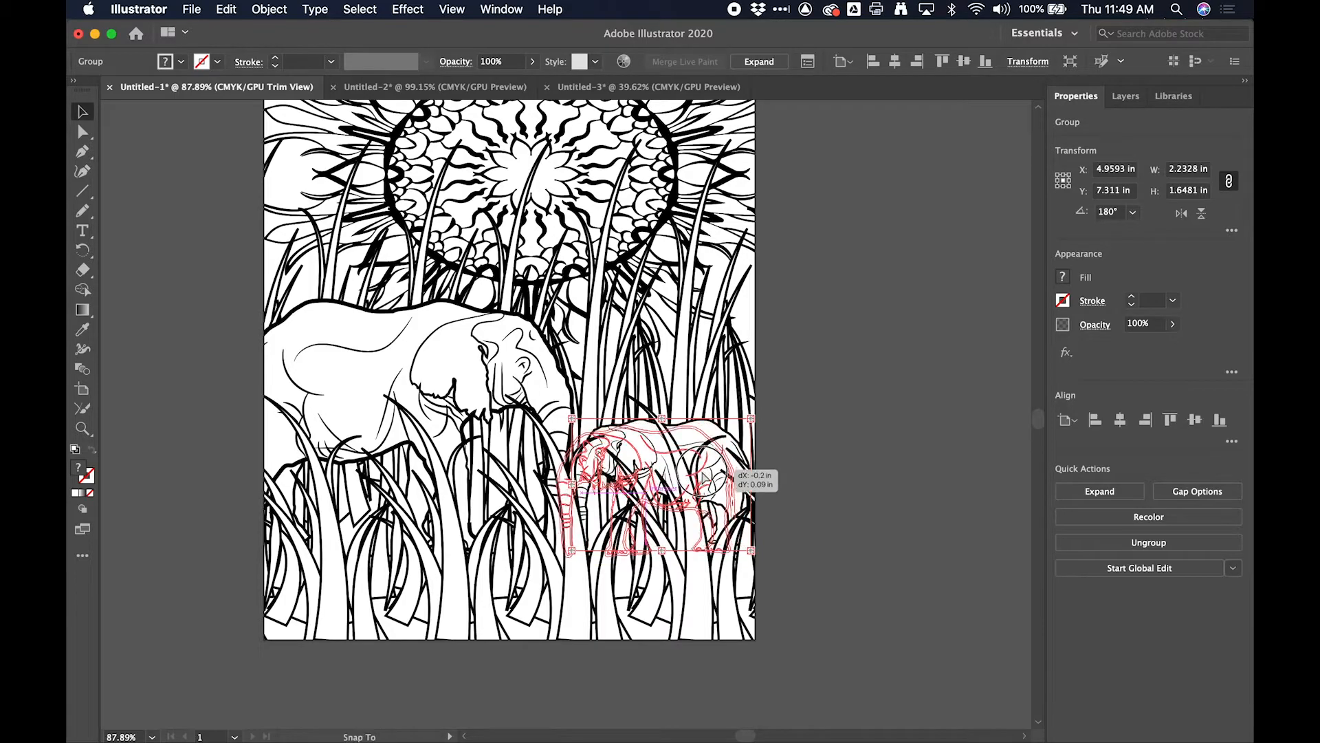
pyautogui.moveTo(536, 622); pyautogui.dragTo(524, 639)
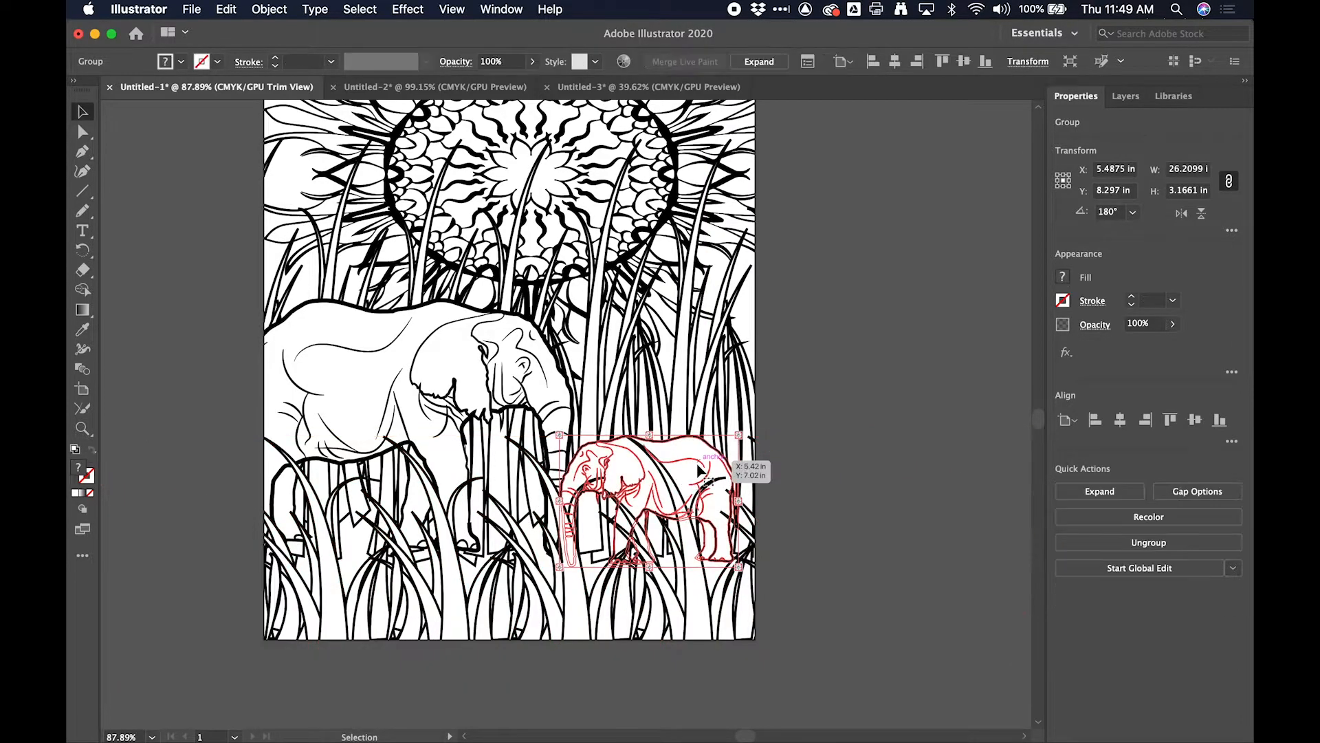
# - Lower the small elephant deeper into the grass, to about Y 7.8 in
pyautogui.doubleClick(682, 471)
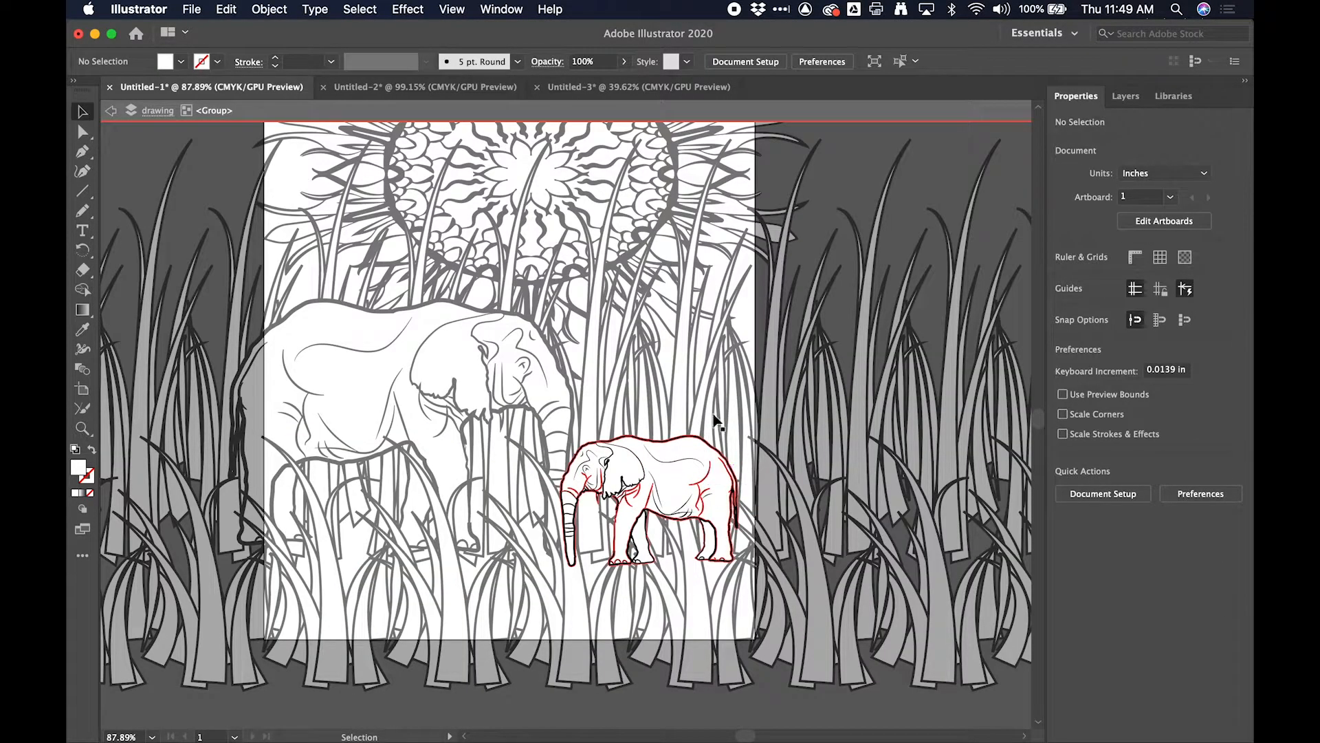
pyautogui.doubleClick(795, 282)
pyautogui.moveTo(703, 469); pyautogui.dragTo(701, 494)
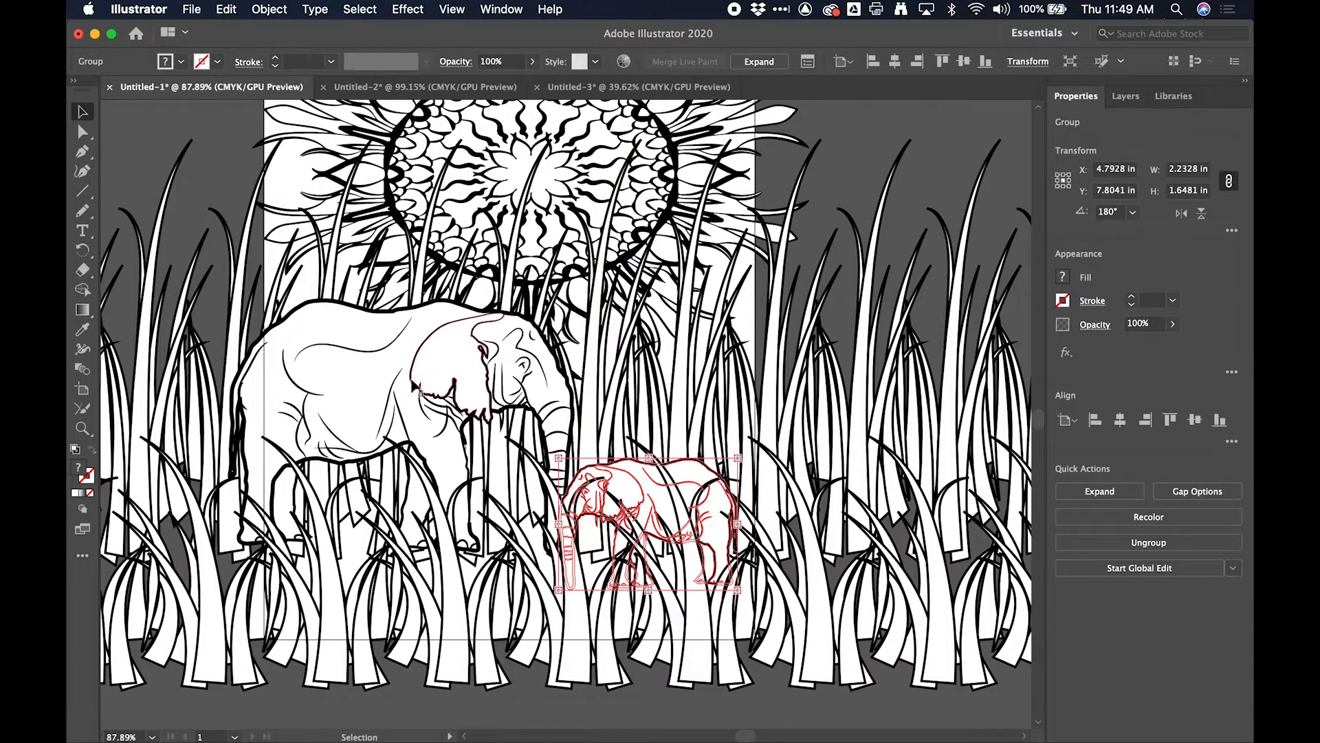
# - Enlarge the small elephant proportionally to about 2.96 in wide and 2.16 in high
pyautogui.click(481, 378)
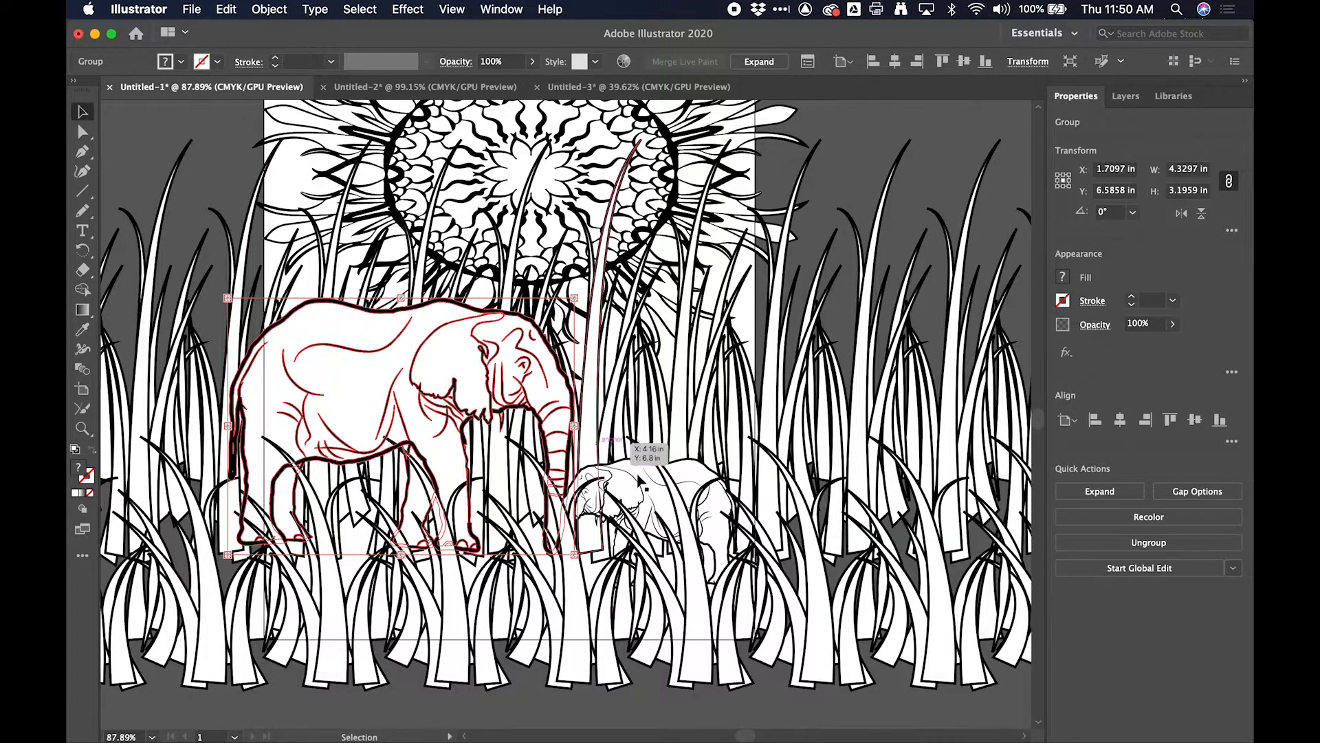
pyautogui.click(662, 489)
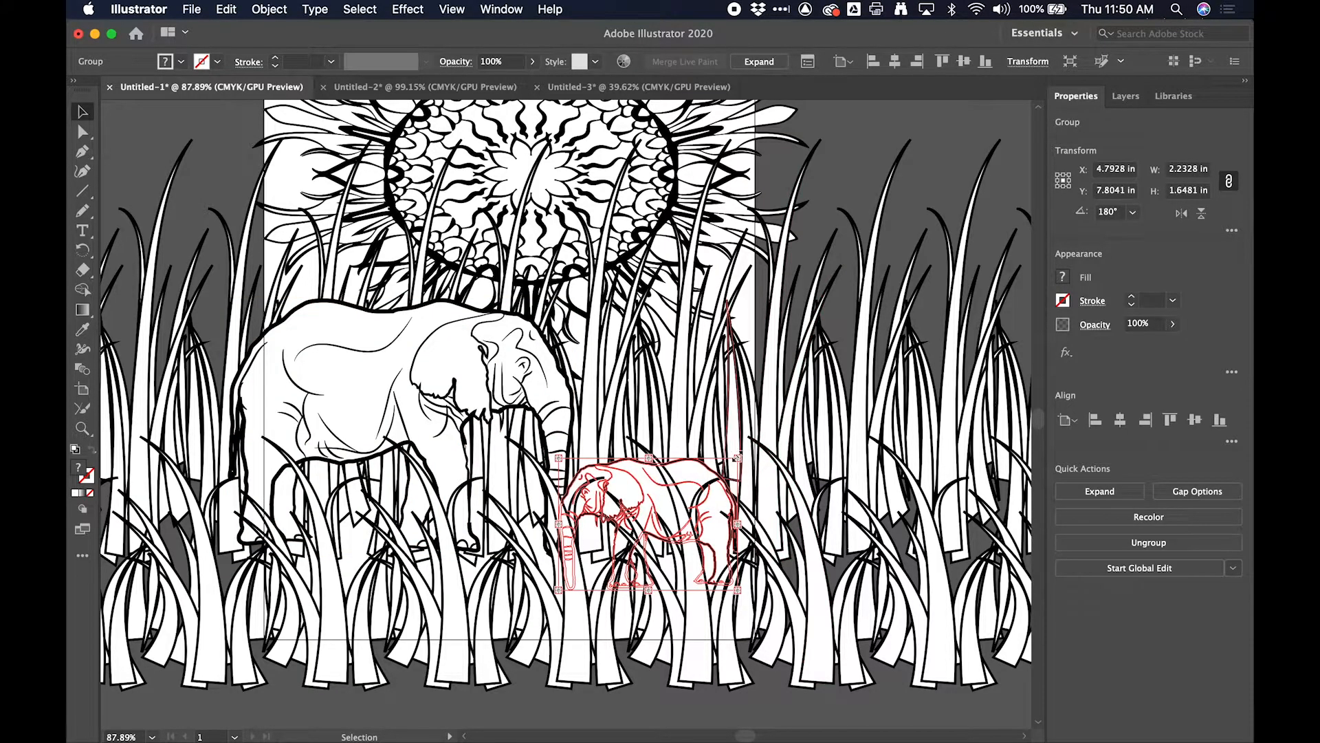
pyautogui.moveTo(737, 457); pyautogui.dragTo(797, 418)
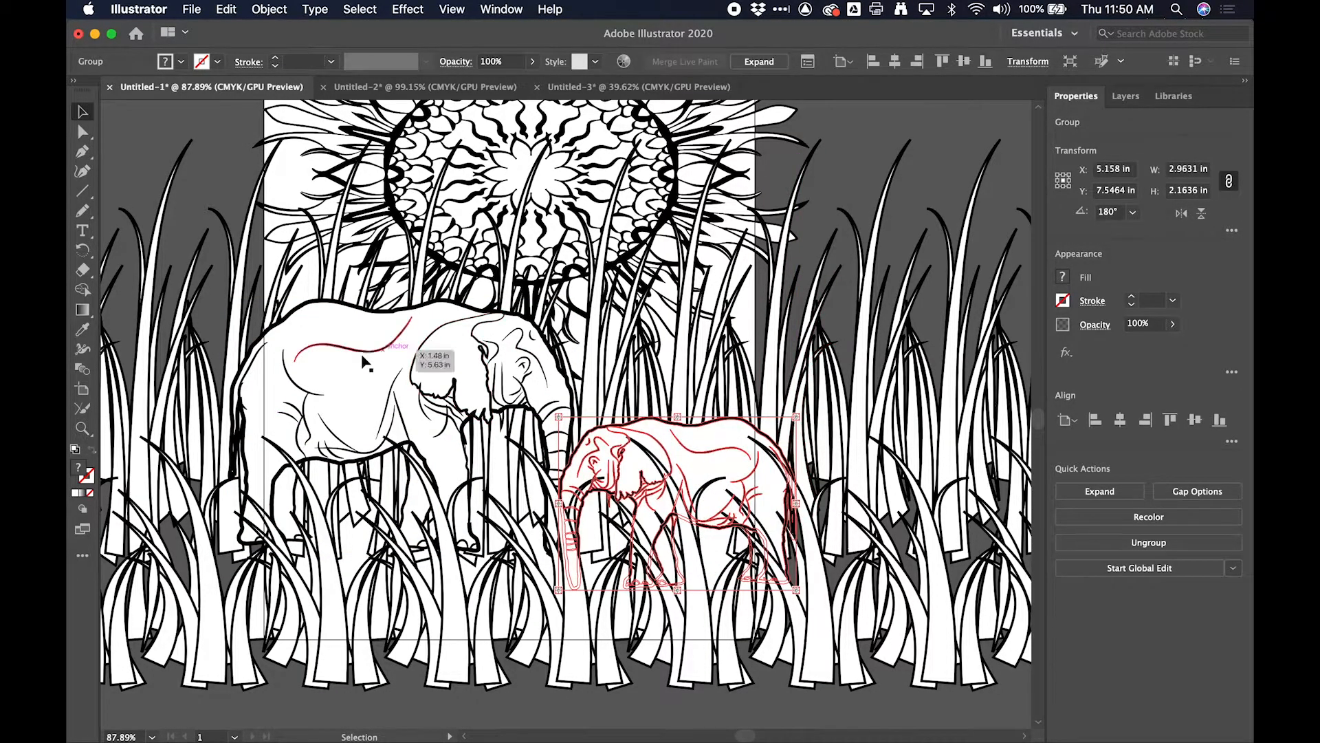
# - Enlarge the large elephant proportionally to about 4.77 in wide and move it slightly down into the grass
pyautogui.click(323, 340)
pyautogui.moveTo(227, 300); pyautogui.dragTo(192, 273)
pyautogui.moveTo(399, 383); pyautogui.dragTo(399, 407)
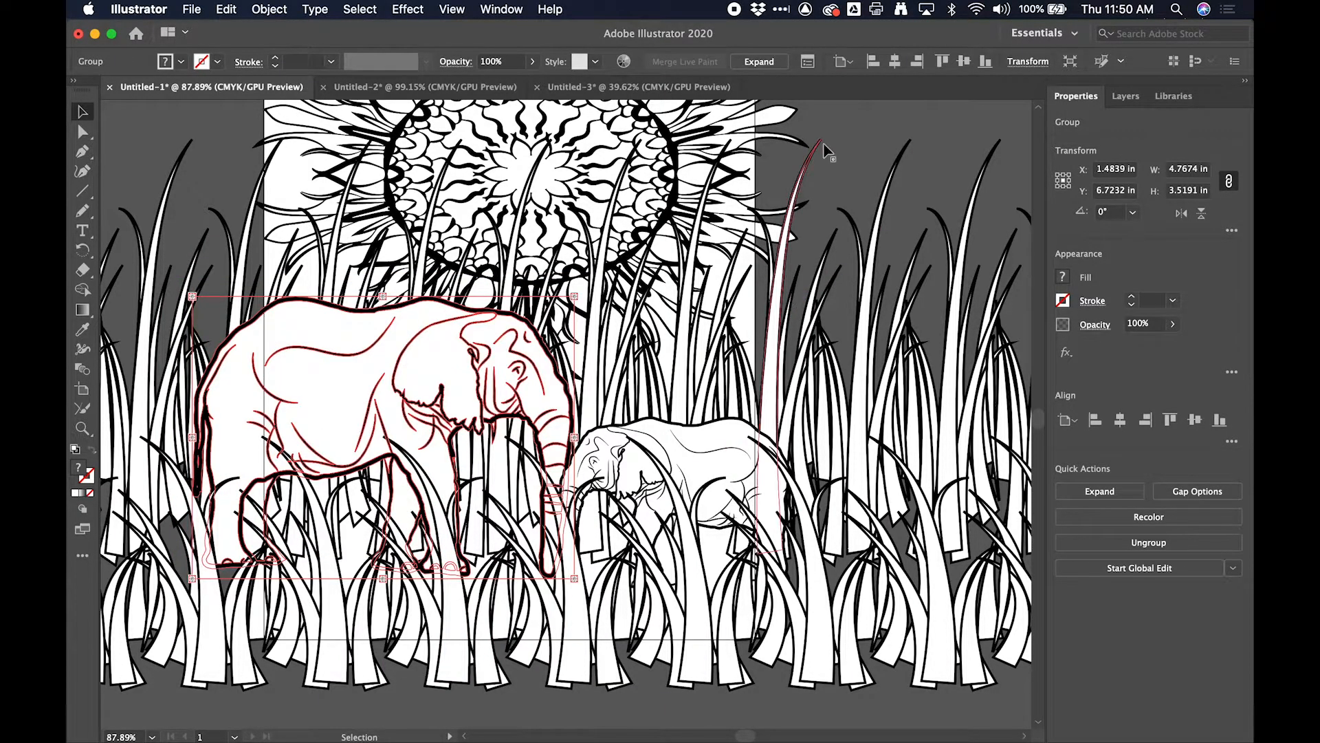
# - Preview the page cropped to the artboard with Trim View and move the sun lower and to the right
pyautogui.click(452, 9)
pyautogui.click(489, 104)
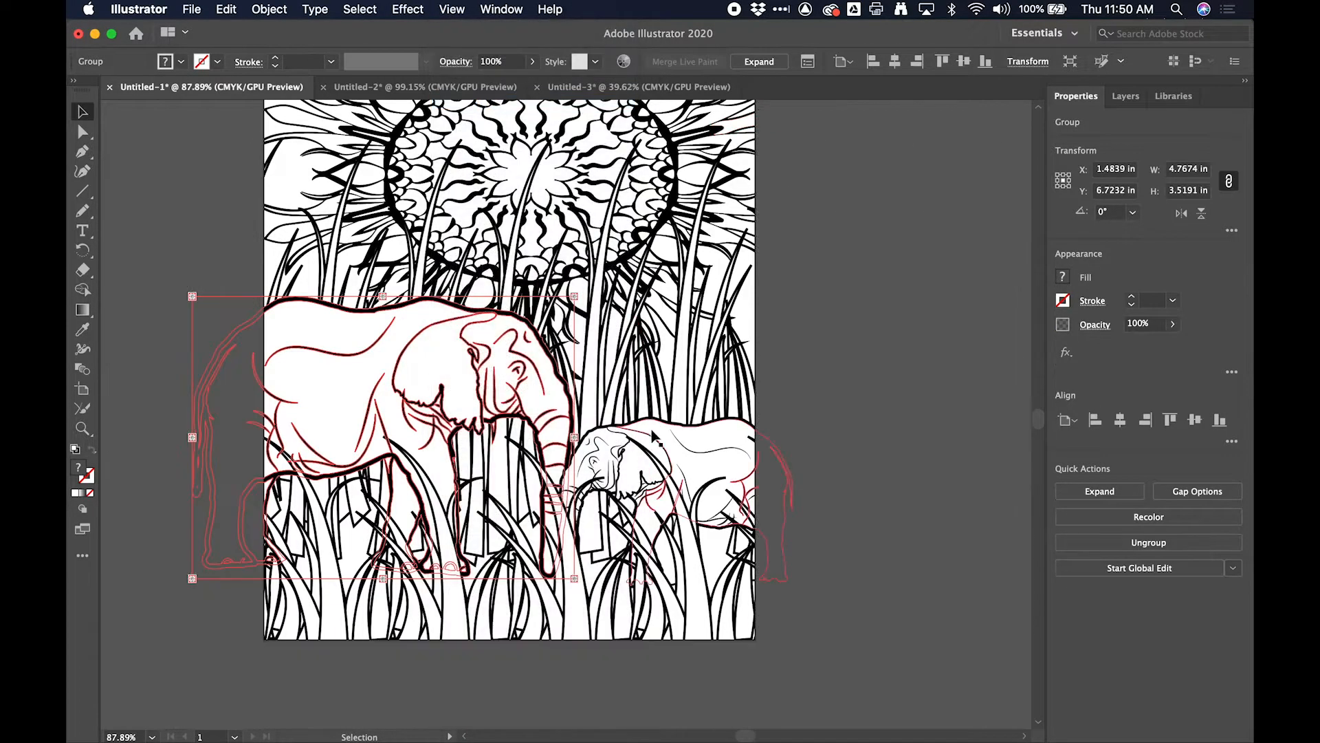
pyautogui.scroll(-5, 658, 698)
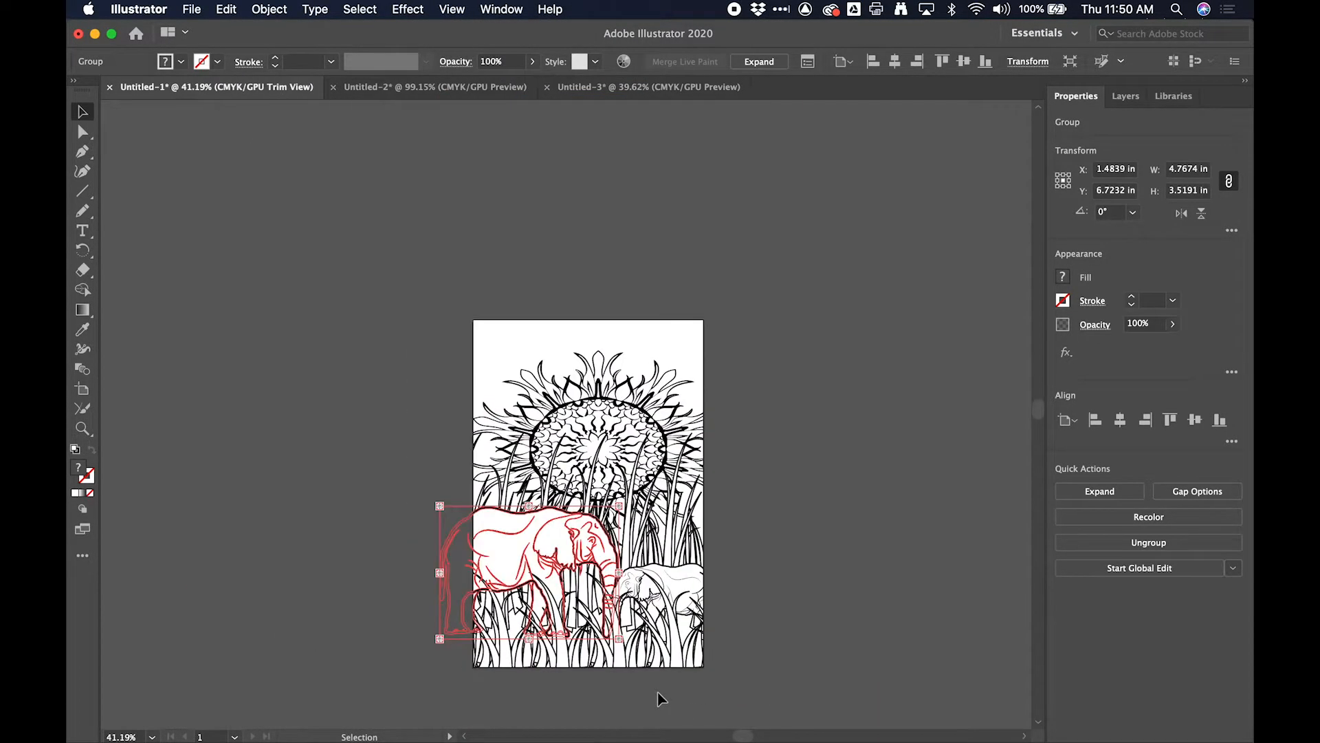
pyautogui.click(658, 416)
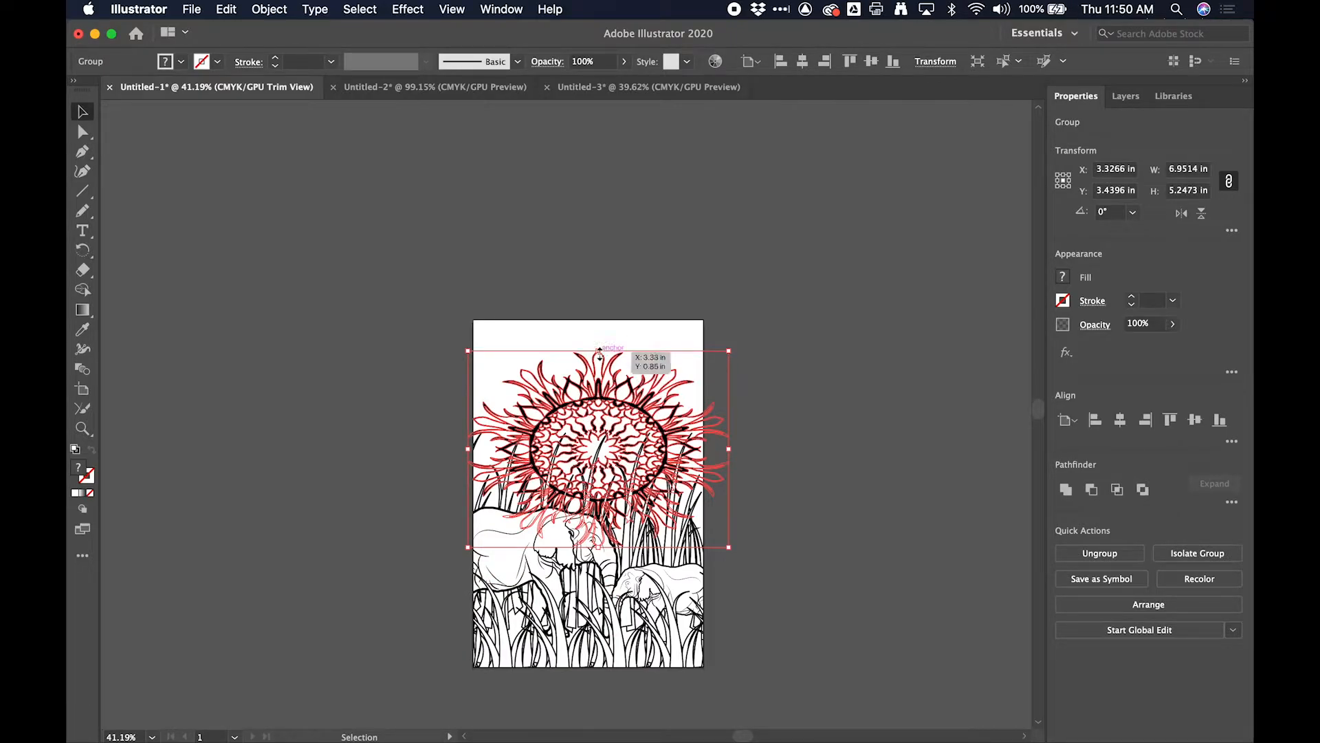
pyautogui.moveTo(641, 426); pyautogui.dragTo(654, 467)
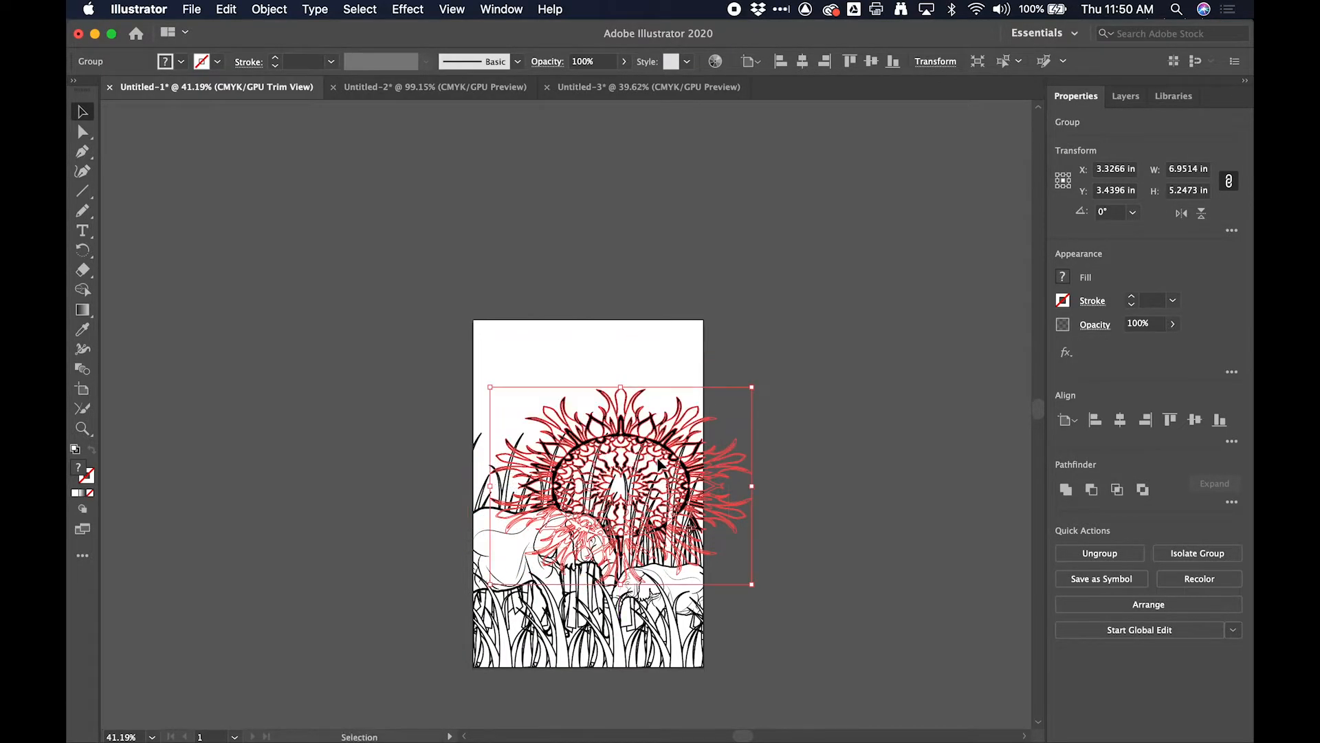
pyautogui.click(798, 350)
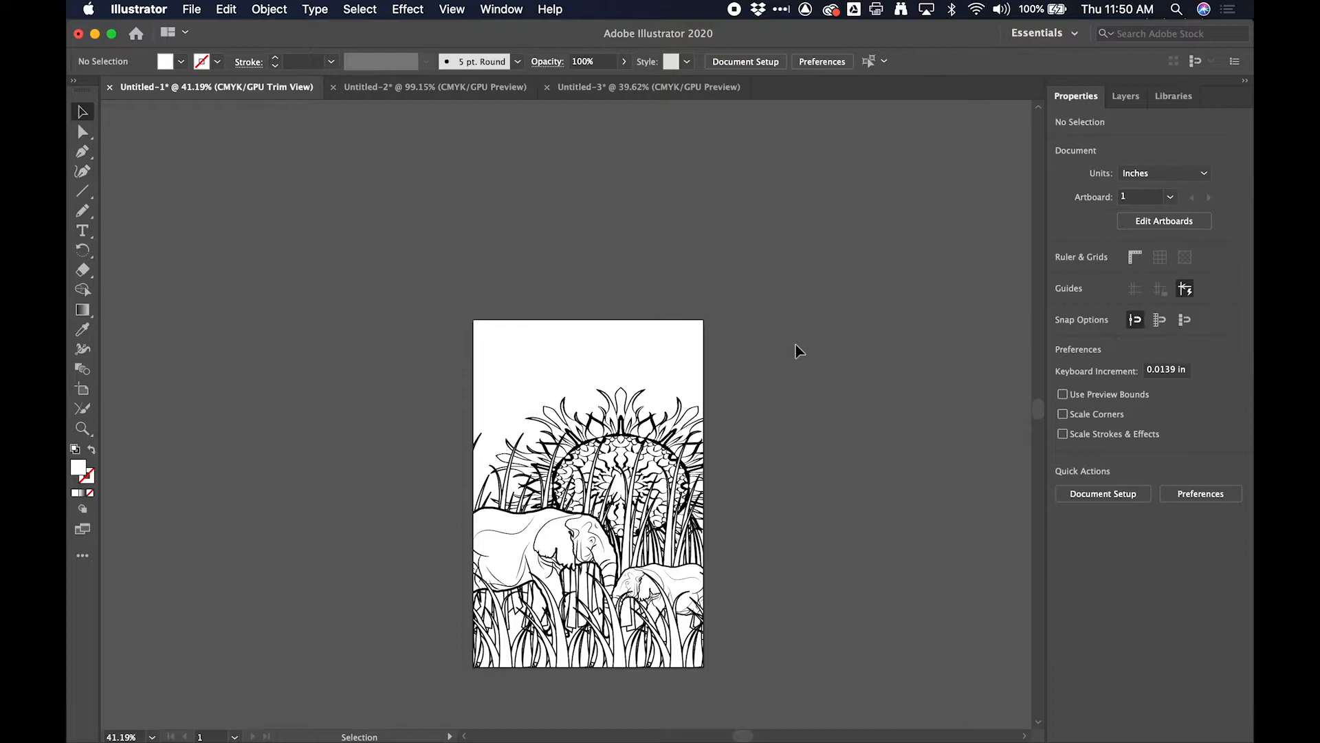
# - Lower the sun further behind the elephants, to about X 4.08 in, Y 4.83 in
pyautogui.doubleClick(665, 458)
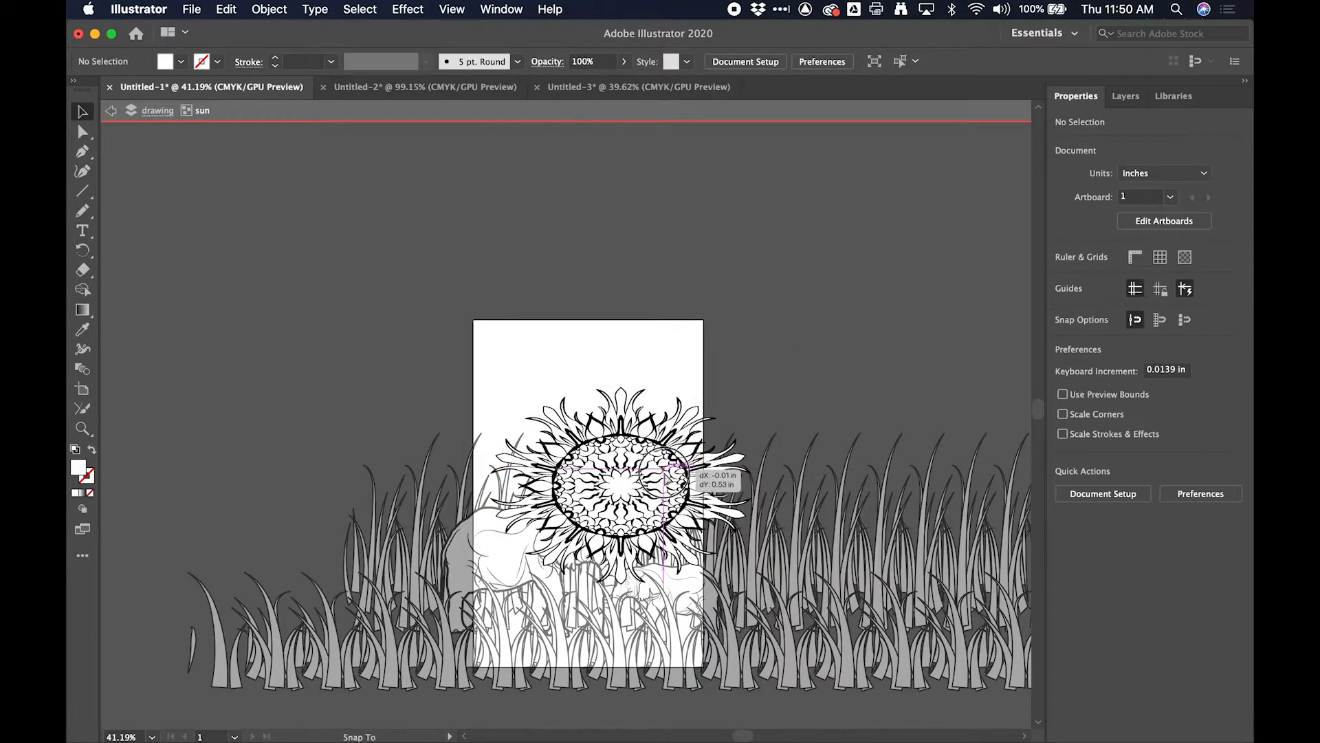
pyautogui.click(703, 459)
pyautogui.click(767, 378)
pyautogui.click(767, 378)
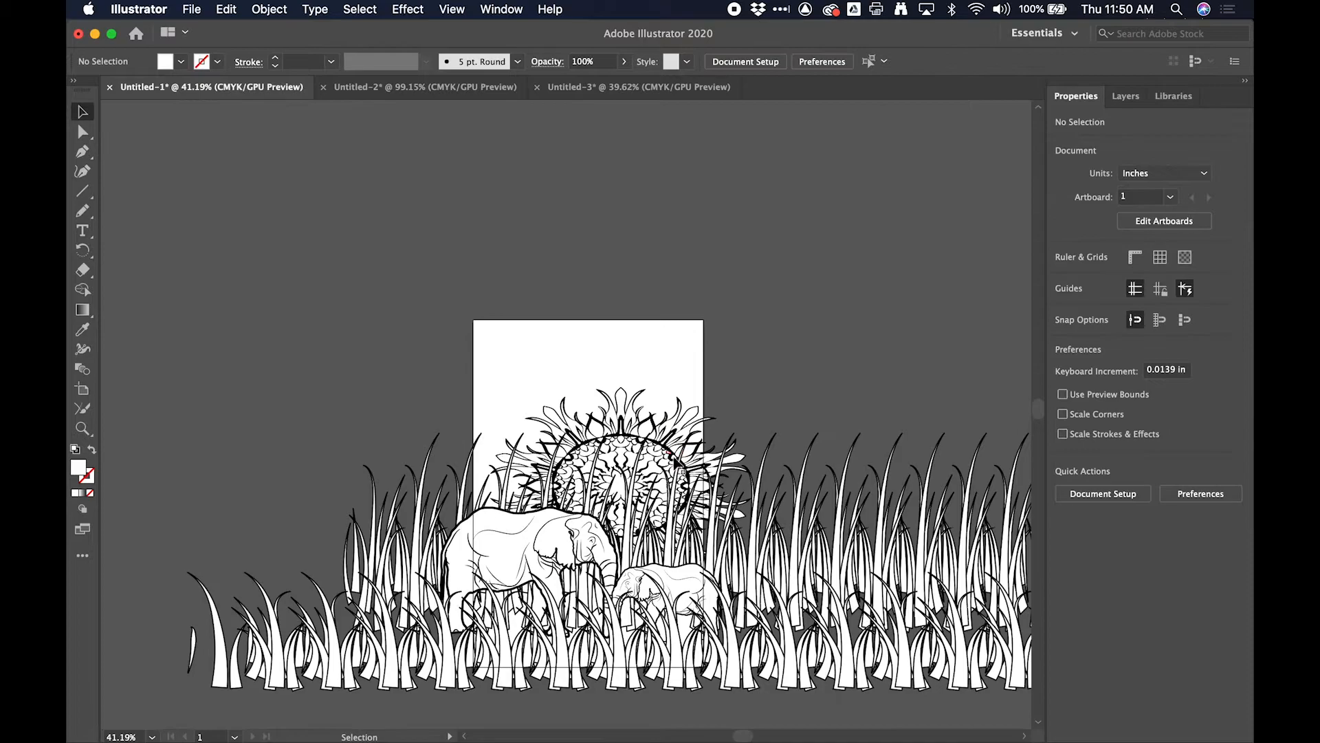
pyautogui.click(675, 475)
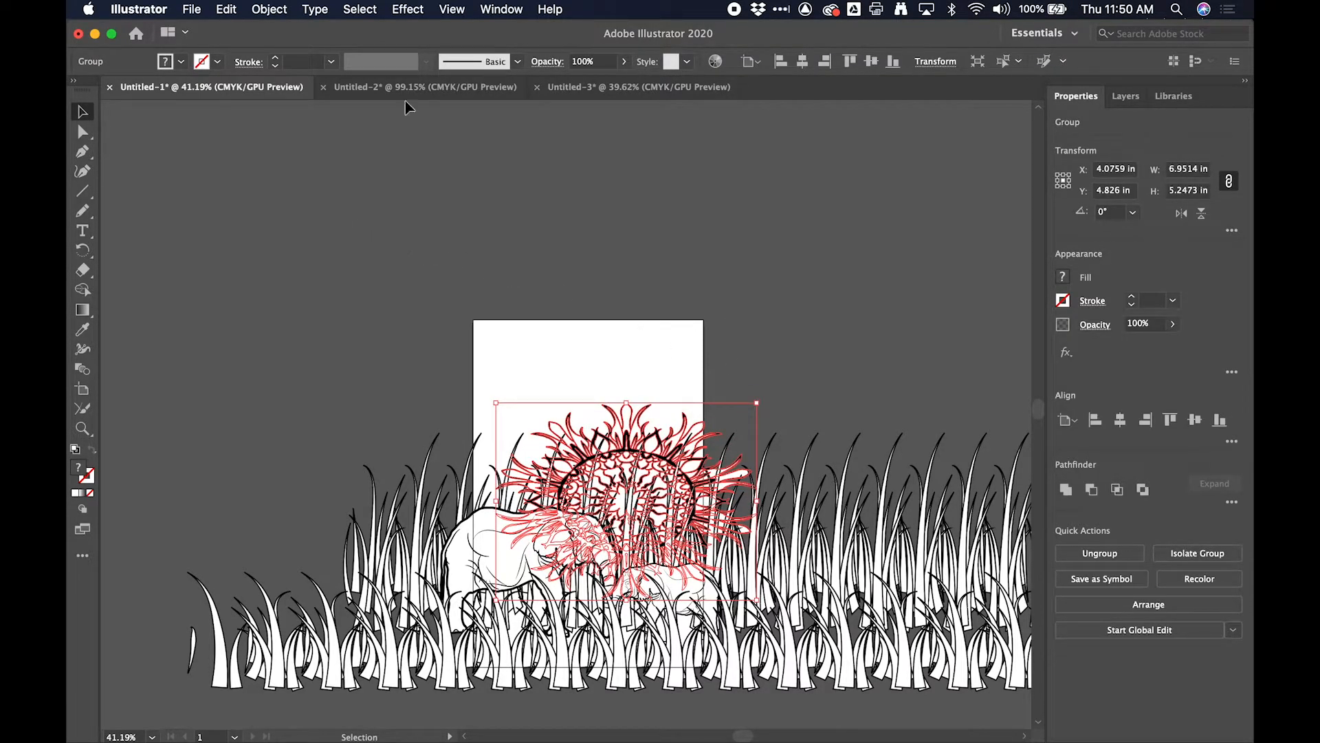
# - Turn Trim View back on and shift the sun horizontally to about X 4.91 in
pyautogui.click(451, 9)
pyautogui.click(479, 103)
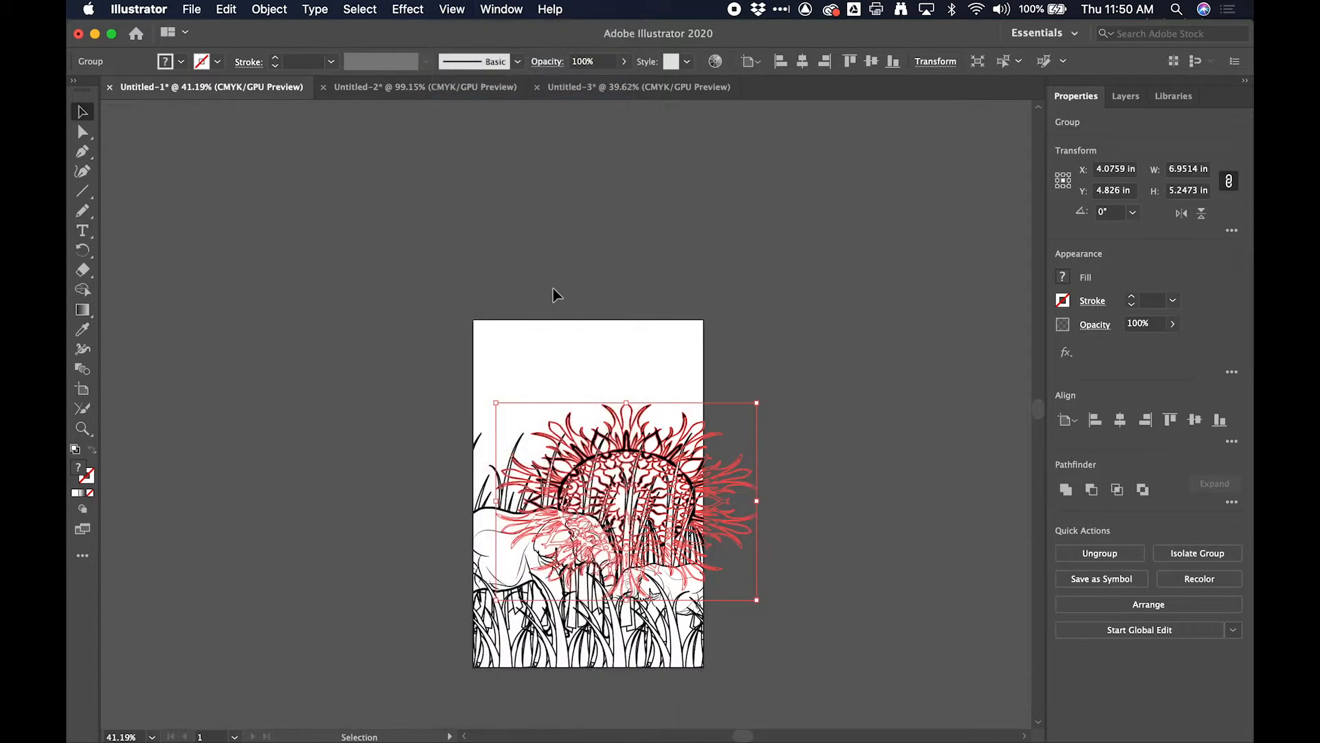
pyautogui.click(478, 339)
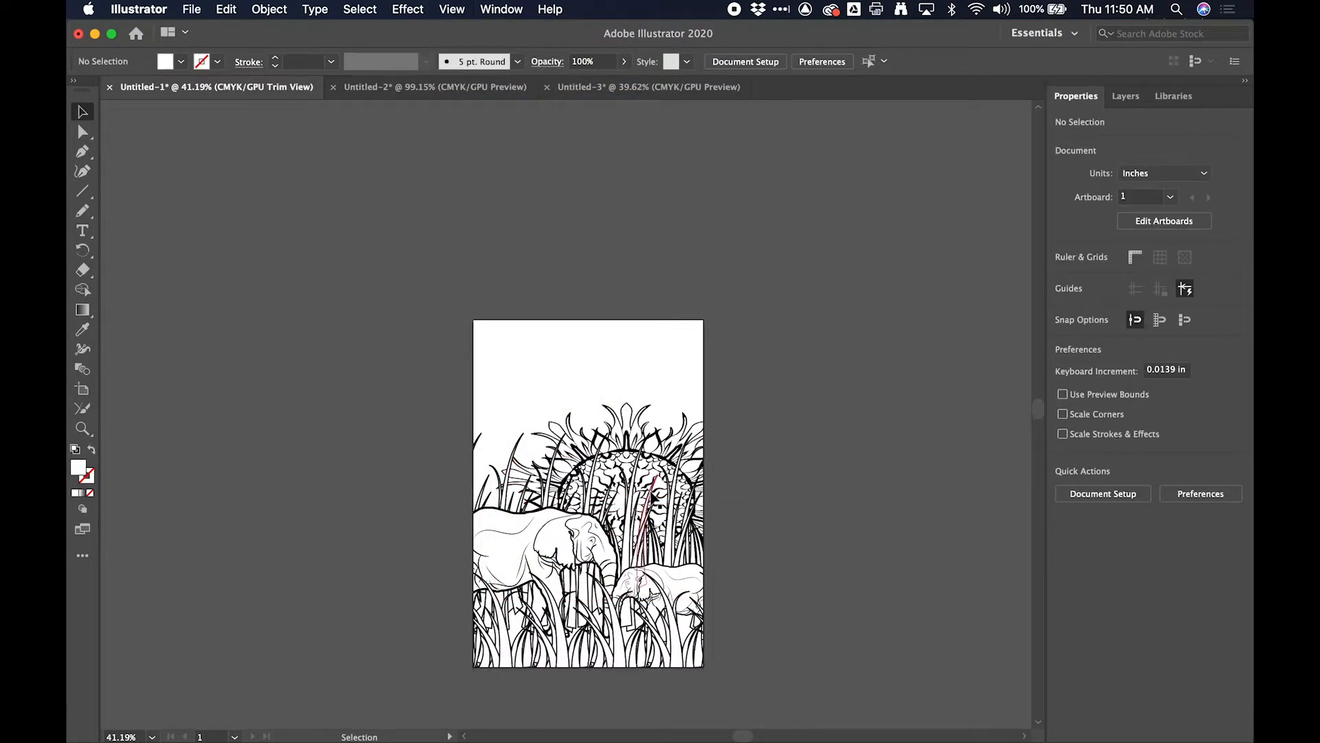
pyautogui.click(665, 473)
pyautogui.moveTo(666, 469); pyautogui.dragTo(697, 470)
pyautogui.click(773, 323)
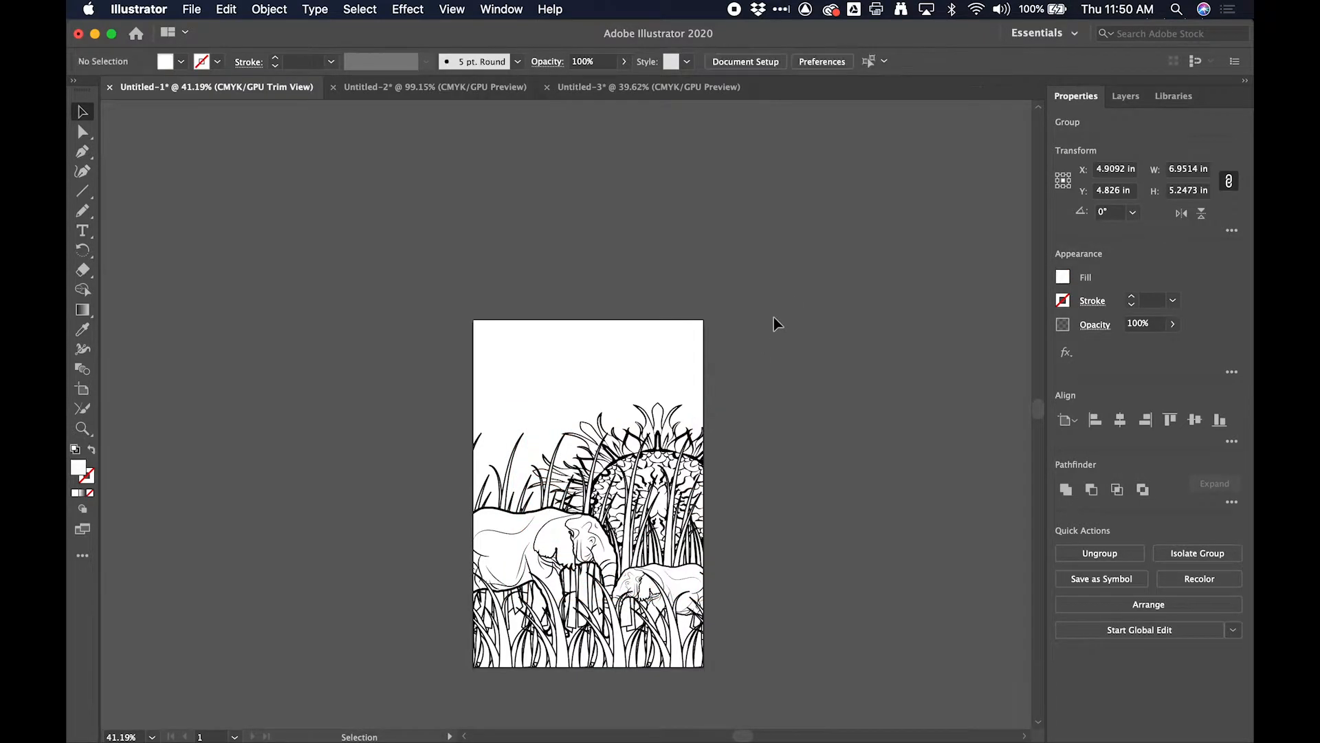
# - Copy the band of swirling clouds from Untitled-3 and paste it into Untitled-1
pyautogui.press('super+Tab')
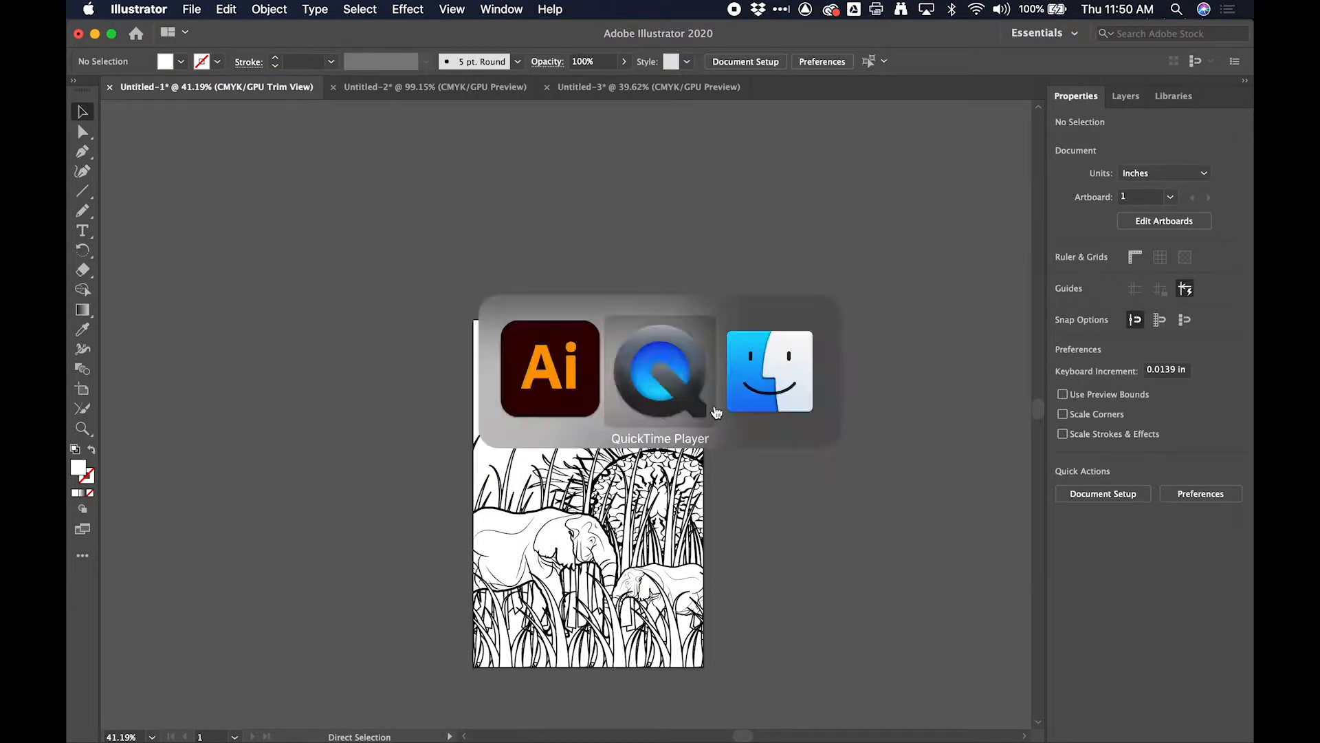
pyautogui.press('Escape')
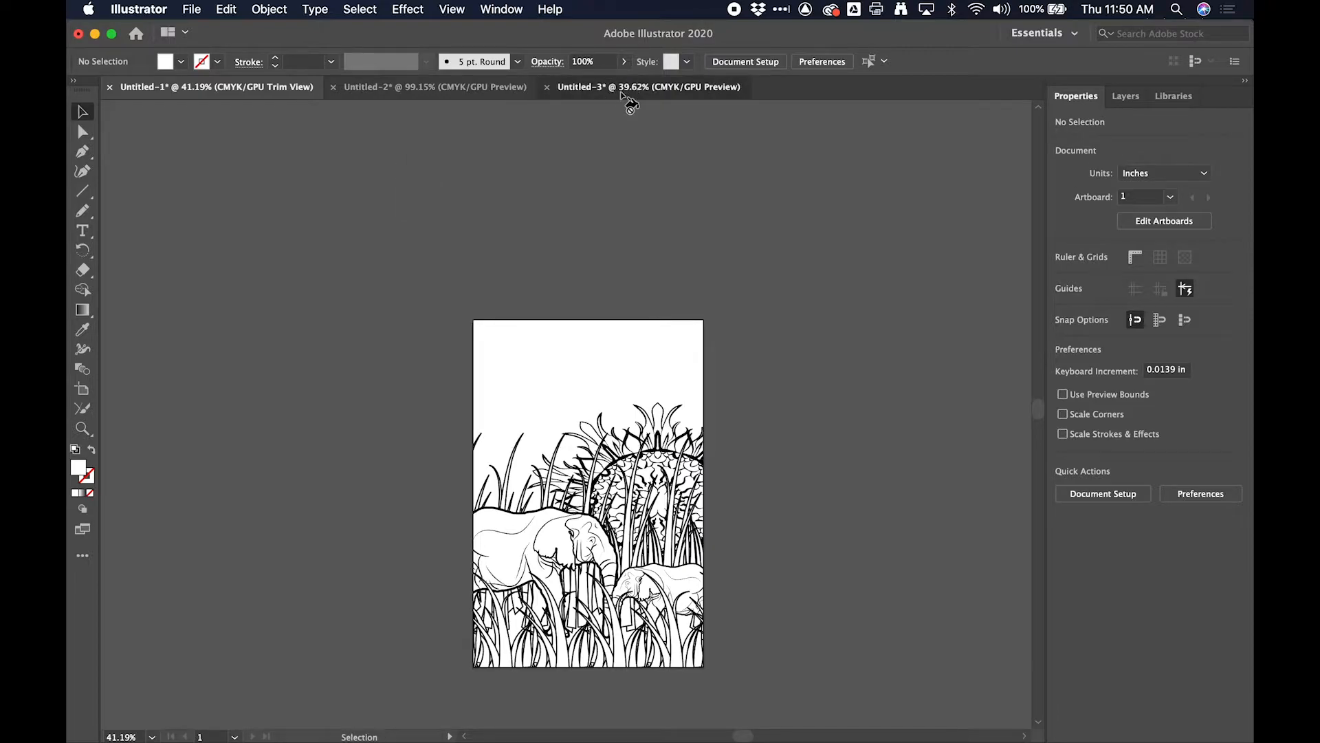
pyautogui.click(628, 87)
pyautogui.press('a')
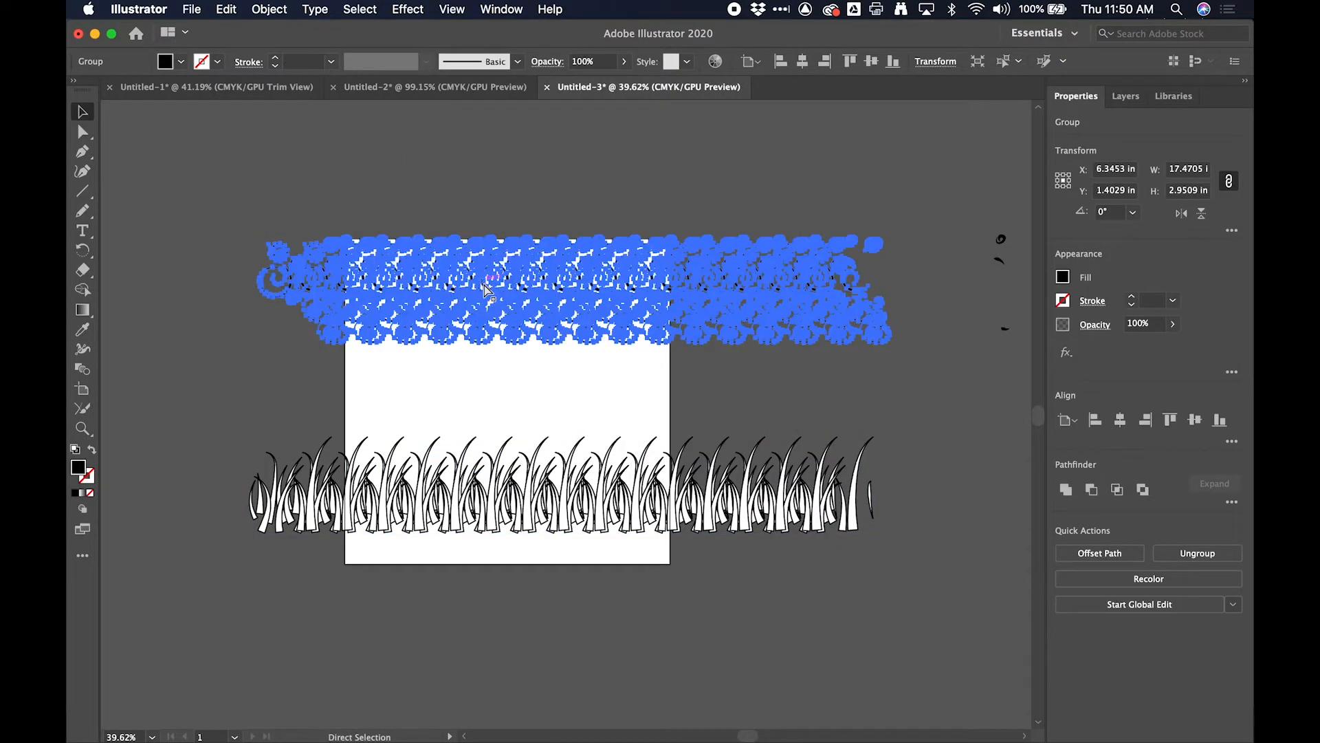
pyautogui.click(220, 90)
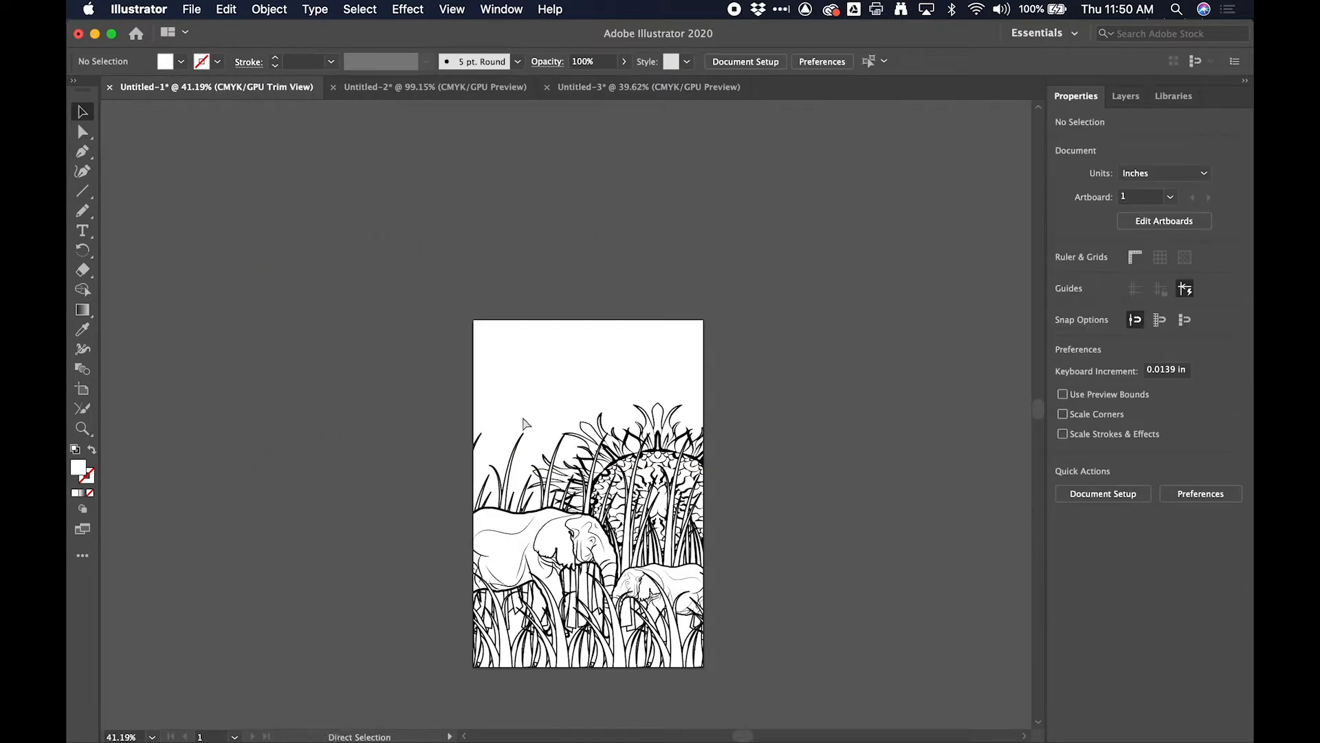
pyautogui.press('v')
pyautogui.press('super+v')
# - Rename the pasted swirl group as clouds and place it beneath the sun in the drawing layer's stacking order
pyautogui.click(1126, 96)
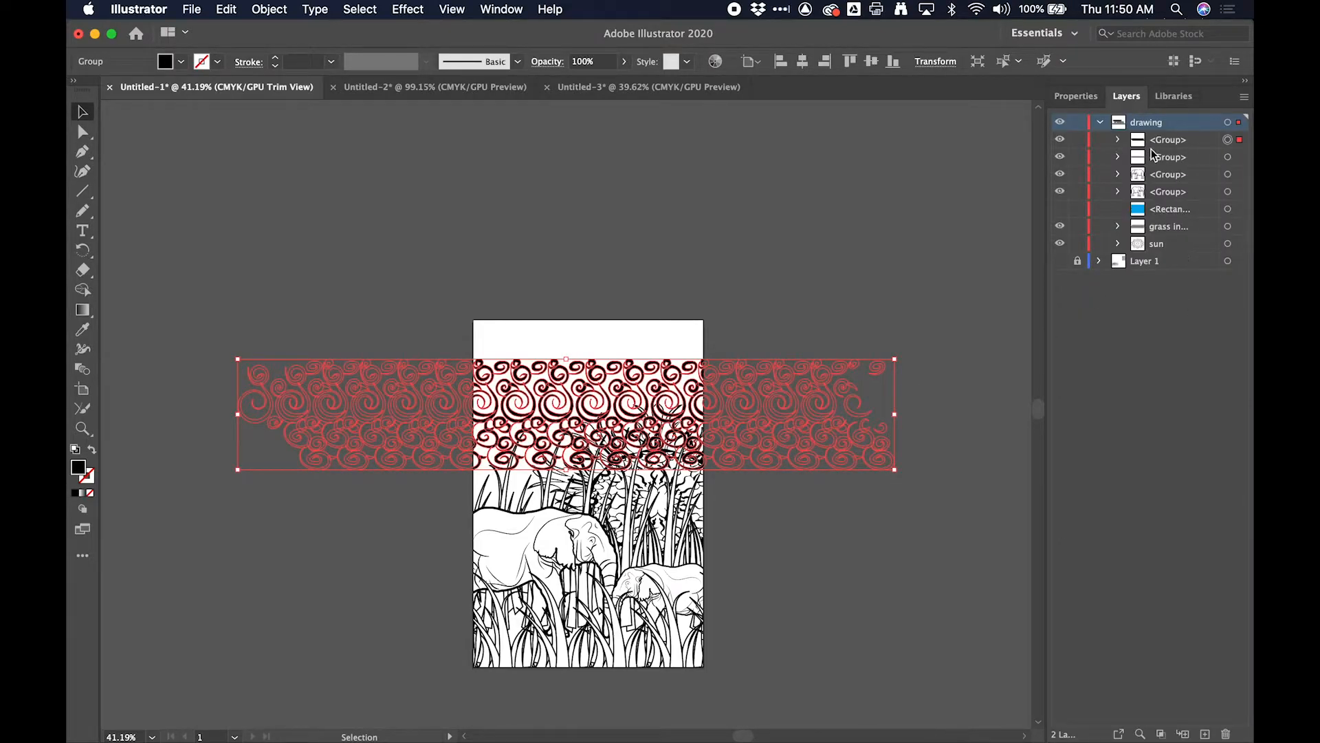
pyautogui.click(1059, 139)
pyautogui.click(1060, 139)
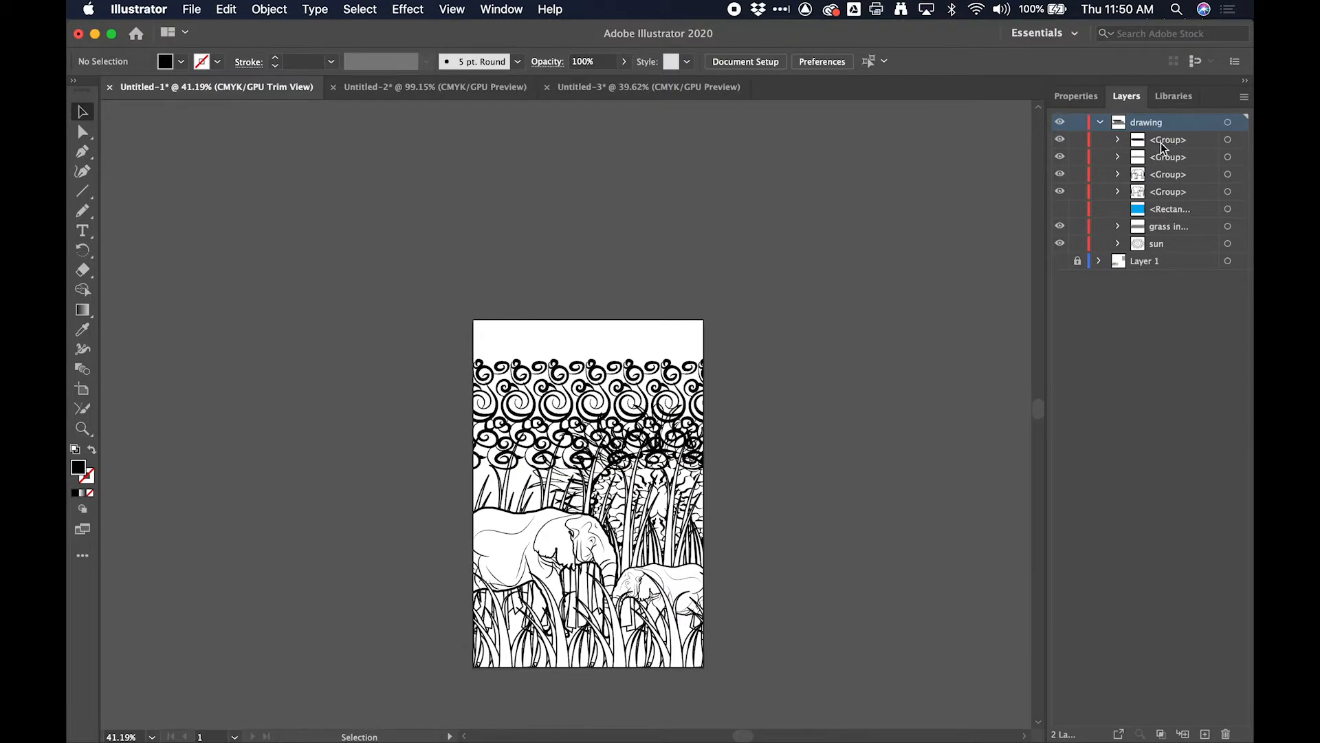
pyautogui.click(1162, 142)
pyautogui.doubleClick(1160, 142)
pyautogui.write('clou')
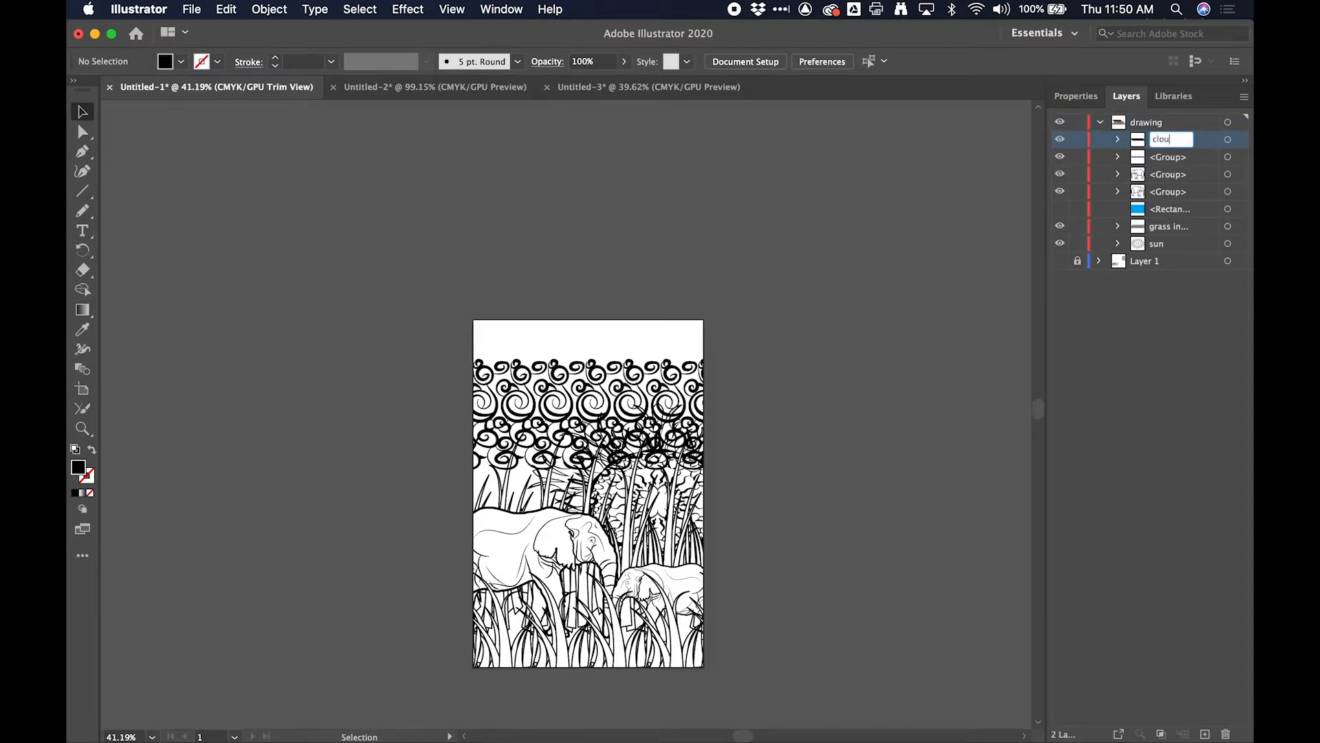
pyautogui.write('ds')
pyautogui.press('Return')
pyautogui.click(1146, 244)
pyautogui.moveTo(1146, 245); pyautogui.dragTo(1150, 253)
# - Raise the clouds to the page's top edge and add a horizontally flipped duplicate below at about X 2.52 in, Y 3.97 in
pyautogui.click(639, 383)
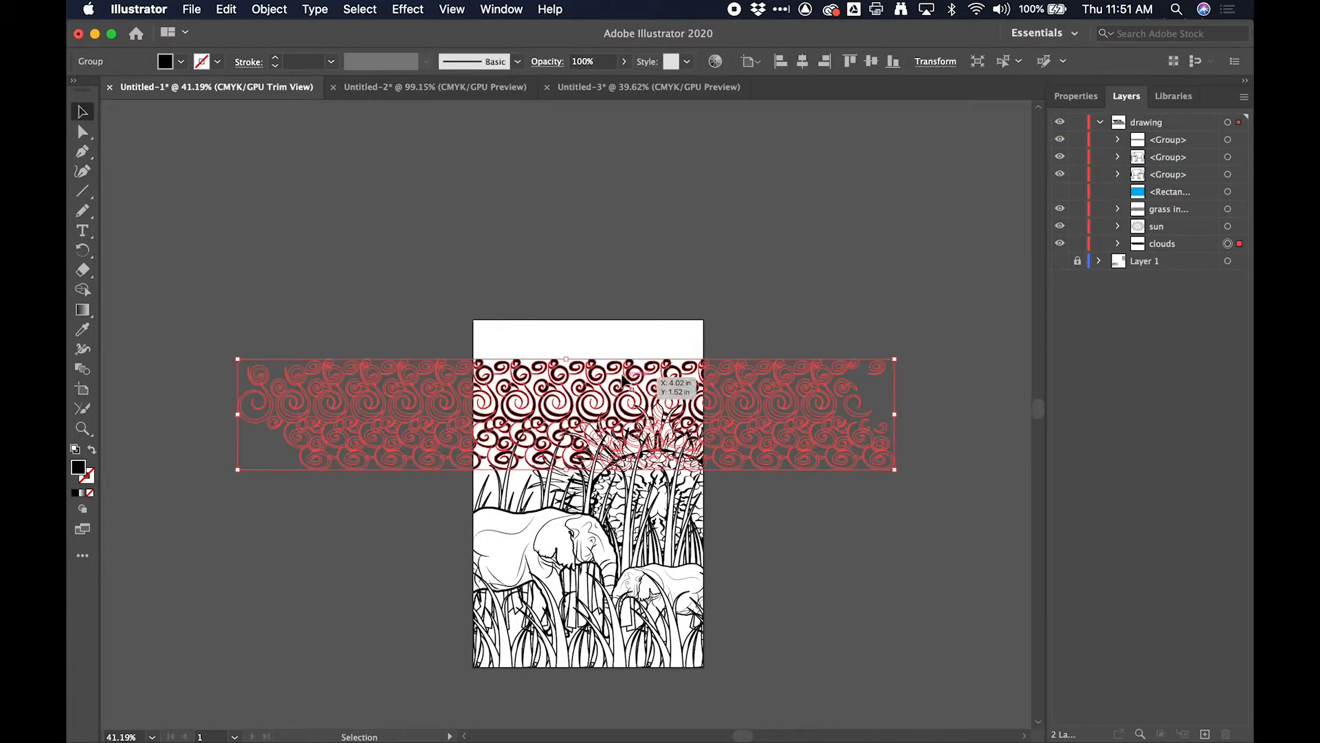
pyautogui.moveTo(612, 375); pyautogui.dragTo(627, 458)
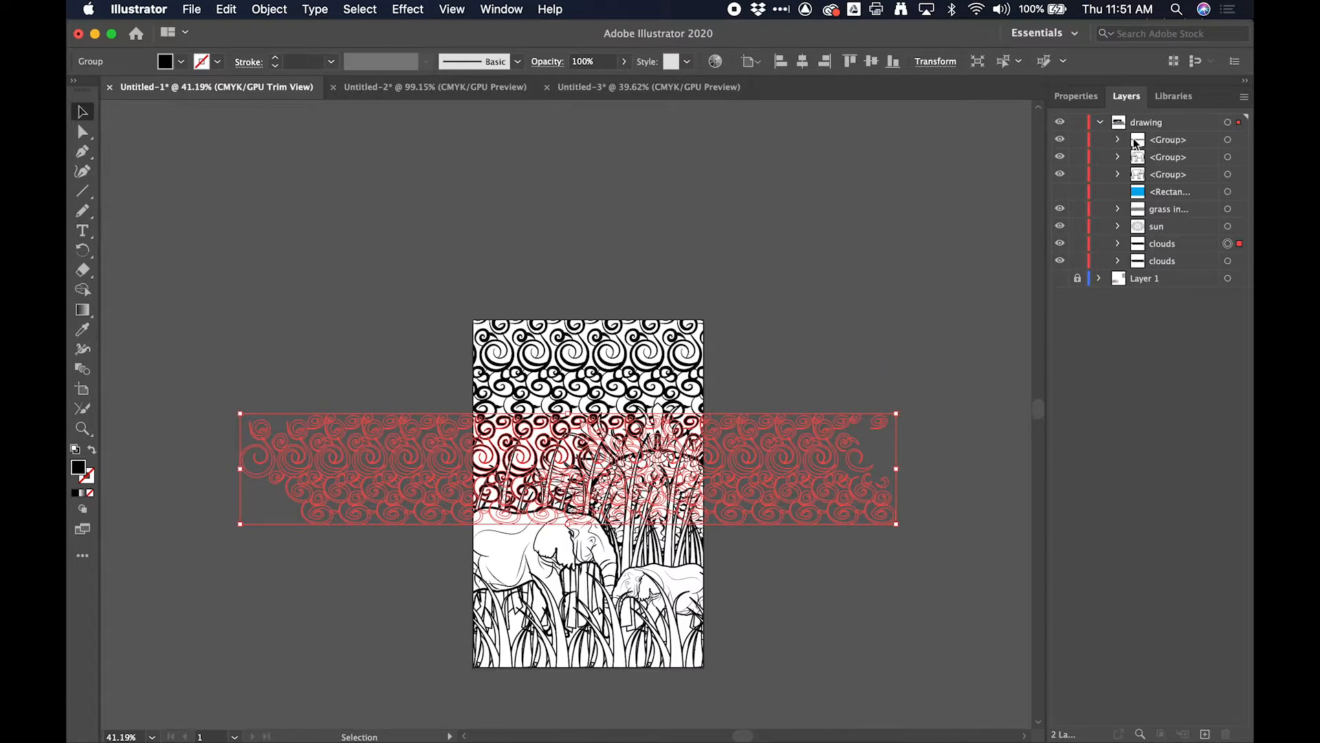
pyautogui.click(1080, 97)
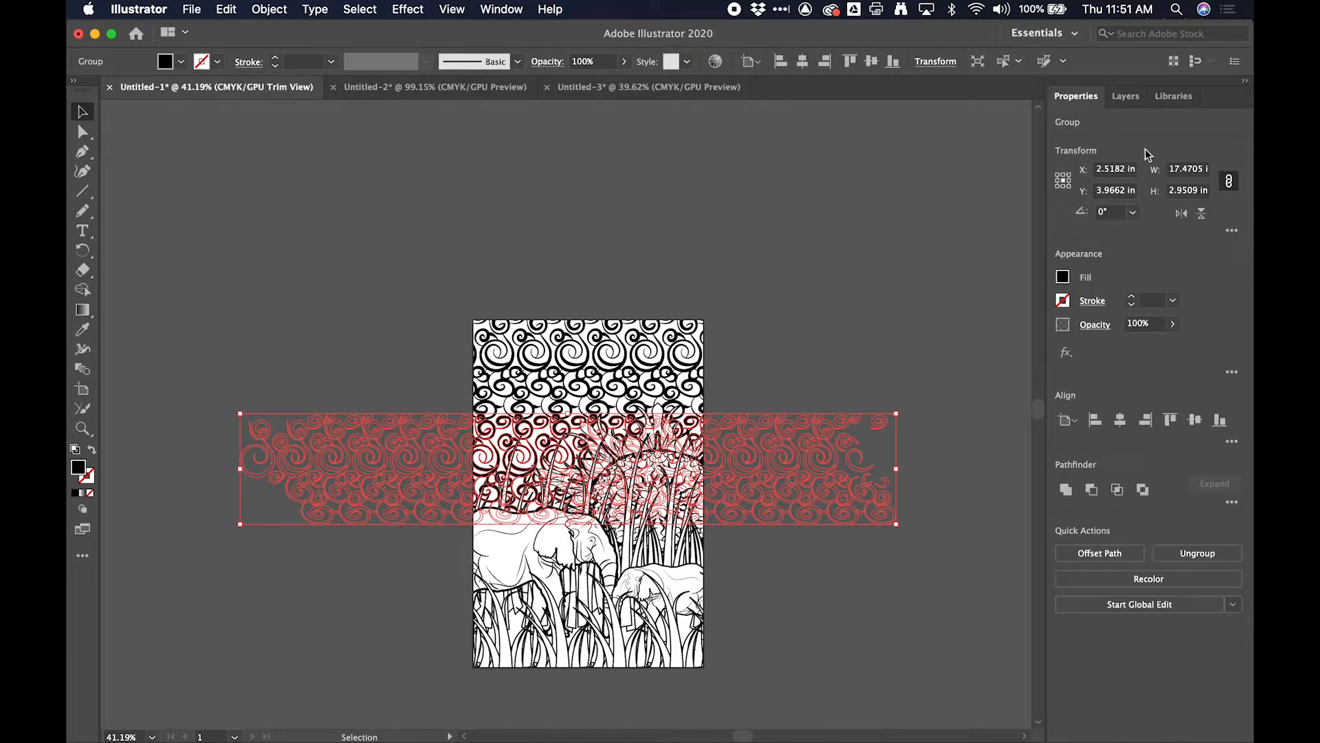
pyautogui.click(1184, 213)
pyautogui.click(829, 297)
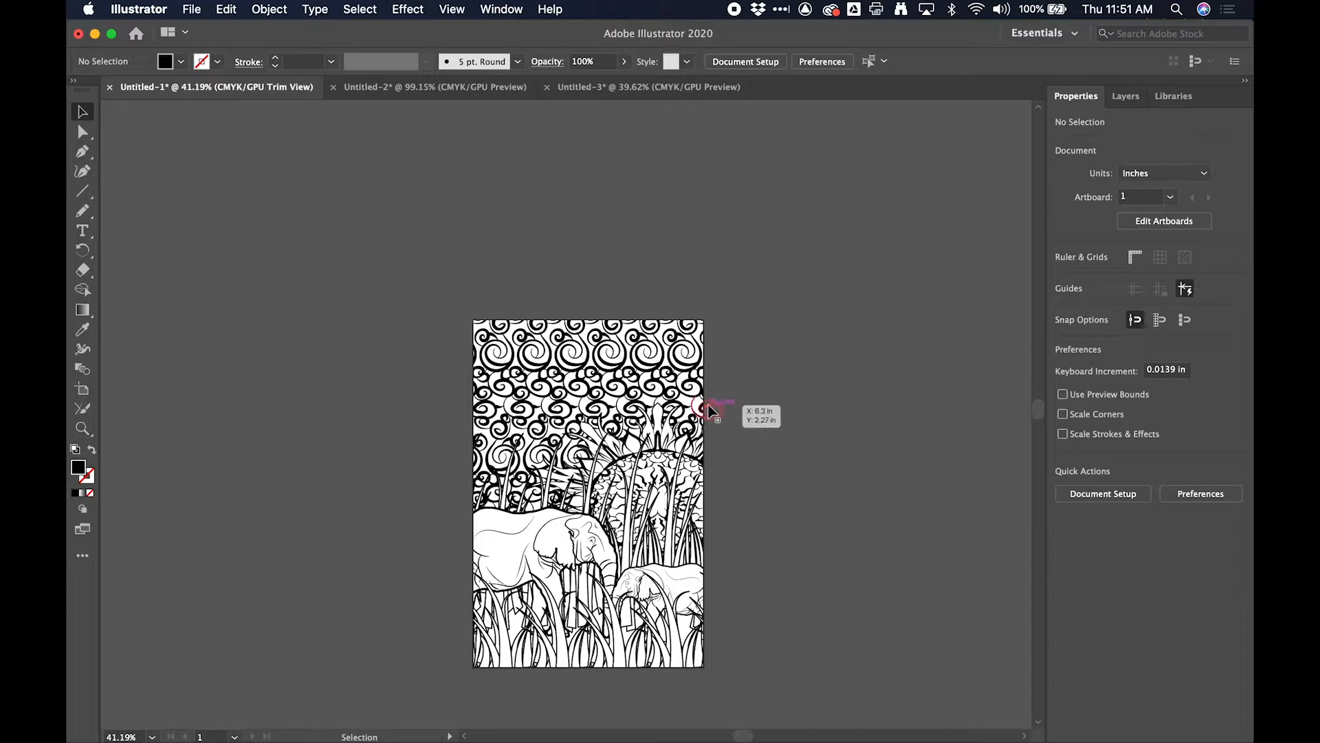
# - Examine how the clouds, sun, grass and elephants overlap across the cropped page
pyautogui.scroll(6, 709, 404)
pyautogui.scroll(-5, 708, 407)
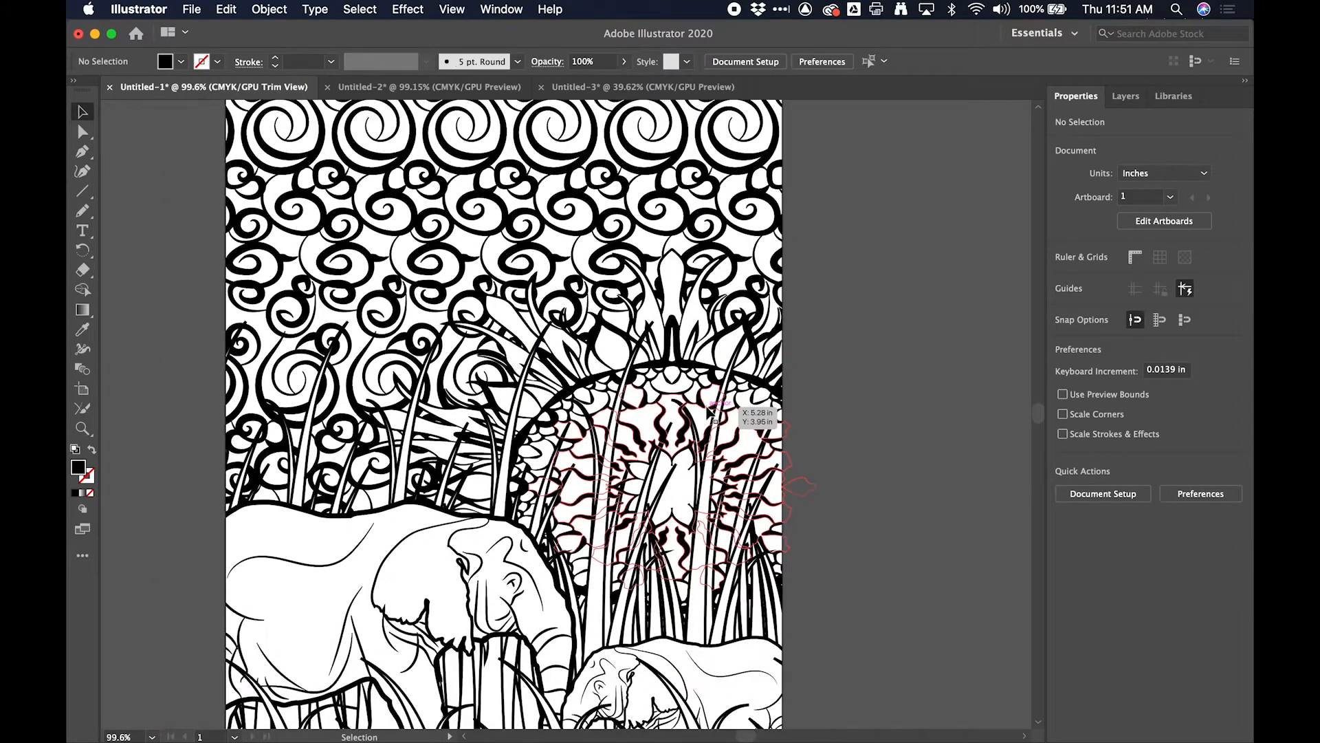
pyautogui.scroll(-1, 706, 409)
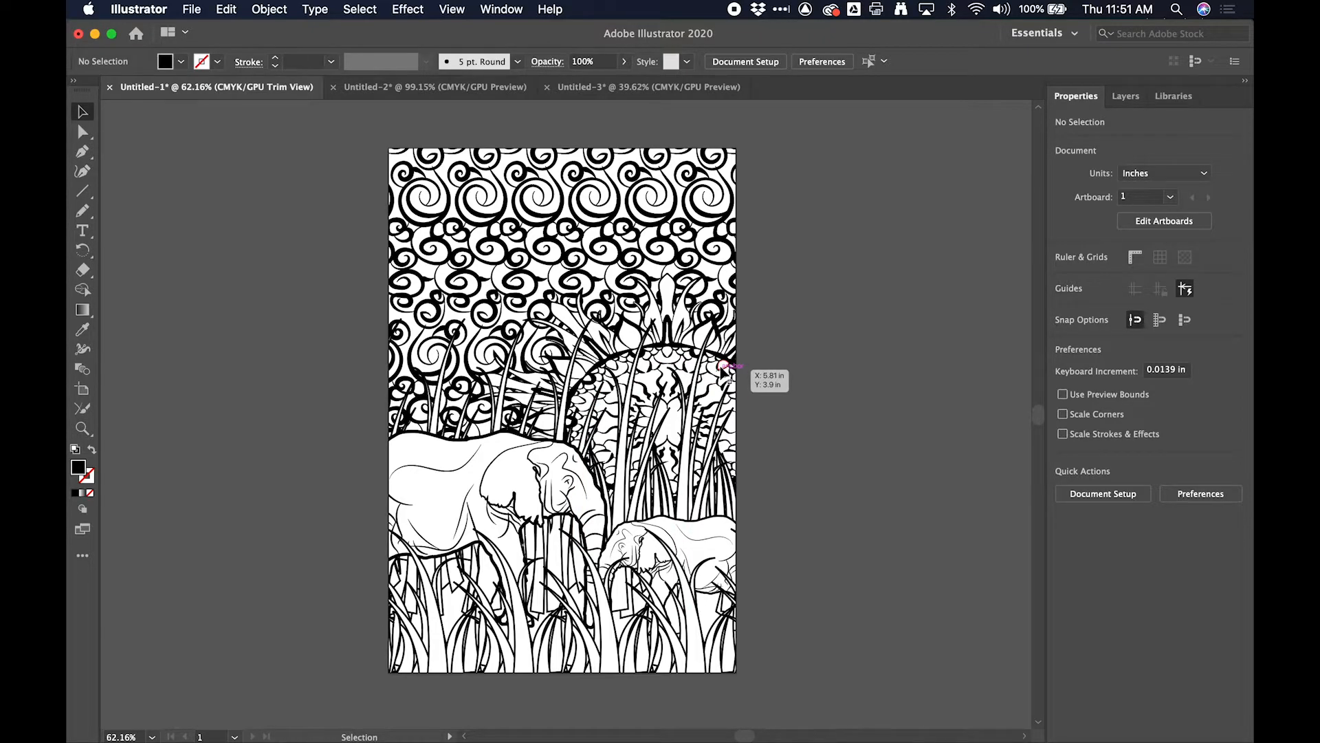
pyautogui.scroll(-2, 722, 371)
pyautogui.scroll(5, 628, 475)
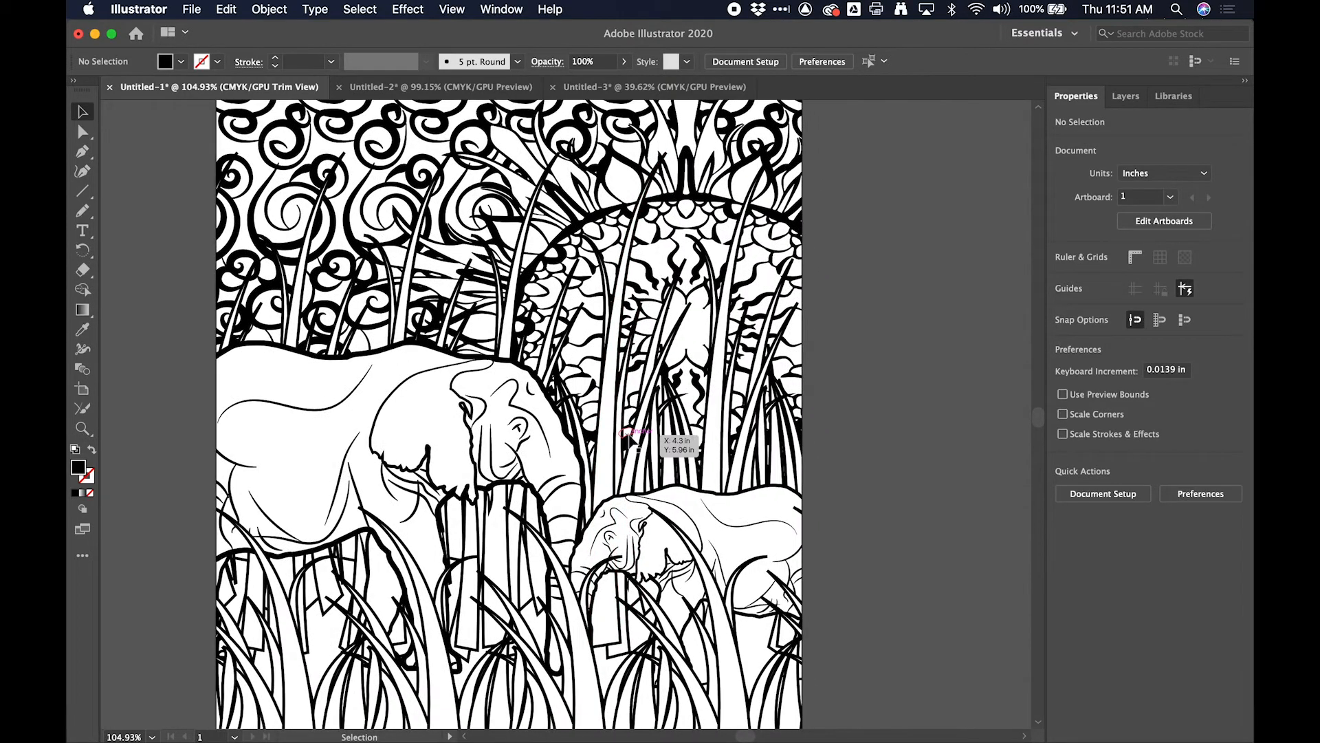
pyautogui.scroll(-2, 629, 435)
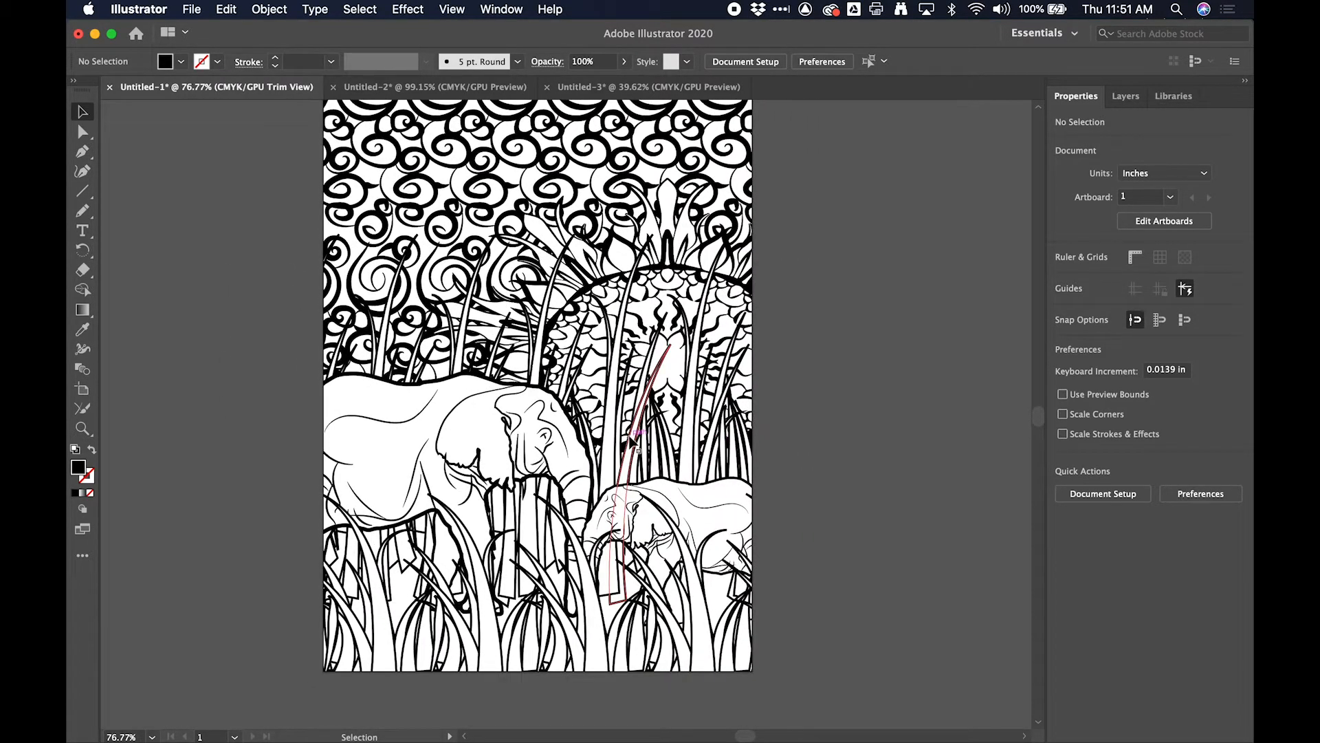
pyautogui.scroll(-2, 631, 441)
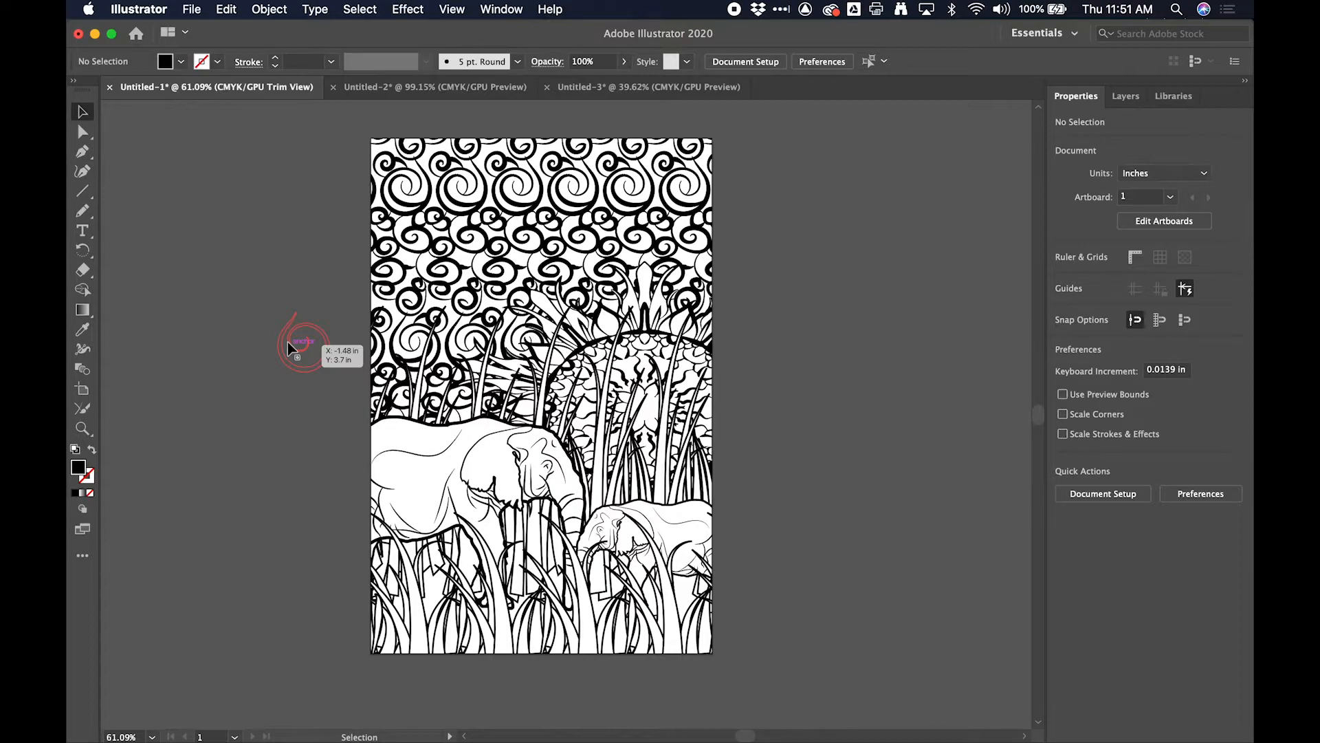
# - Review the repeating cloud and grass bands in Untitled-3 and return to the elephant composition in Untitled-1
pyautogui.click(433, 87)
pyautogui.click(592, 89)
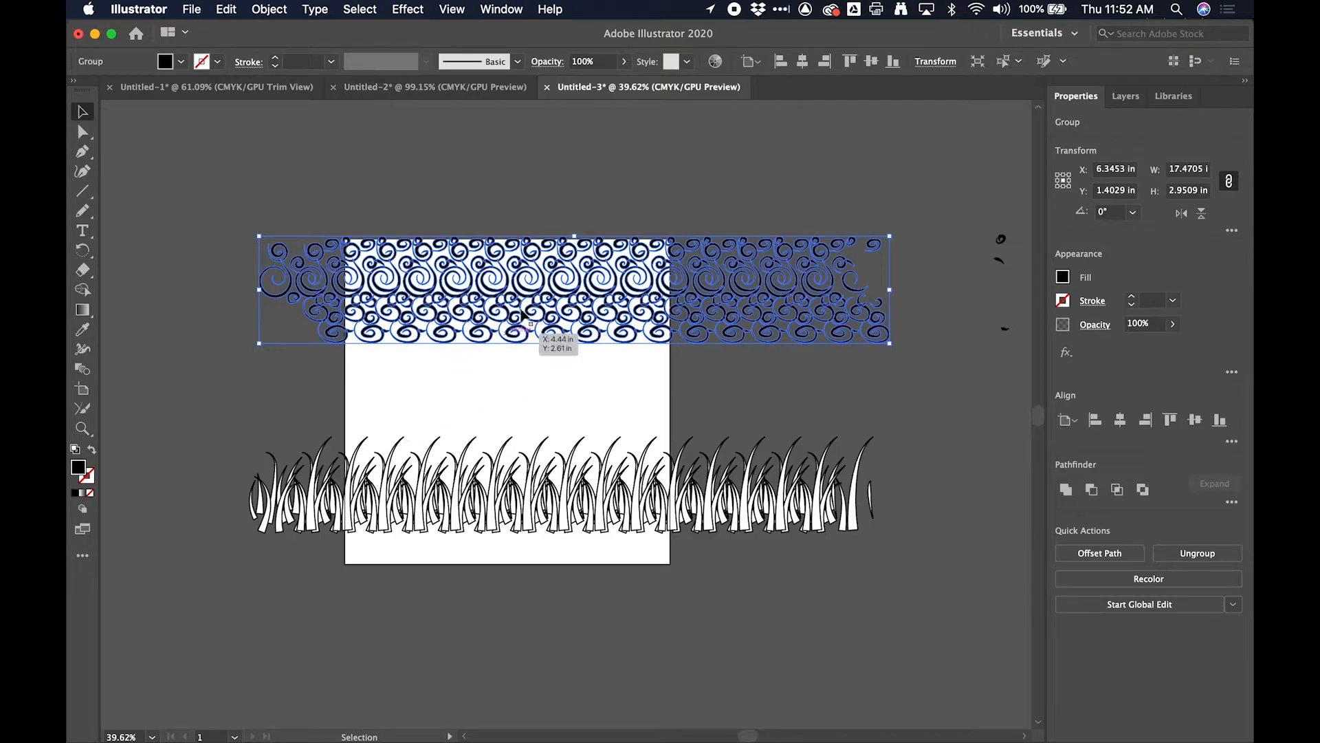
pyautogui.scroll(-2, 371, 457)
pyautogui.hscroll(-2, 371, 457)
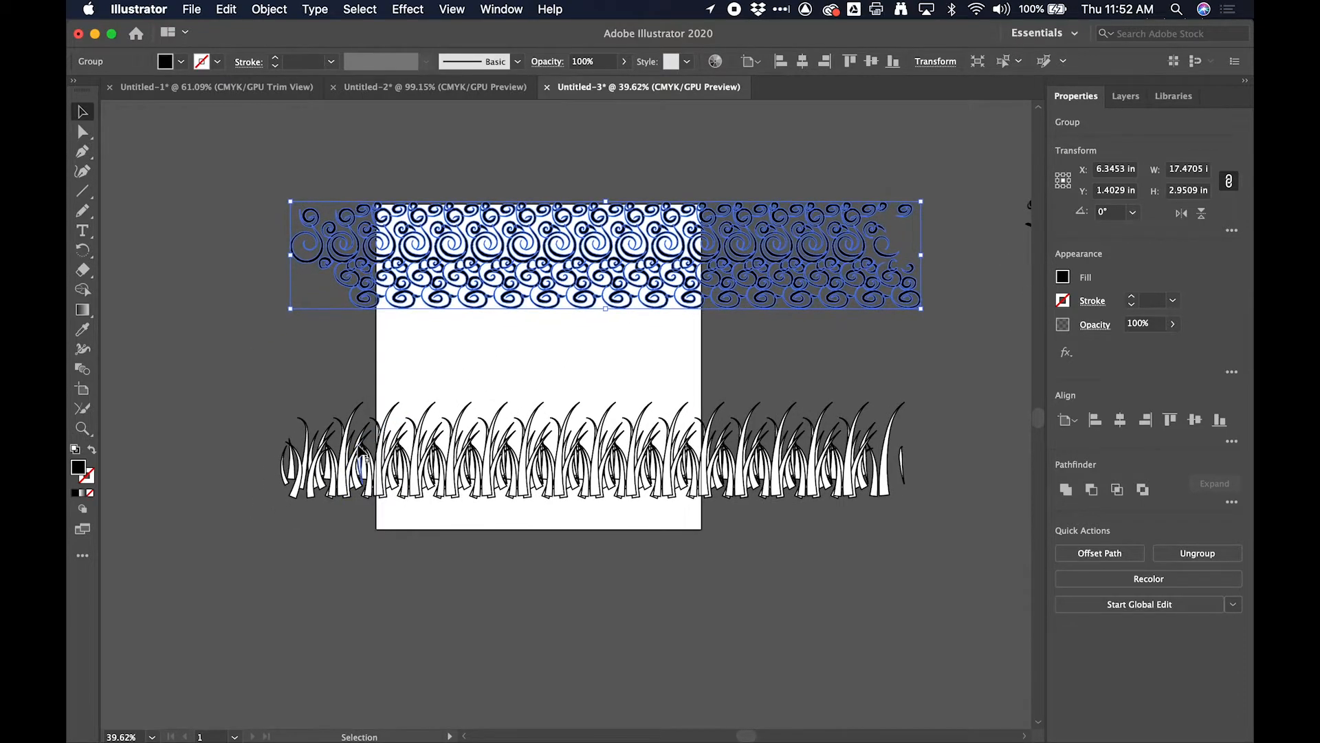
pyautogui.click(251, 87)
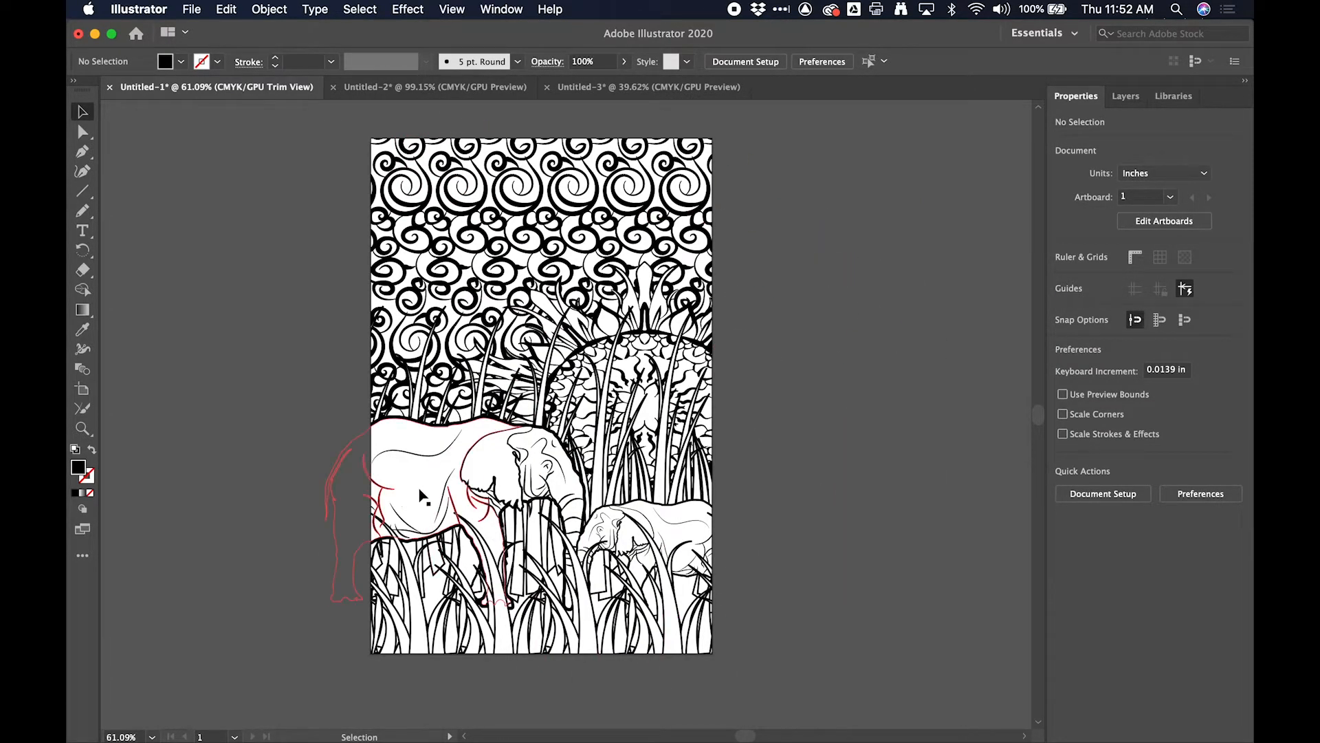
# - Export the elephant composition to the Desktop as finishedElephant.jpg in JPEG format, using CMYK, maximum quality 10 and 300 ppi
pyautogui.scroll(-1, 237, 510)
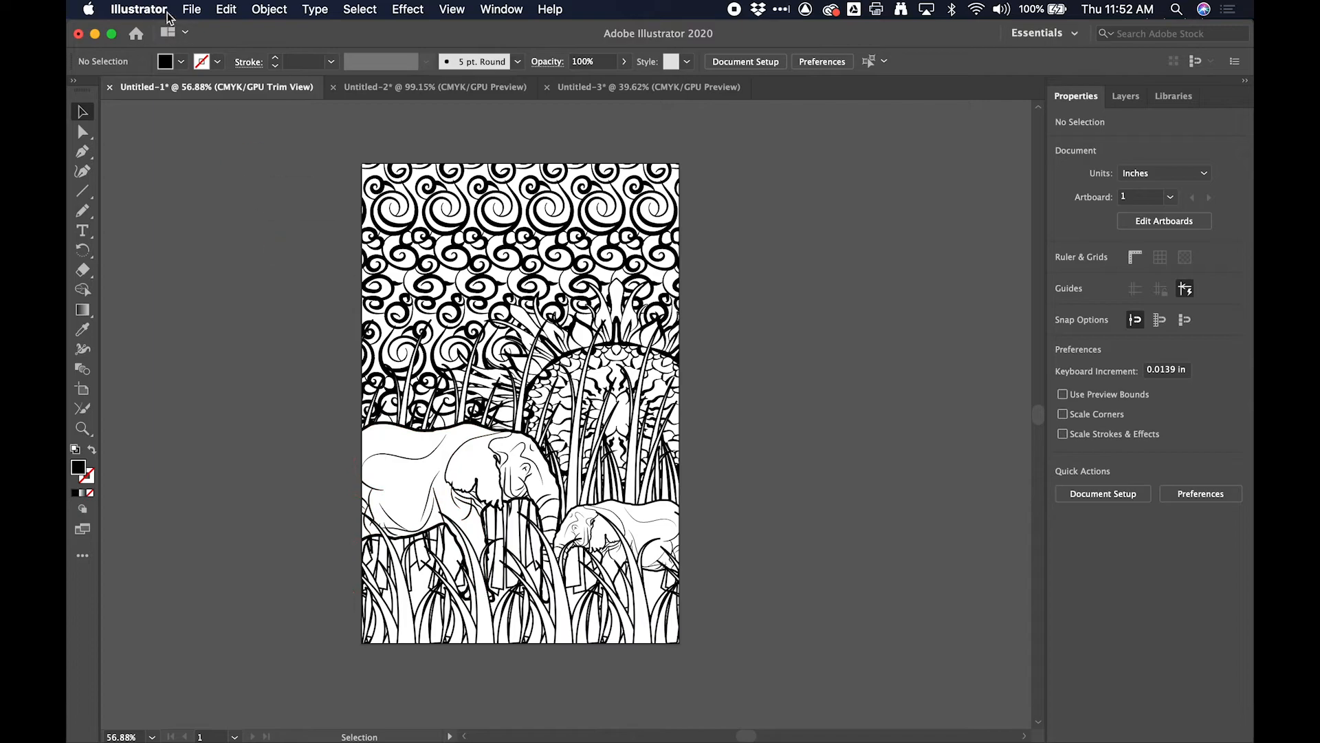
pyautogui.click(192, 8)
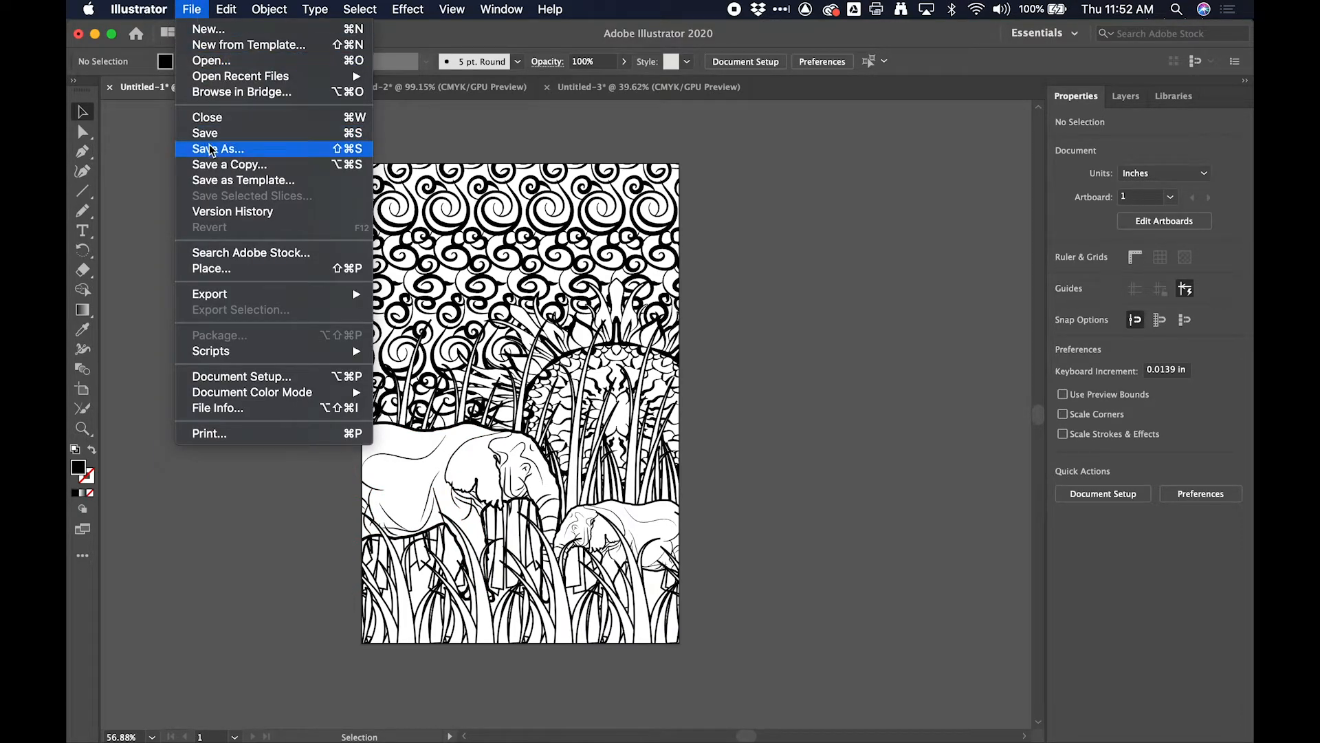
pyautogui.moveTo(236, 294)
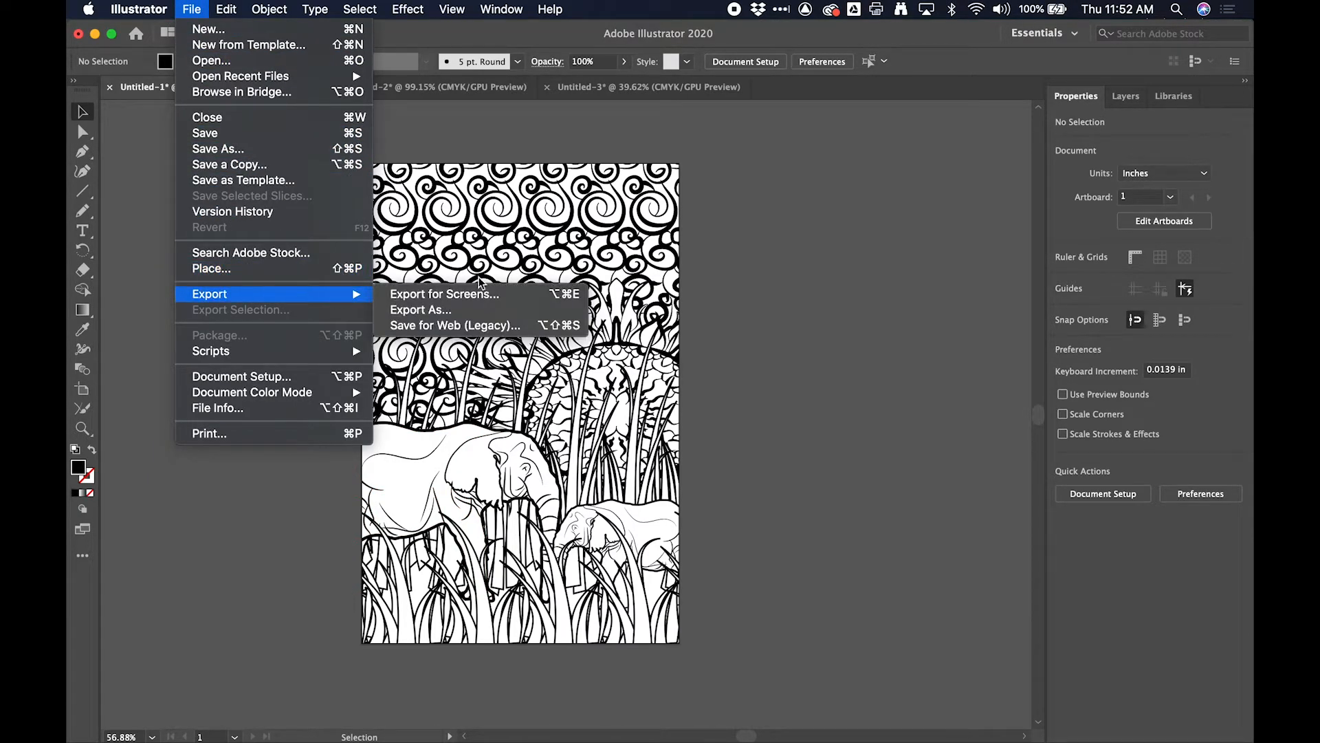
pyautogui.click(475, 310)
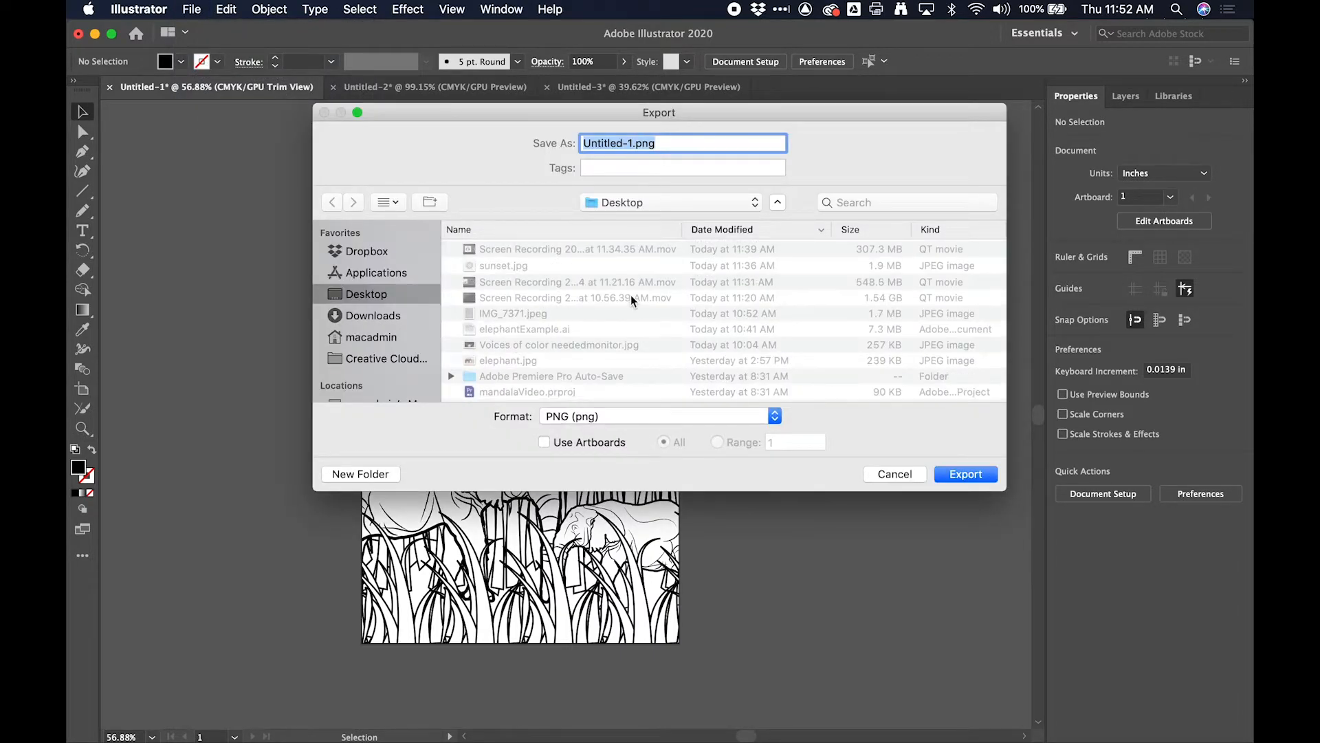
pyautogui.click(628, 415)
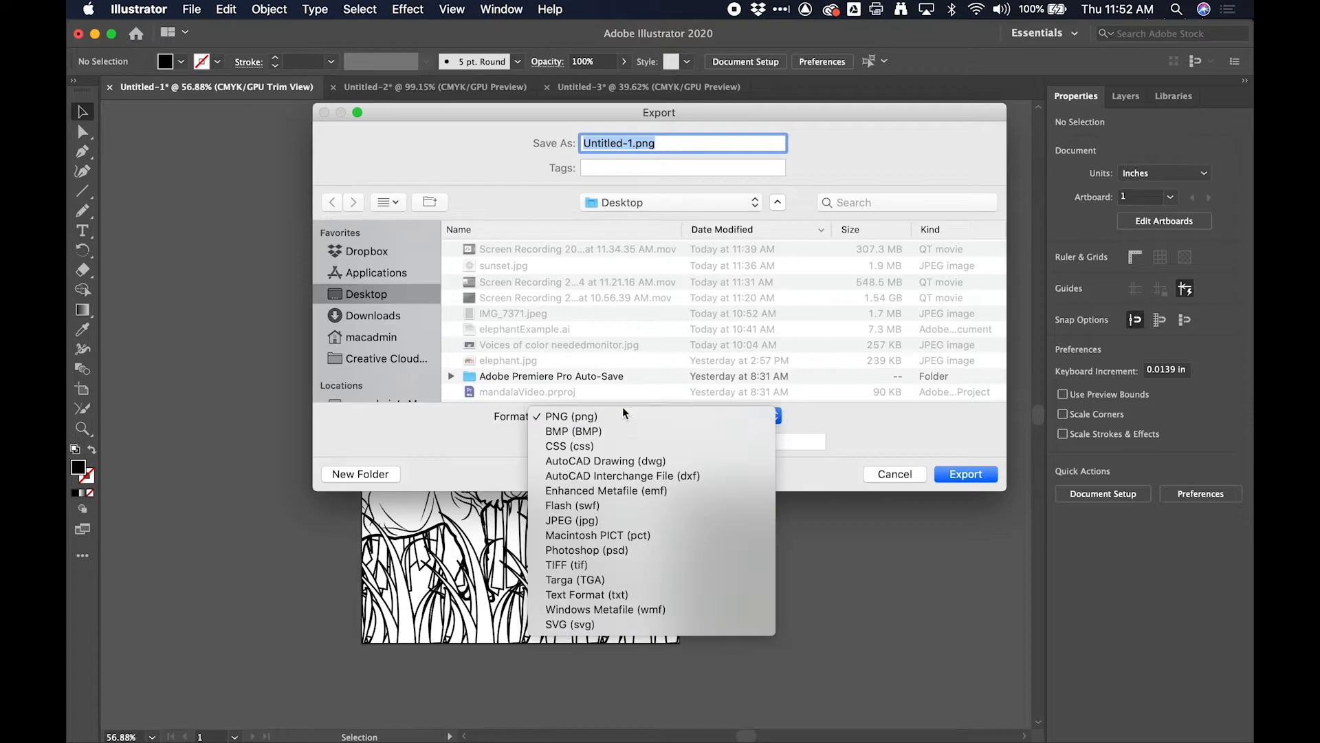
pyautogui.click(618, 520)
pyautogui.doubleClick(608, 144)
pyautogui.write('finishedElephant.jpg')
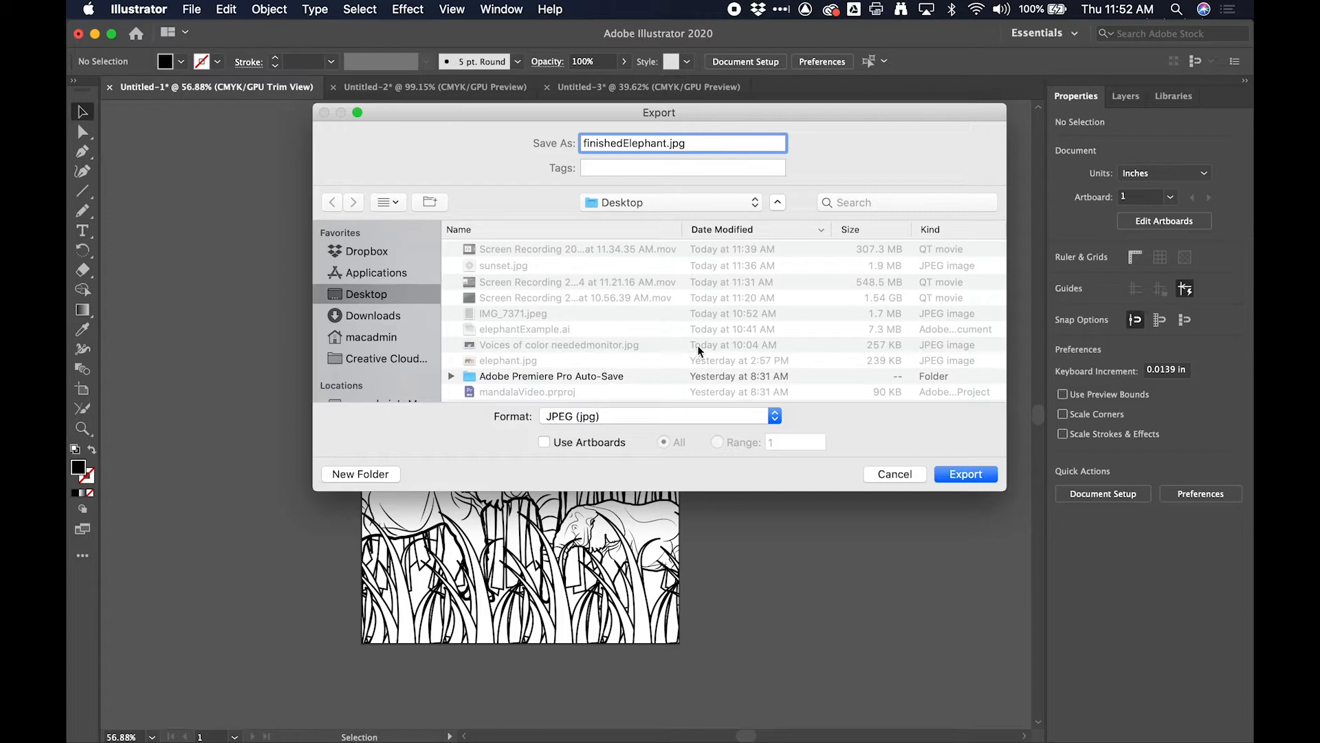
pyautogui.click(966, 475)
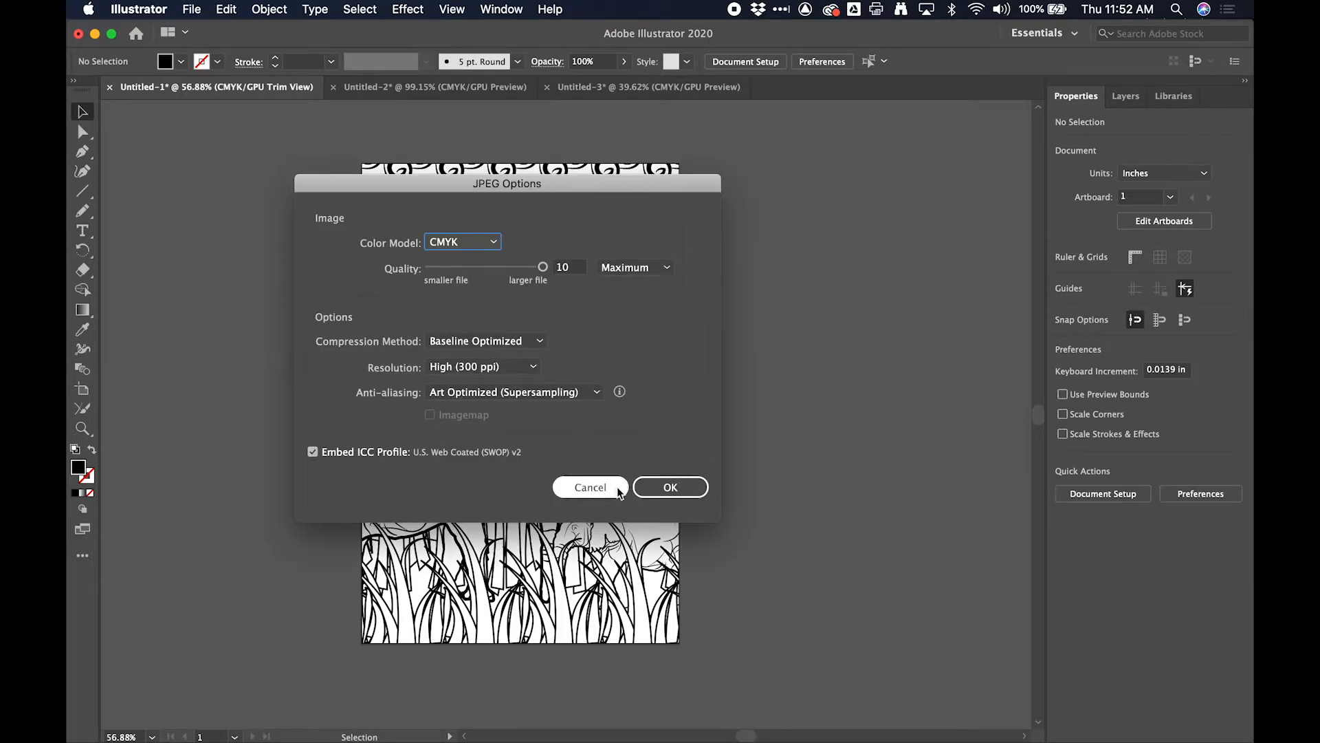
pyautogui.click(673, 488)
# - Switch to Finder and preview the exported finishedElephant.jpg on the Desktop to check how its edges are cropped
pyautogui.press('super+Tab')
pyautogui.press('super+Tab')
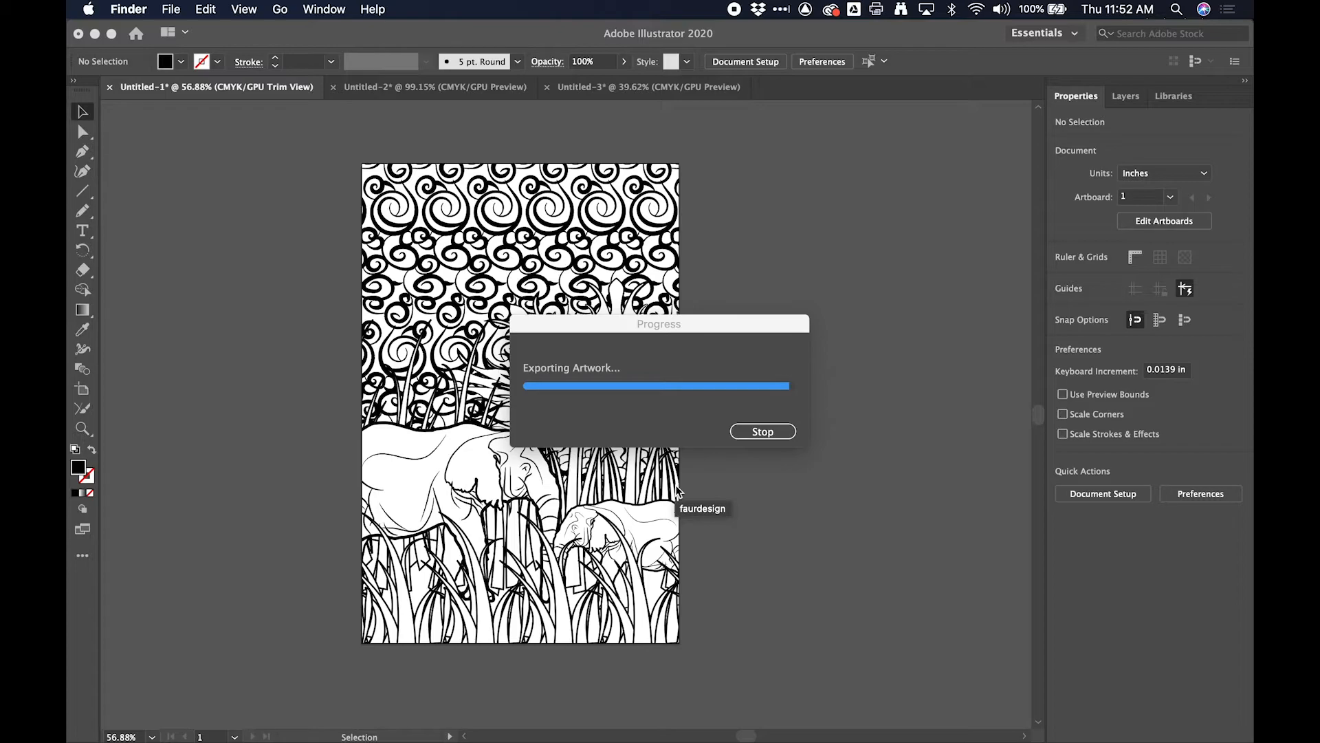
pyautogui.press('super+Tab')
pyautogui.press('super+Tab')
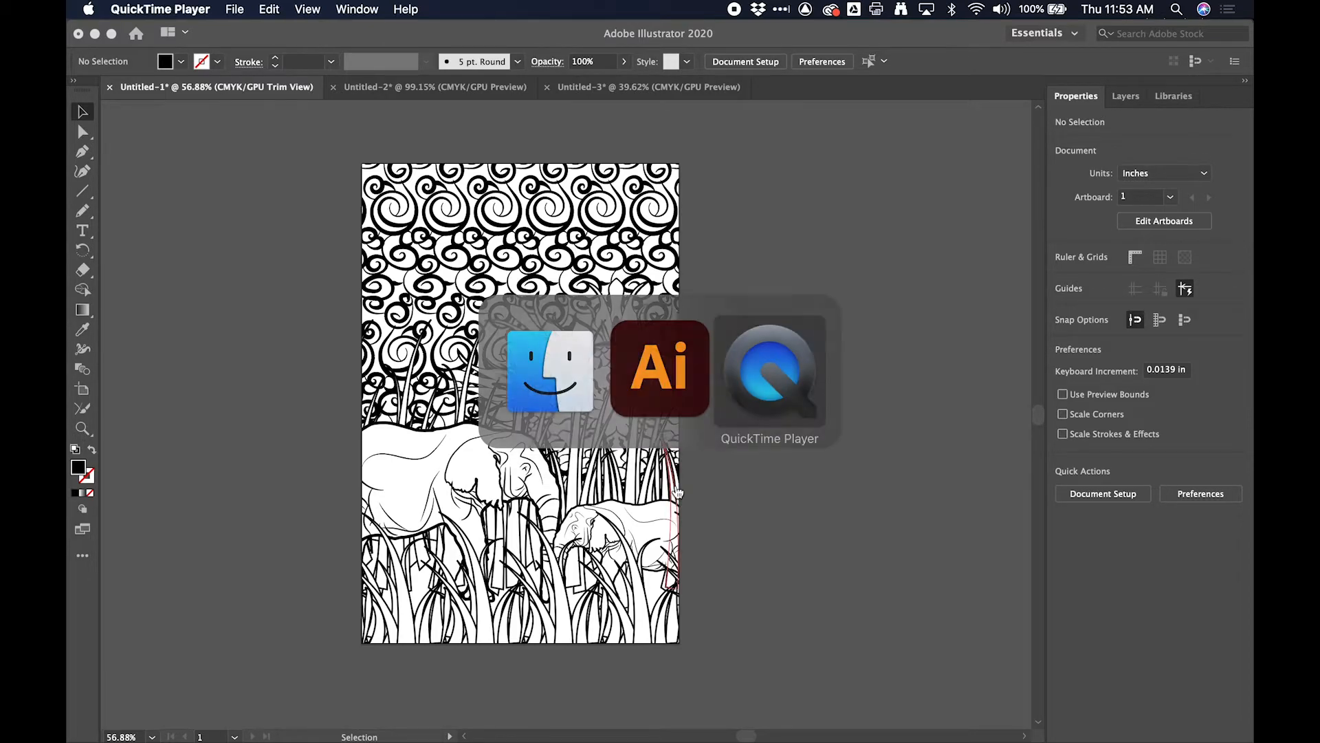
pyautogui.press('super+Tab')
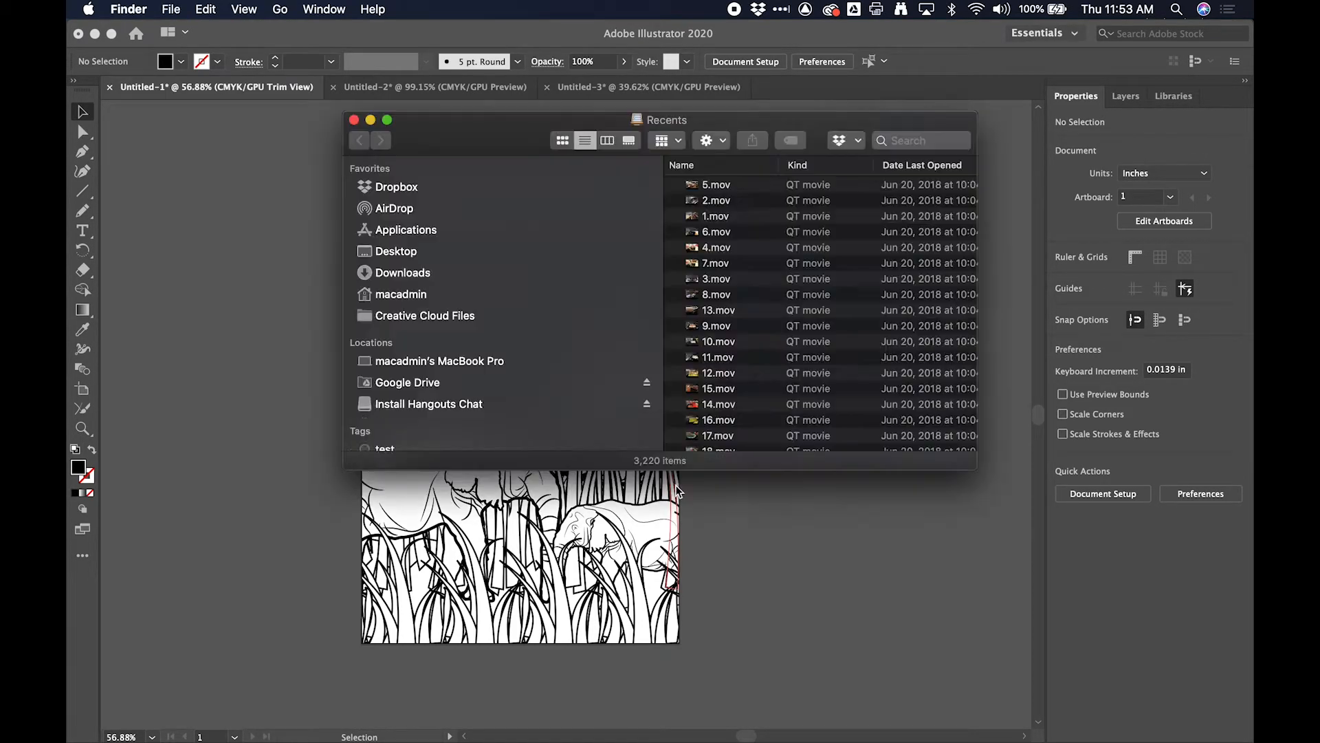
pyautogui.click(740, 185)
pyautogui.press('space')
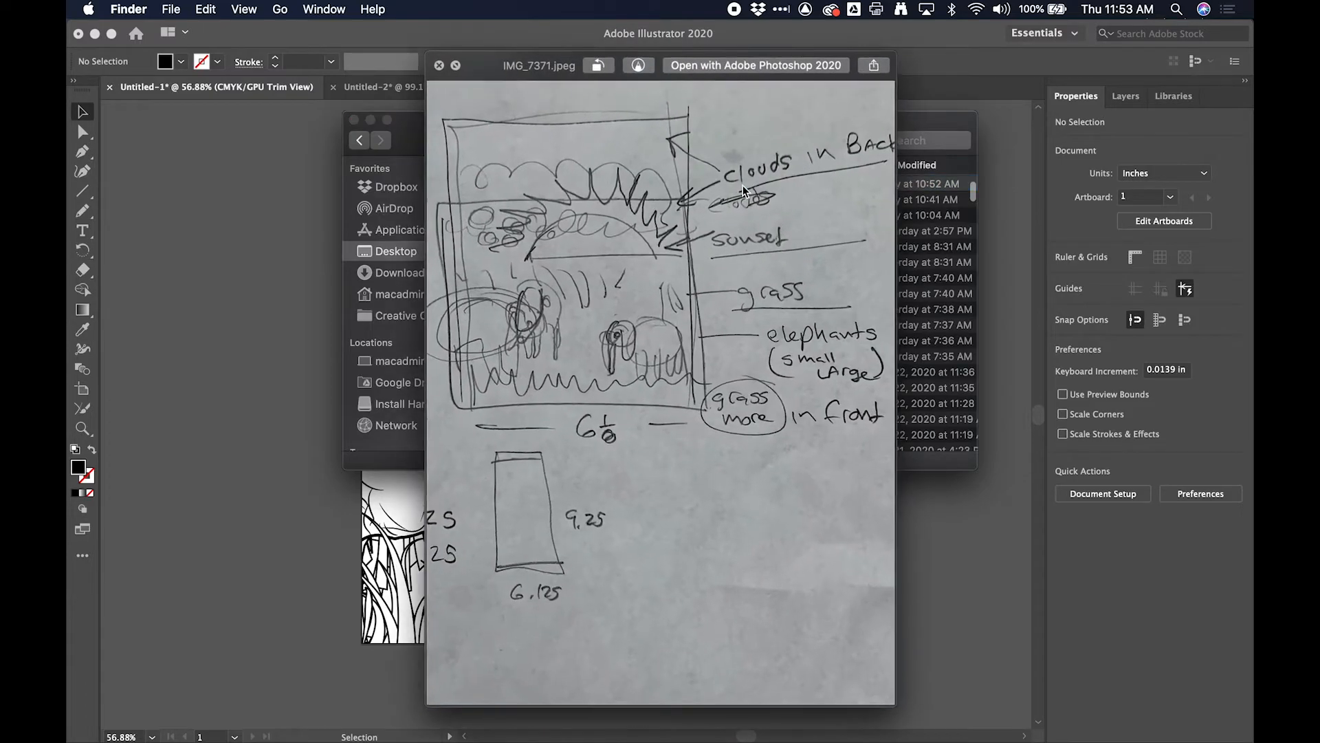
pyautogui.press('space')
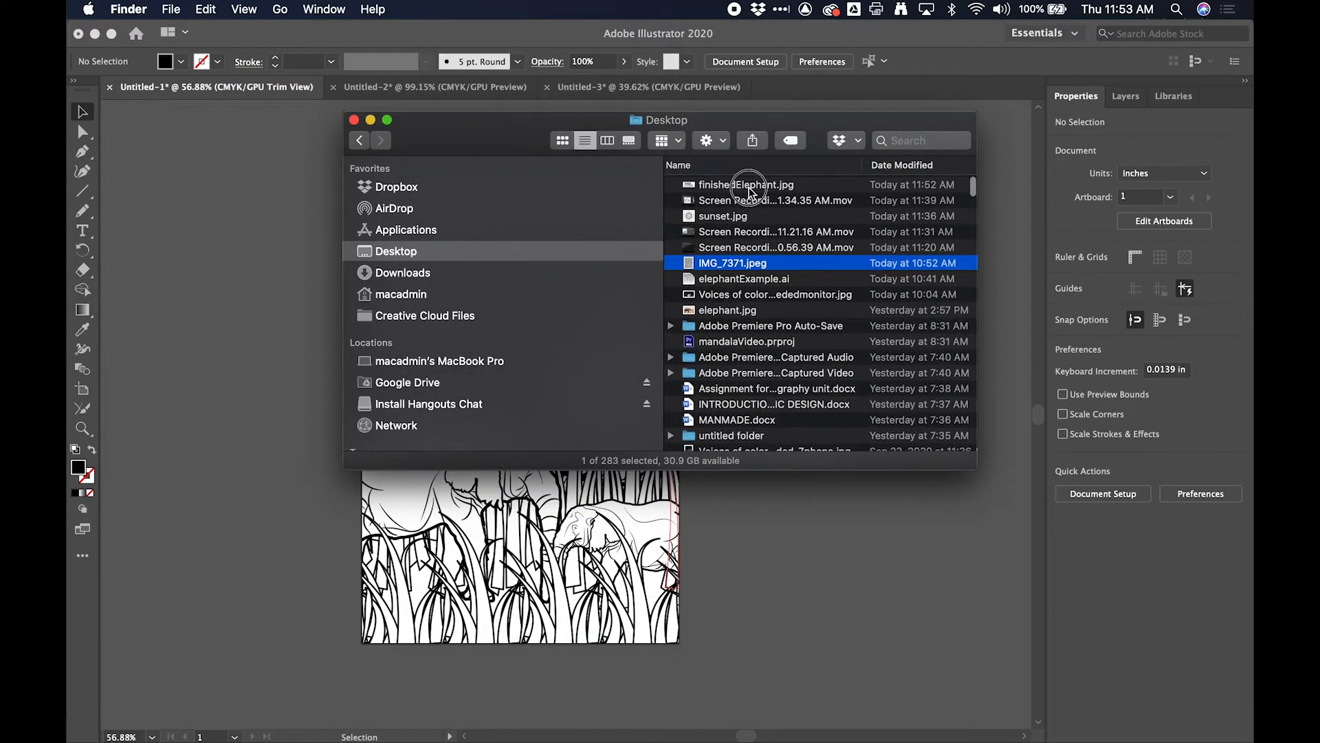
pyautogui.click(749, 184)
pyautogui.press('space')
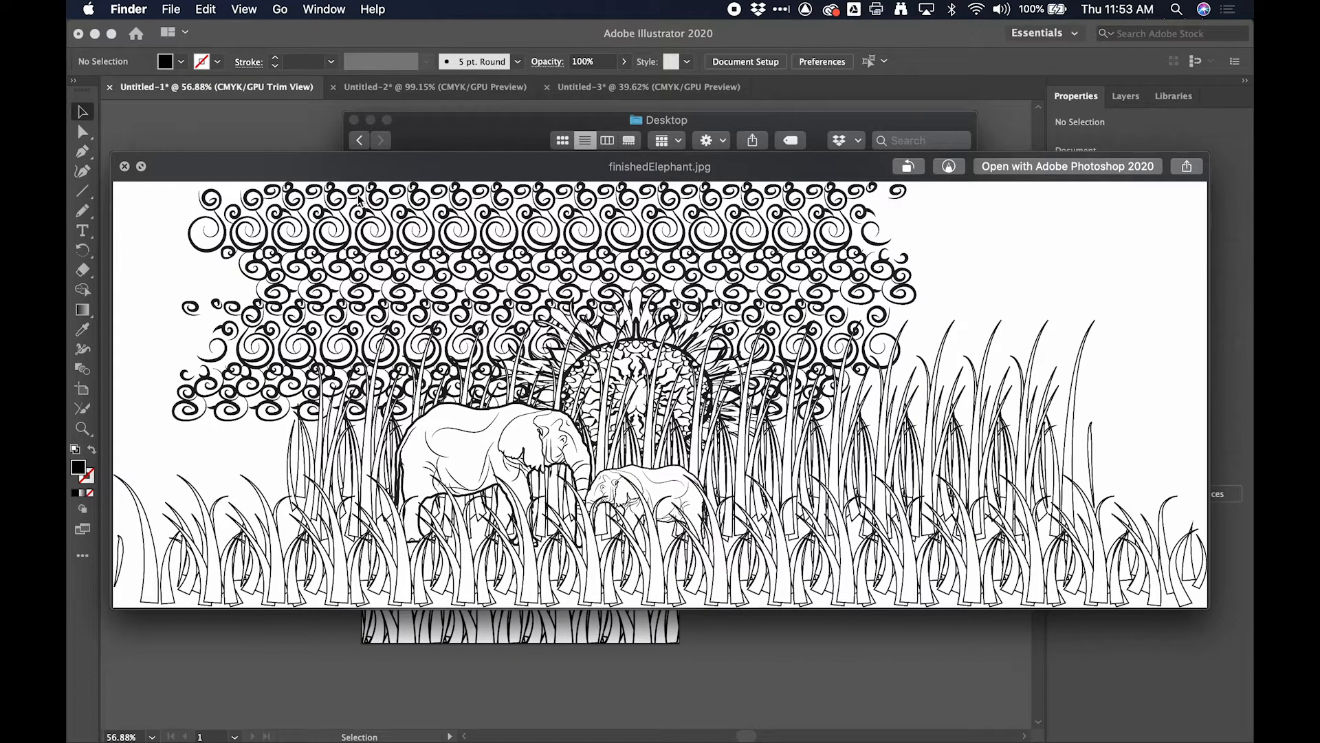
pyautogui.press('space')
pyautogui.moveTo(715, 184); pyautogui.dragTo(322, 507)
pyautogui.press('Escape')
# - Start a new JPEG export of the elephant composition in Illustrator with Use Artboards enabled for all artboards
pyautogui.click(192, 9)
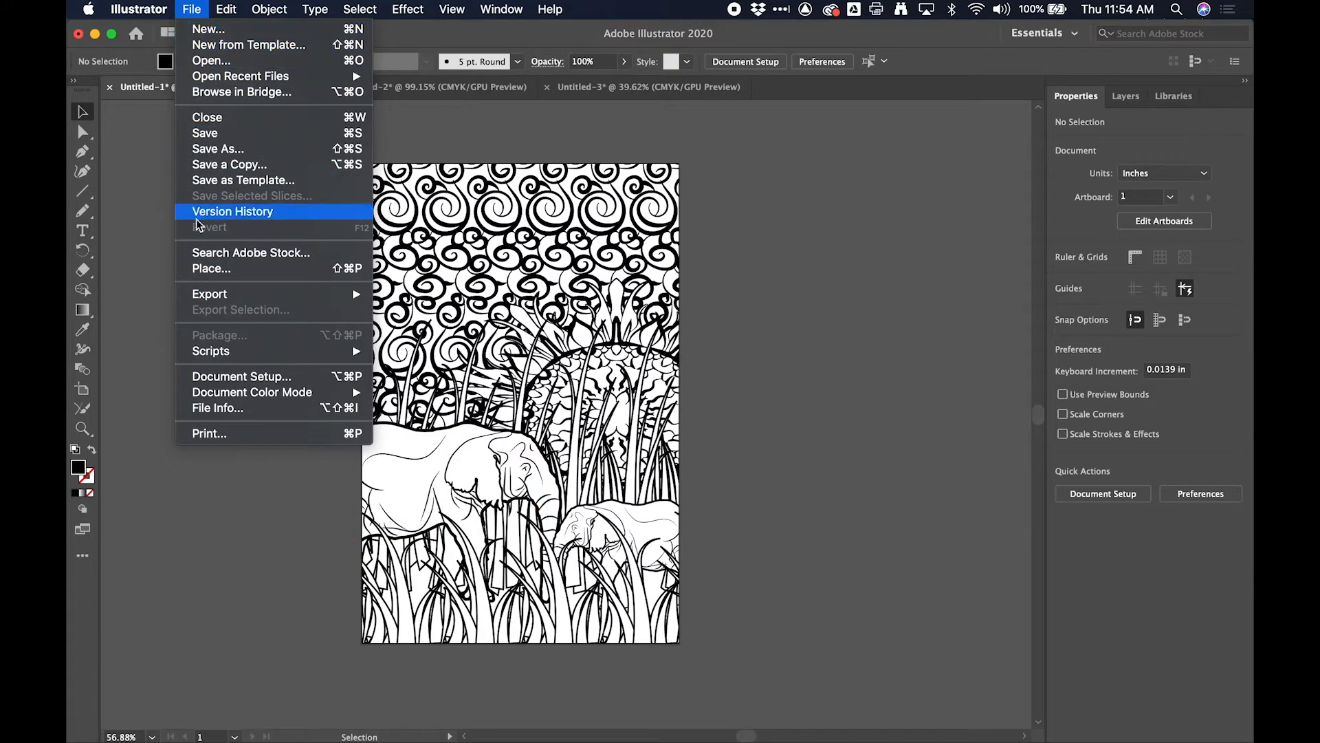
pyautogui.moveTo(345, 295)
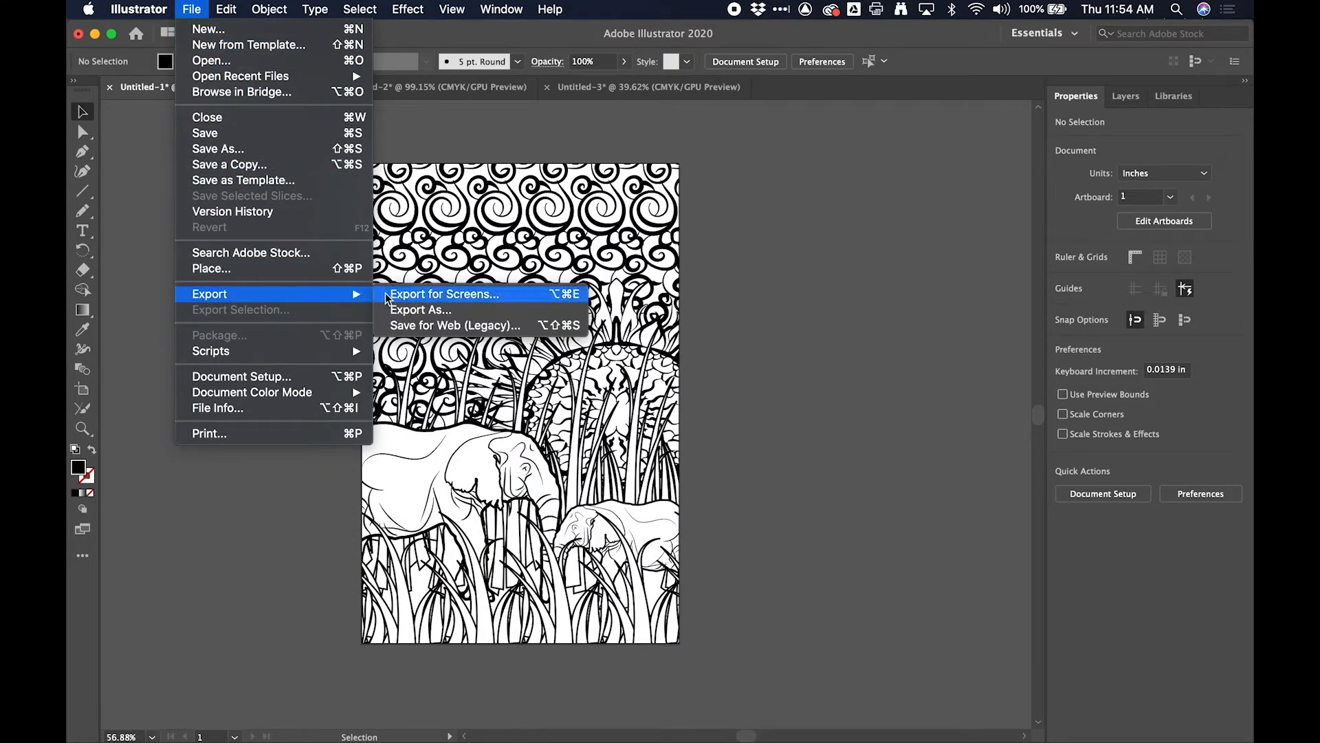
pyautogui.click(465, 313)
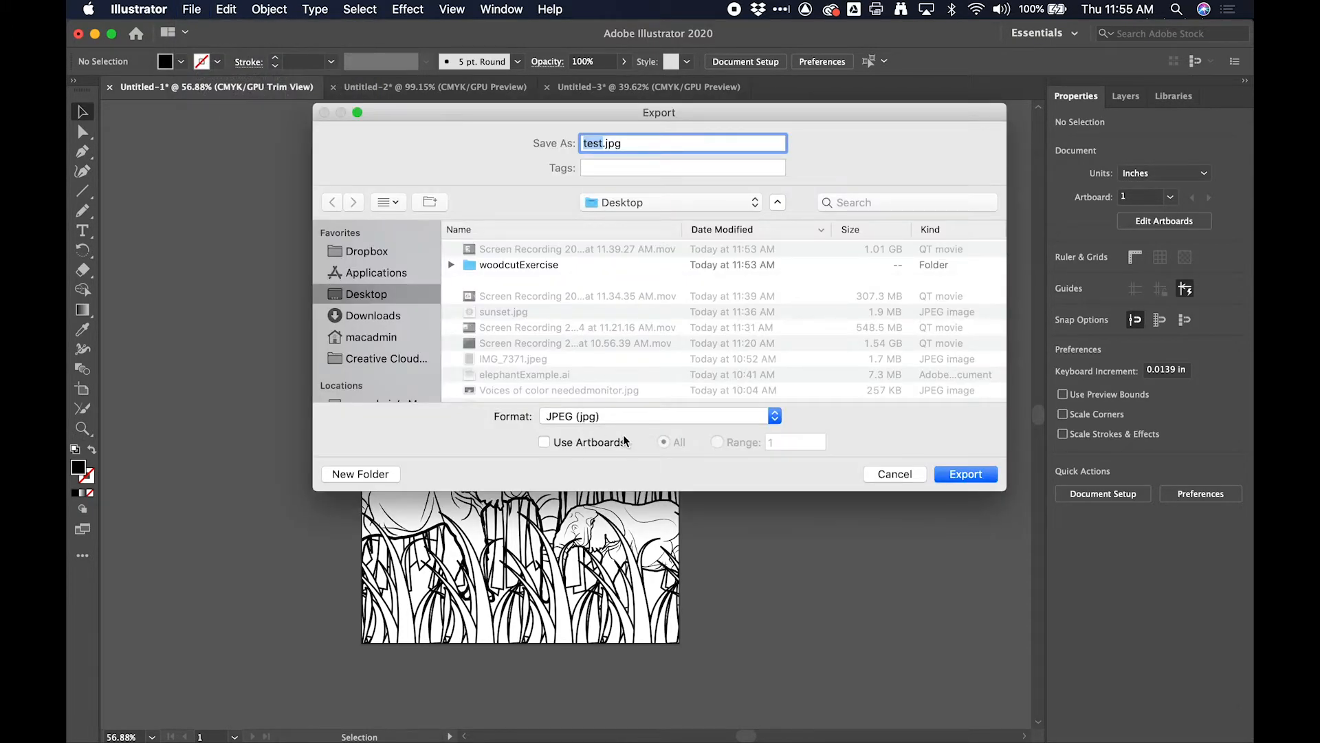
pyautogui.click(591, 420)
pyautogui.click(593, 418)
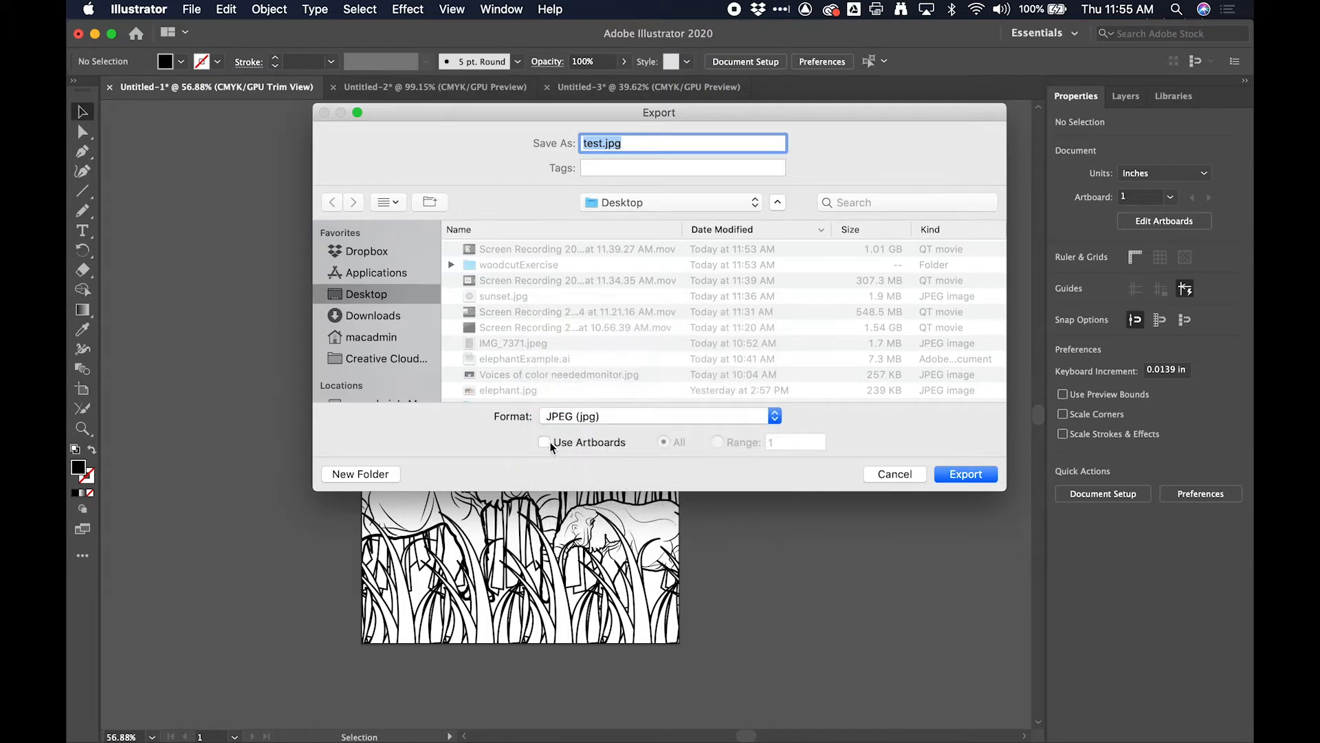
pyautogui.click(545, 443)
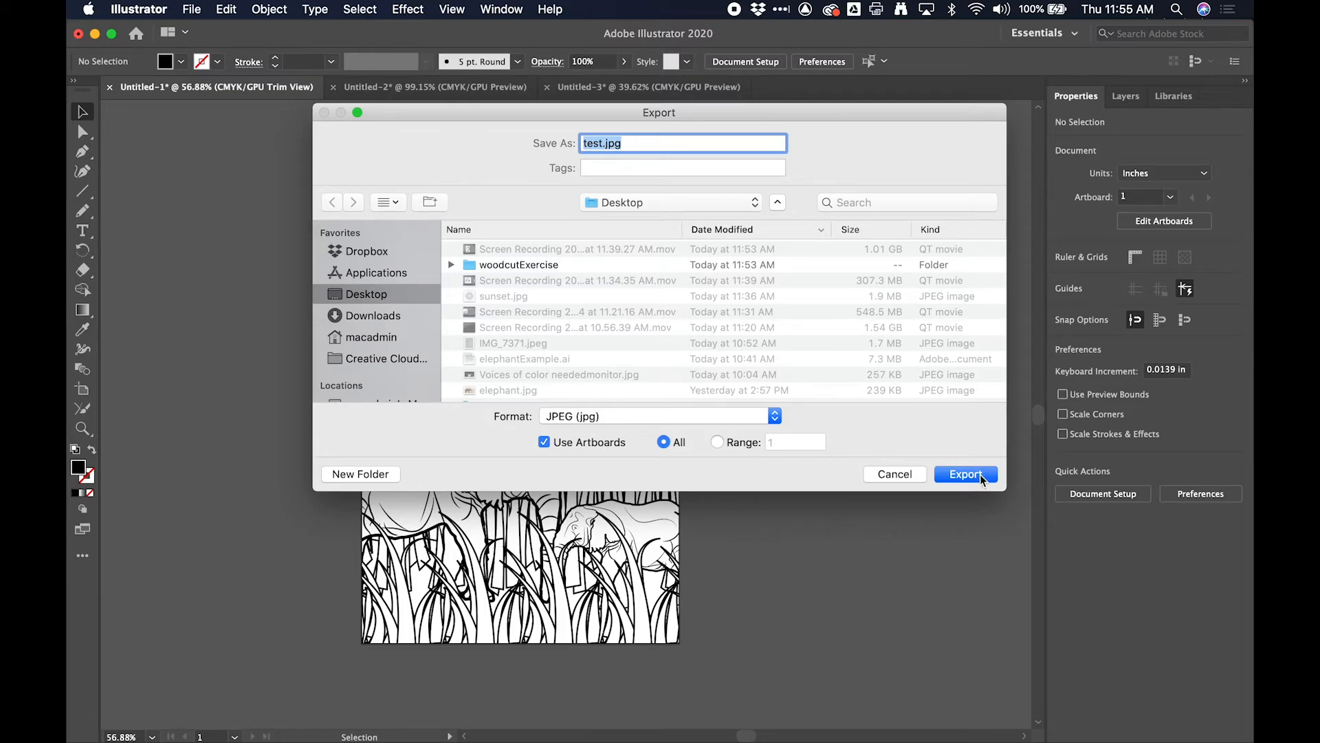
# - Name the export elephant2.jpg and save it to the Desktop with CMYK colour, maximum quality 10 and 300 ppi resolution
pyautogui.click(593, 143)
pyautogui.write('elephac')
pyautogui.press('BackSpace')
pyautogui.write('nt2')
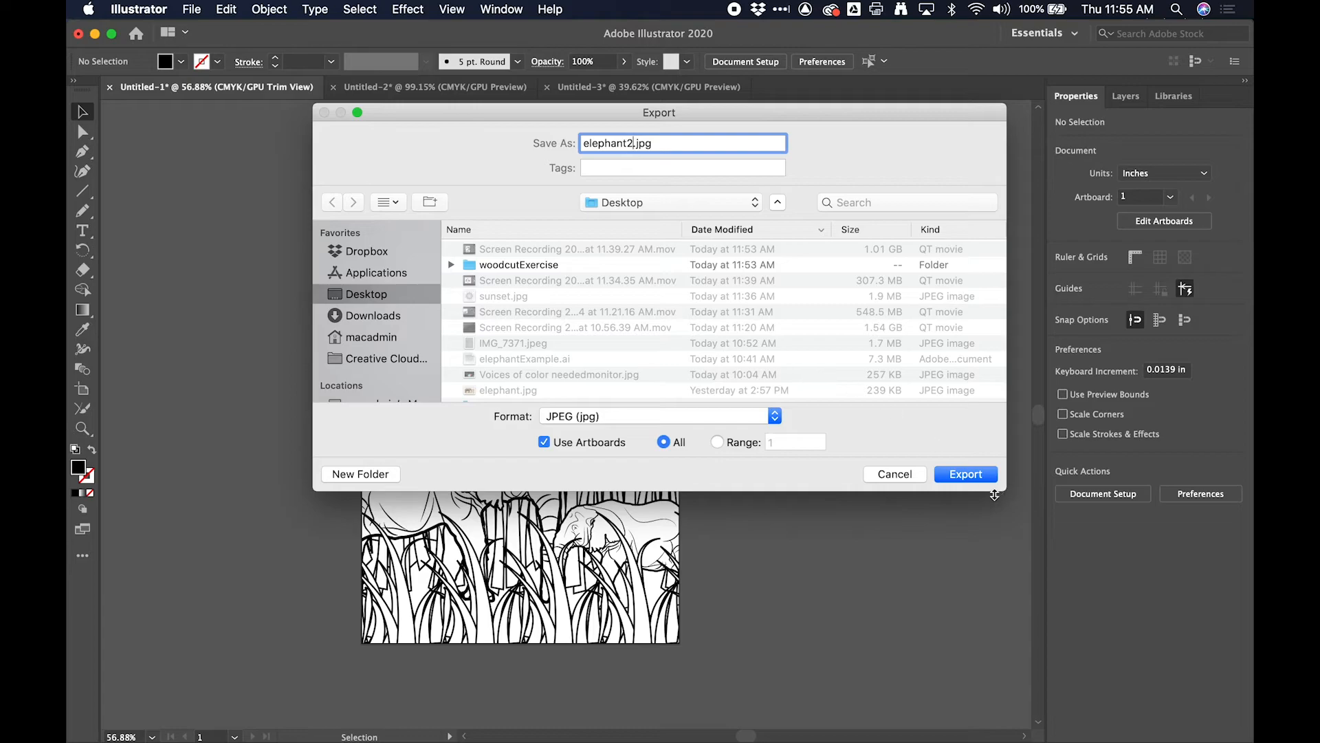
pyautogui.click(965, 474)
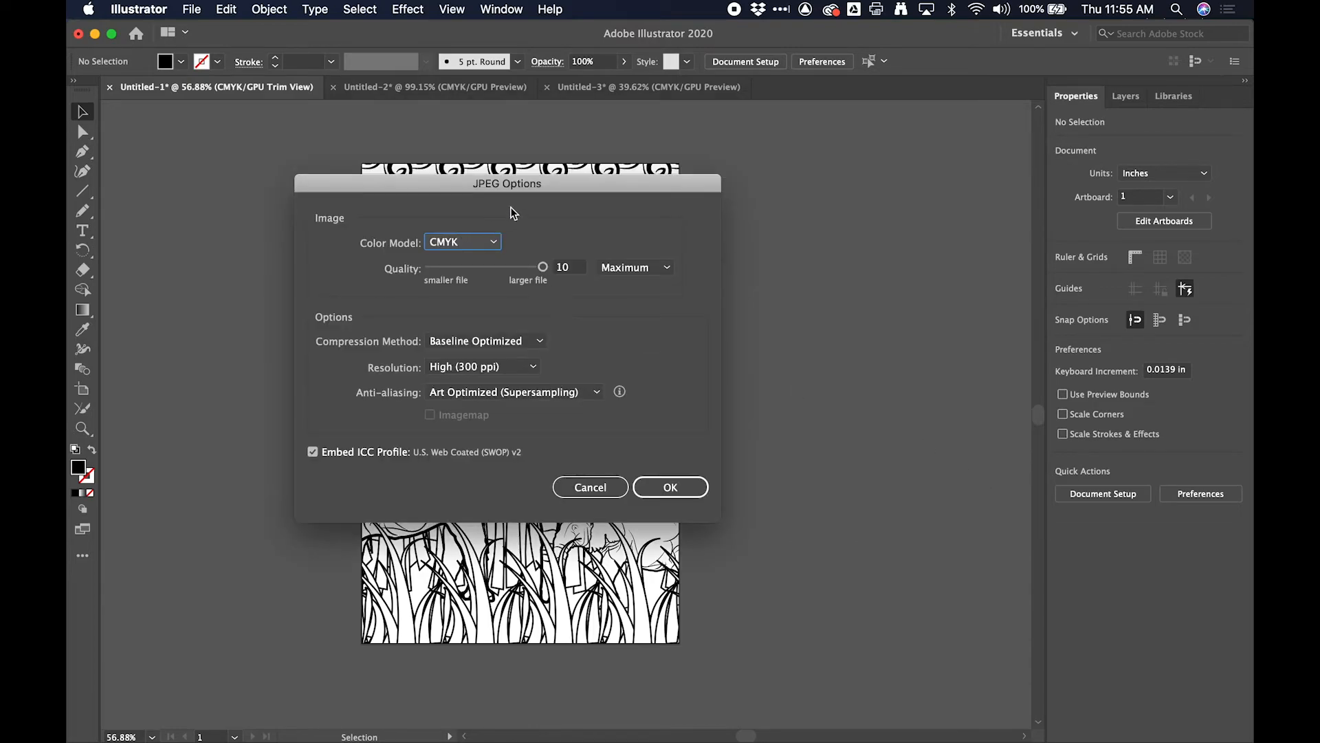
pyautogui.click(682, 489)
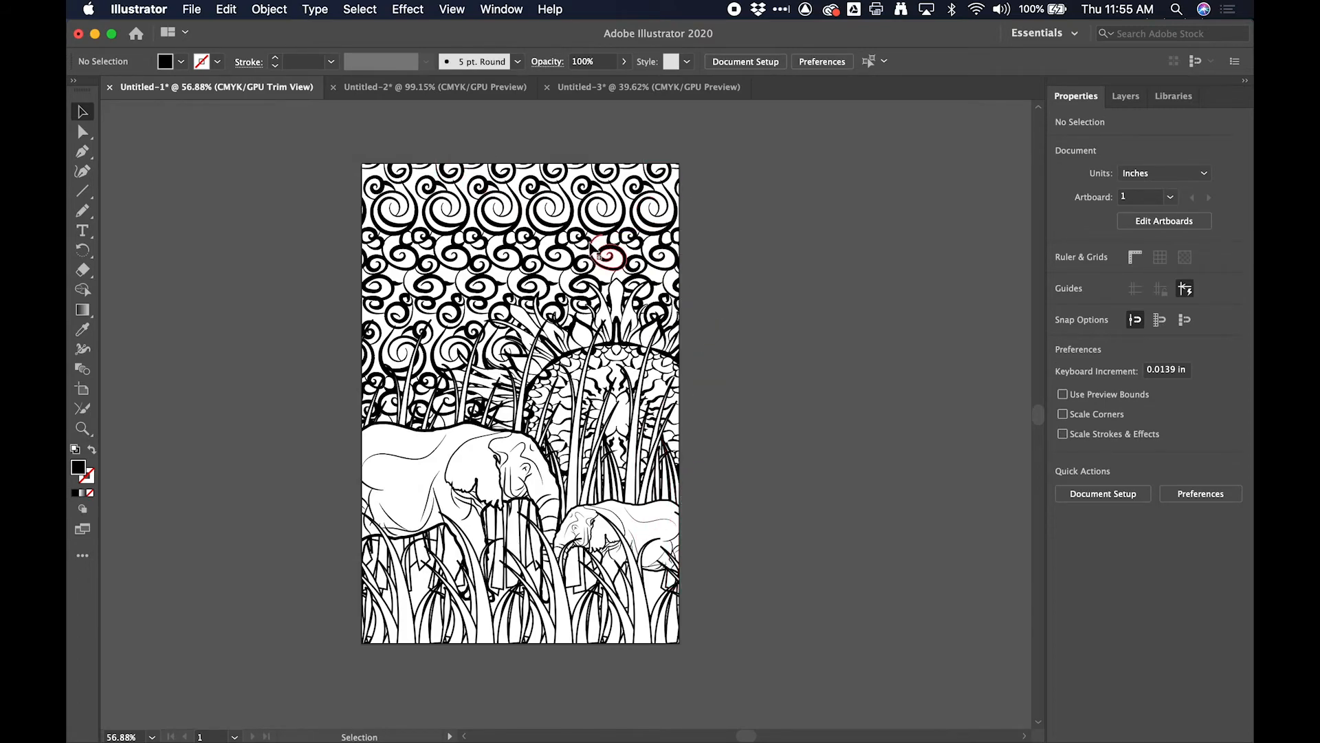
# - Switch to Finder and preview the exported elephant2-01.jpg on the Desktop
pyautogui.press('super+Tab')
pyautogui.press('super+Tab')
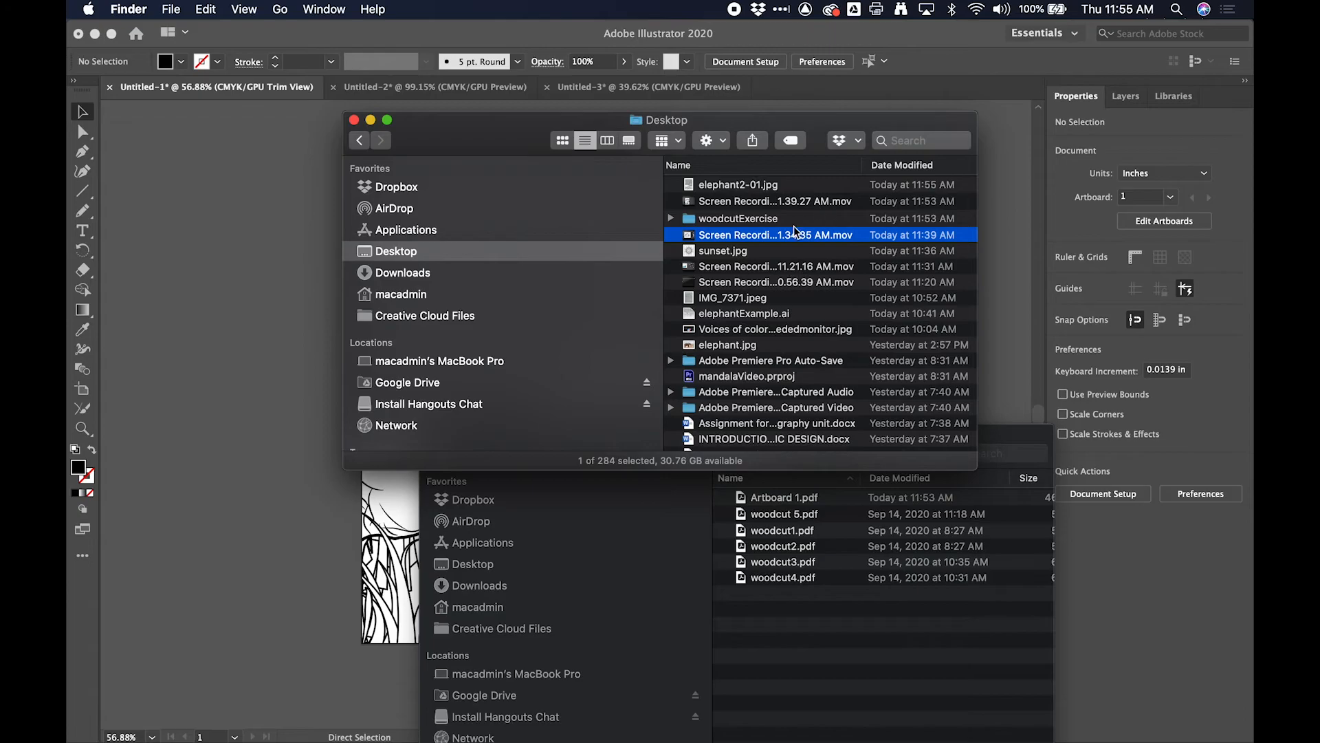
pyautogui.click(782, 186)
pyautogui.press('space')
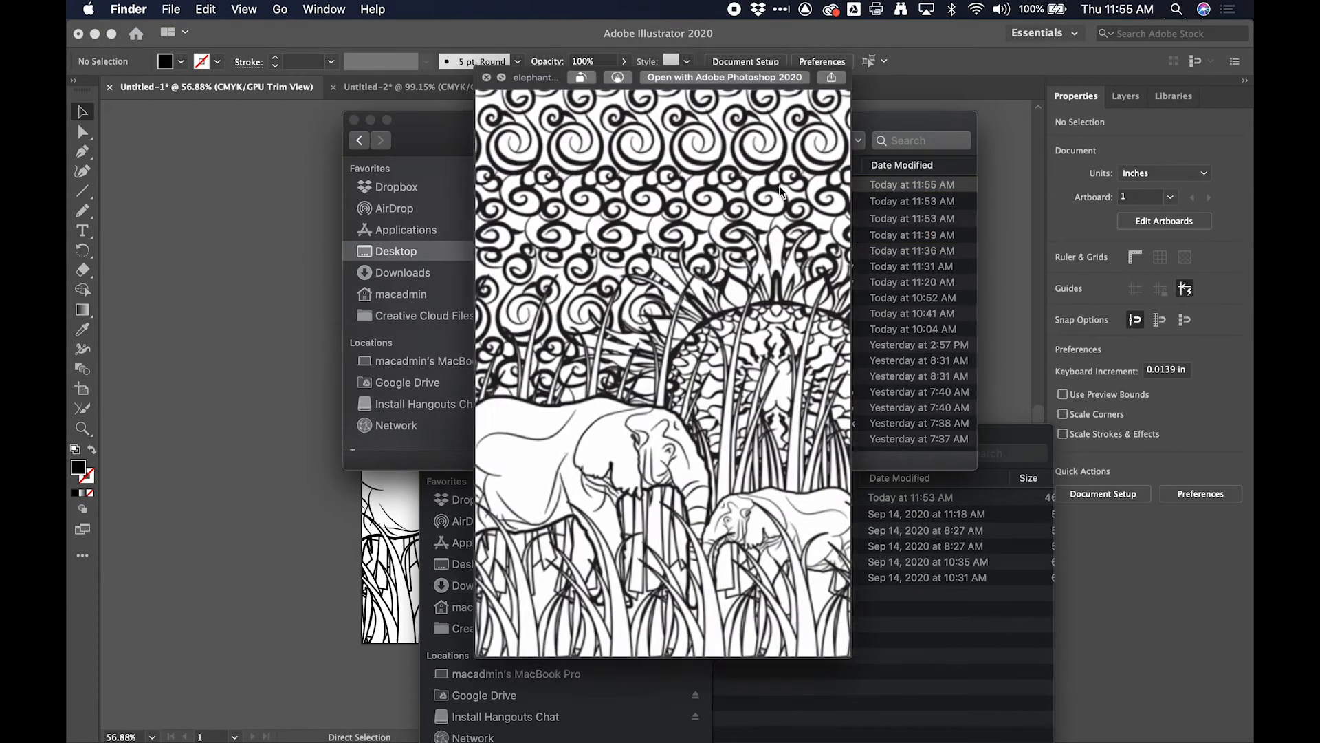